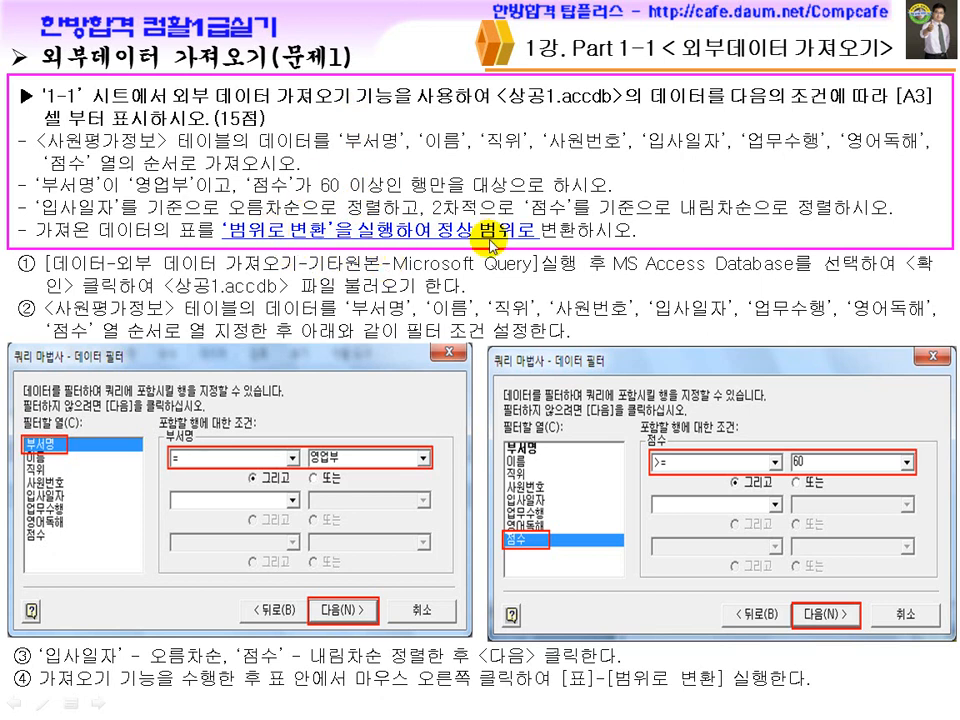
{"action": "left_click", "coordinate": [394, 250]}
{"action": "left_click", "coordinate": [349, 186]}
{"action": "left_click", "coordinate": [566, 352]}
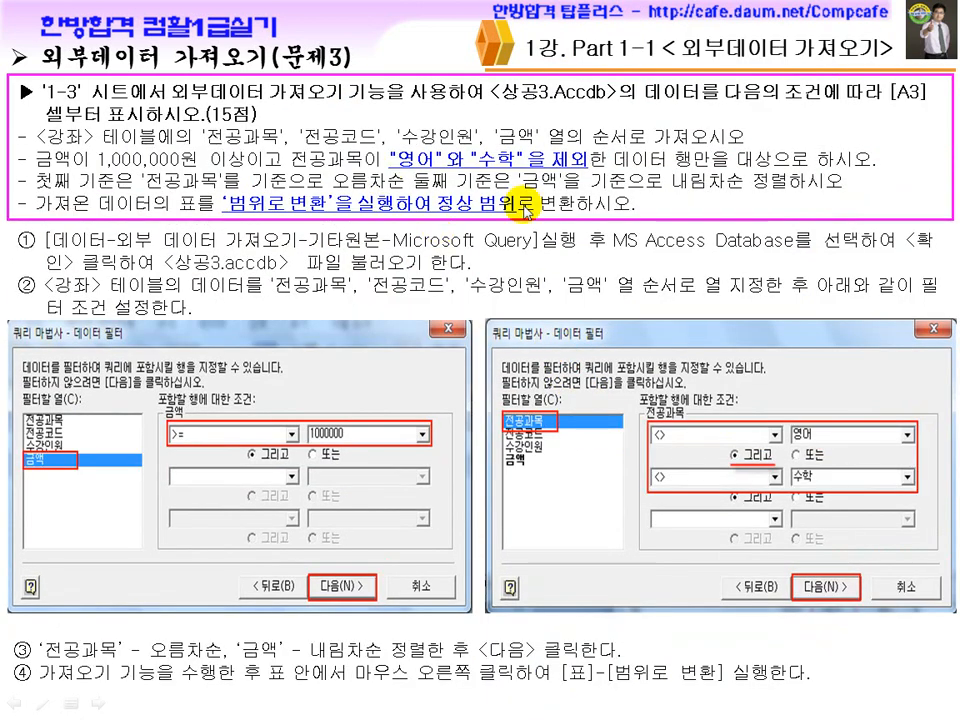
{"action": "scroll", "coordinate": [527, 212], "scroll_direction": "up", "scroll_amount": 3}
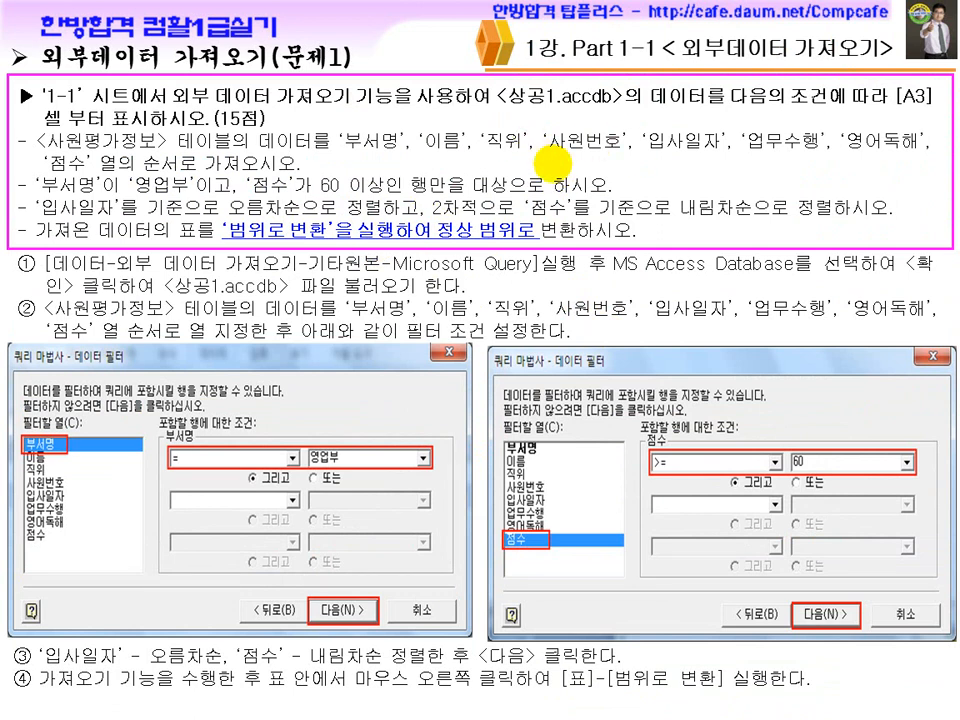
Switch from the slide show to the Excel workbook 1강(외부데이터)-문제및정답.xlsm
{"action": "key", "text": "super"}
{"action": "left_click", "coordinate": [530, 703]}
{"action": "left_click", "coordinate": [609, 692]}
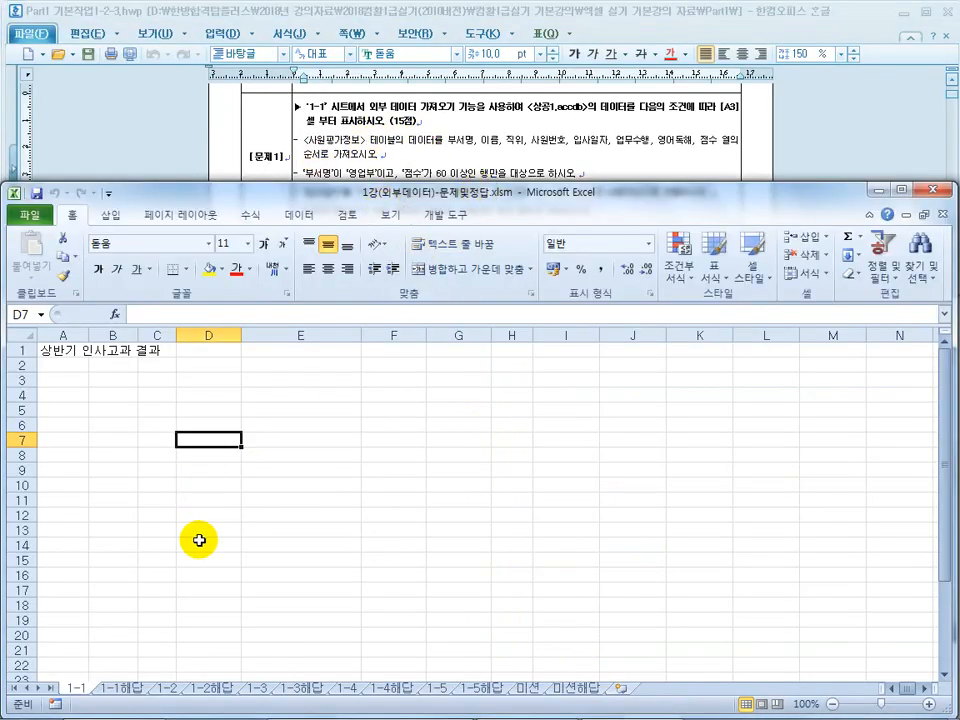
Look through the worksheets from 1-1해답 to 1-3해답, and return to sheet 1-1
{"action": "left_click", "coordinate": [117, 692]}
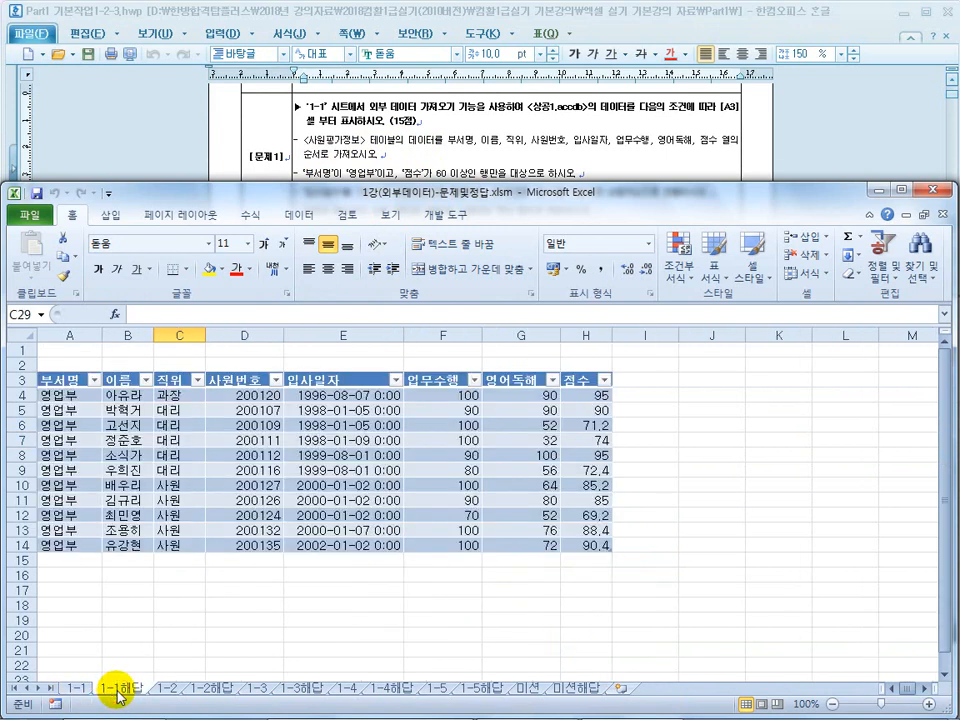
{"action": "left_click", "coordinate": [167, 688]}
{"action": "left_click", "coordinate": [210, 688]}
{"action": "left_click", "coordinate": [257, 688]}
{"action": "left_click", "coordinate": [303, 690]}
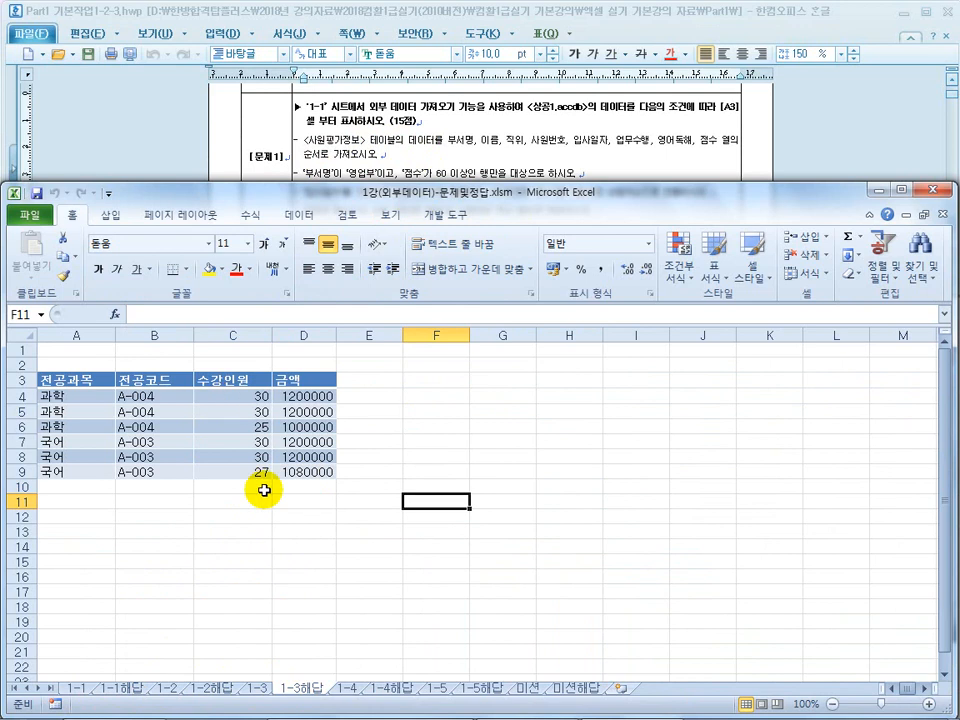
{"action": "left_click", "coordinate": [75, 688]}
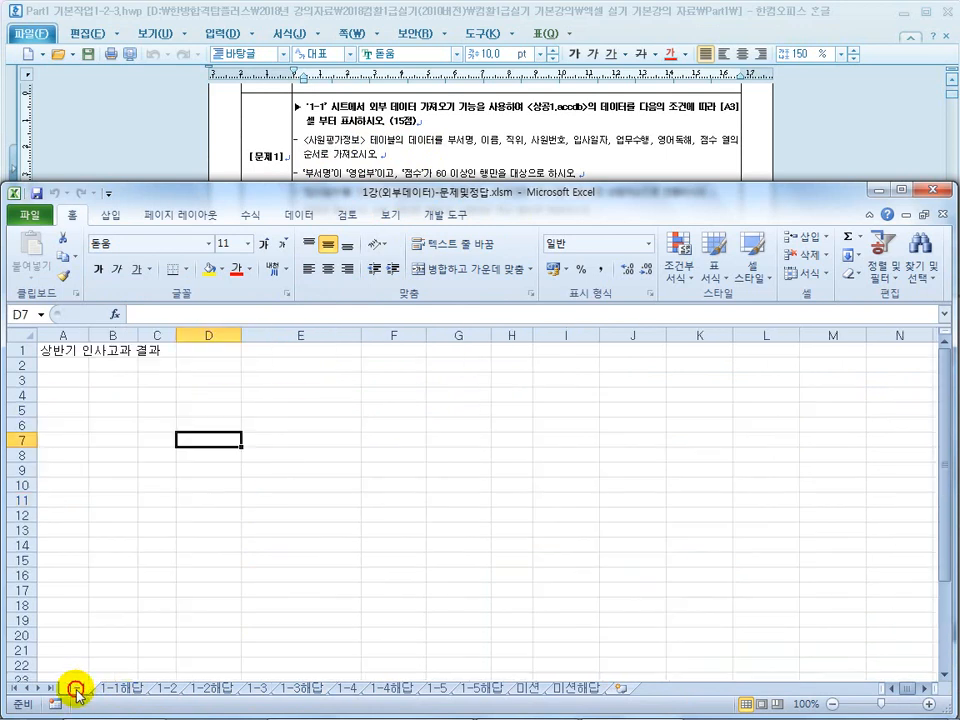
Switch to the Hangul document to read the instructions for problem 1, and return to the Excel workbook
{"action": "left_click", "coordinate": [448, 139]}
{"action": "double_click", "coordinate": [485, 20]}
{"action": "scroll", "coordinate": [210, 253], "scroll_direction": "up", "scroll_amount": 2}
{"action": "scroll", "coordinate": [396, 253], "scroll_direction": "down", "scroll_amount": 2}
{"action": "scroll", "coordinate": [455, 230], "scroll_direction": "down", "scroll_amount": 3}
{"action": "scroll", "coordinate": [465, 222], "scroll_direction": "up", "scroll_amount": 5}
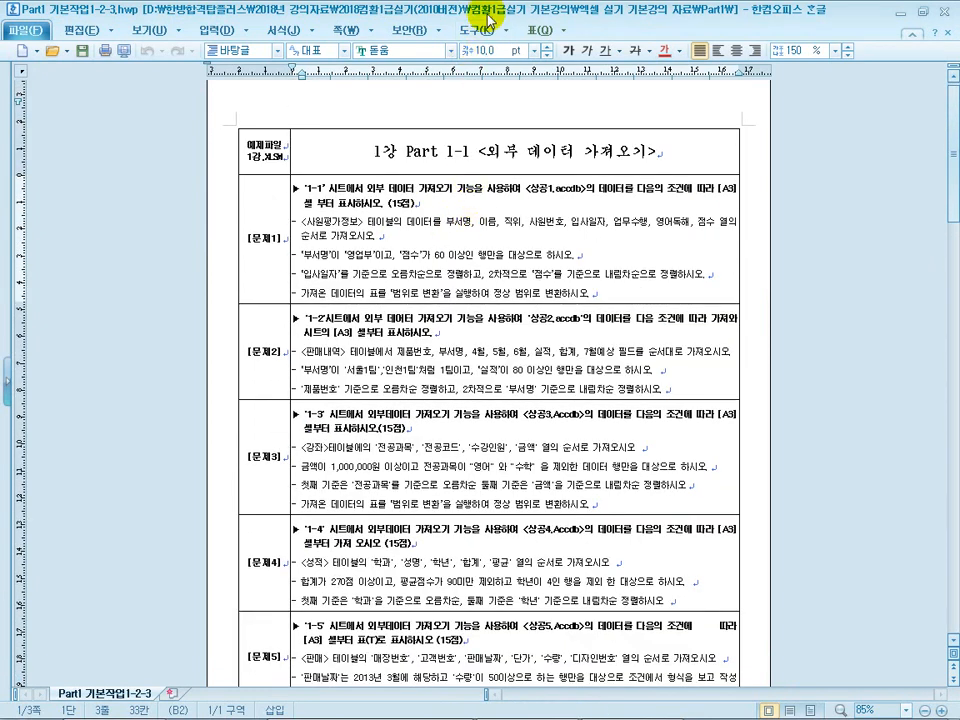
{"action": "double_click", "coordinate": [488, 18]}
{"action": "scroll", "coordinate": [401, 230], "scroll_direction": "down", "scroll_amount": 2}
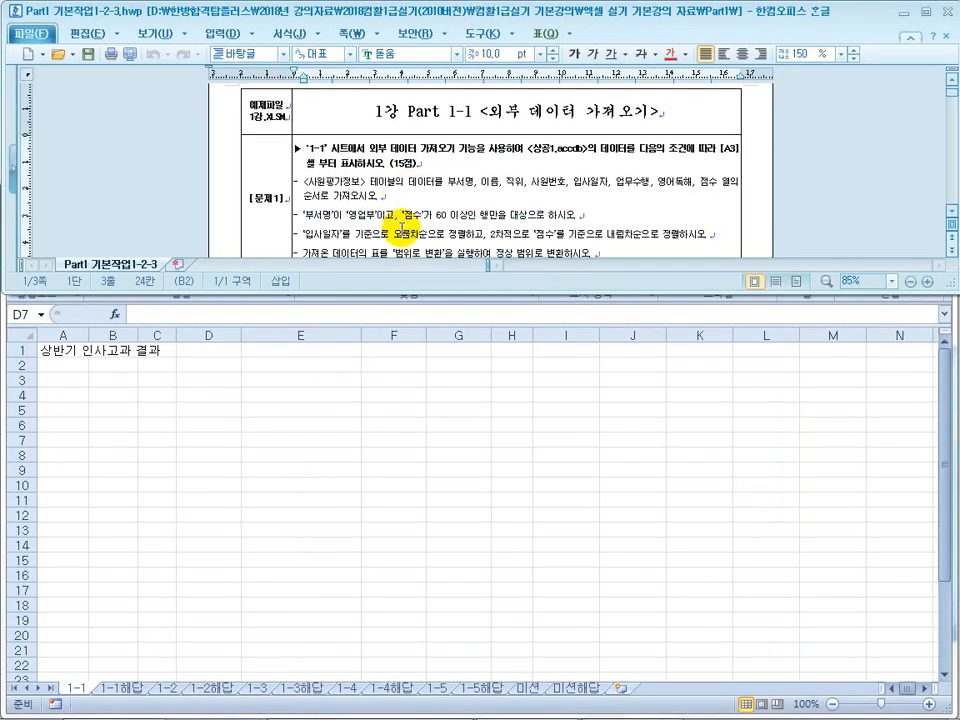
{"action": "left_click", "coordinate": [232, 444]}
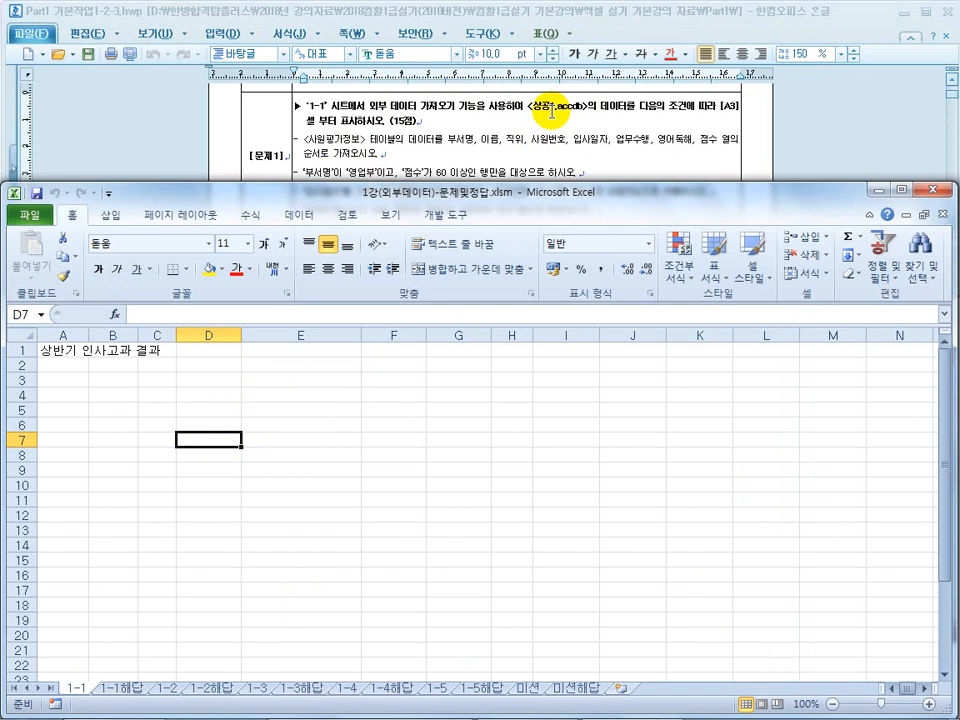
Start a Microsoft Query import on sheet 1-1 using MS Access Database as the data source
{"action": "left_click", "coordinate": [63, 381]}
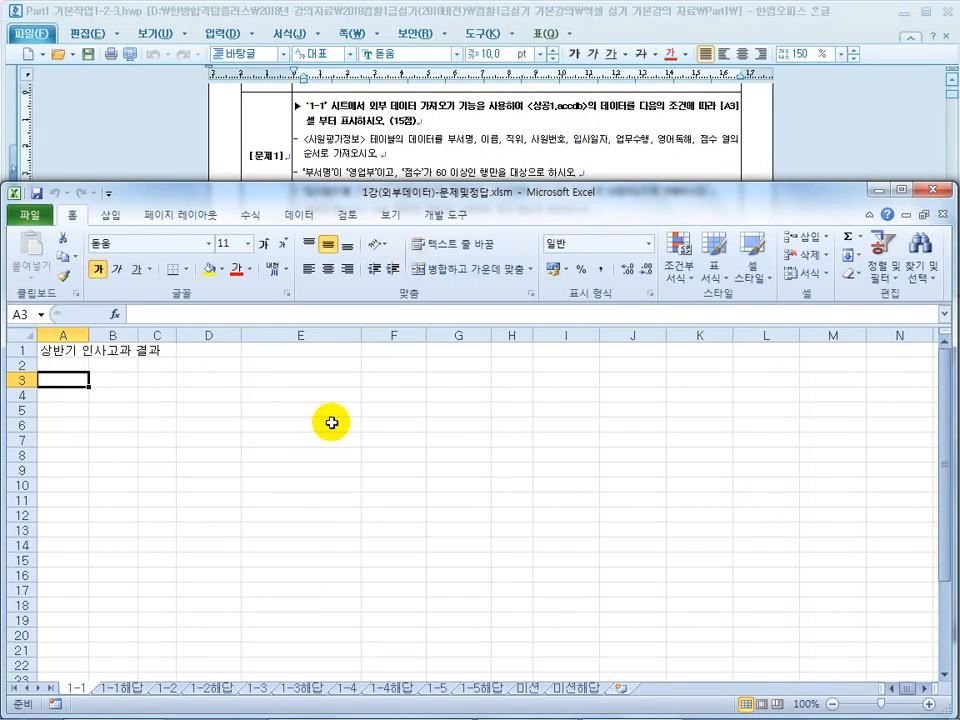
{"action": "left_click", "coordinate": [300, 424]}
{"action": "left_click", "coordinate": [301, 216]}
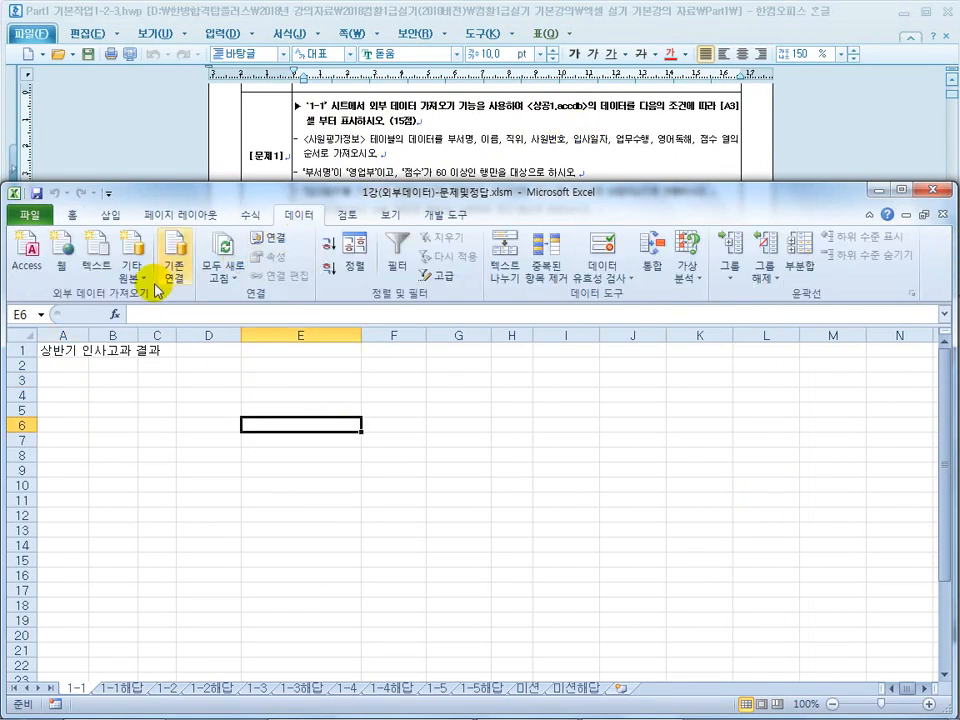
{"action": "left_click", "coordinate": [130, 265]}
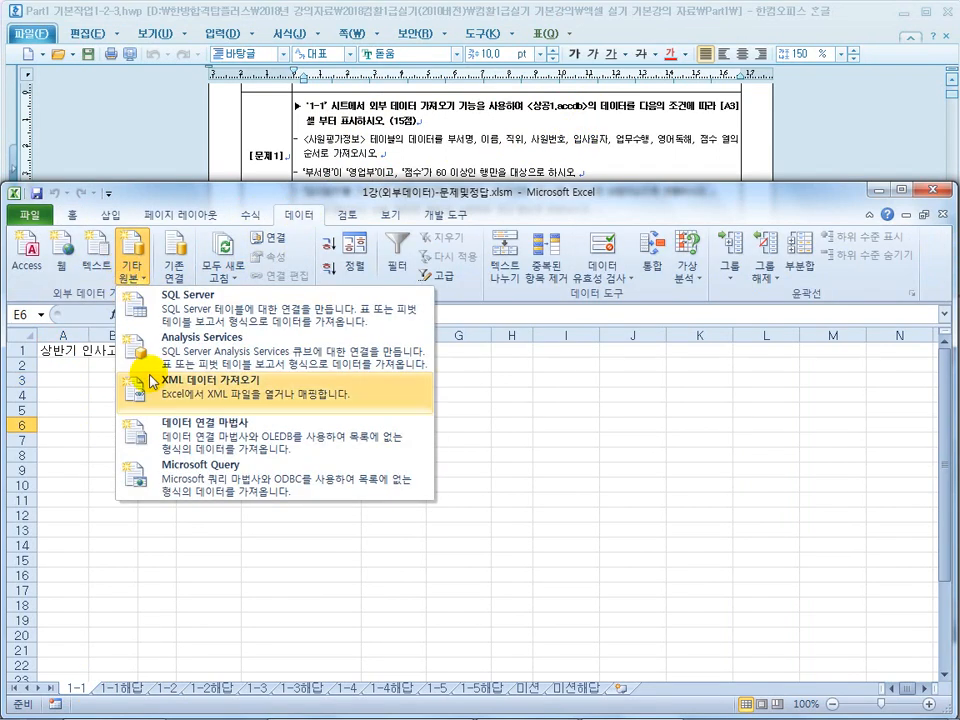
{"action": "left_click", "coordinate": [178, 485]}
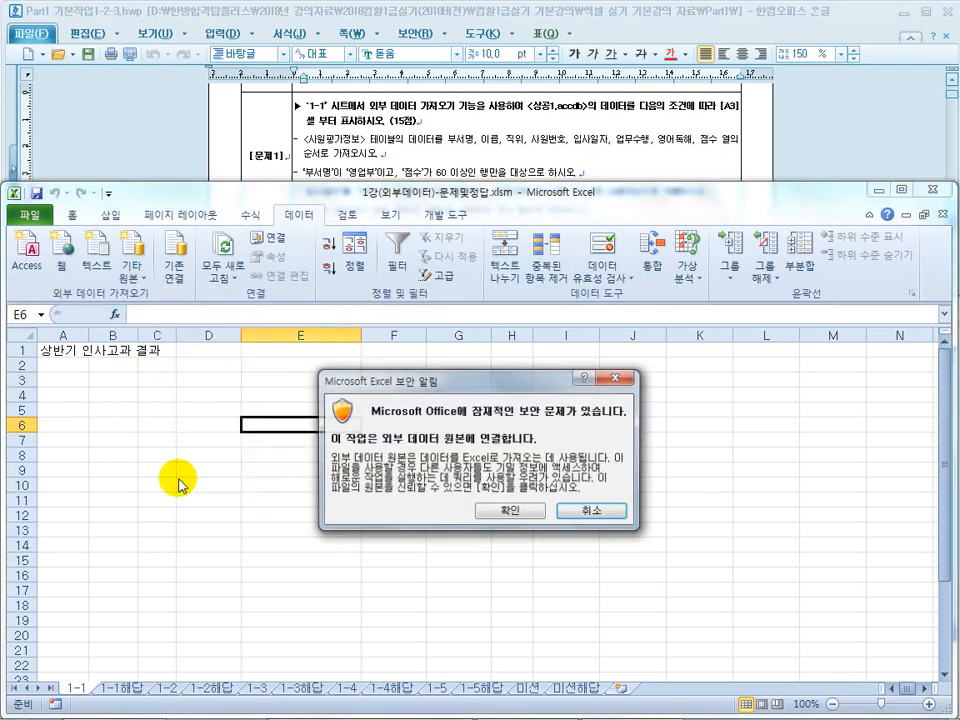
{"action": "left_click", "coordinate": [505, 512]}
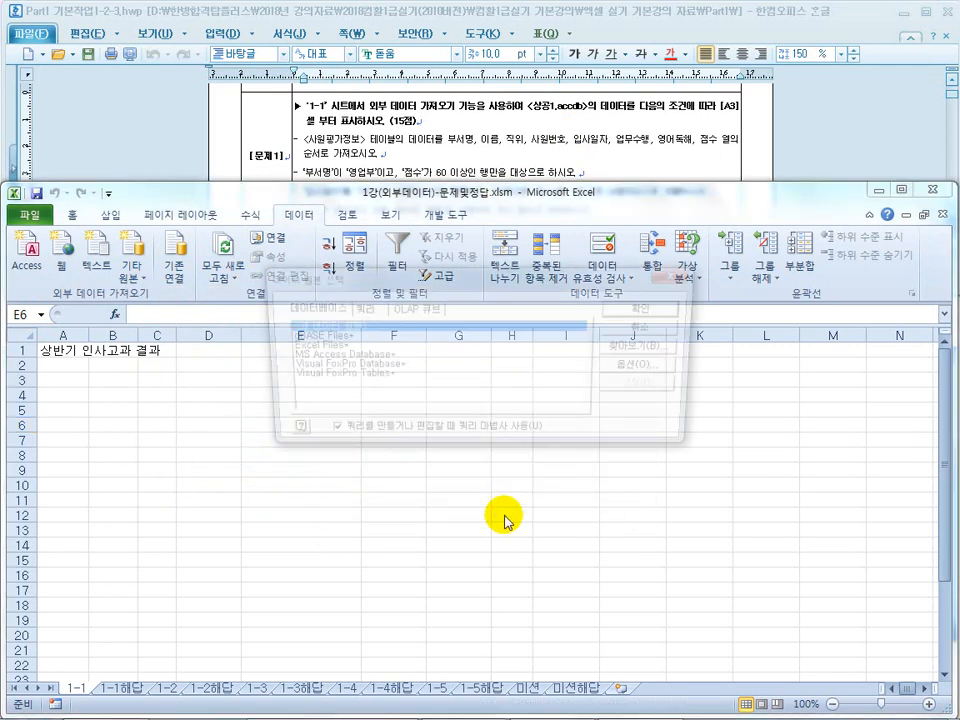
{"action": "left_click", "coordinate": [327, 357]}
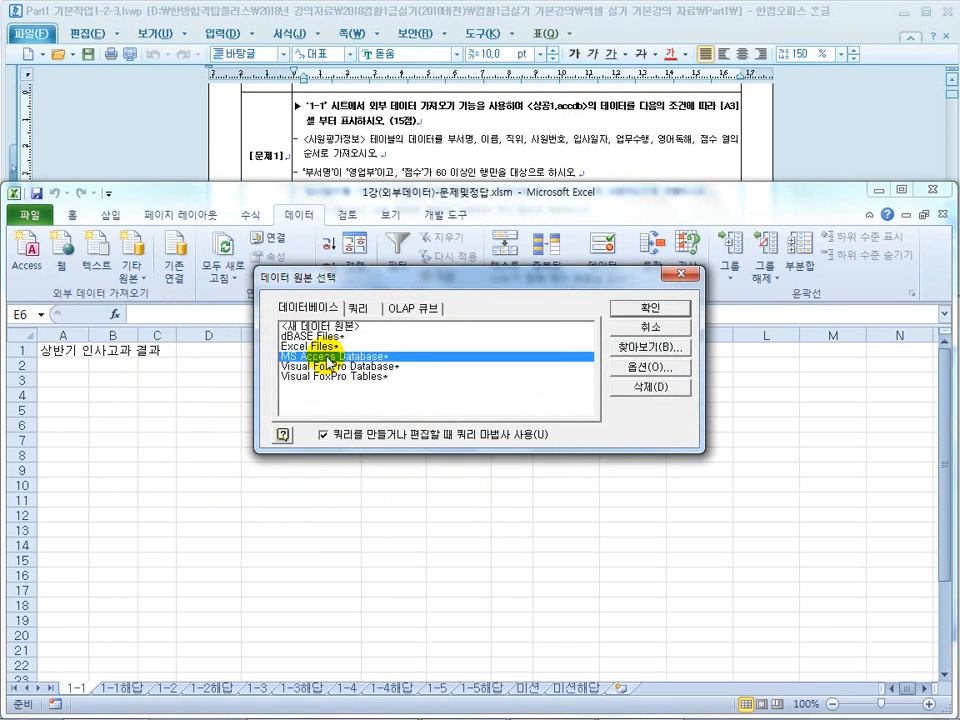
{"action": "left_click", "coordinate": [634, 310]}
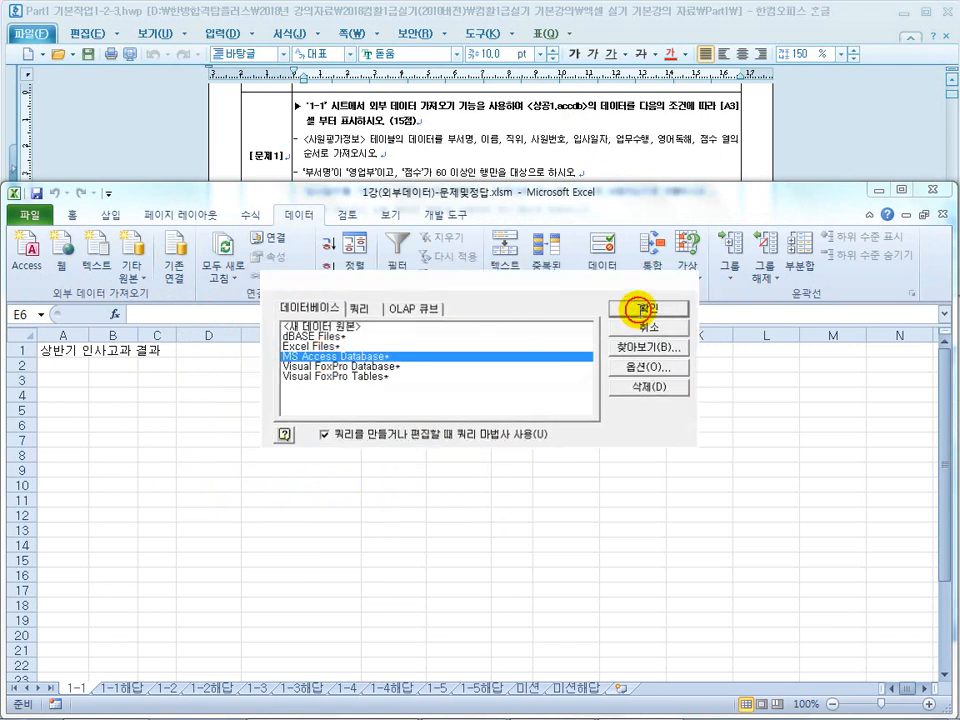
Connect the query to the database 상공1.accdb in the c:\OA folder
{"action": "left_click_drag", "start_coordinate": [216, 12], "coordinate": [306, 320]}
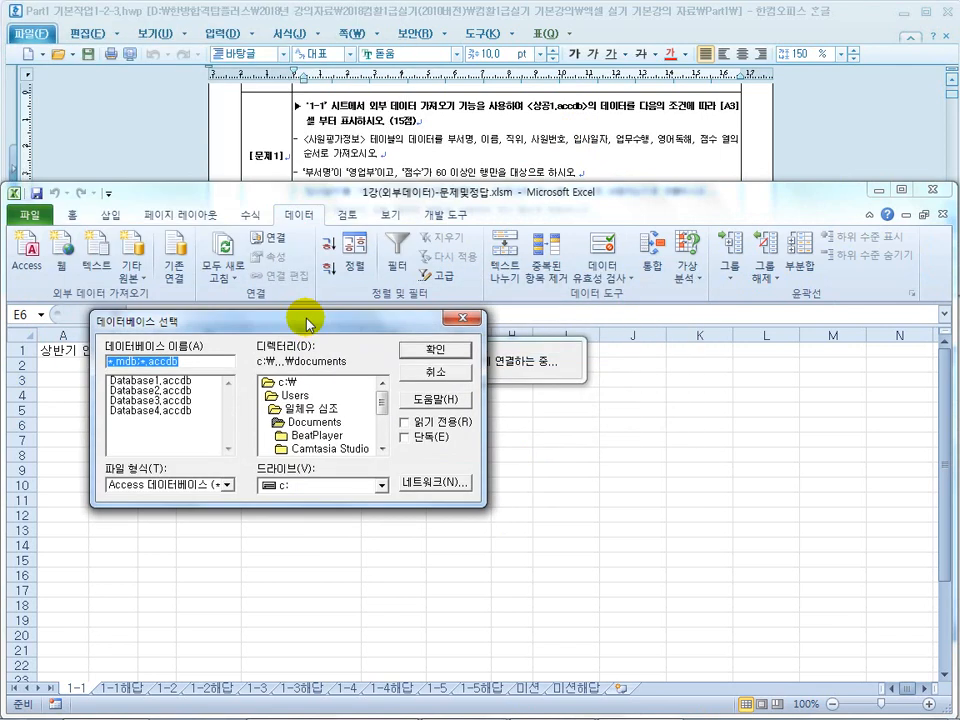
{"action": "double_click", "coordinate": [280, 382]}
{"action": "left_click", "coordinate": [382, 449]}
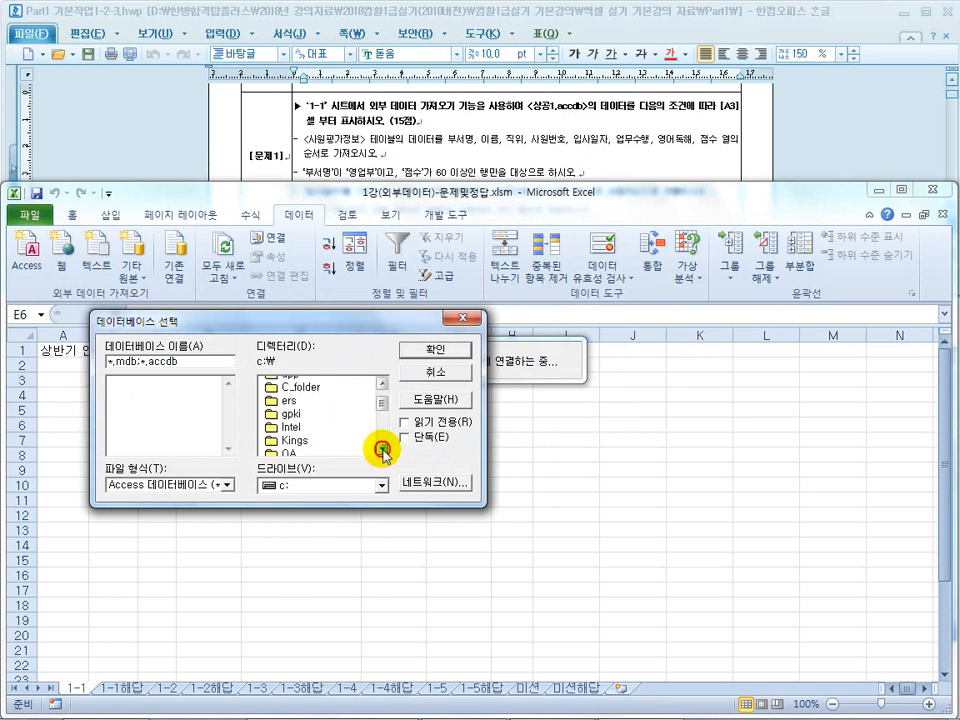
{"action": "double_click", "coordinate": [289, 409]}
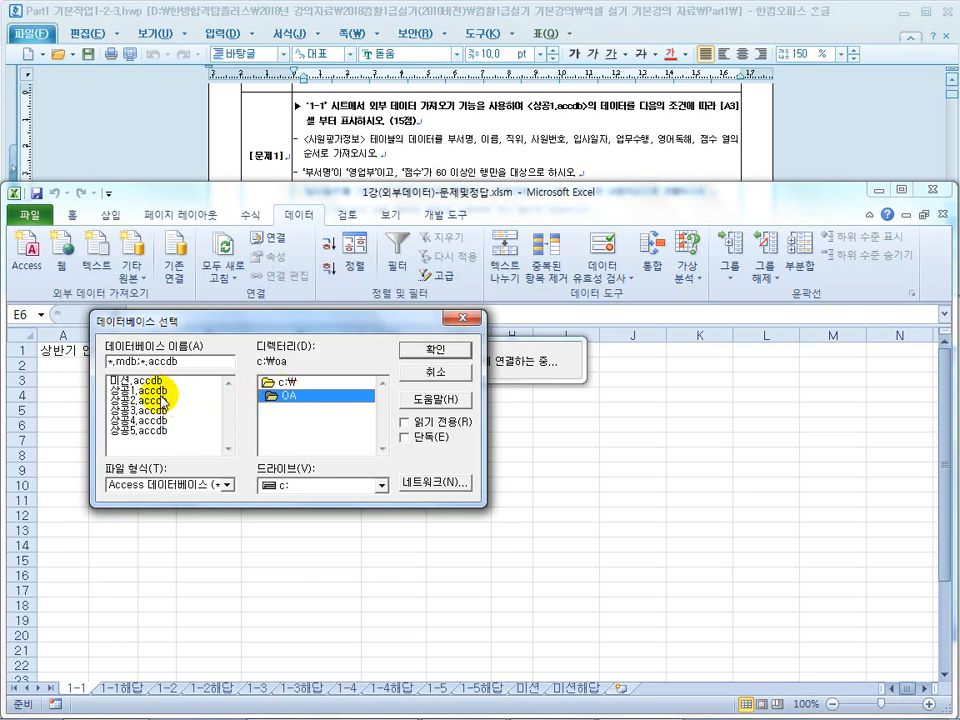
{"action": "left_click", "coordinate": [135, 390]}
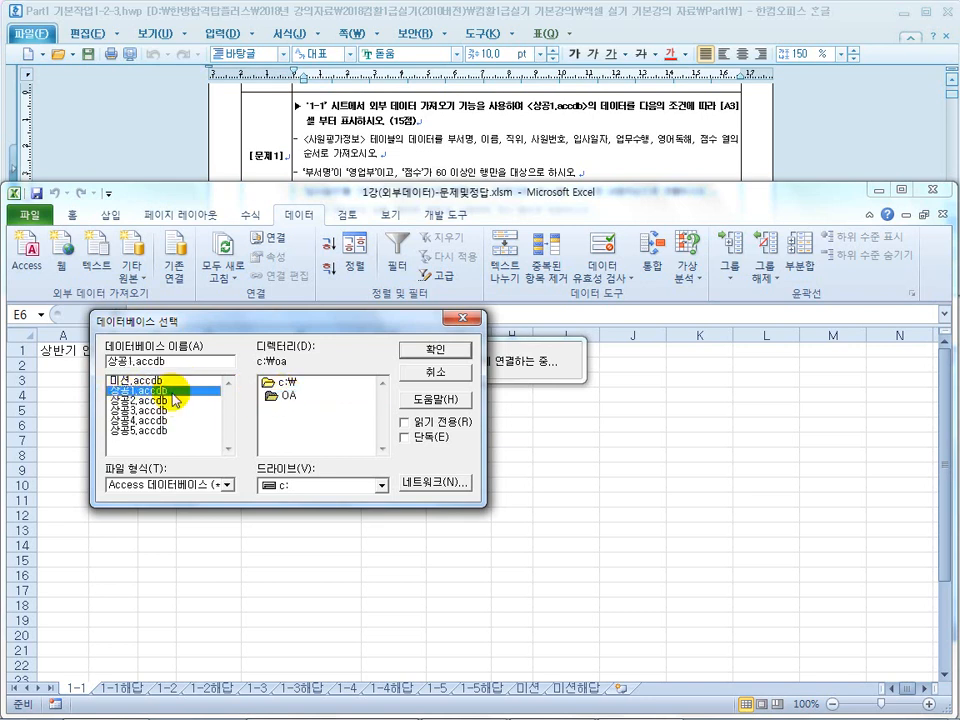
{"action": "left_click", "coordinate": [432, 355]}
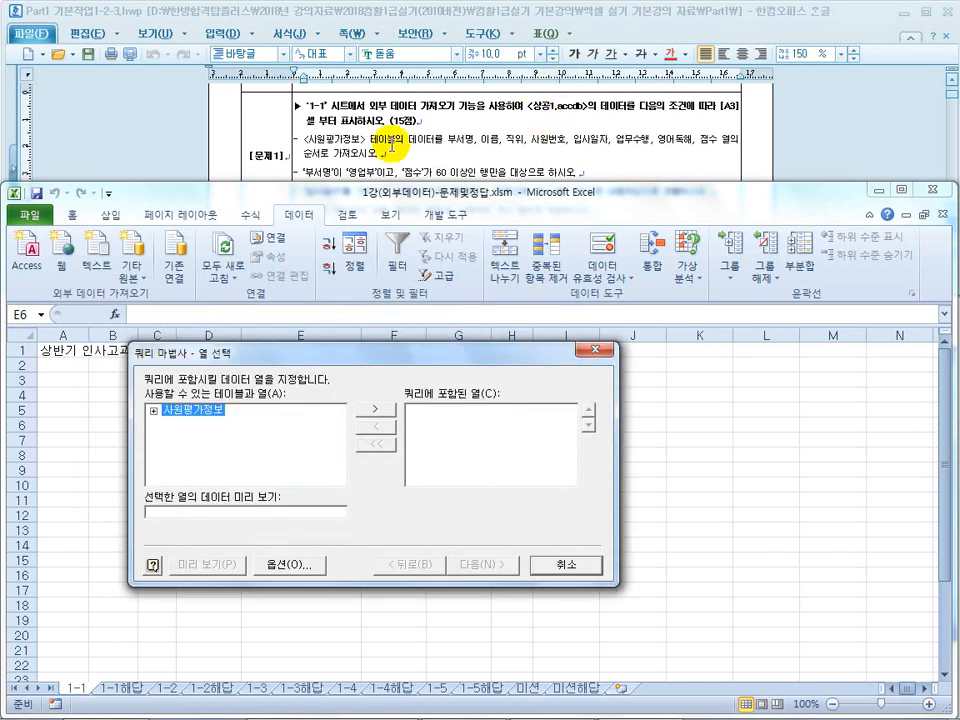
Add 부서명, 이름, 직위, 사원번호, 입사일자, 업무수행, 영어독해 and 점수 from the 사원평가정보 table to the query, in that order
{"action": "left_click", "coordinate": [154, 411]}
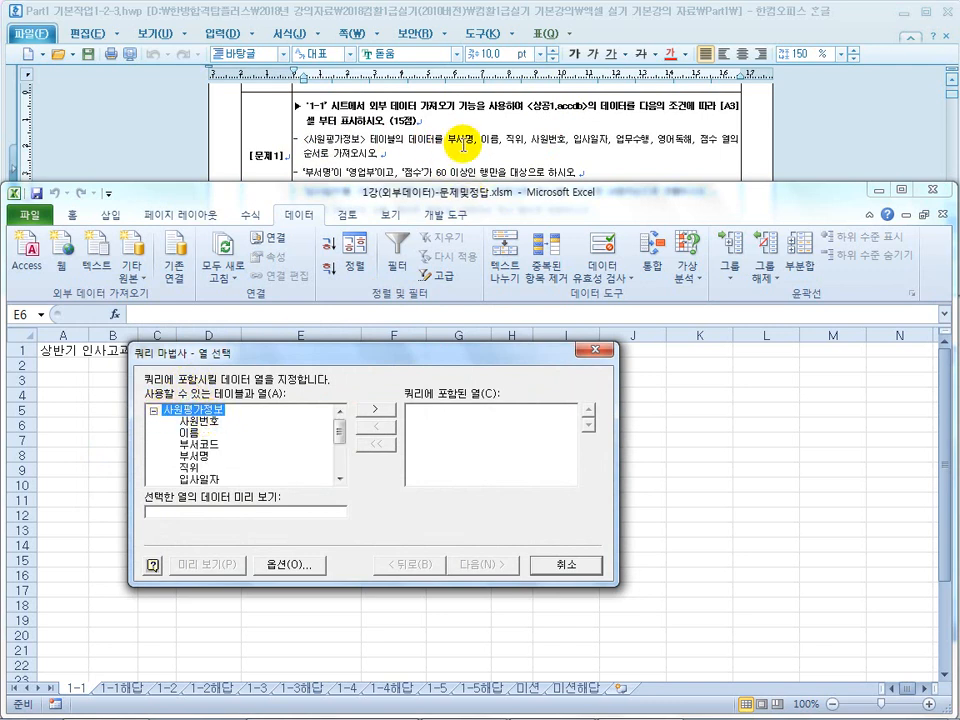
{"action": "double_click", "coordinate": [200, 462]}
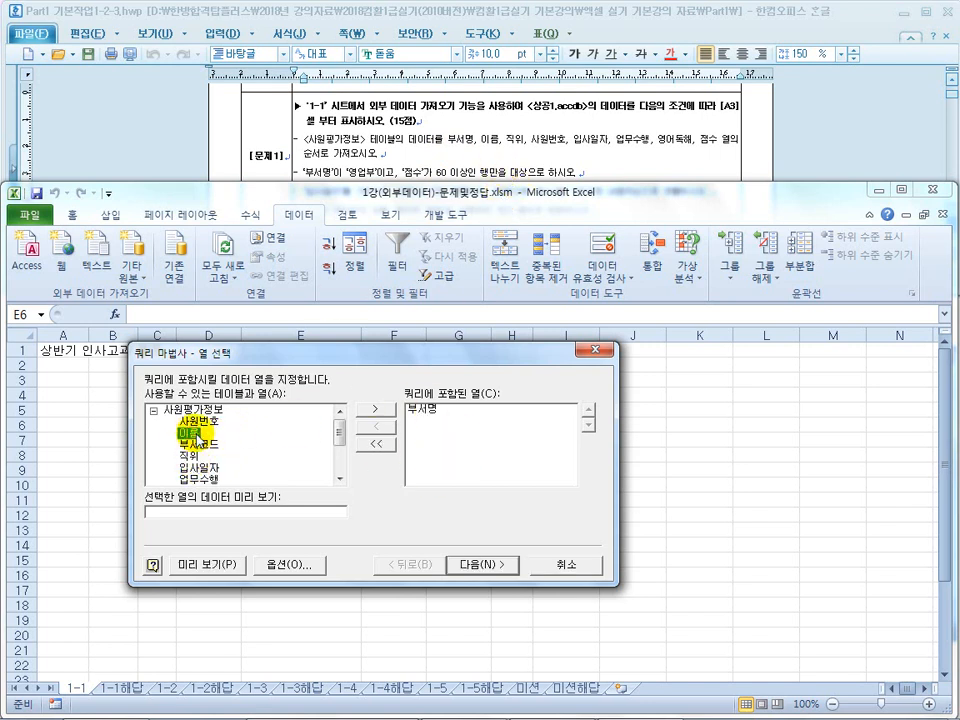
{"action": "left_click", "coordinate": [375, 411]}
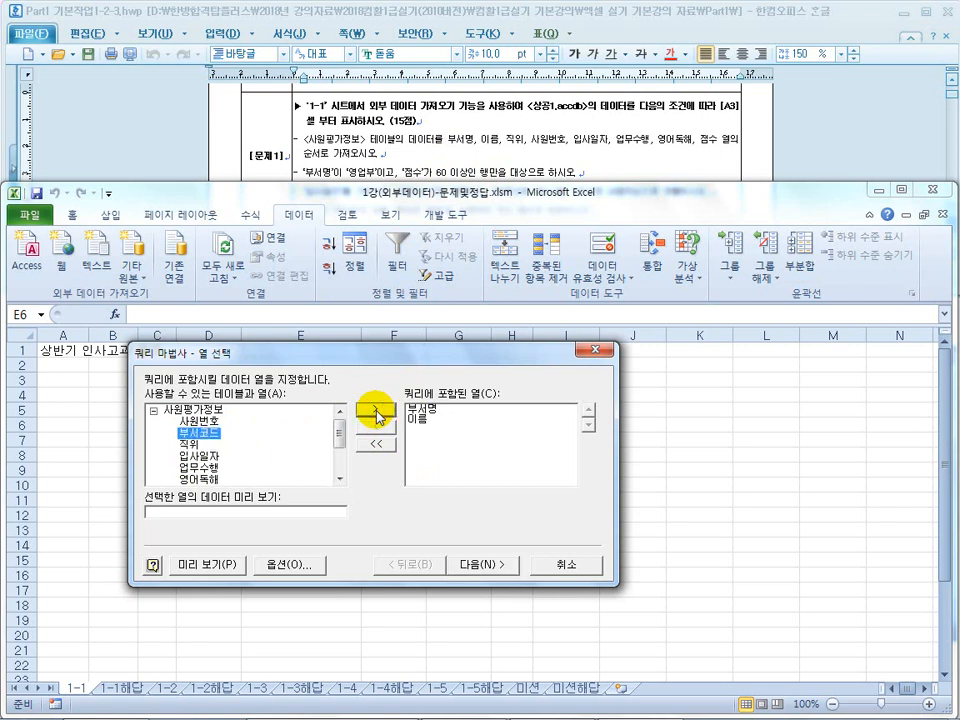
{"action": "double_click", "coordinate": [186, 444]}
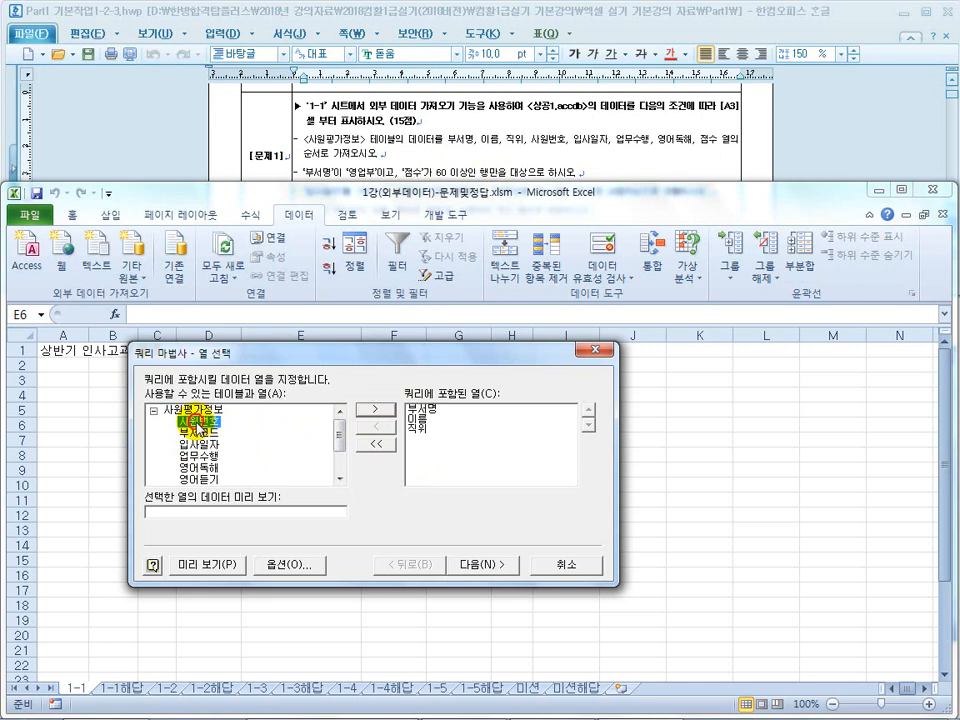
{"action": "double_click", "coordinate": [197, 424]}
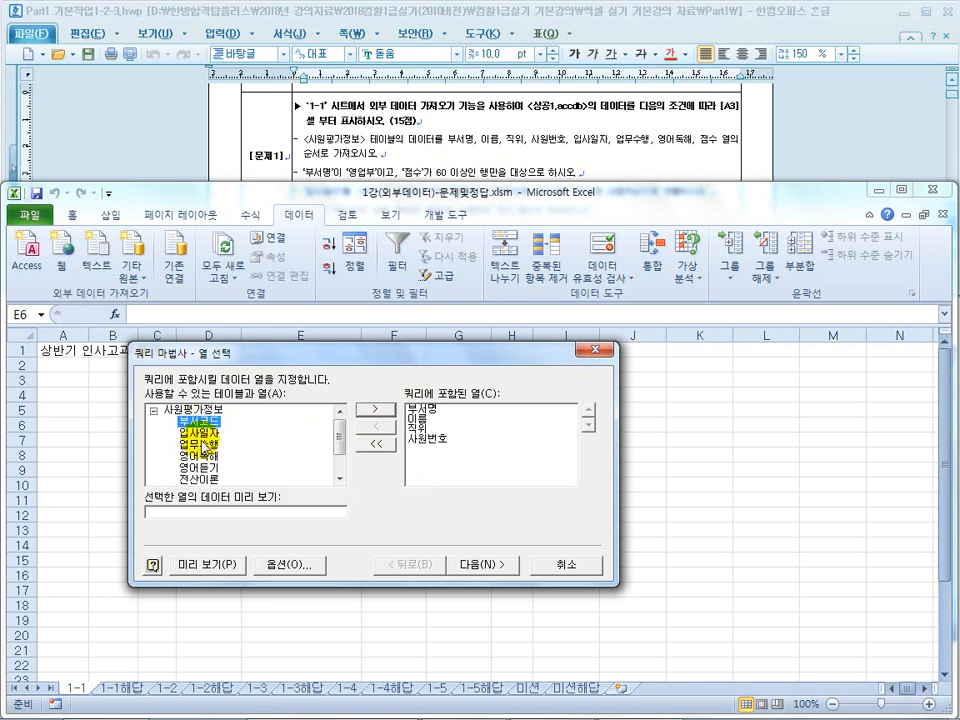
{"action": "double_click", "coordinate": [204, 436]}
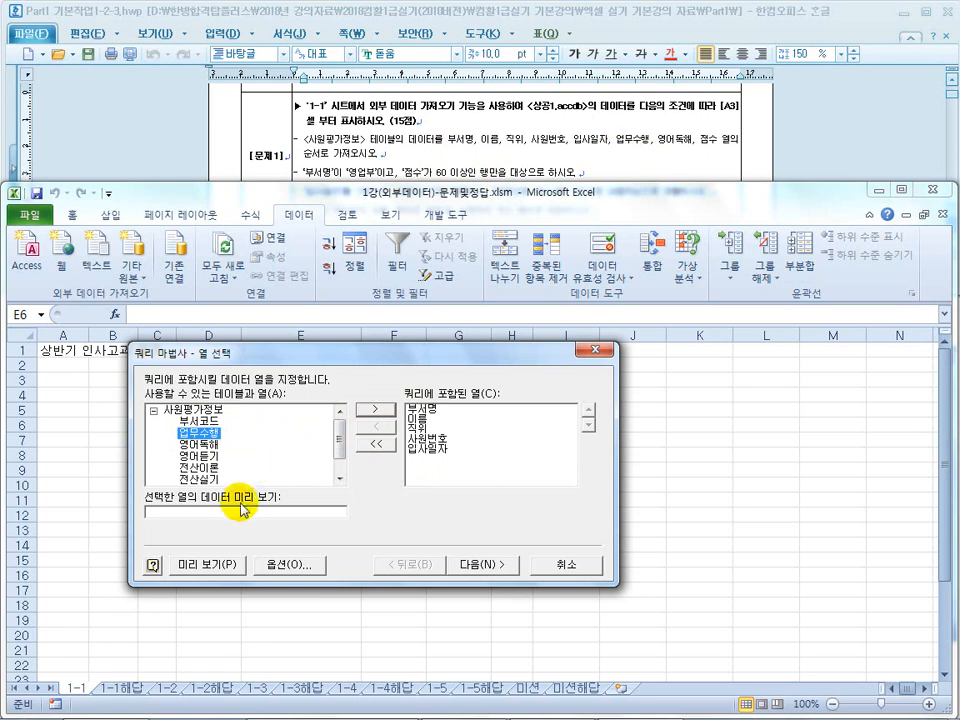
{"action": "double_click", "coordinate": [204, 436]}
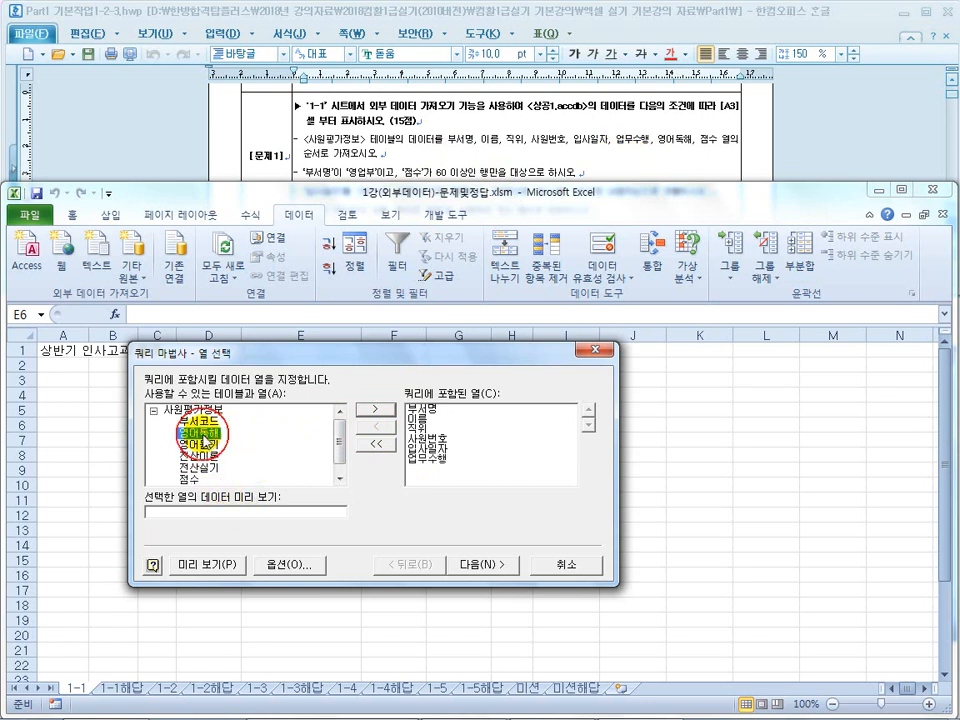
{"action": "double_click", "coordinate": [204, 436]}
{"action": "double_click", "coordinate": [196, 468]}
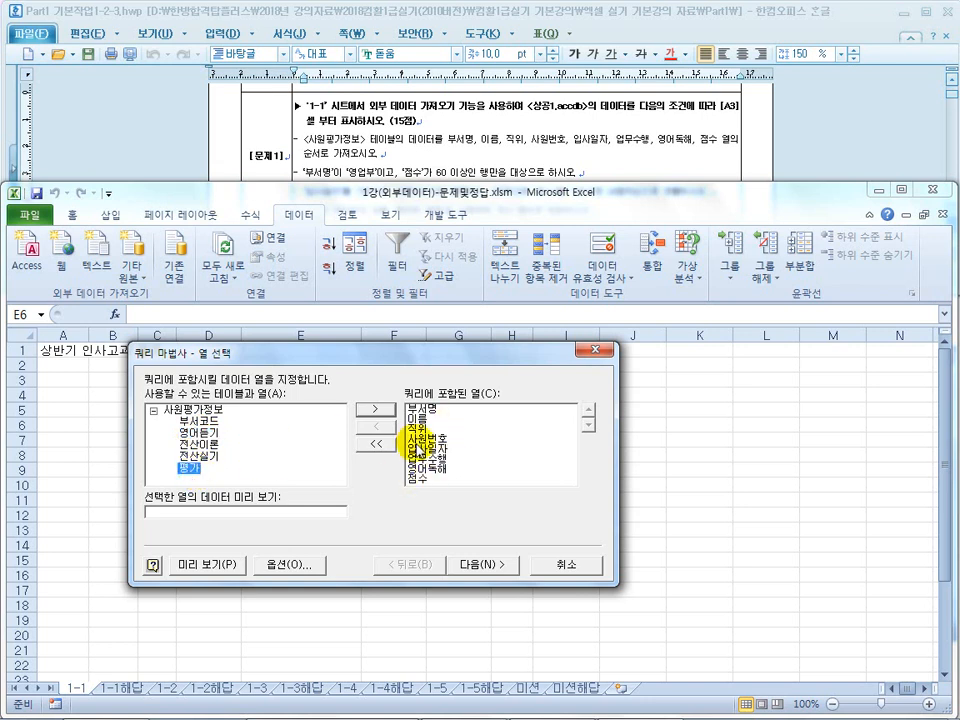
Move the 이름 column above 부서명 in the query's column order and put it back below
{"action": "left_click", "coordinate": [413, 439]}
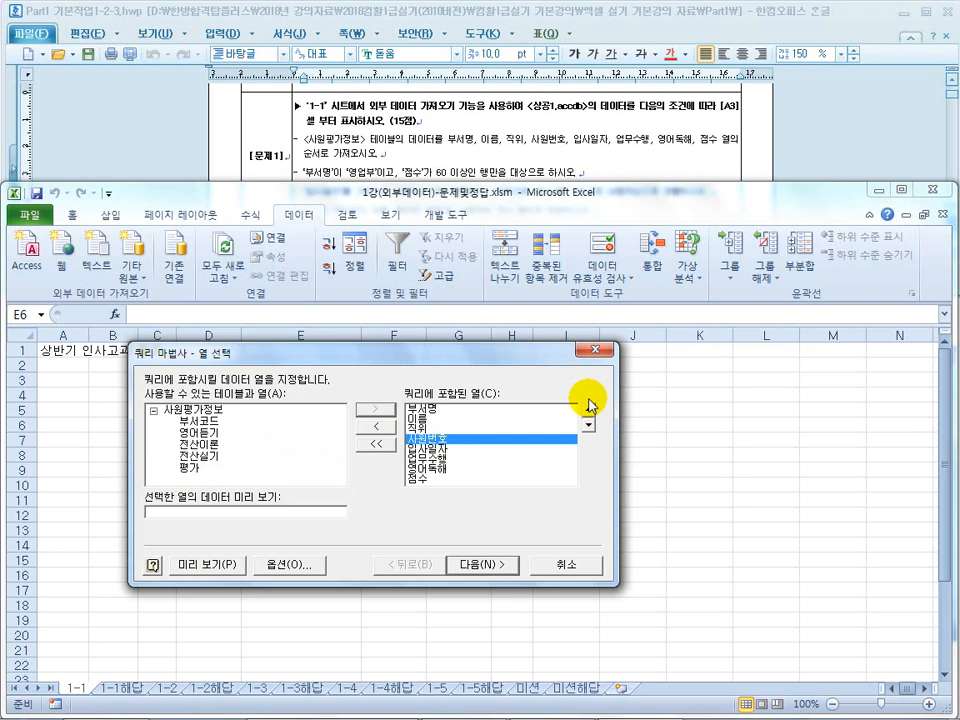
{"action": "left_click", "coordinate": [421, 420]}
{"action": "left_click", "coordinate": [588, 411]}
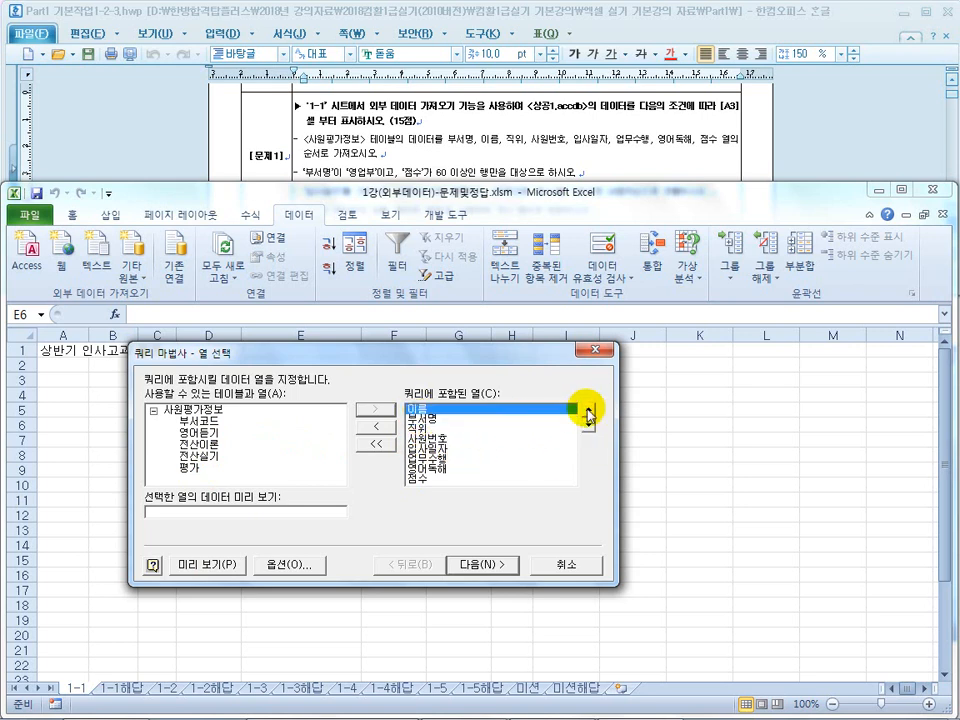
{"action": "left_click", "coordinate": [590, 425]}
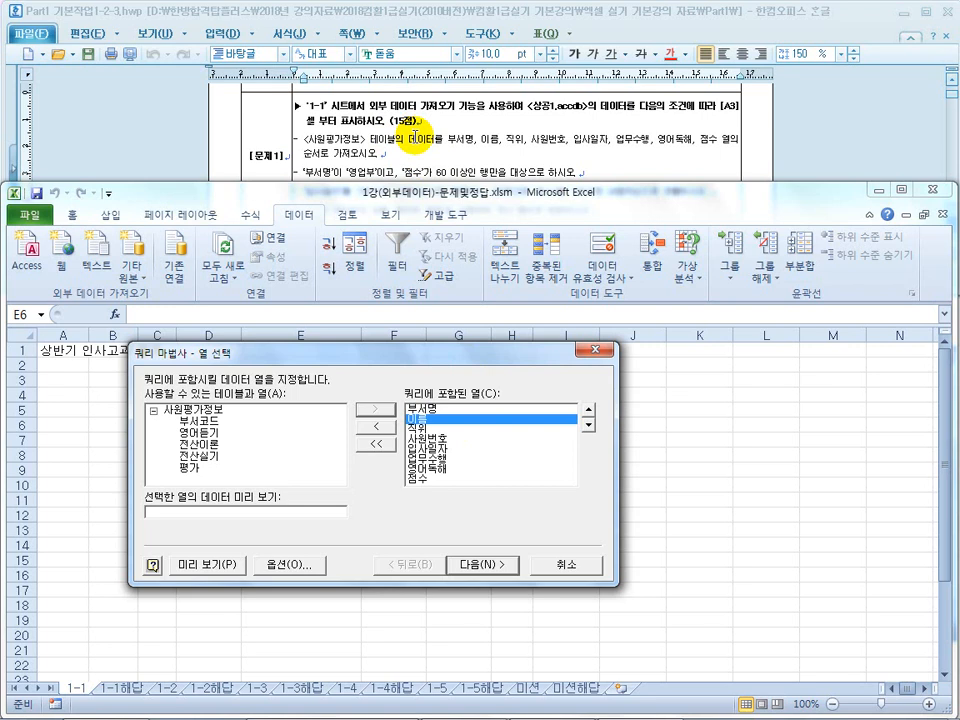
Filter the query to rows where 부서명 equals 영업부
{"action": "left_click", "coordinate": [479, 565]}
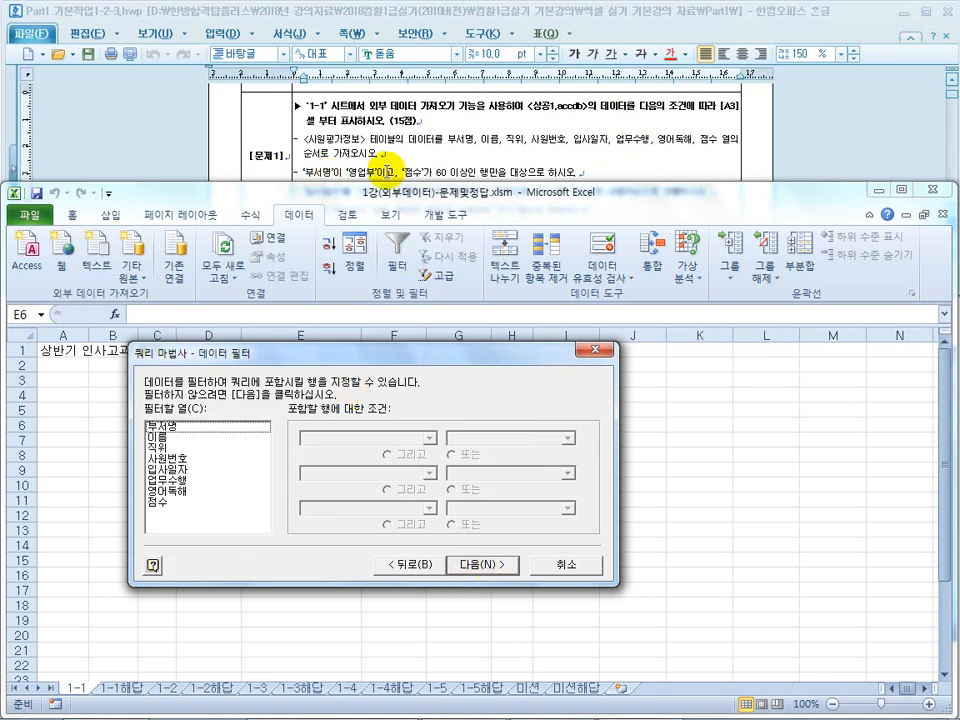
{"action": "left_click", "coordinate": [163, 426]}
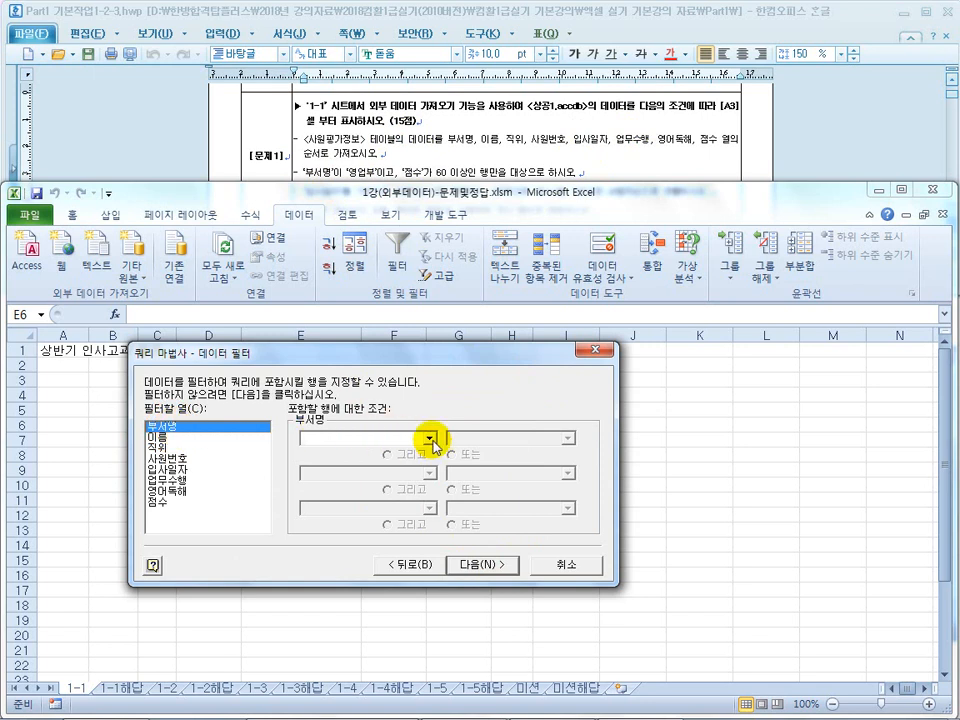
{"action": "left_click", "coordinate": [429, 438]}
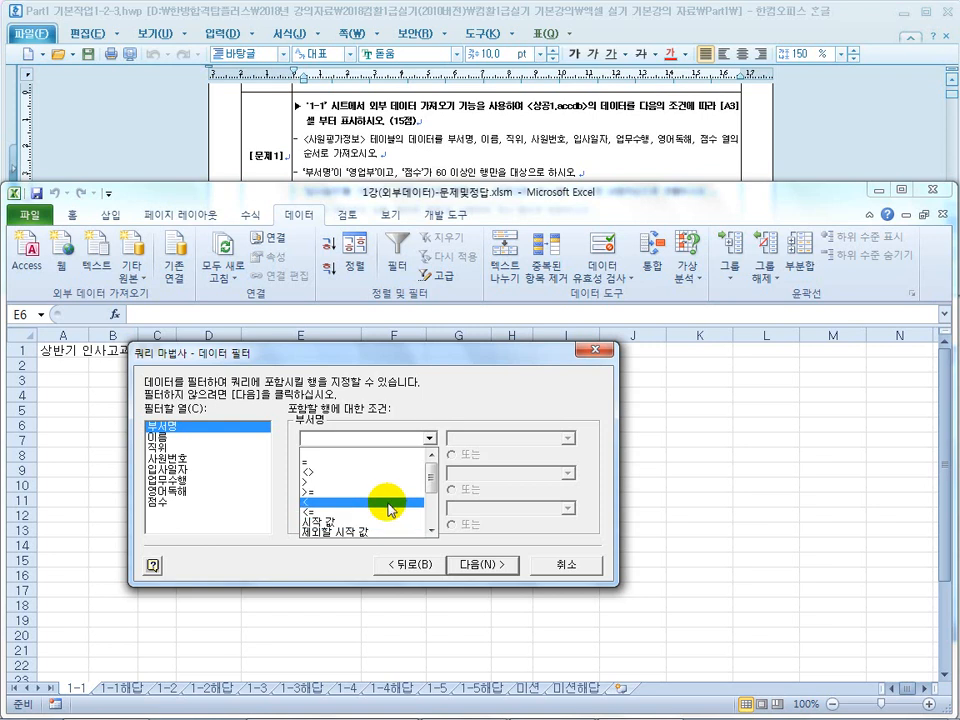
{"action": "left_click", "coordinate": [392, 462]}
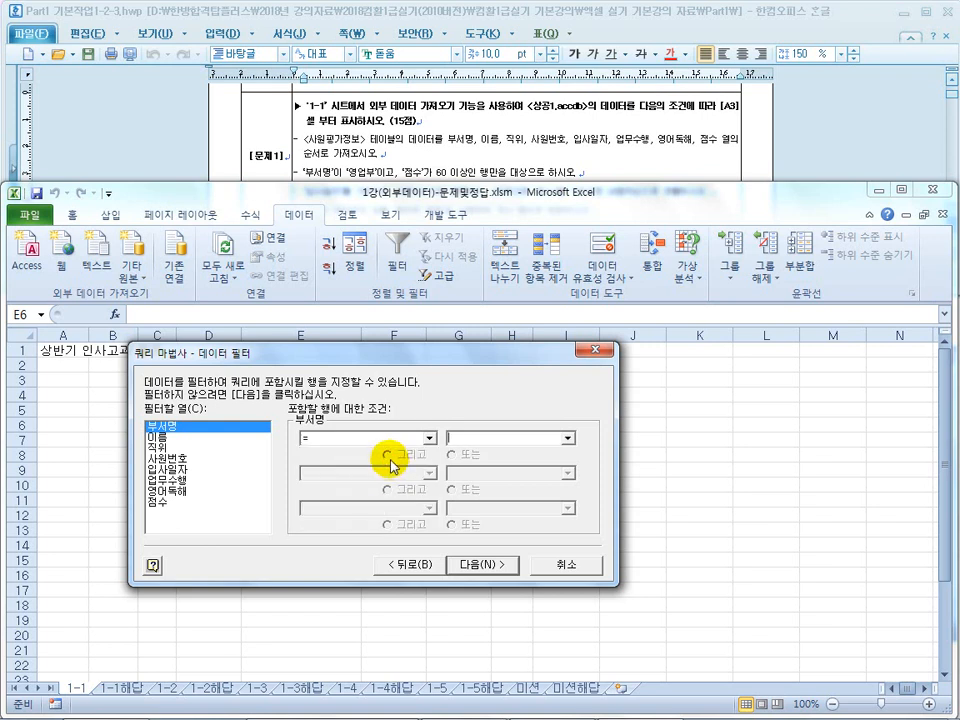
{"action": "left_click", "coordinate": [567, 438]}
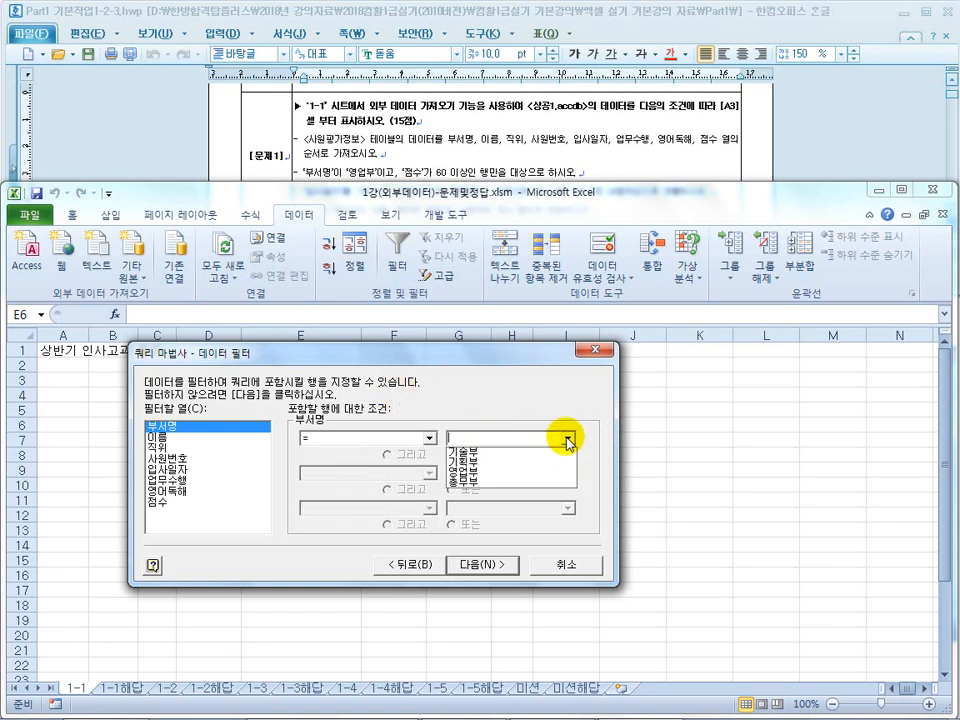
{"action": "left_click", "coordinate": [515, 467]}
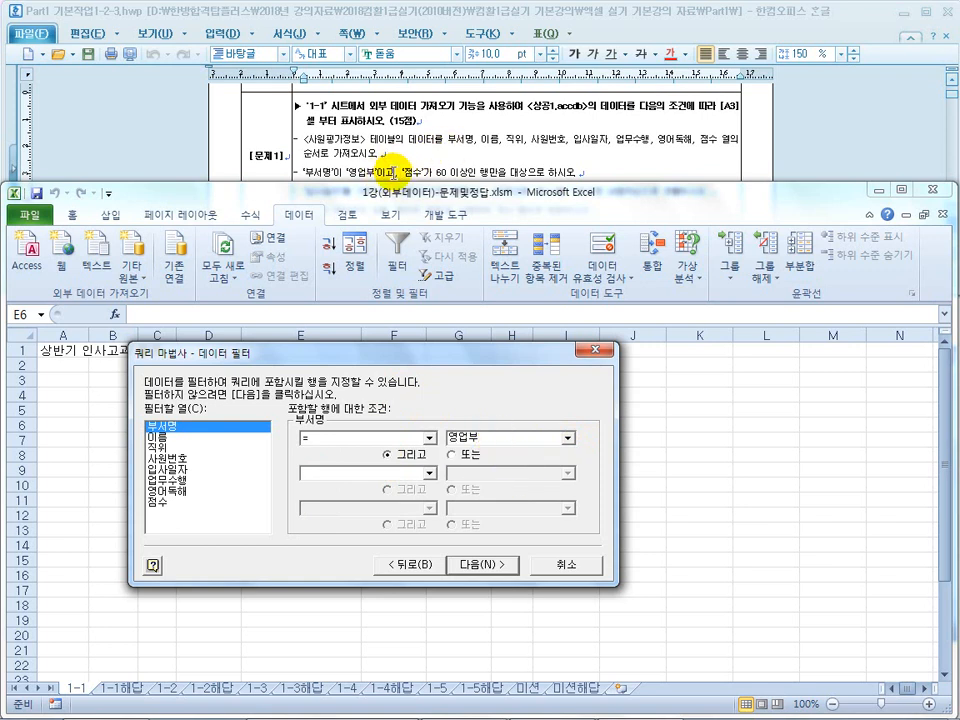
Try a second = condition on 부서명, switching between 그리고 and 또는, and clear its operator again
{"action": "left_click", "coordinate": [411, 459]}
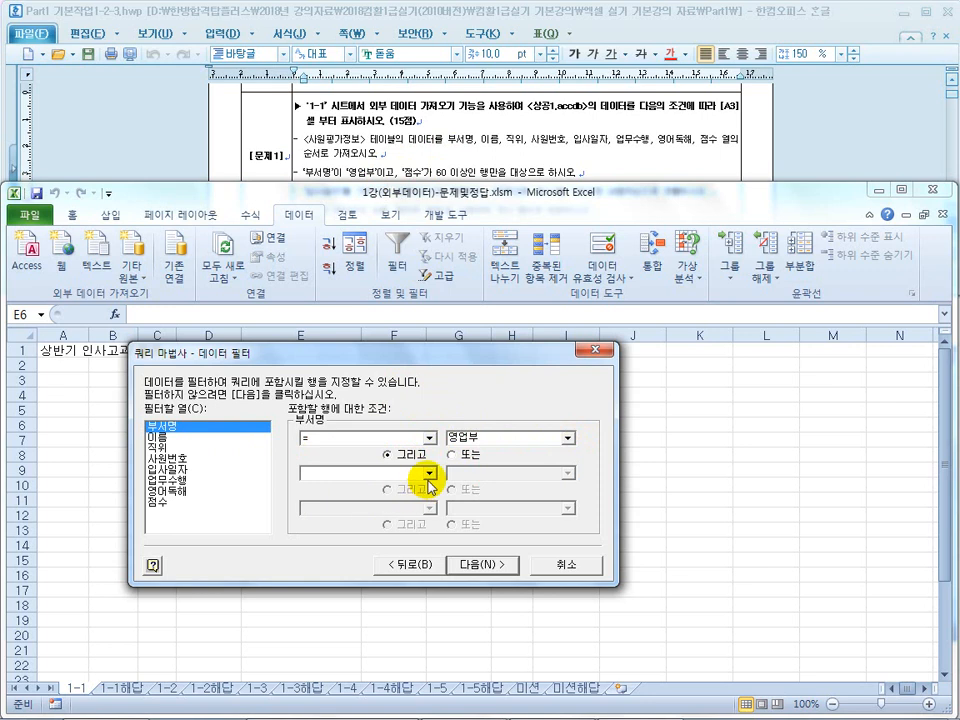
{"action": "left_click", "coordinate": [428, 474]}
{"action": "left_click", "coordinate": [405, 497]}
{"action": "left_click", "coordinate": [451, 455]}
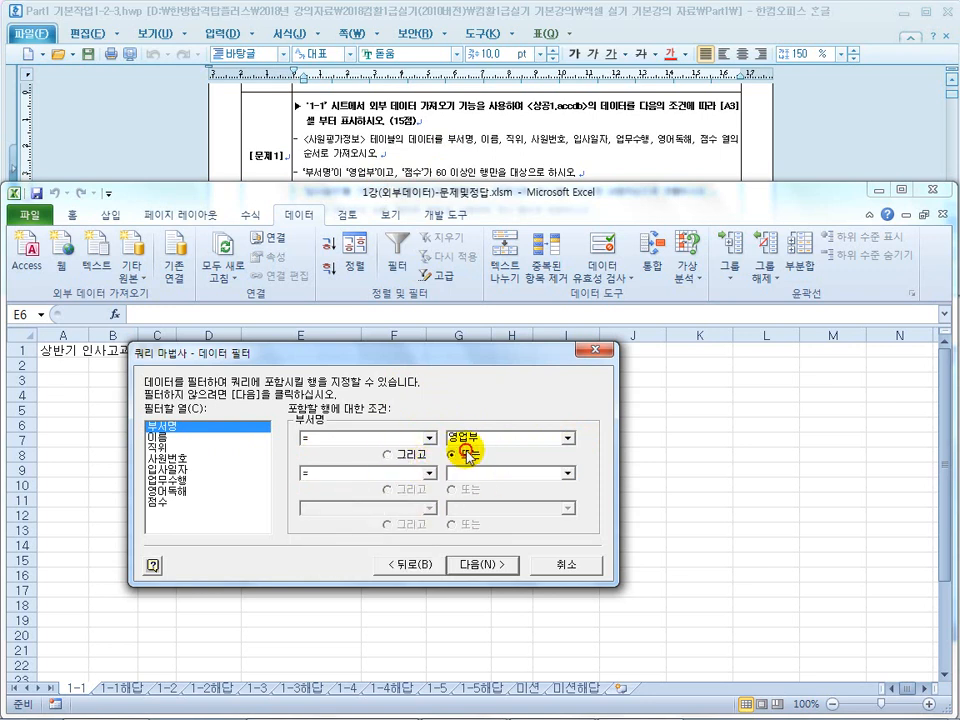
{"action": "left_click", "coordinate": [395, 455]}
{"action": "left_click", "coordinate": [466, 457]}
{"action": "left_click", "coordinate": [430, 473]}
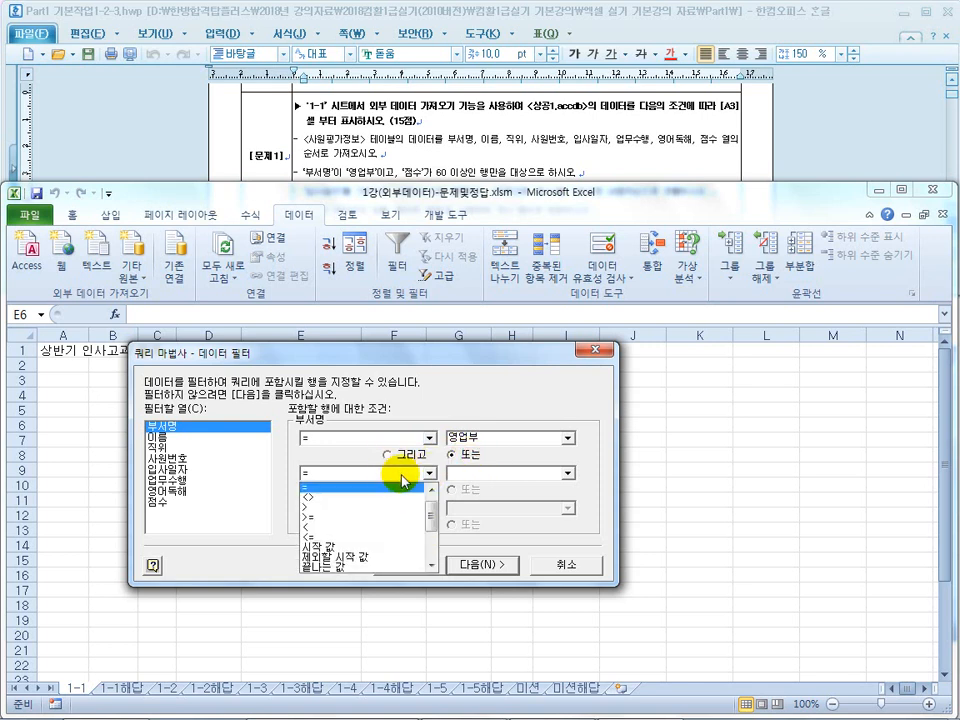
{"action": "left_click", "coordinate": [367, 492]}
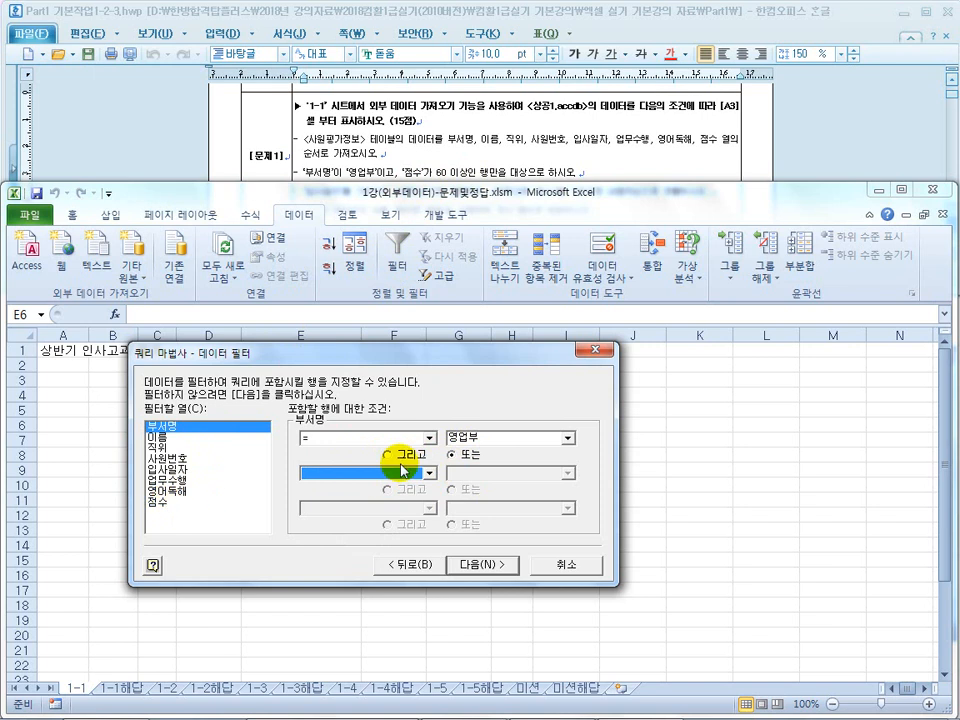
Add a filter condition for 점수 greater than or equal to 60 and review both column conditions
{"action": "left_click", "coordinate": [162, 503]}
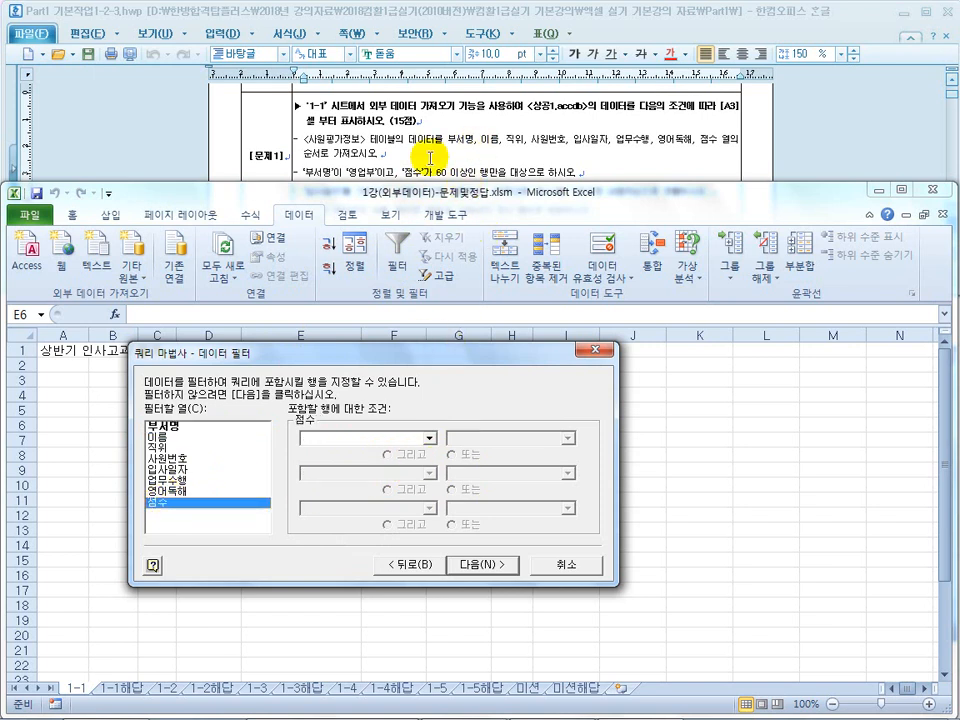
{"action": "left_click", "coordinate": [429, 438]}
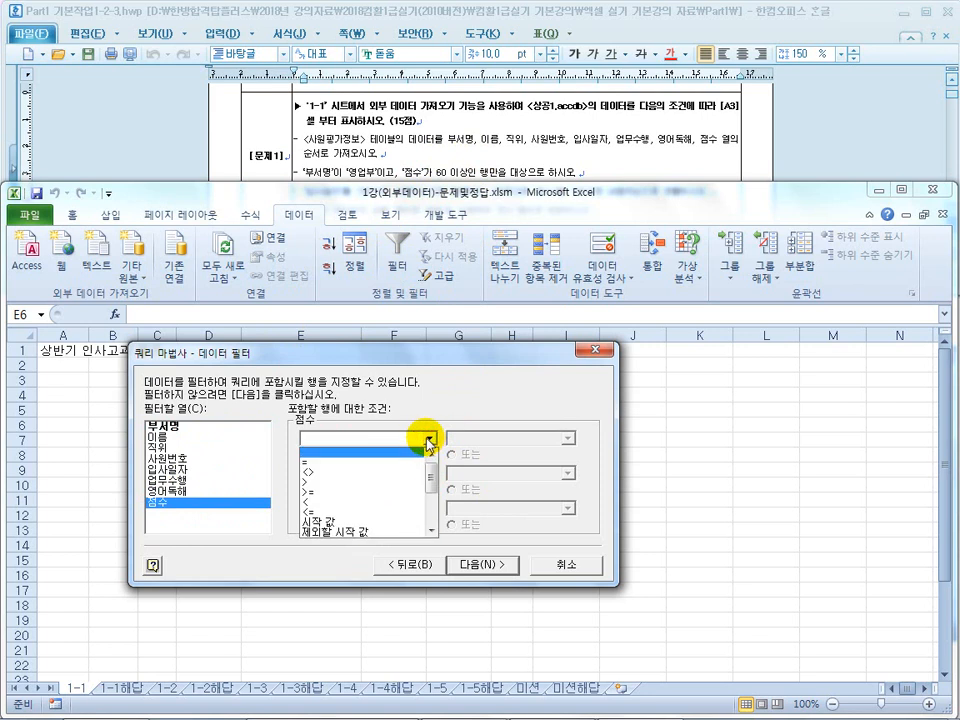
{"action": "left_click", "coordinate": [396, 492]}
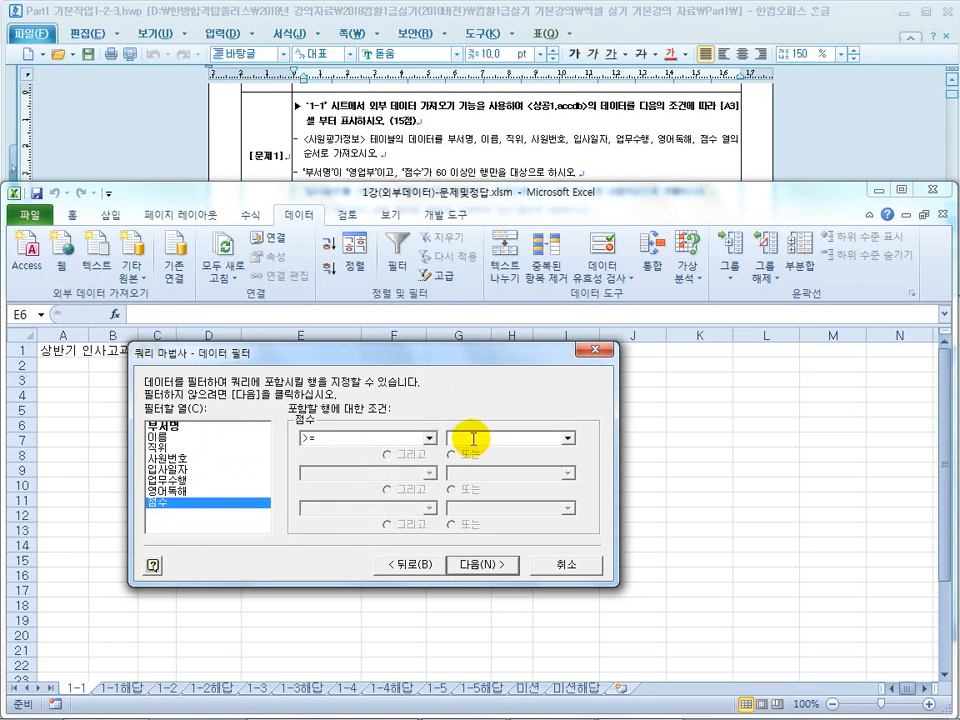
{"action": "type", "text": "6"}
{"action": "left_click", "coordinate": [569, 439]}
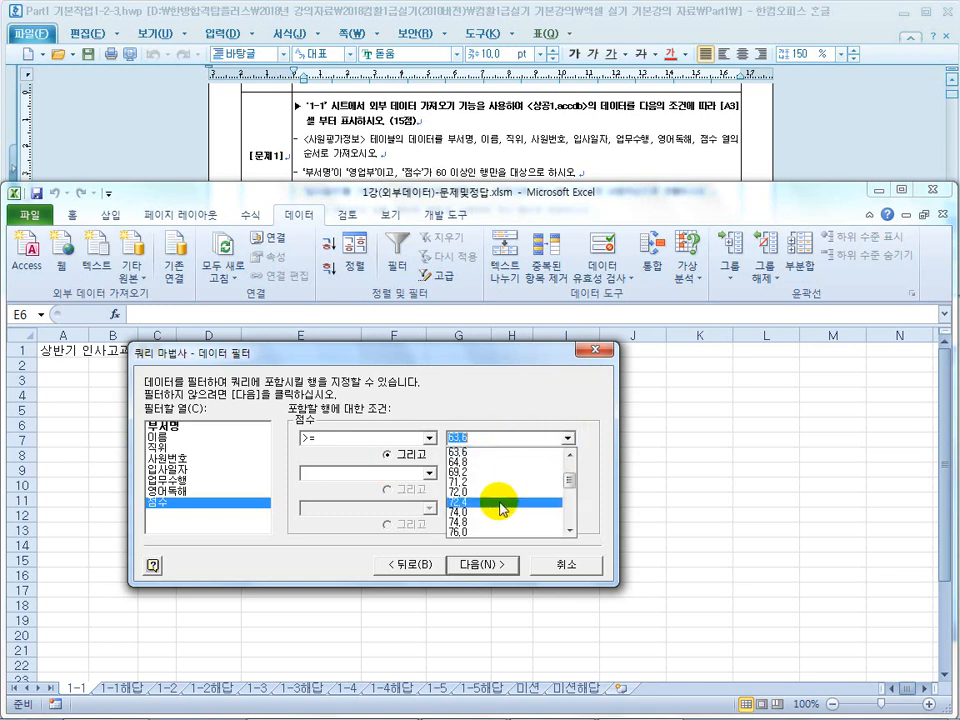
{"action": "left_click", "coordinate": [482, 439]}
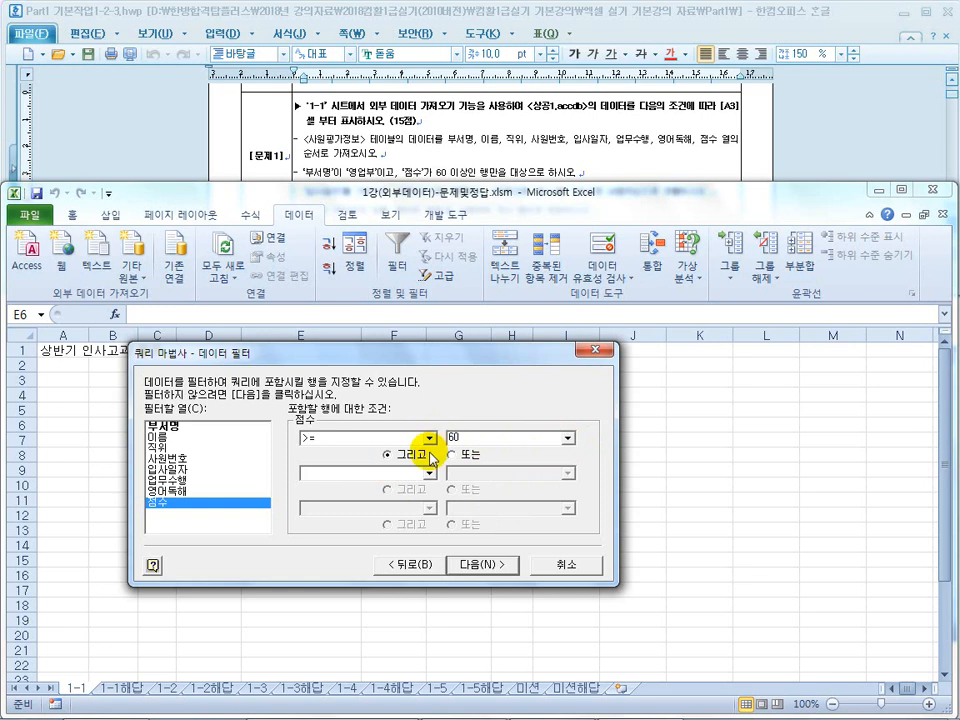
{"action": "left_click", "coordinate": [152, 426]}
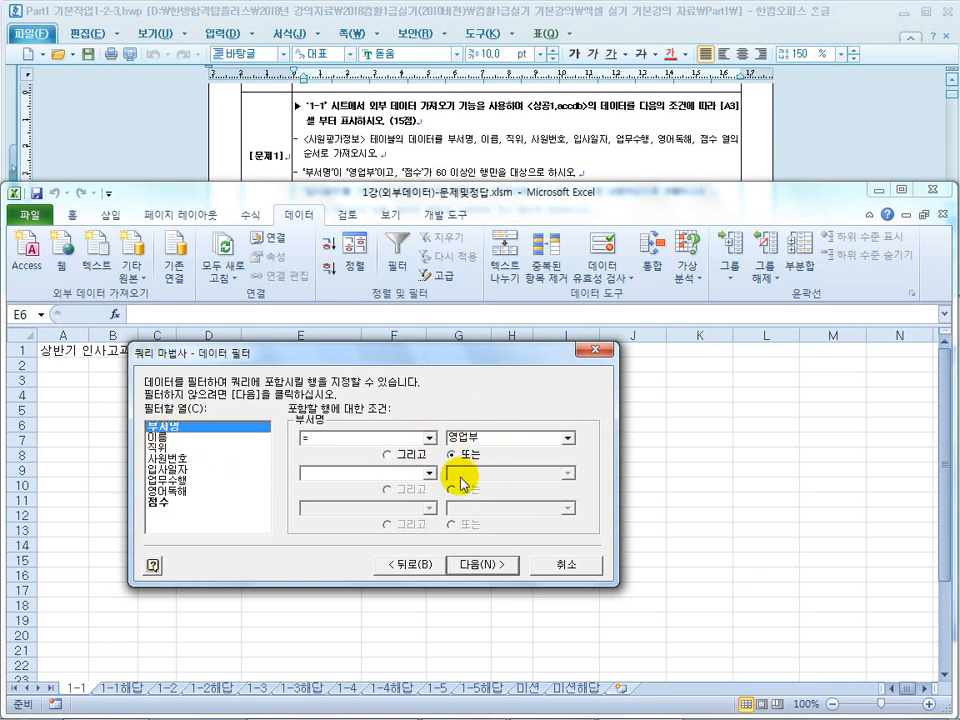
{"action": "left_click", "coordinate": [166, 503]}
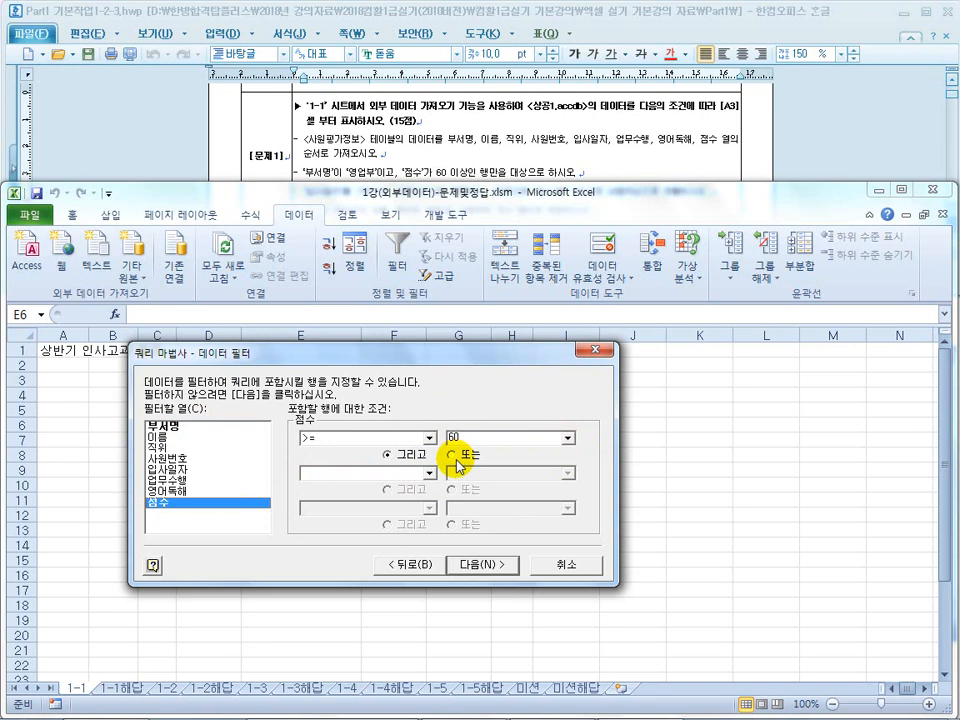
Sort the query by 입사일자 ascending, then by 점수 descending as the second criterion
{"action": "left_click", "coordinate": [481, 566]}
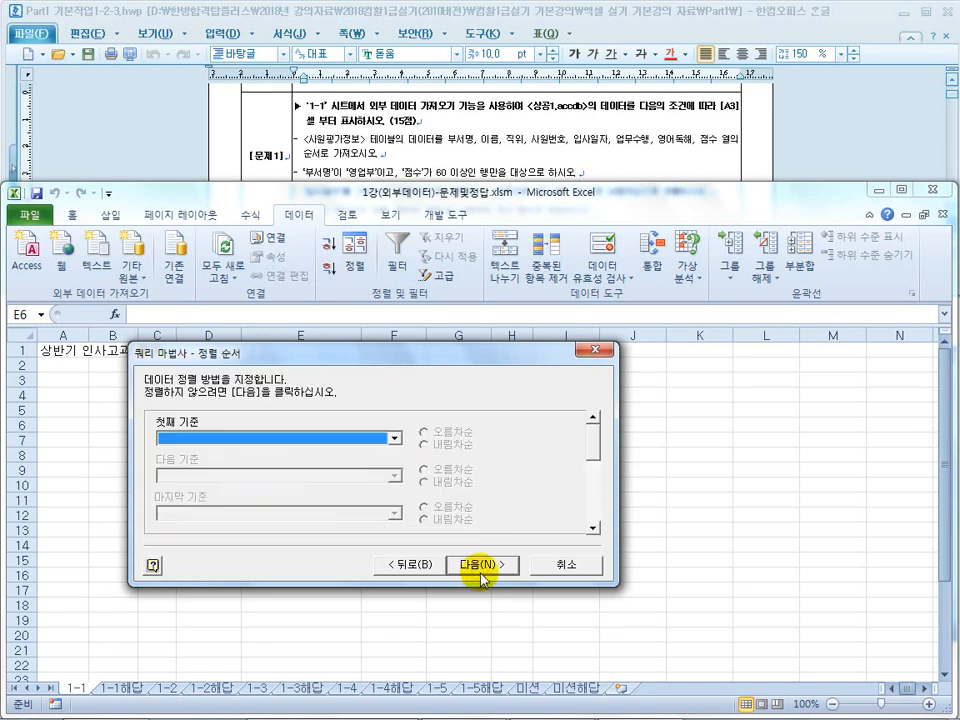
{"action": "left_click", "coordinate": [448, 157]}
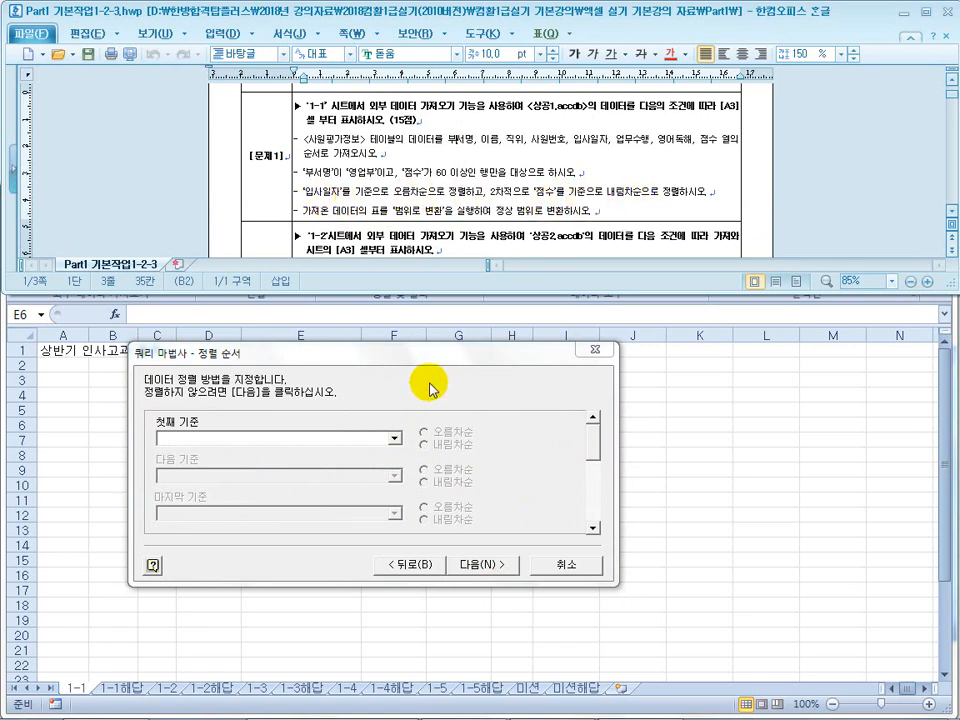
{"action": "left_click", "coordinate": [394, 438]}
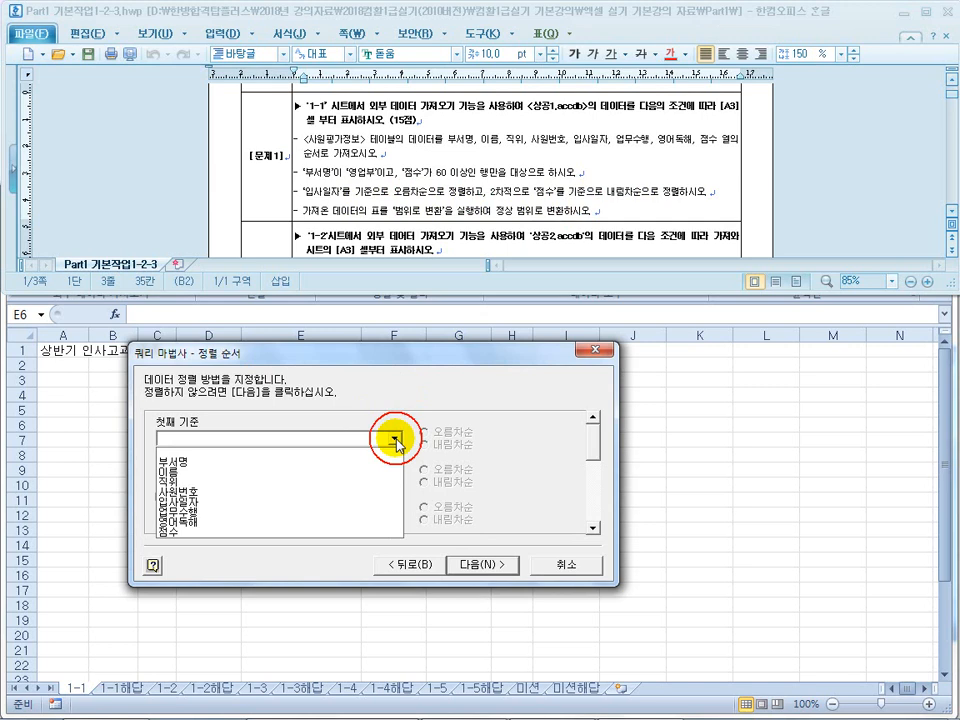
{"action": "left_click", "coordinate": [293, 502]}
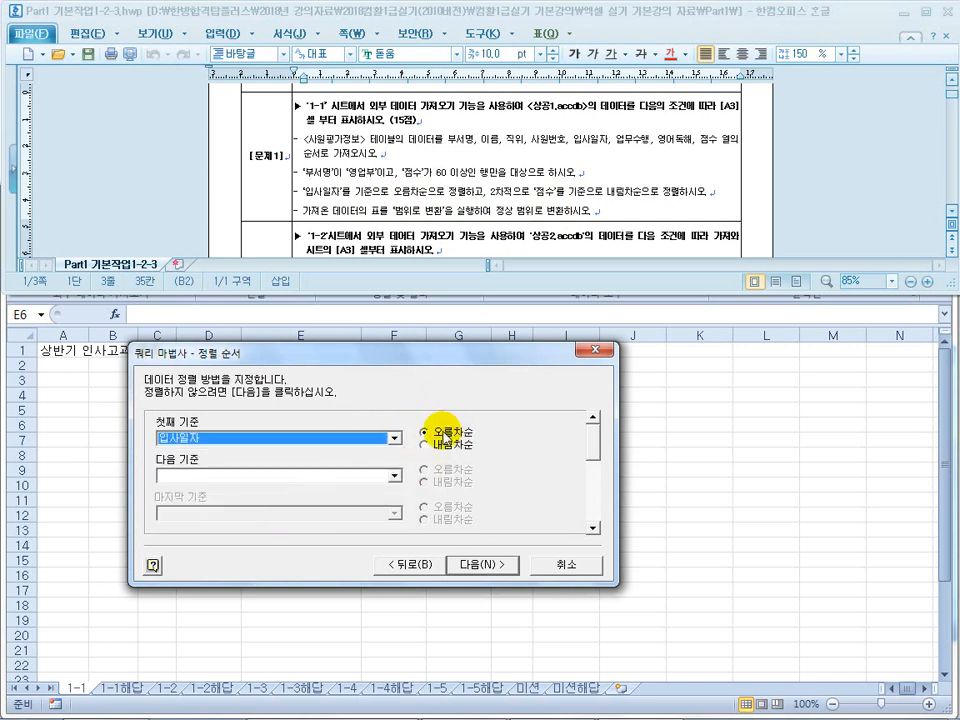
{"action": "left_click", "coordinate": [395, 476]}
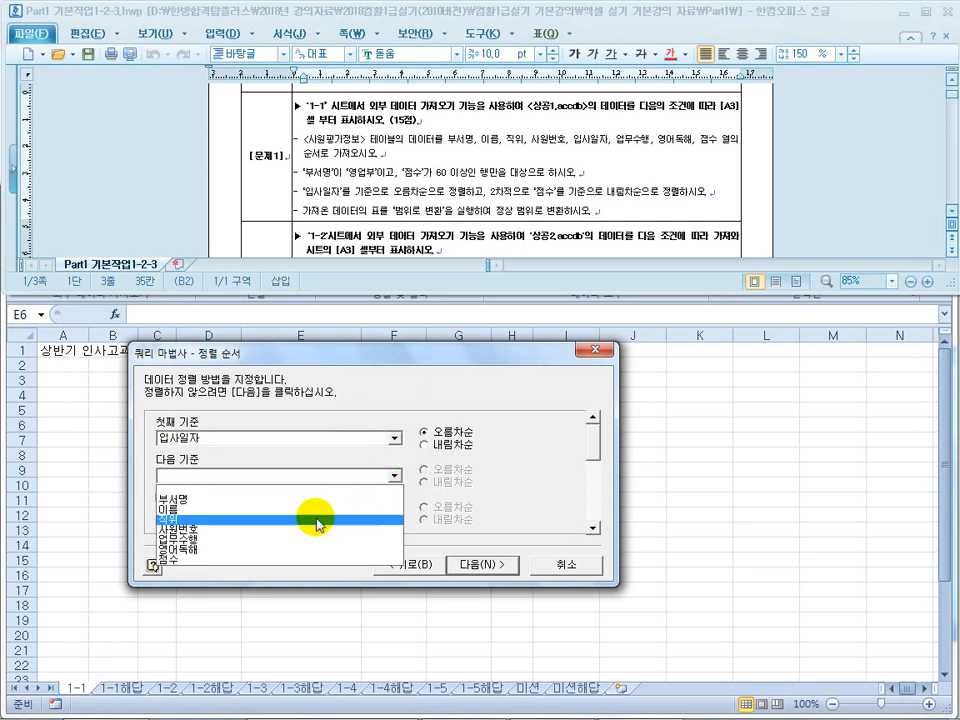
{"action": "left_click", "coordinate": [306, 560]}
{"action": "left_click", "coordinate": [440, 484]}
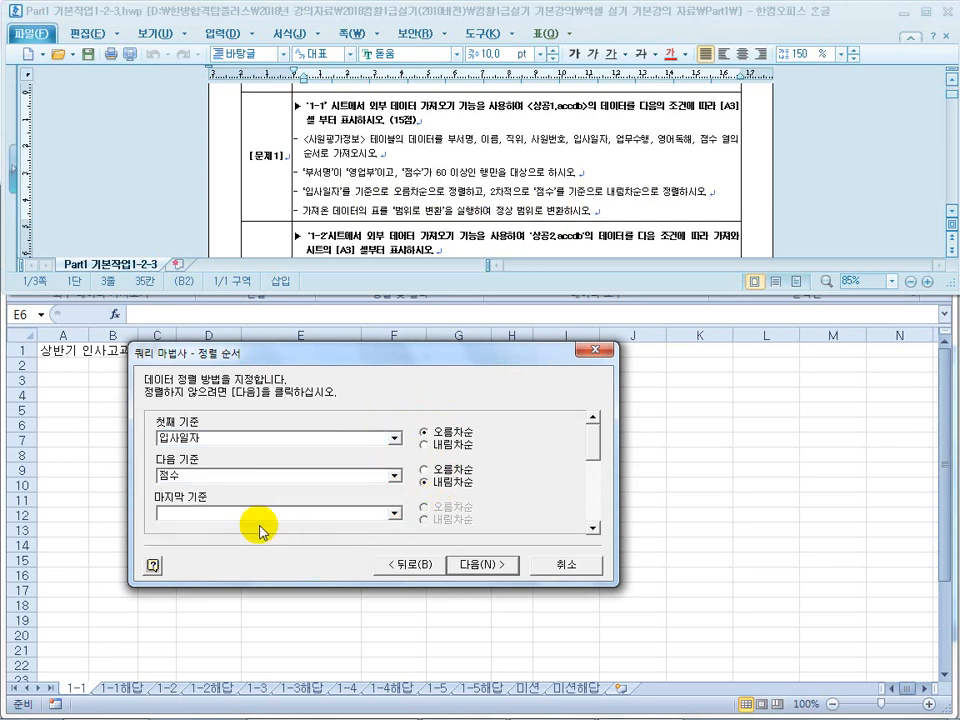
Return the query data to Excel as a table placed at cell A3 of the existing sheet 1-1
{"action": "left_click", "coordinate": [482, 564]}
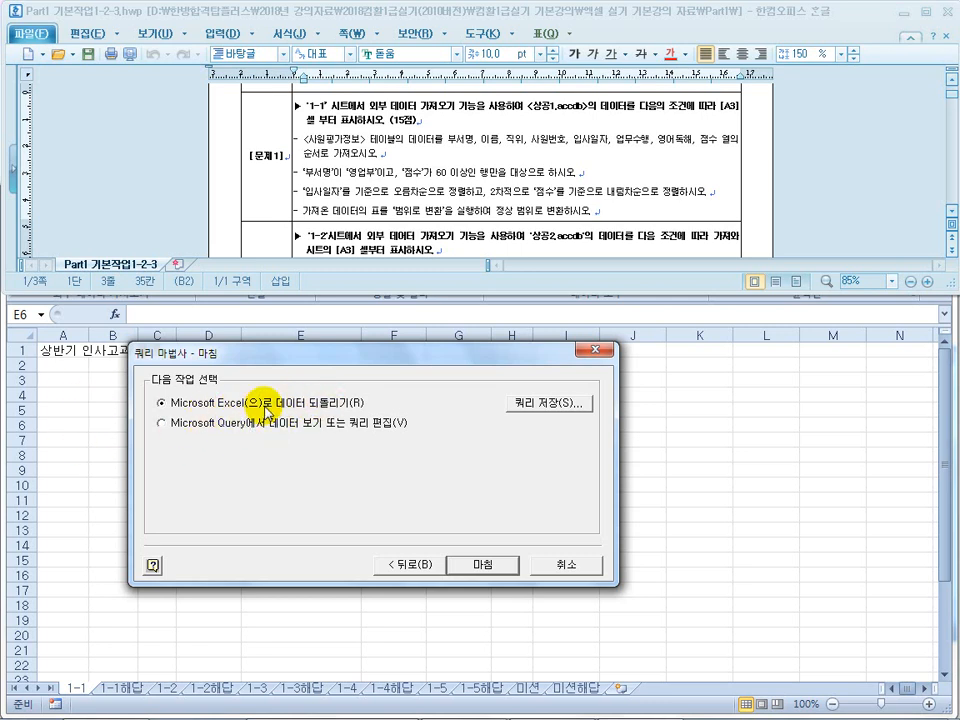
{"action": "left_click", "coordinate": [461, 566]}
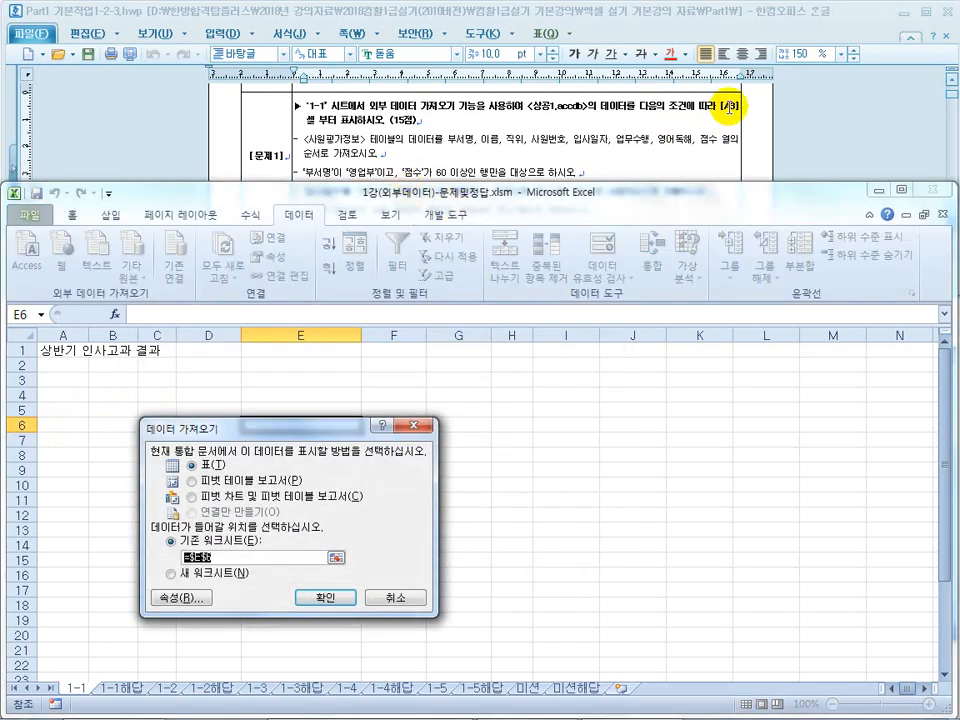
{"action": "left_click", "coordinate": [67, 382]}
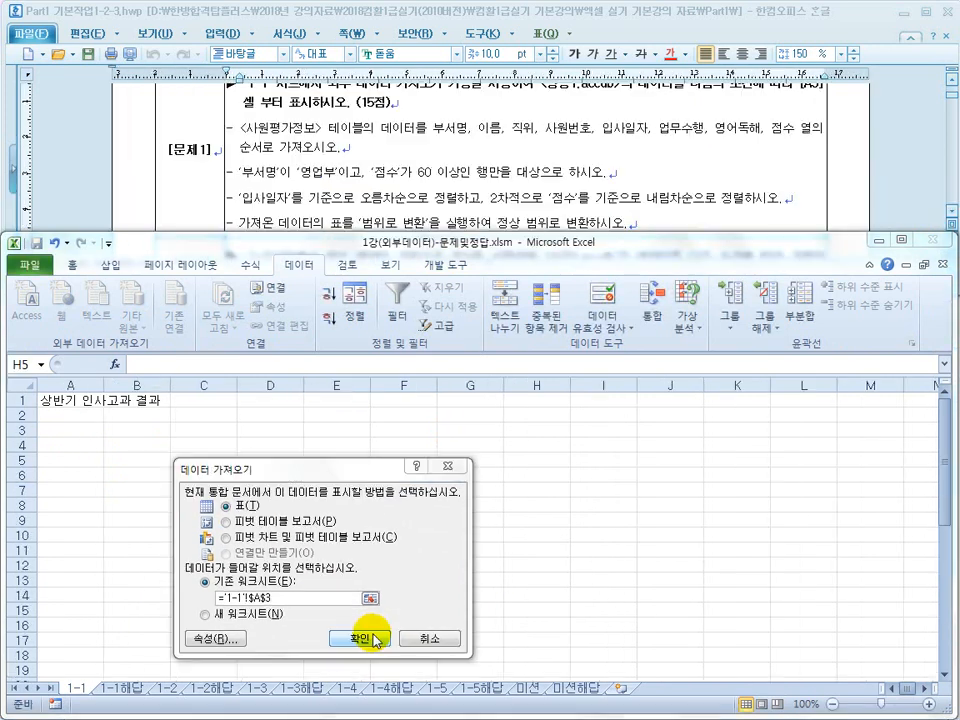
{"action": "left_click", "coordinate": [364, 638]}
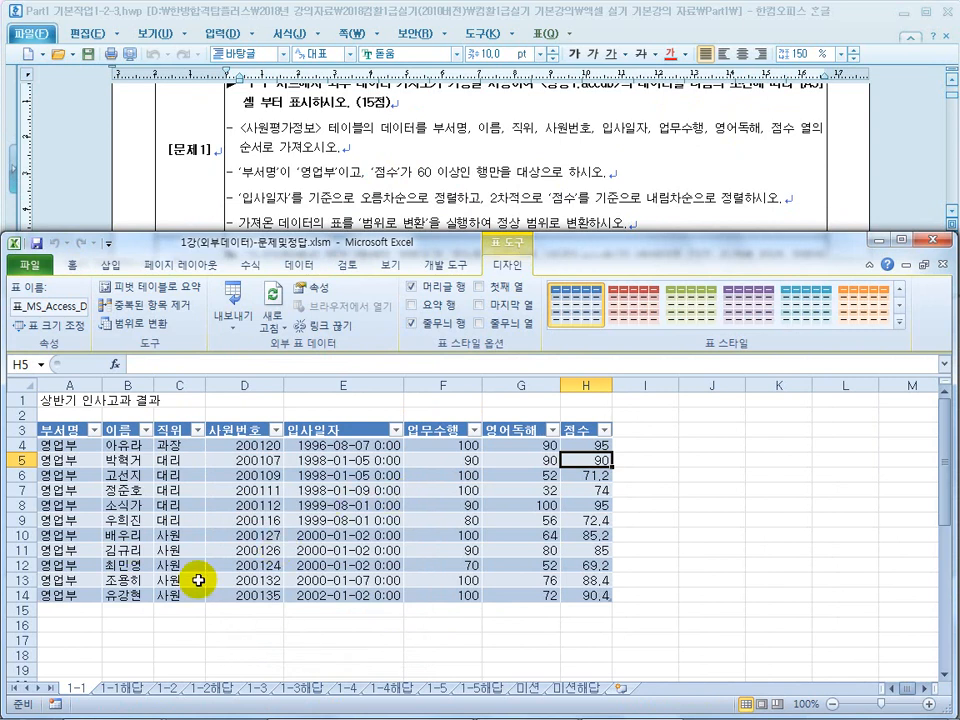
Compare the imported table's header row with the answer sheet 1-1해답 and reread the 범위로 변환 instruction in the task document
{"action": "left_click", "coordinate": [122, 688]}
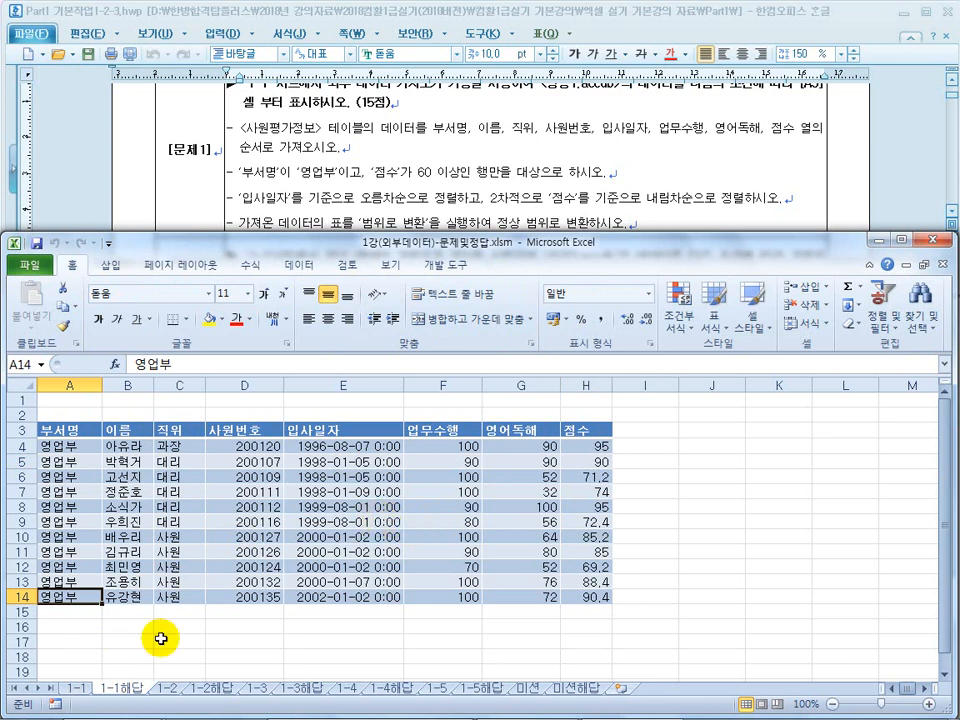
{"action": "left_click", "coordinate": [77, 688]}
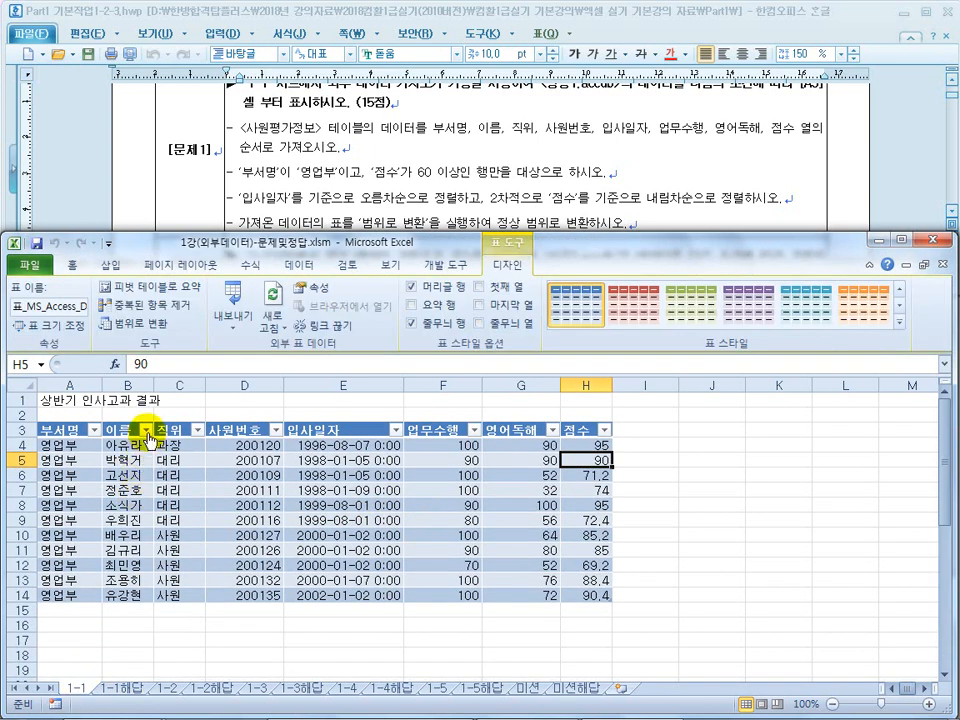
{"action": "left_click", "coordinate": [147, 432]}
{"action": "left_click", "coordinate": [186, 397]}
{"action": "left_click", "coordinate": [110, 690]}
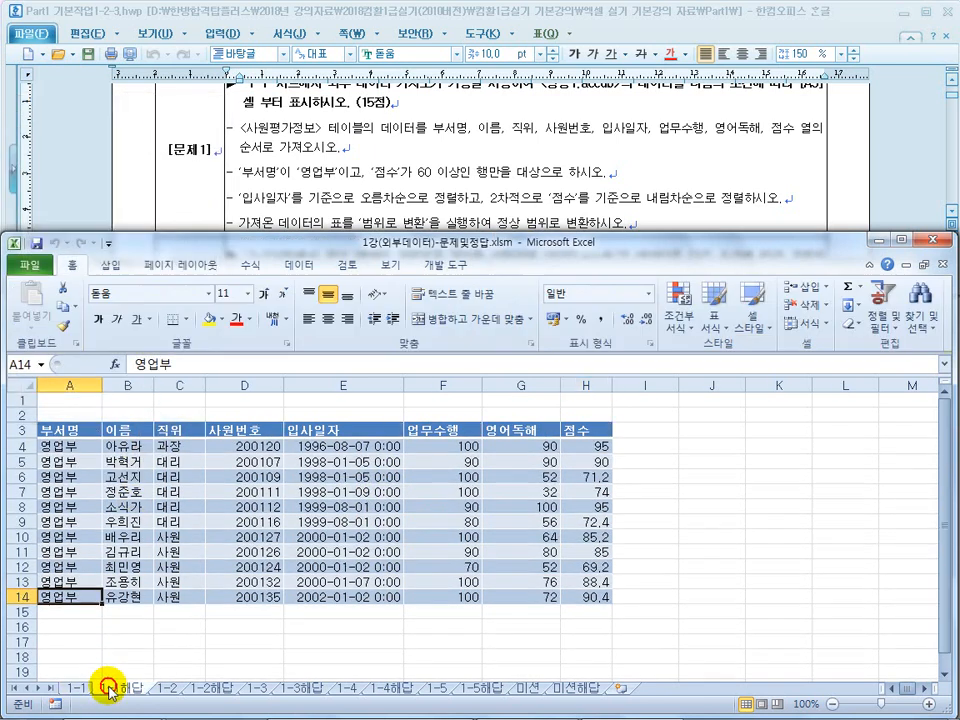
{"action": "left_click", "coordinate": [180, 430]}
{"action": "left_click", "coordinate": [397, 183]}
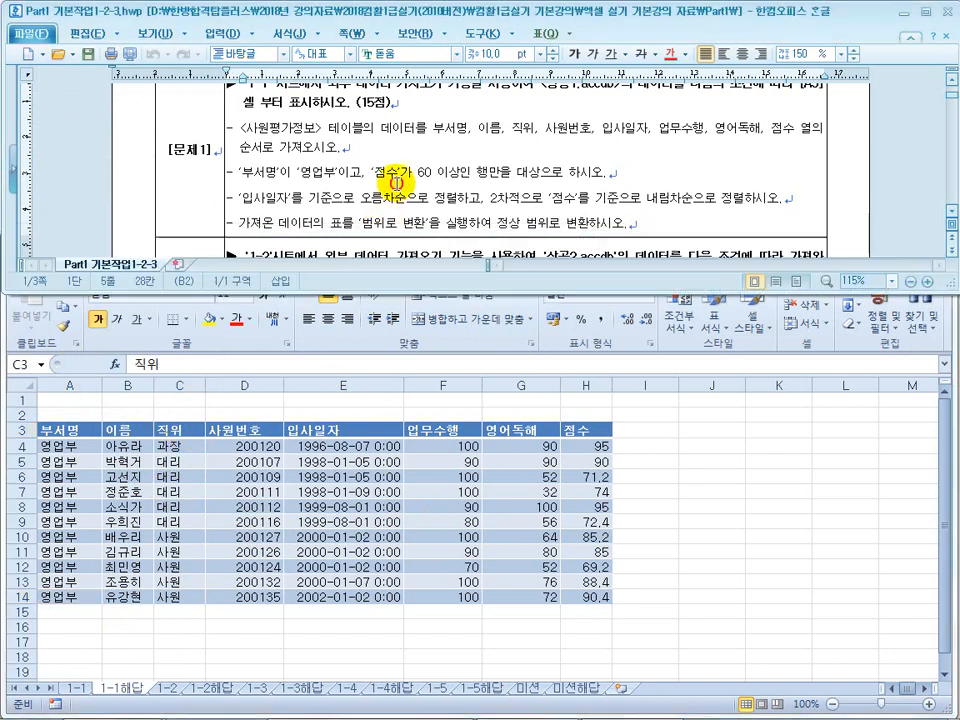
{"action": "left_click_drag", "start_coordinate": [279, 223], "coordinate": [430, 220]}
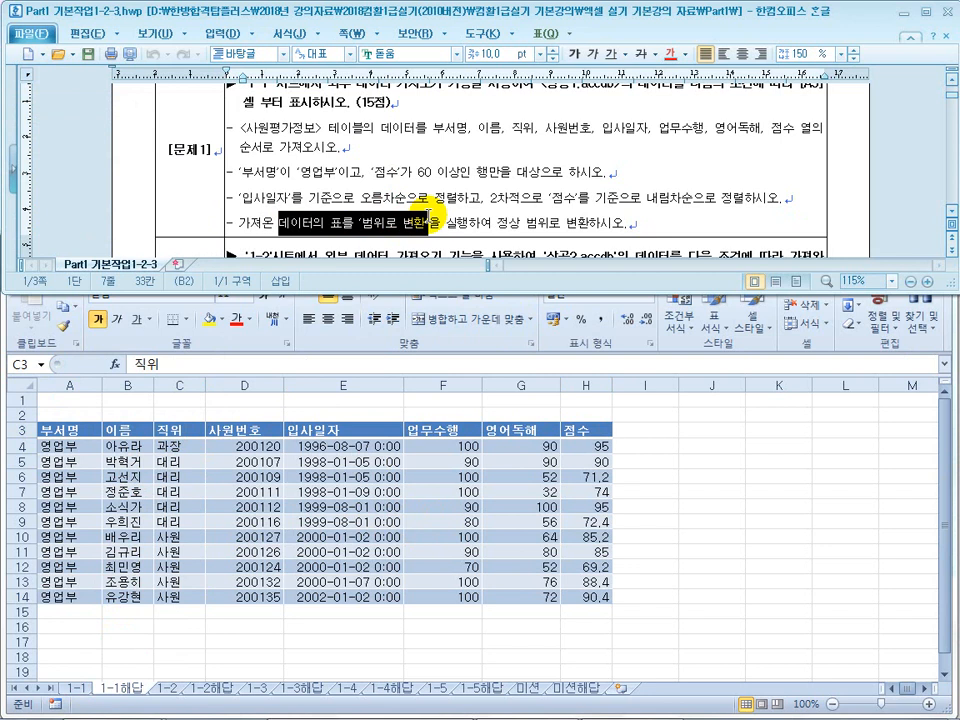
{"action": "left_click", "coordinate": [358, 458]}
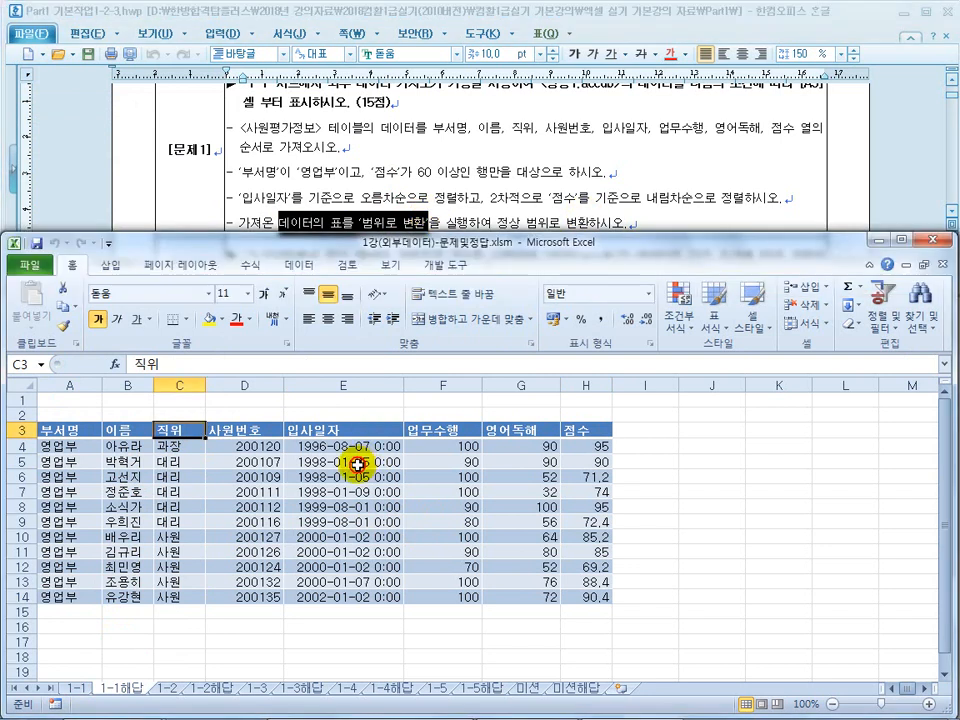
{"action": "left_click", "coordinate": [80, 690]}
{"action": "left_click", "coordinate": [420, 220]}
{"action": "left_click_drag", "start_coordinate": [320, 224], "coordinate": [458, 222]}
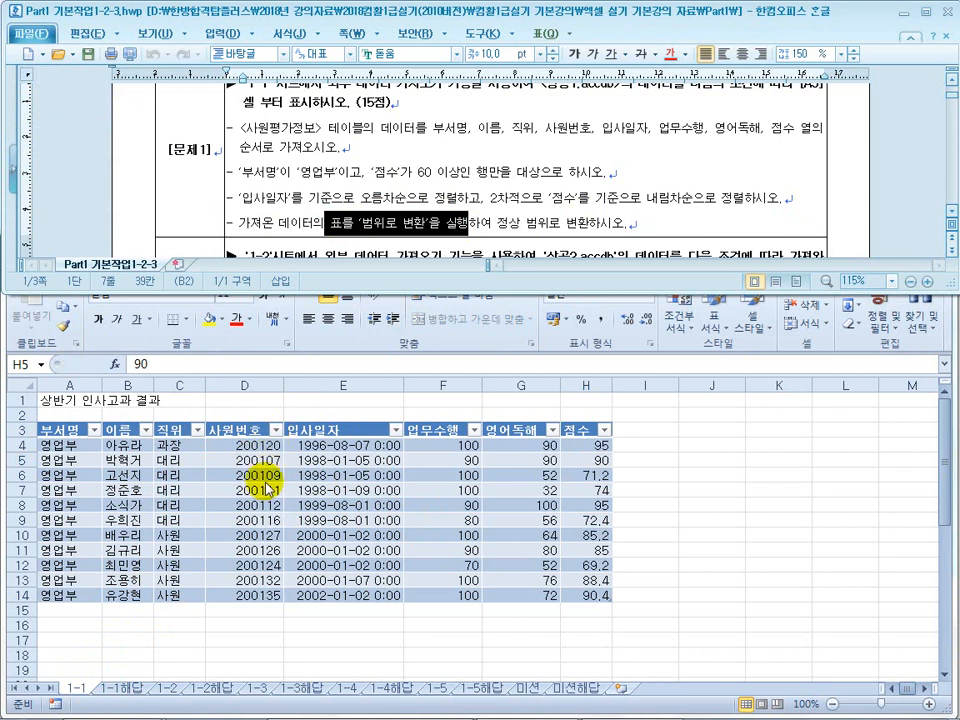
{"action": "left_click", "coordinate": [330, 488]}
{"action": "right_click", "coordinate": [338, 490]}
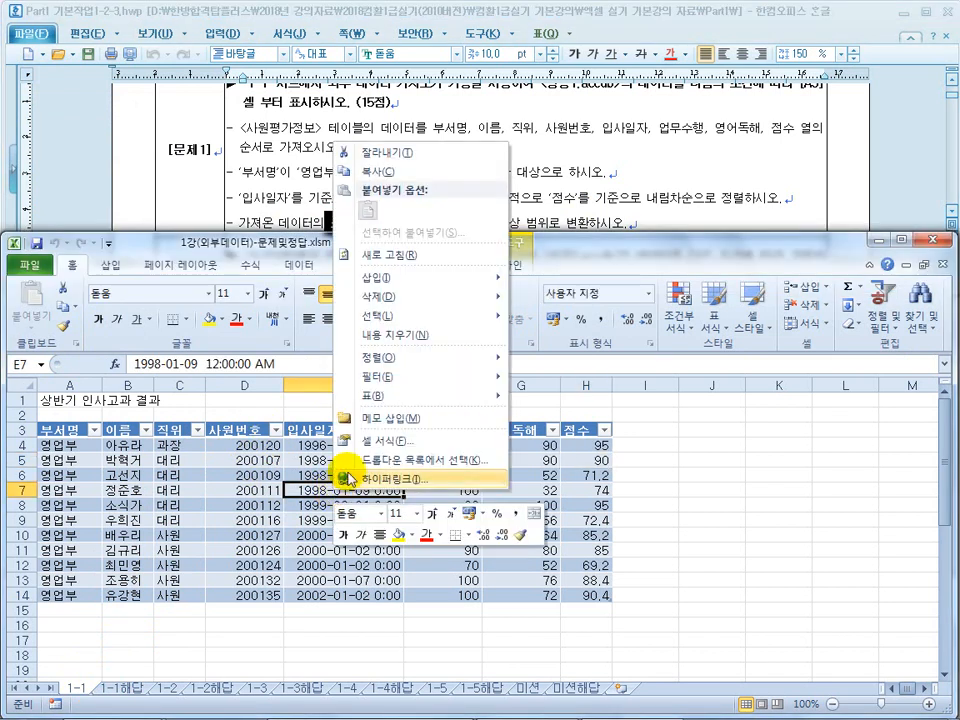
{"action": "left_click", "coordinate": [245, 475]}
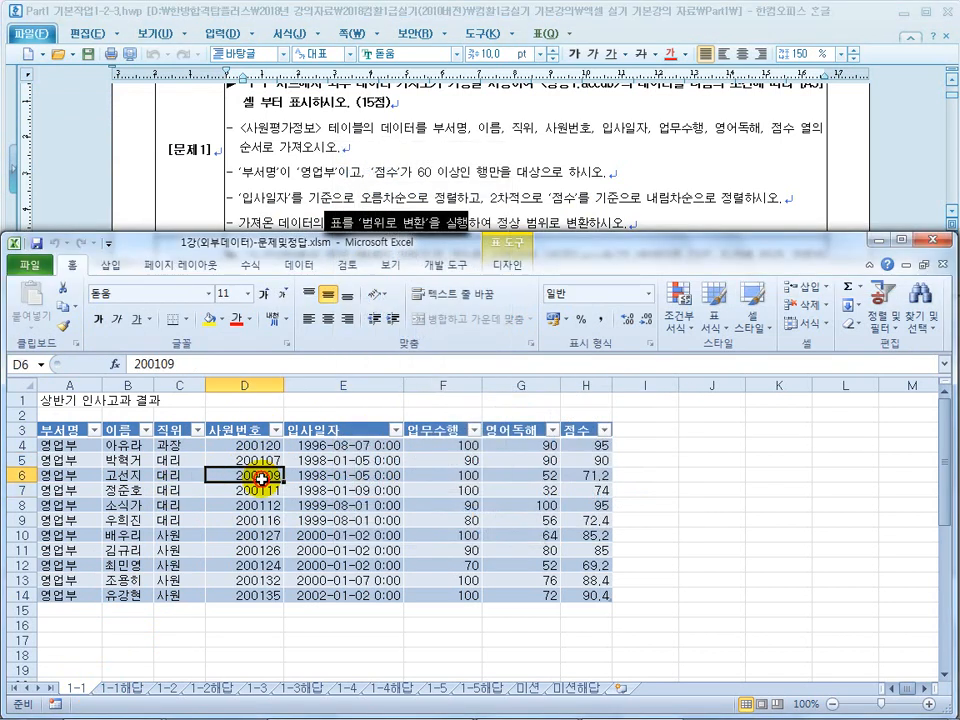
{"action": "right_click", "coordinate": [170, 475]}
{"action": "mouse_move", "coordinate": [240, 380]}
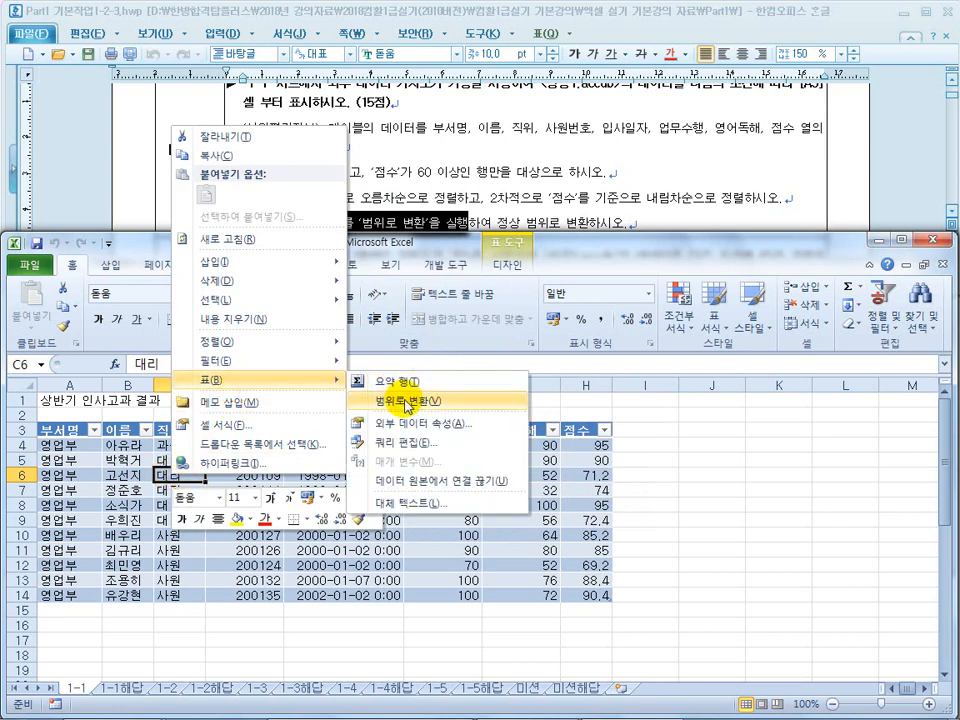
{"action": "left_click", "coordinate": [372, 535]}
{"action": "left_click", "coordinate": [440, 520]}
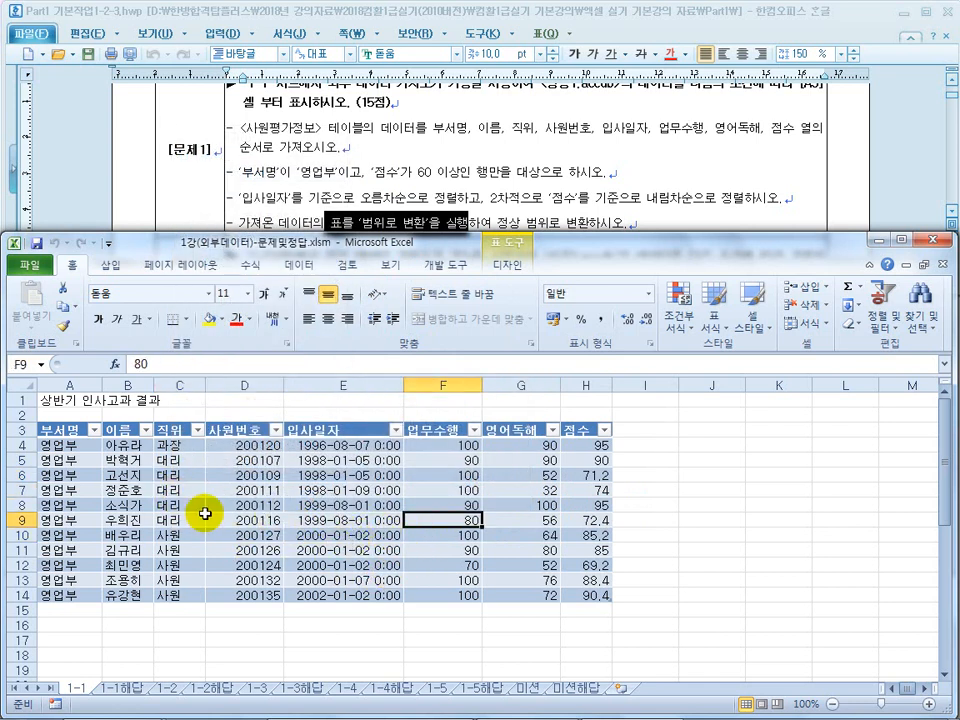
Check the 부서명 and 점수 columns of the imported table against the task's conditions
{"action": "left_click_drag", "start_coordinate": [80, 446], "coordinate": [77, 592]}
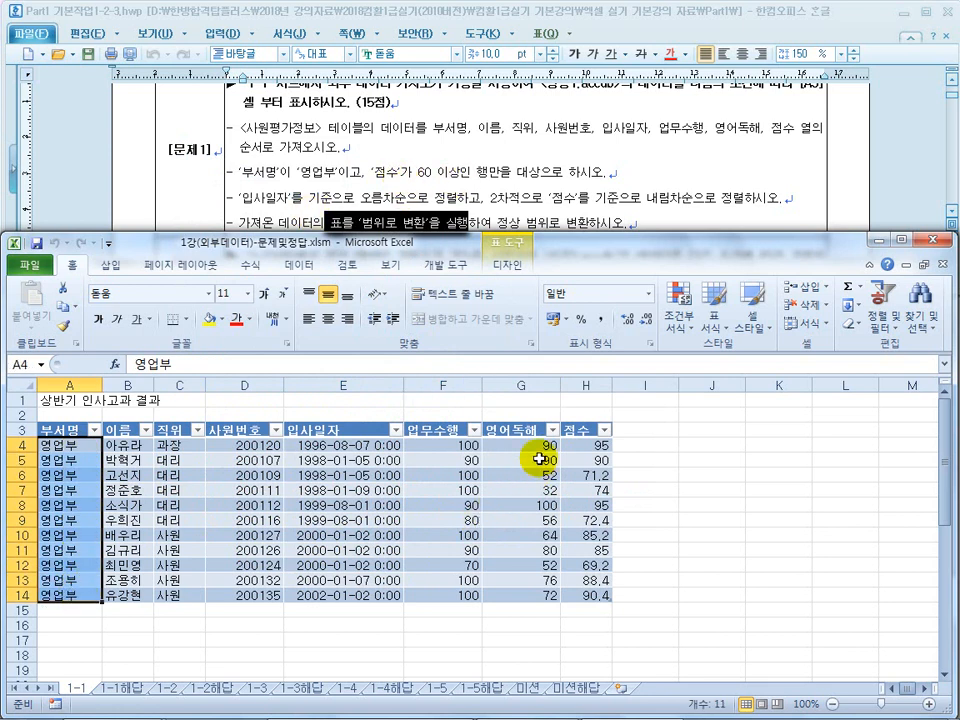
{"action": "left_click_drag", "start_coordinate": [600, 442], "coordinate": [606, 594]}
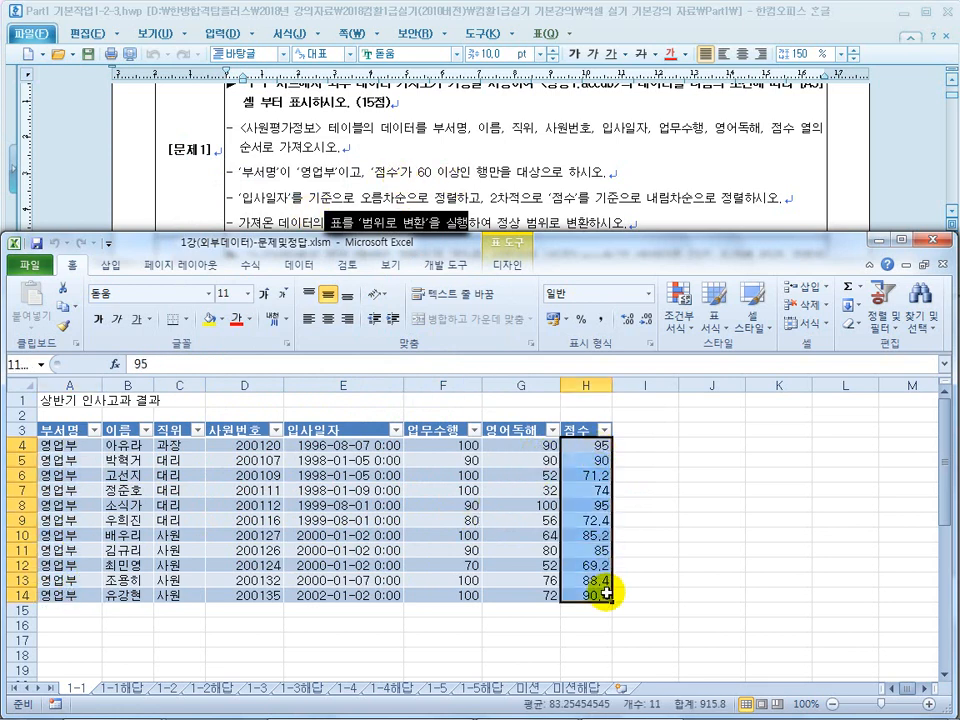
{"action": "left_click", "coordinate": [440, 540]}
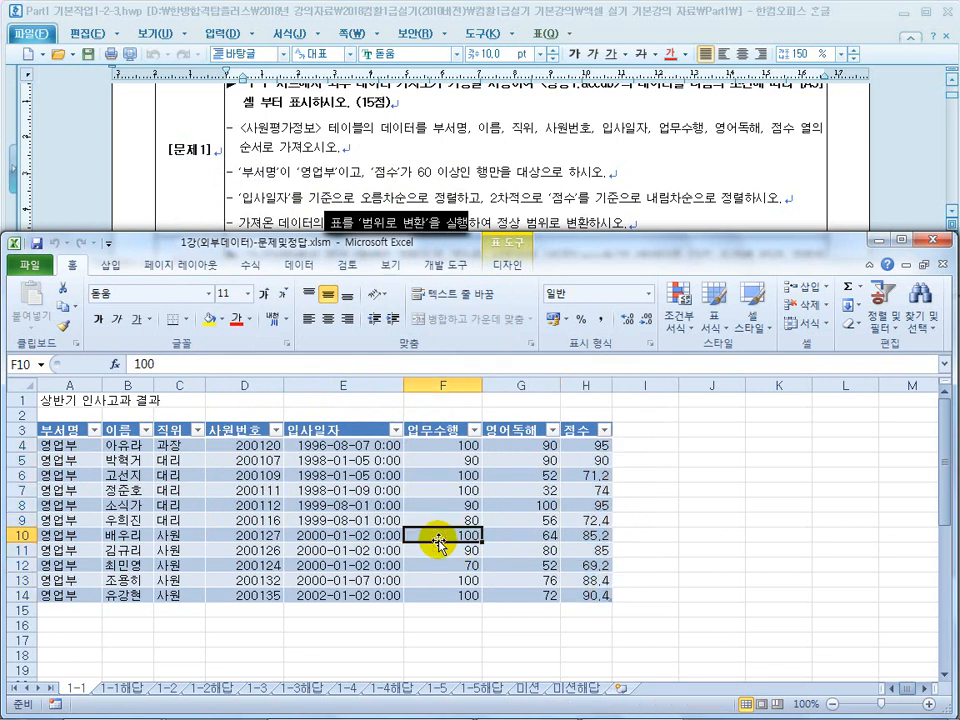
Reopen the imported table's query for editing, review the 부서명 and 점수 filter conditions, and finish the wizard without altering them
{"action": "right_click", "coordinate": [360, 505]}
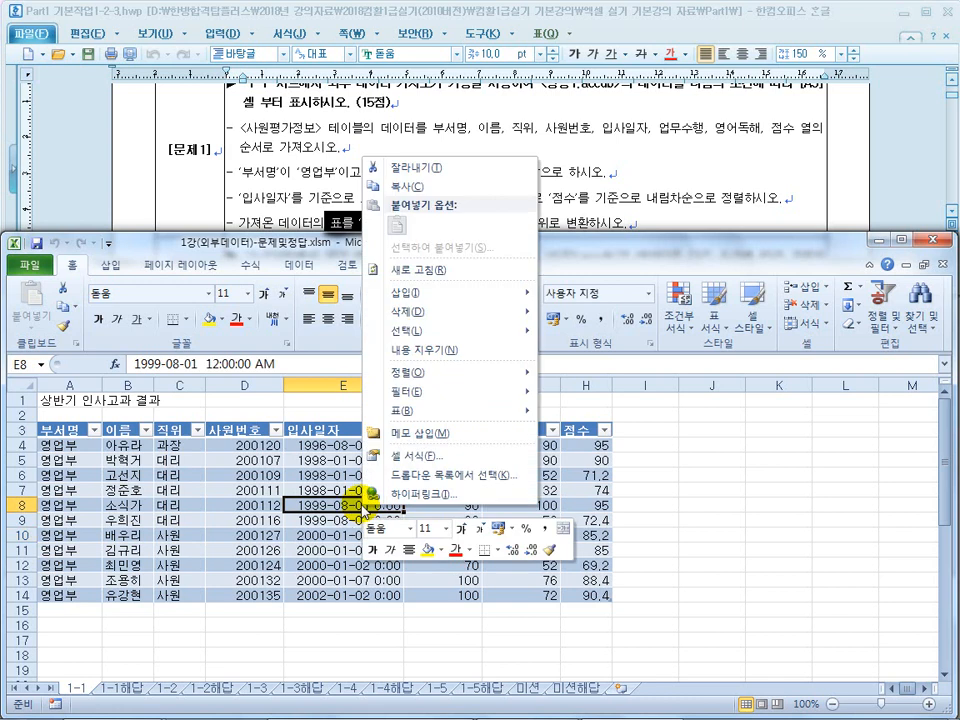
{"action": "mouse_move", "coordinate": [413, 413]}
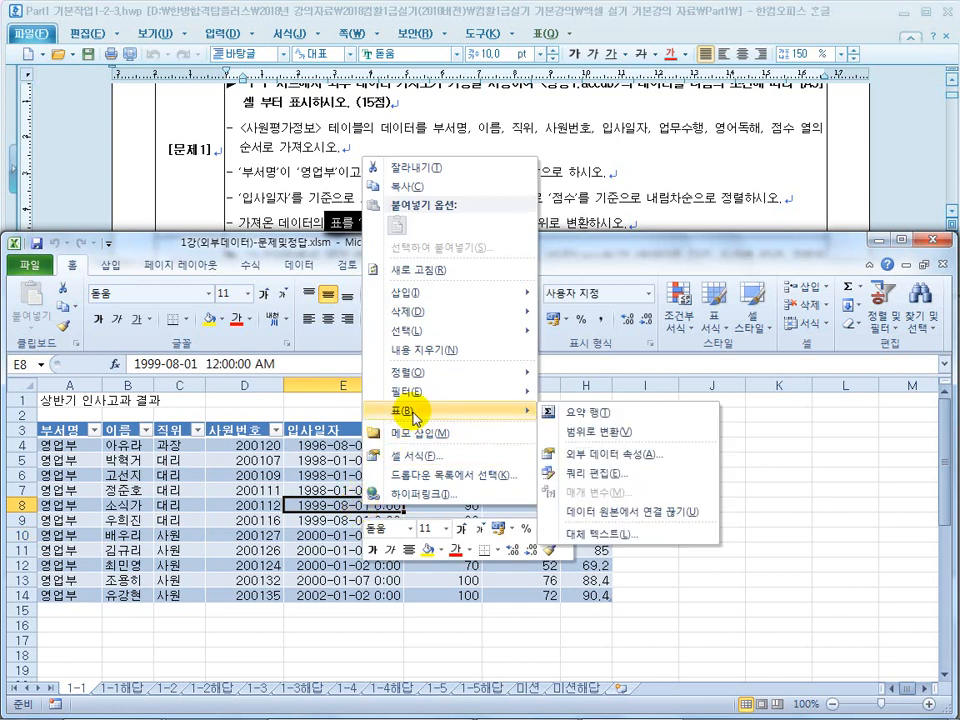
{"action": "left_click", "coordinate": [605, 474]}
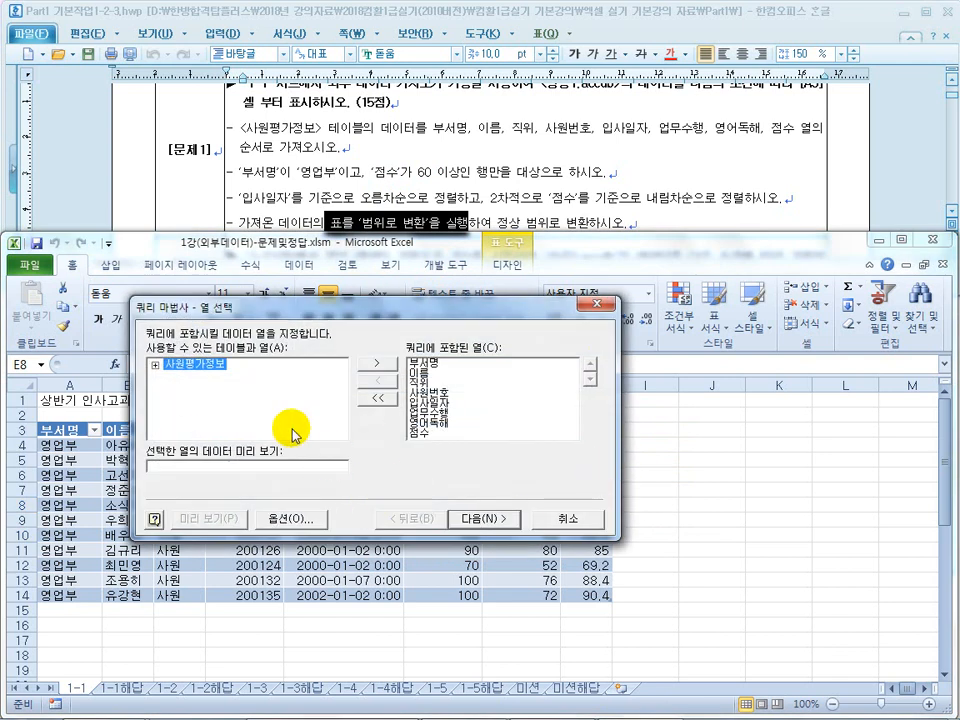
{"action": "left_click", "coordinate": [469, 522]}
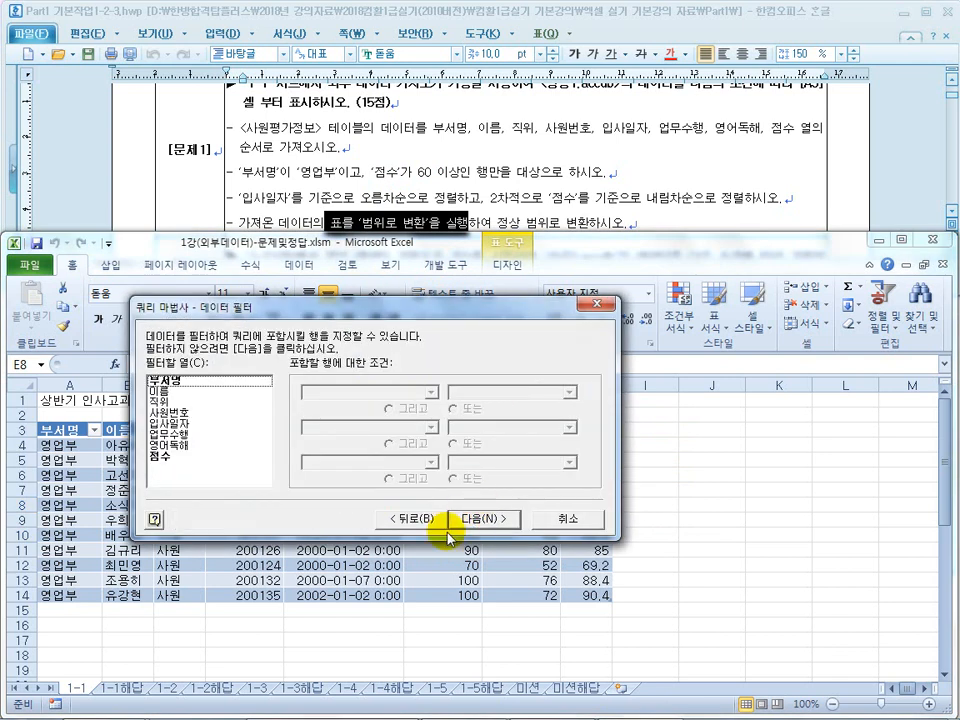
{"action": "left_click", "coordinate": [182, 381]}
{"action": "left_click", "coordinate": [155, 456]}
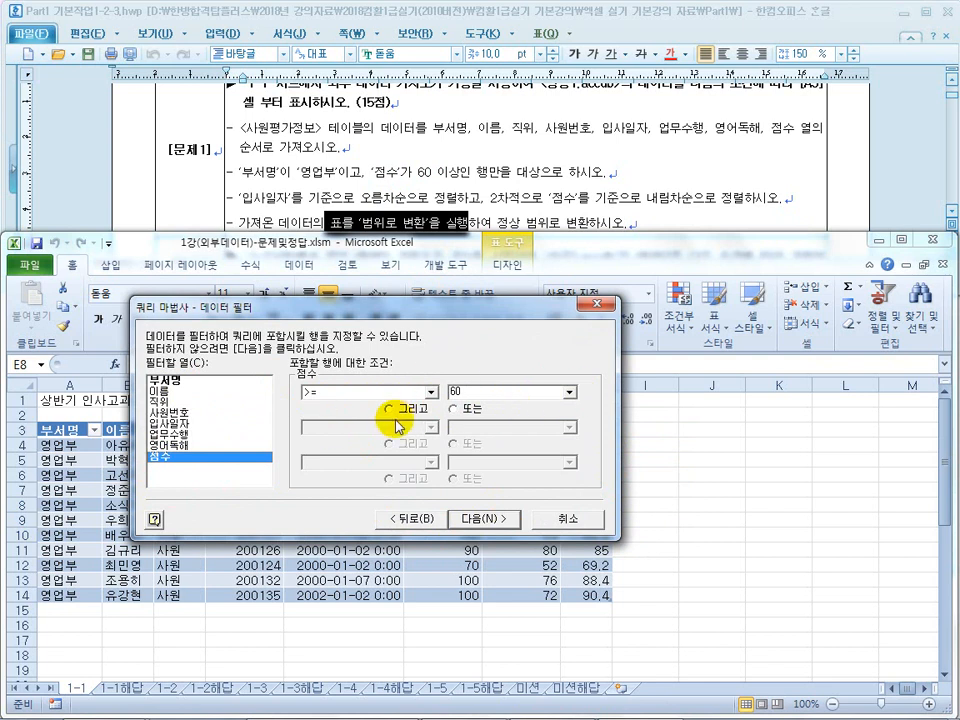
{"action": "left_click", "coordinate": [484, 520]}
{"action": "left_click", "coordinate": [484, 520]}
{"action": "left_click", "coordinate": [484, 520]}
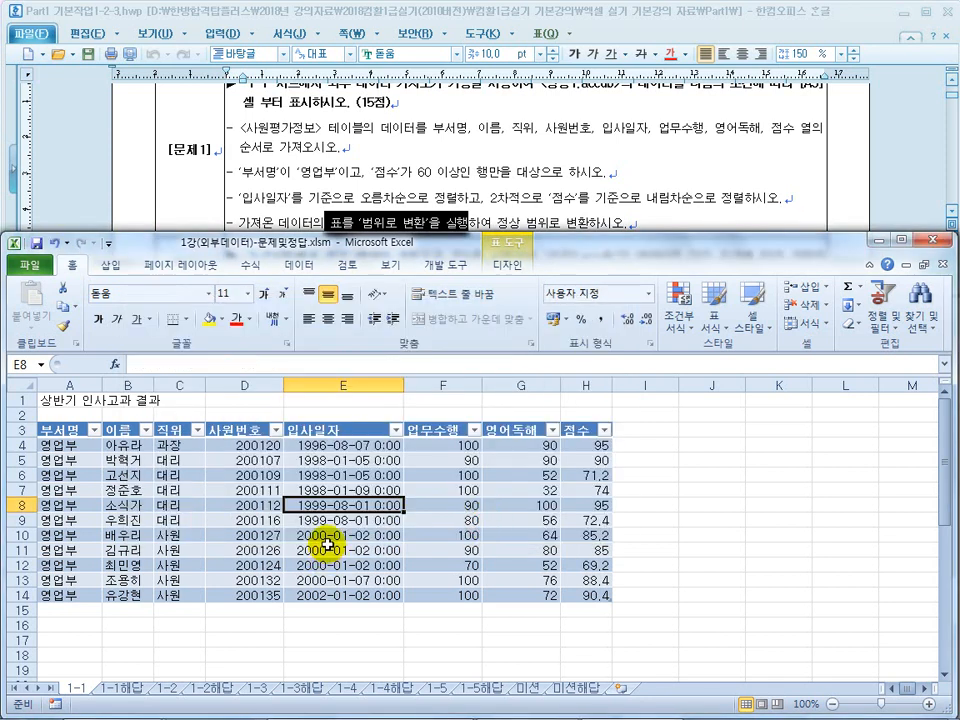
Convert the imported table on sheet 1-1 to a normal range and accept removal of its query definition
{"action": "right_click", "coordinate": [342, 505]}
{"action": "mouse_move", "coordinate": [405, 418]}
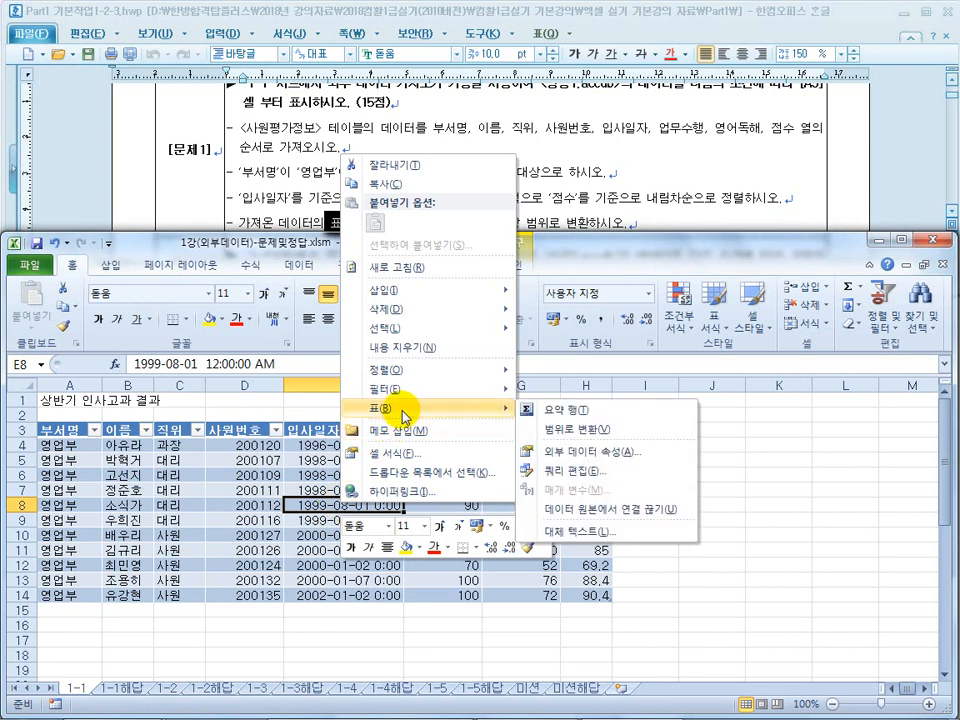
{"action": "left_click", "coordinate": [587, 441]}
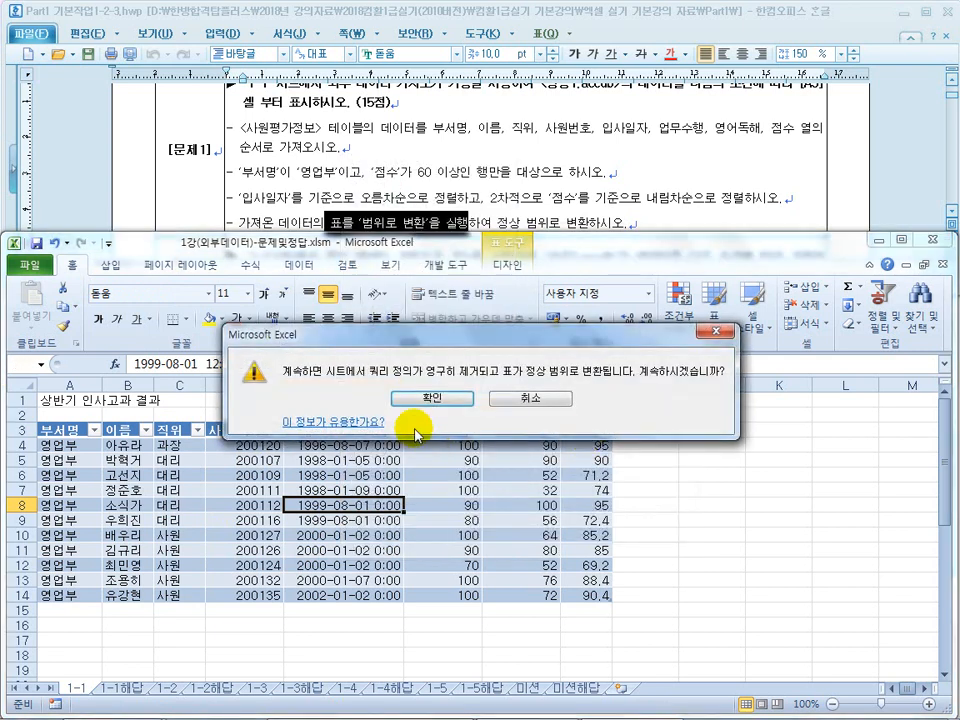
{"action": "left_click", "coordinate": [439, 401]}
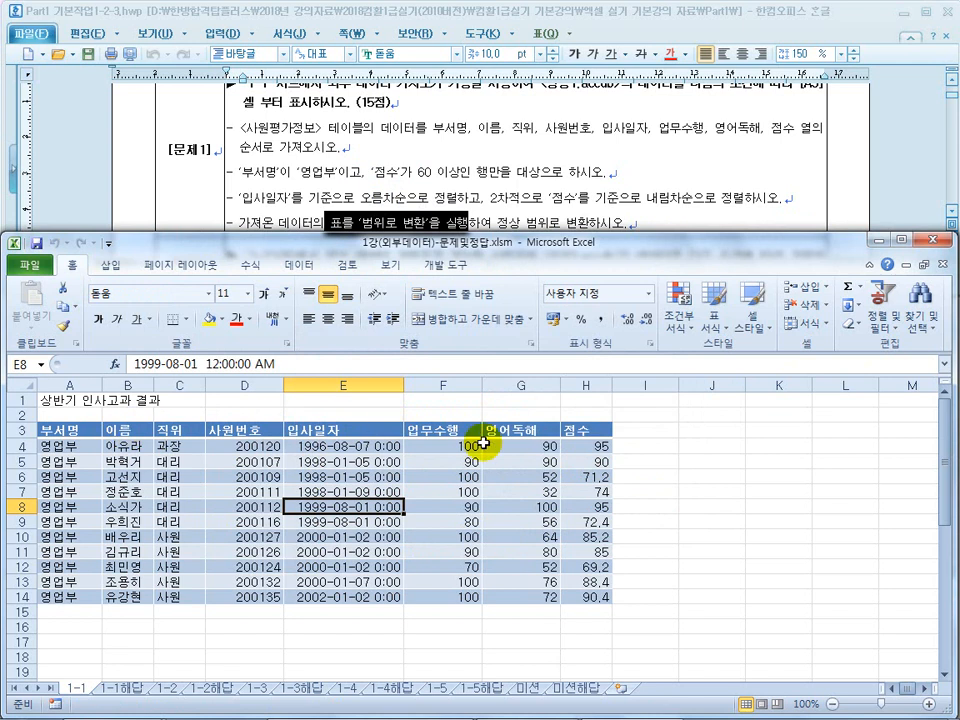
Inspect which query and table commands the converted range still offers, and look over its 점수 column
{"action": "right_click", "coordinate": [322, 477]}
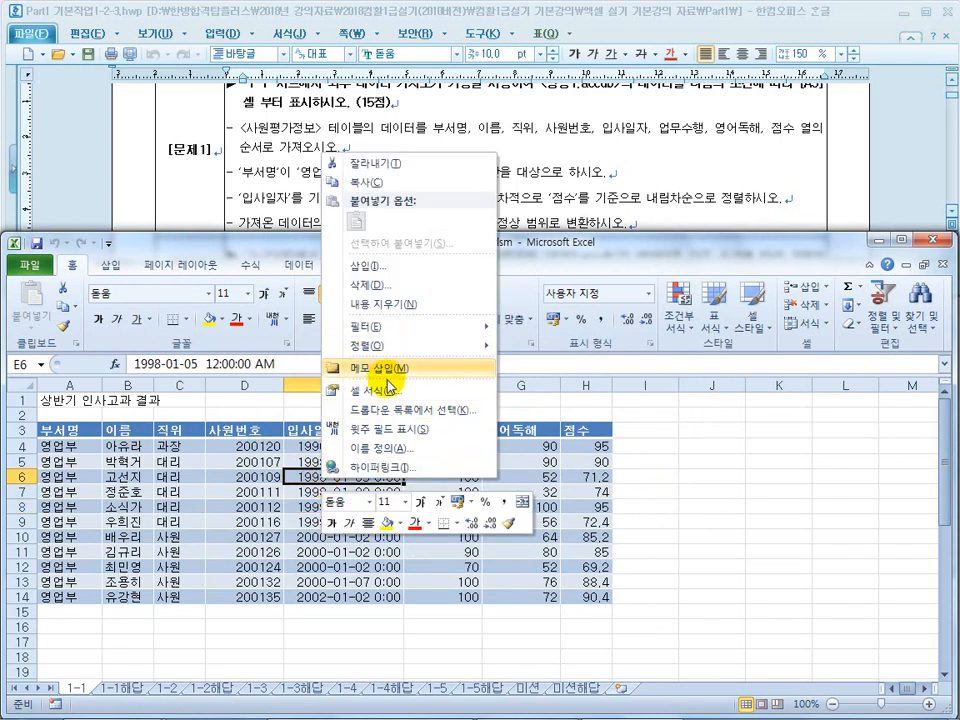
{"action": "left_click_drag", "start_coordinate": [586, 447], "coordinate": [591, 598]}
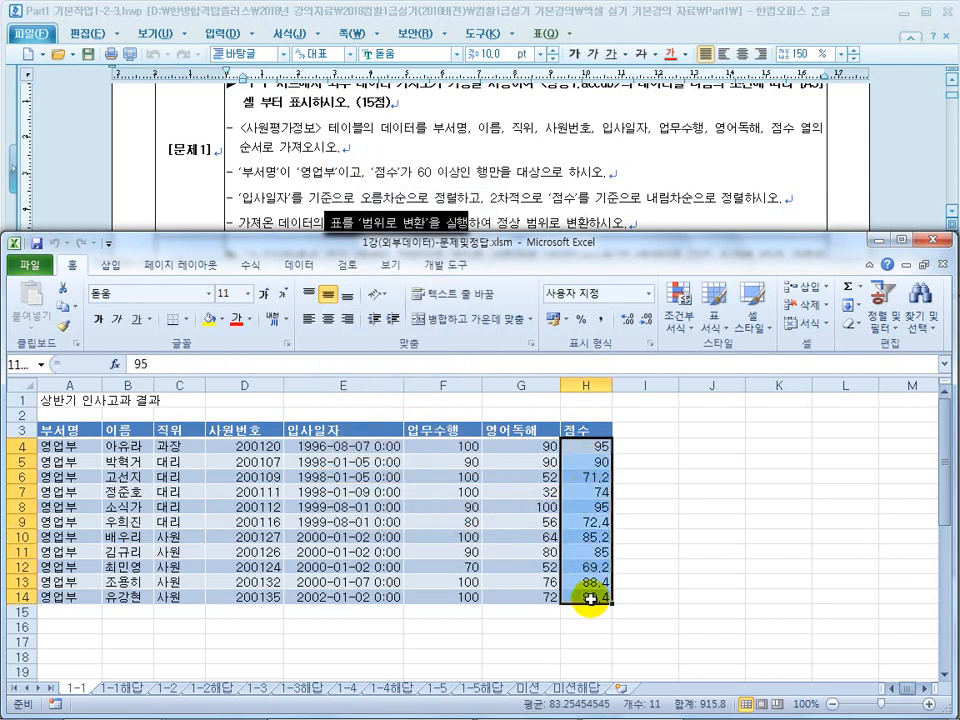
{"action": "right_click", "coordinate": [452, 518]}
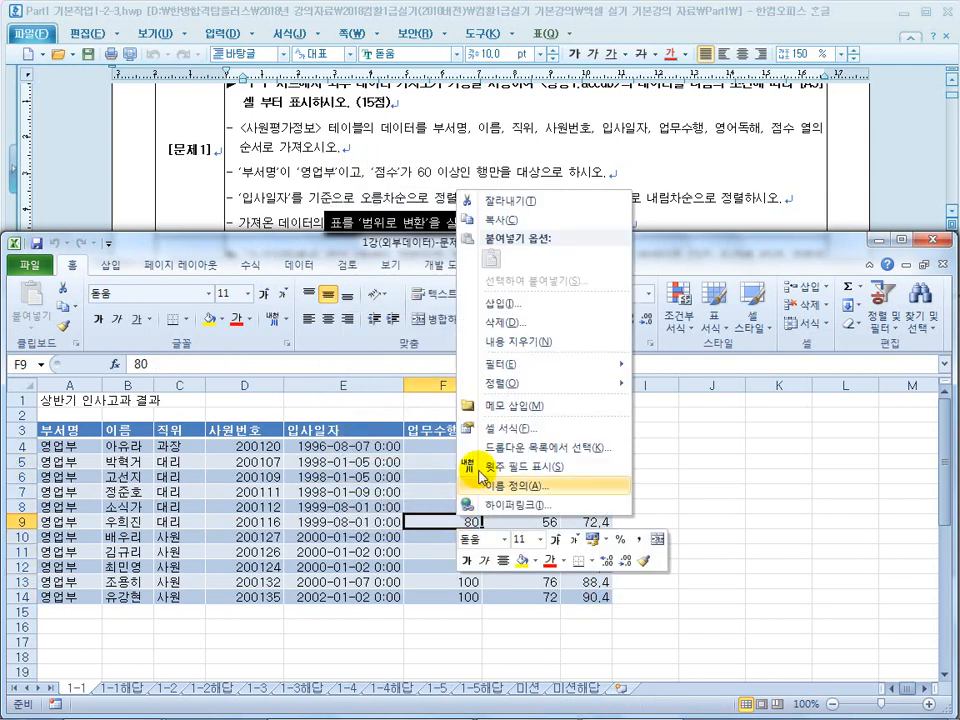
{"action": "mouse_move", "coordinate": [522, 388]}
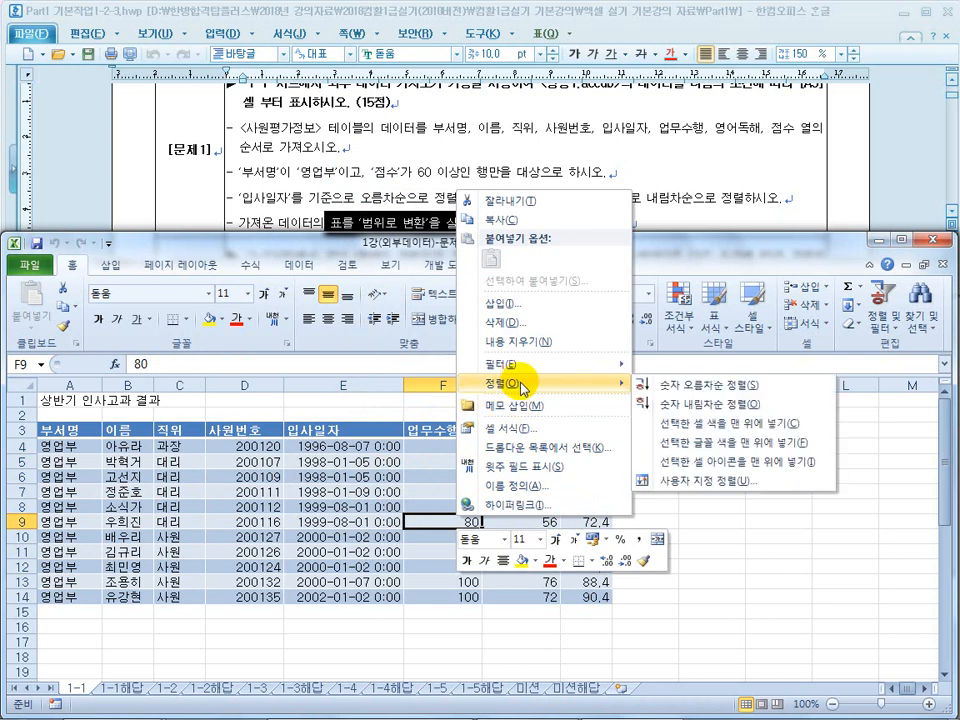
{"action": "left_click", "coordinate": [325, 513]}
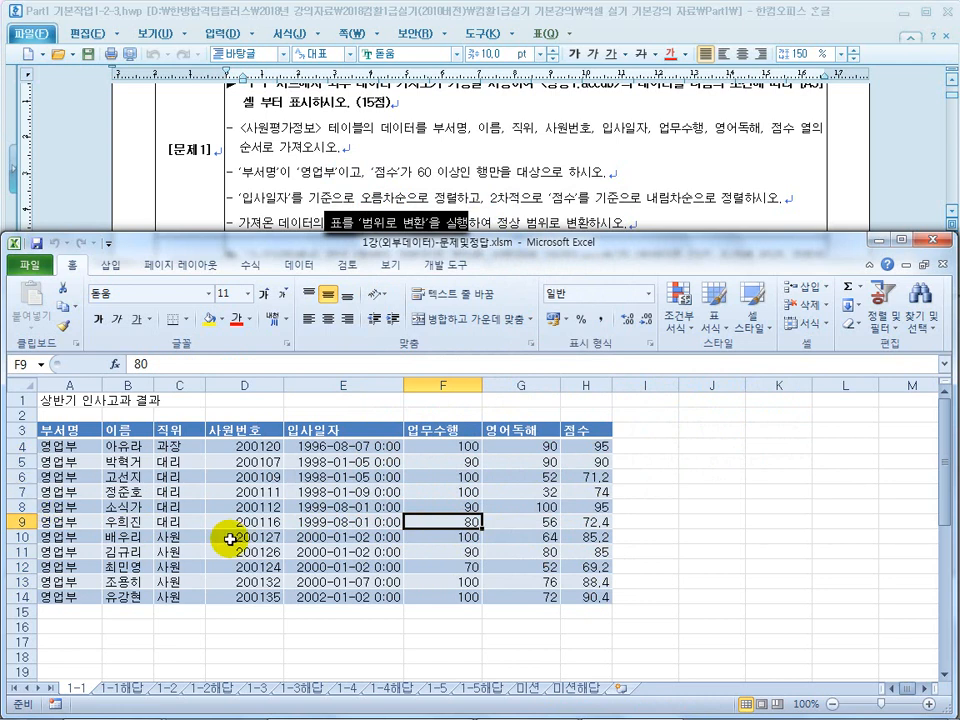
Read the 문제2 instructions in the task document for importing data from 상공2.accdb
{"action": "left_click", "coordinate": [389, 210]}
{"action": "left_click", "coordinate": [311, 537]}
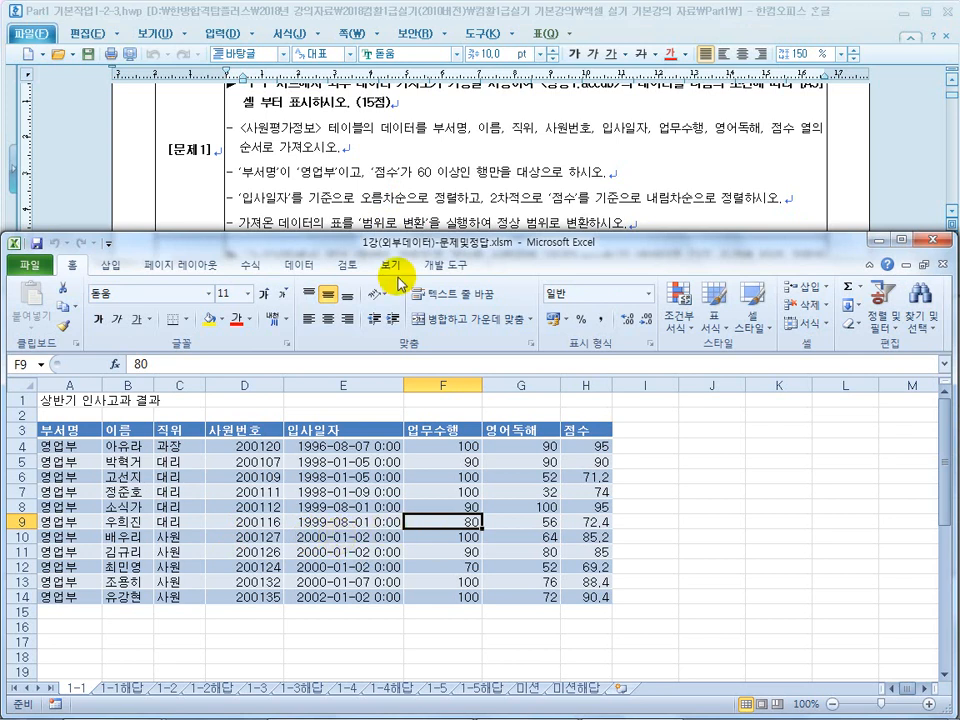
{"action": "left_click", "coordinate": [366, 154]}
{"action": "scroll", "coordinate": [371, 207], "scroll_direction": "down", "scroll_amount": 3}
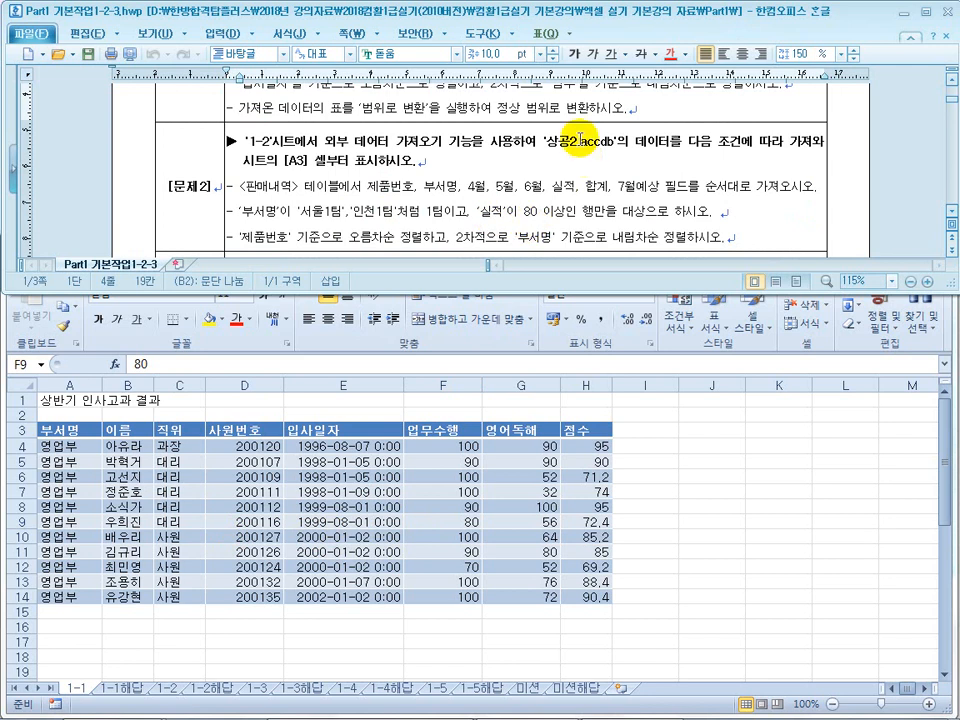
{"action": "scroll", "coordinate": [951, 215], "scroll_direction": "down", "scroll_amount": 1}
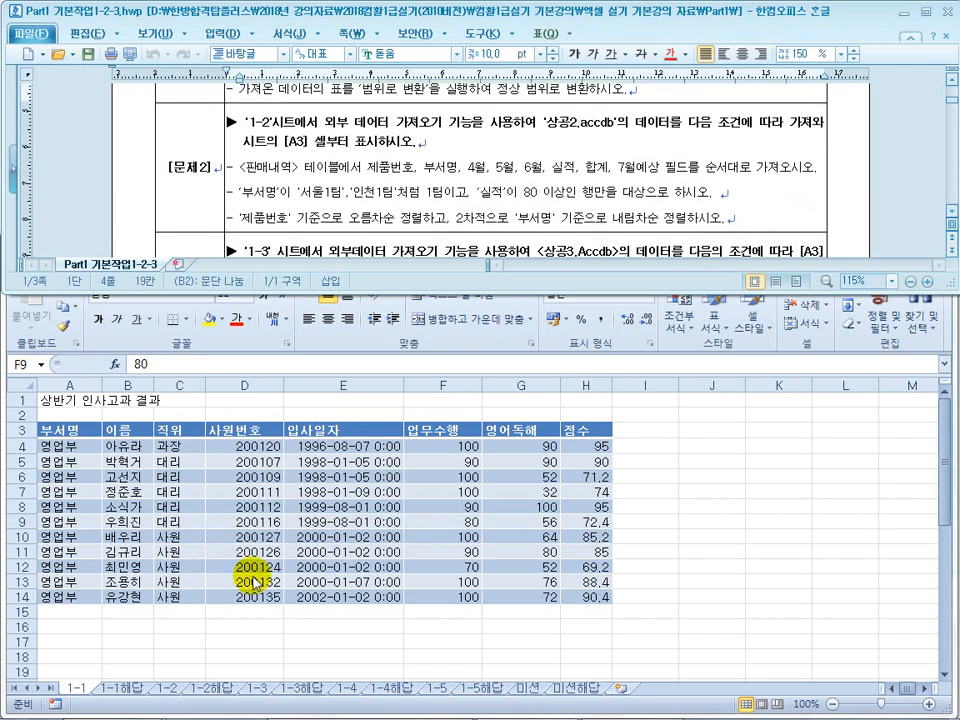
On sheet 1-2, start a Microsoft Query import using an Access database as the data source
{"action": "left_click", "coordinate": [172, 692]}
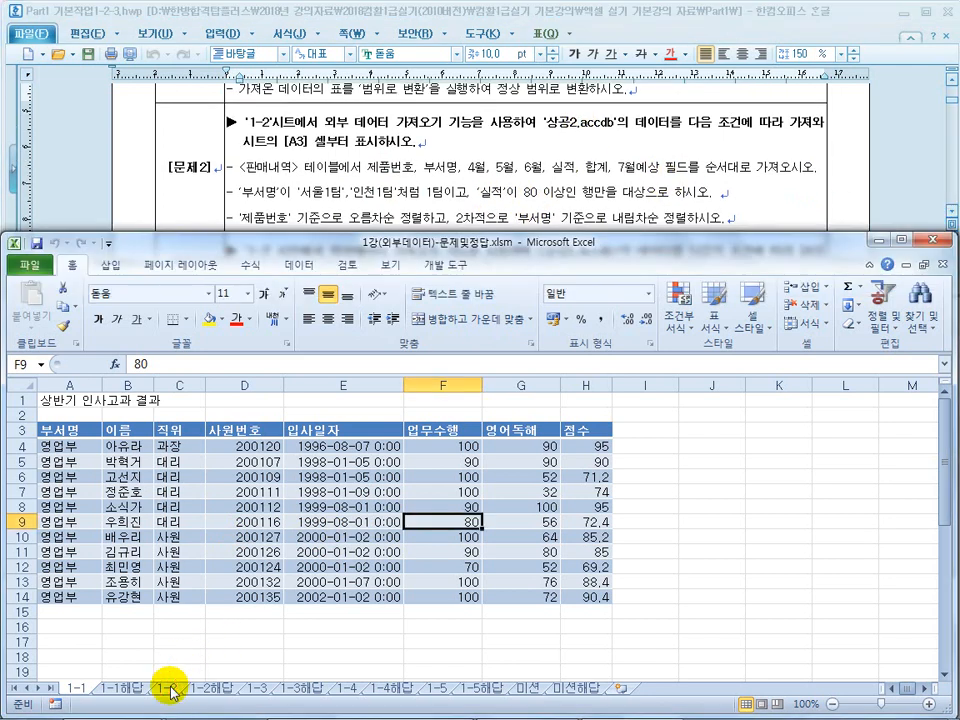
{"action": "left_click", "coordinate": [170, 690]}
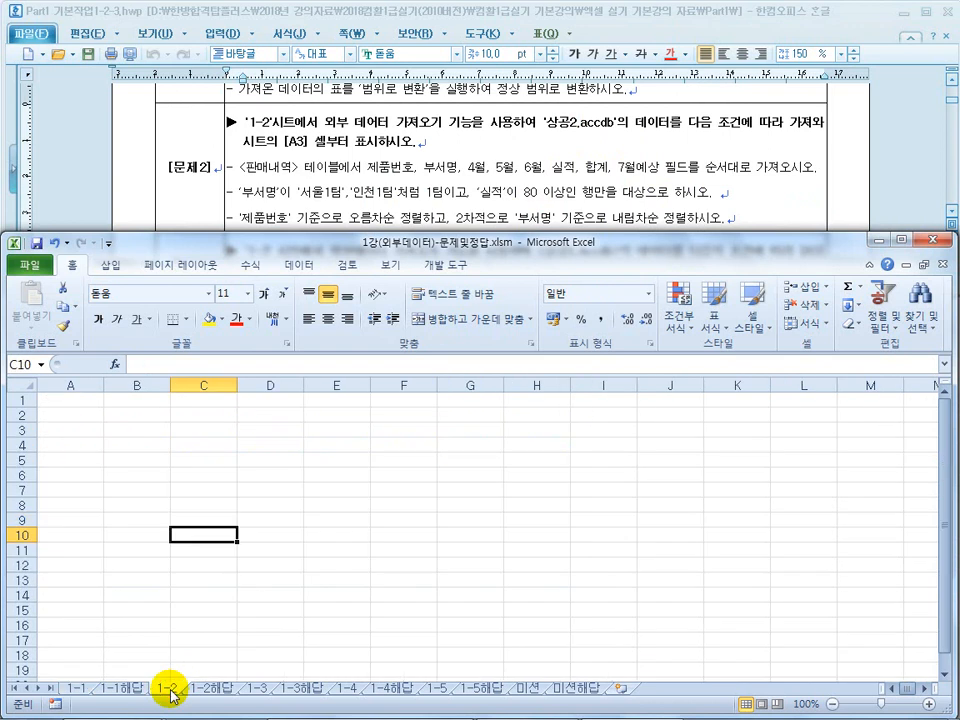
{"action": "left_click", "coordinate": [365, 198]}
{"action": "left_click", "coordinate": [302, 512]}
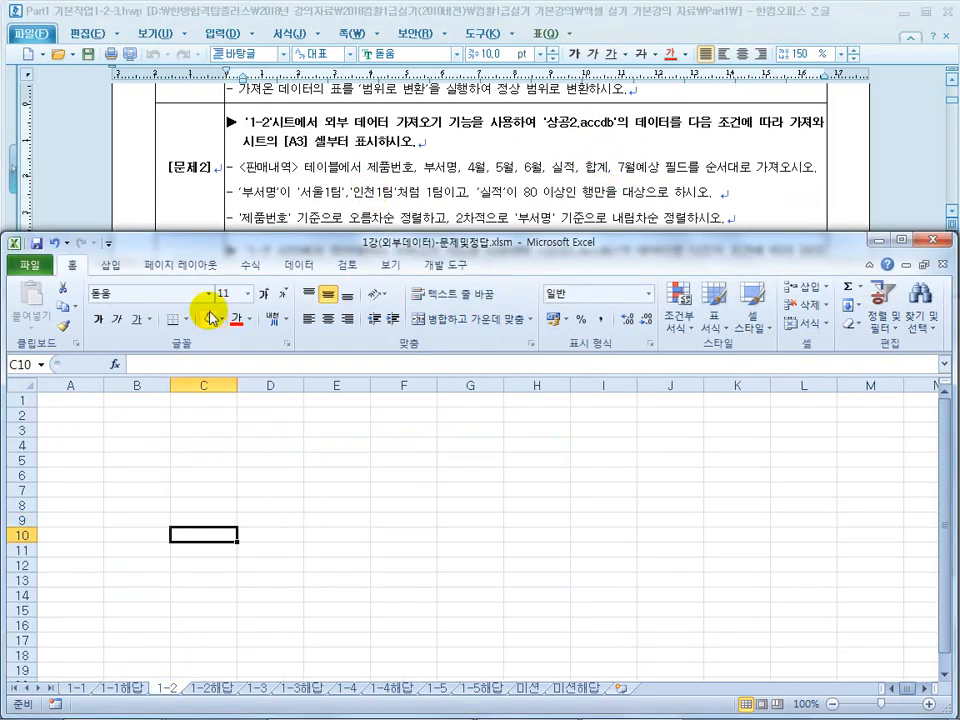
{"action": "left_click", "coordinate": [300, 266]}
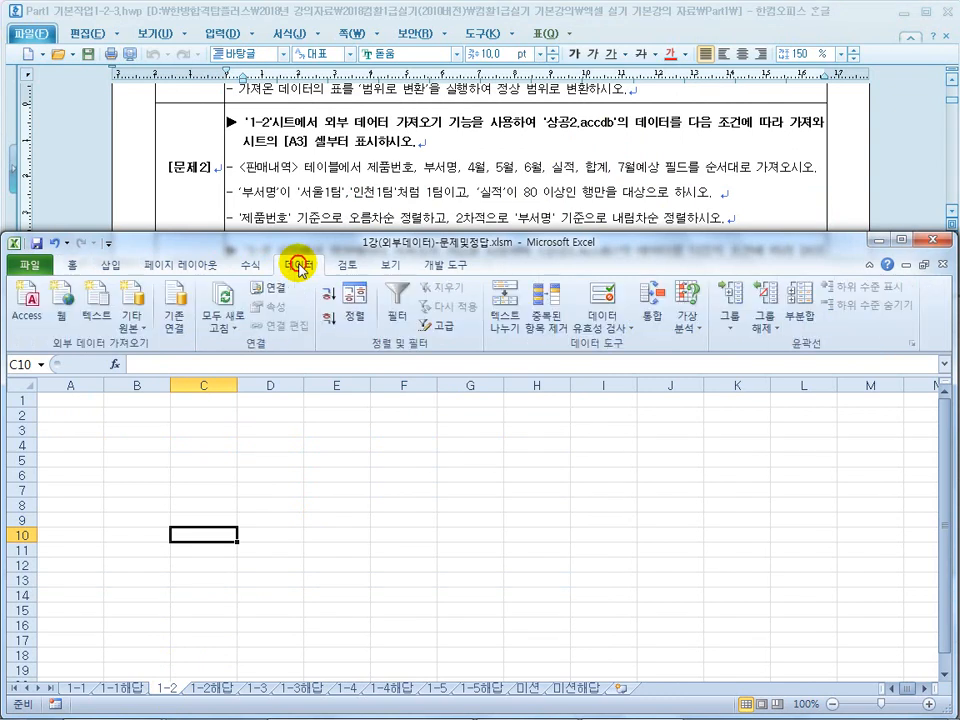
{"action": "left_click", "coordinate": [130, 318]}
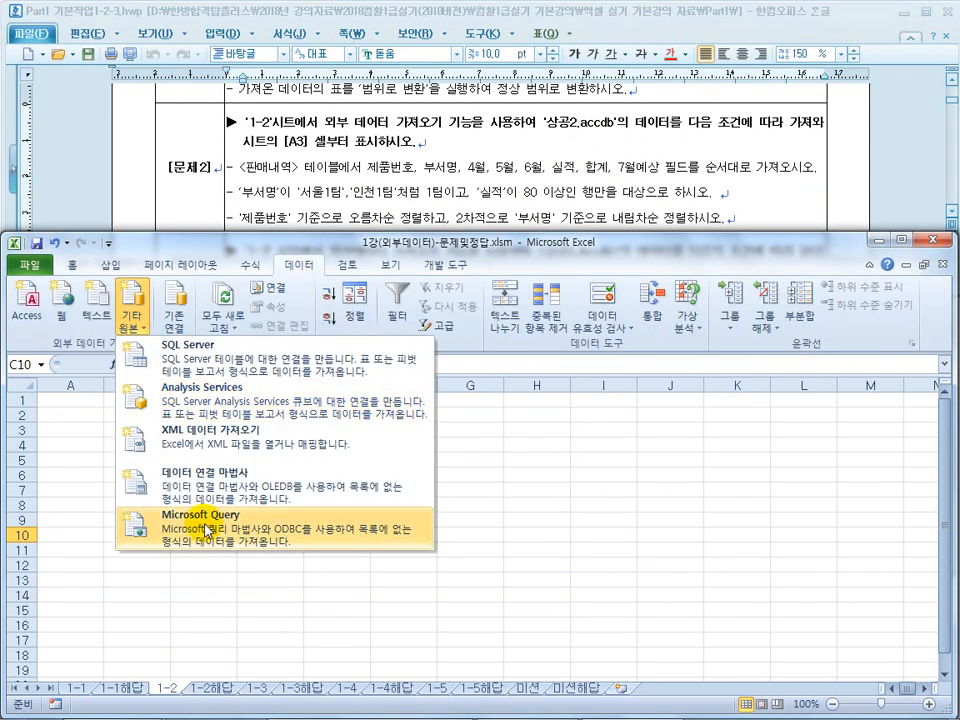
{"action": "left_click", "coordinate": [133, 520]}
{"action": "double_click", "coordinate": [321, 357]}
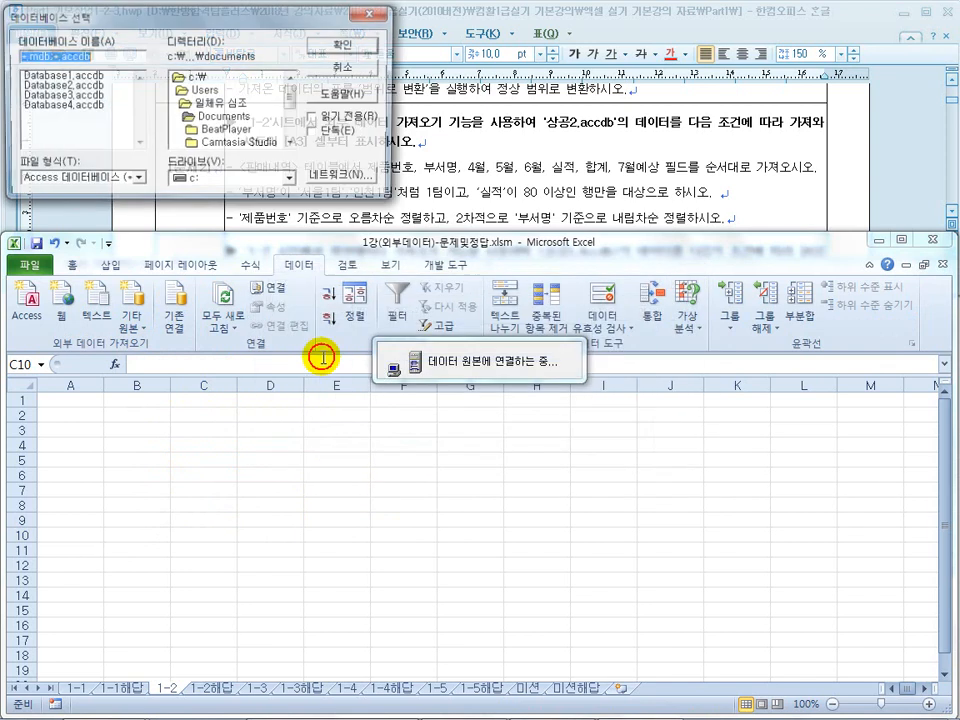
Connect the query to 상공2.accdb in the c:\OA folder and expand the 판매내역 table to list its columns
{"action": "left_click_drag", "start_coordinate": [189, 11], "coordinate": [274, 326]}
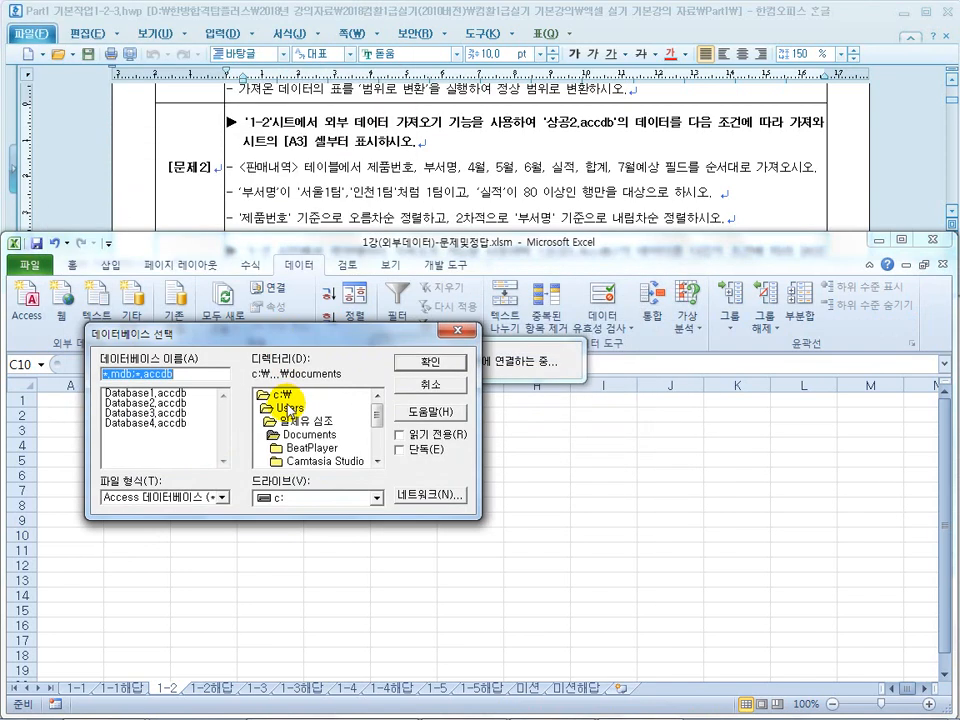
{"action": "double_click", "coordinate": [270, 394]}
{"action": "scroll", "coordinate": [377, 420], "scroll_direction": "down", "scroll_amount": 2}
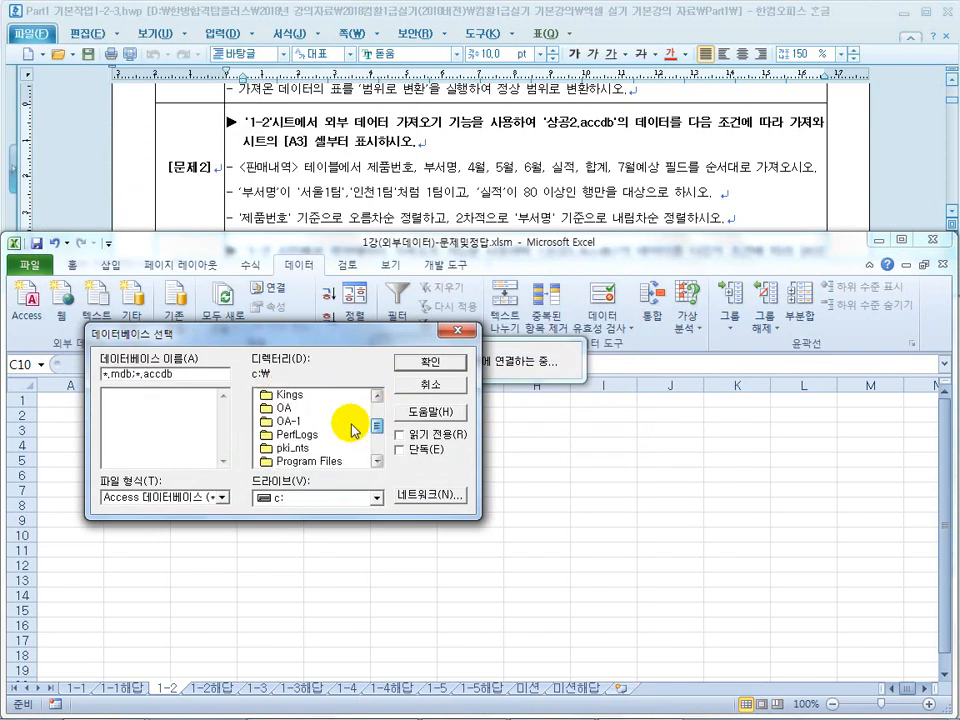
{"action": "left_click", "coordinate": [285, 410]}
{"action": "double_click", "coordinate": [285, 410]}
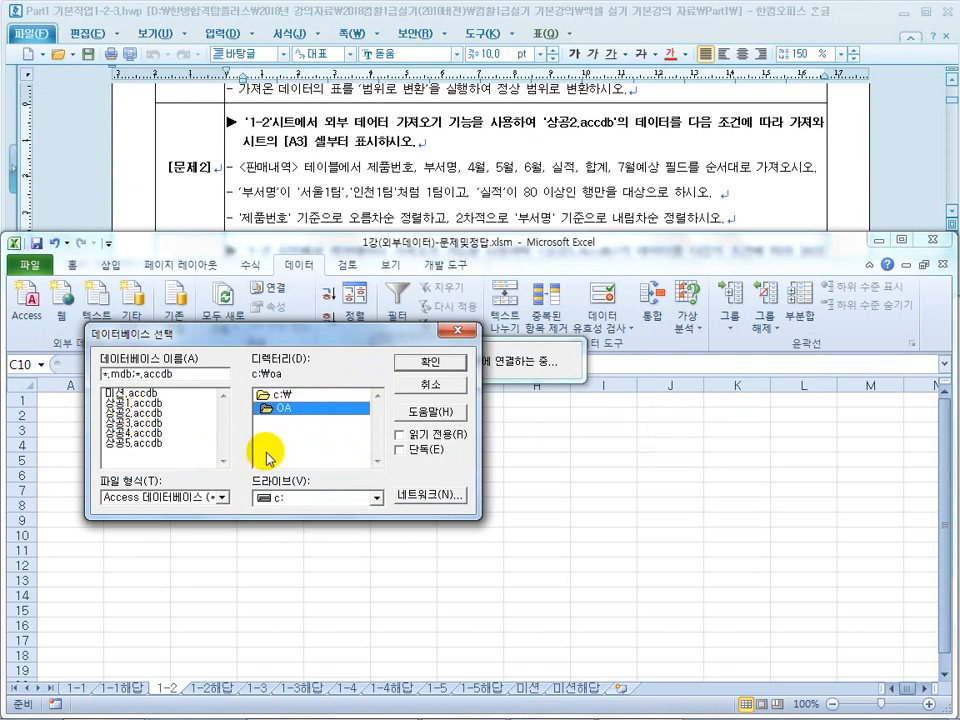
{"action": "double_click", "coordinate": [130, 413]}
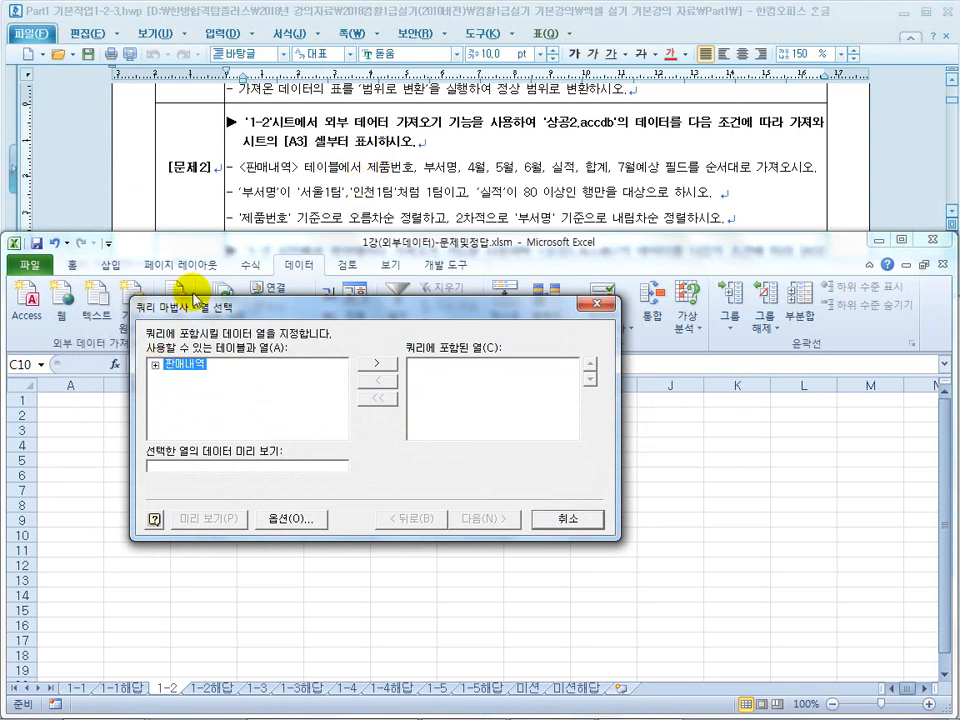
{"action": "left_click", "coordinate": [155, 365]}
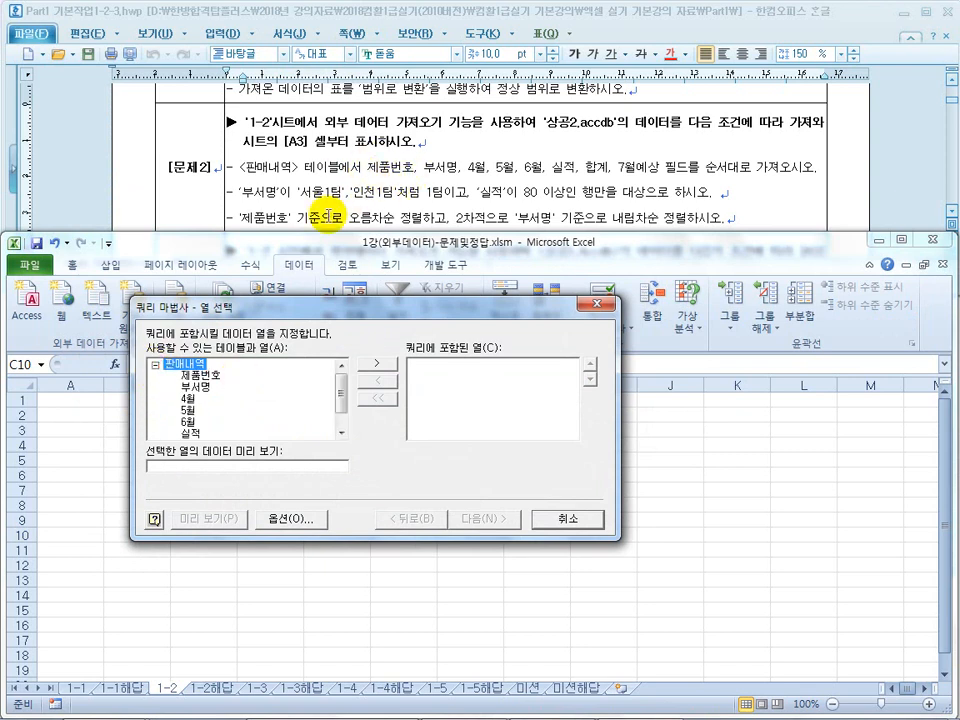
Add 제품번호, 부서명, 4월, 5월, 6월, 실적, 합계 and 7월예상 to the query in that order, and continue to the data filter
{"action": "left_click", "coordinate": [200, 376]}
{"action": "double_click", "coordinate": [196, 377]}
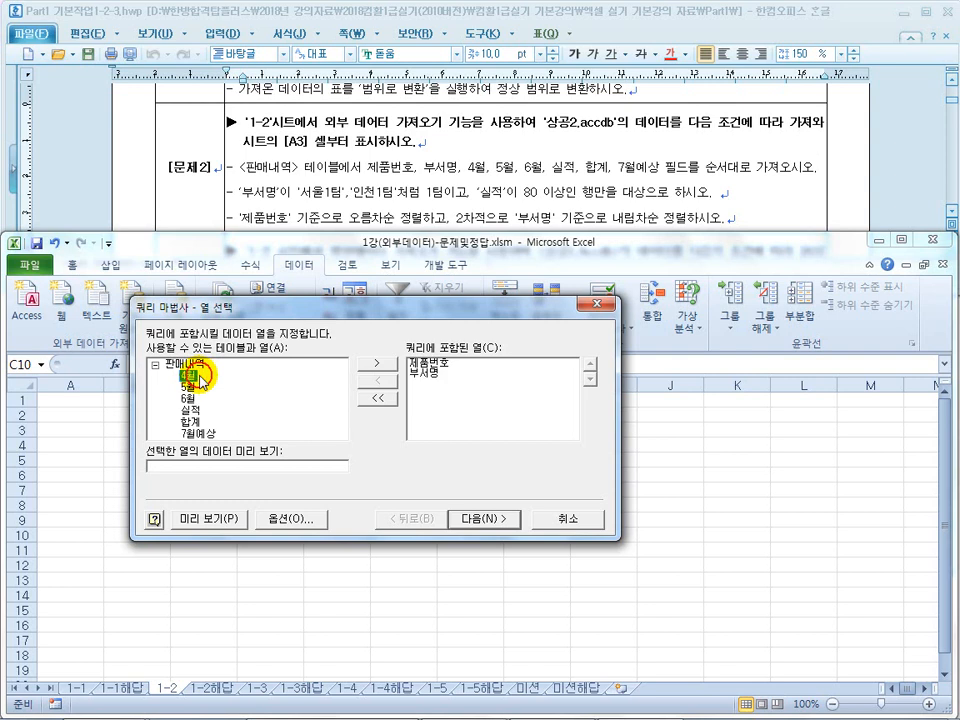
{"action": "double_click", "coordinate": [192, 378]}
{"action": "double_click", "coordinate": [188, 380]}
{"action": "double_click", "coordinate": [185, 378]}
{"action": "double_click", "coordinate": [188, 379]}
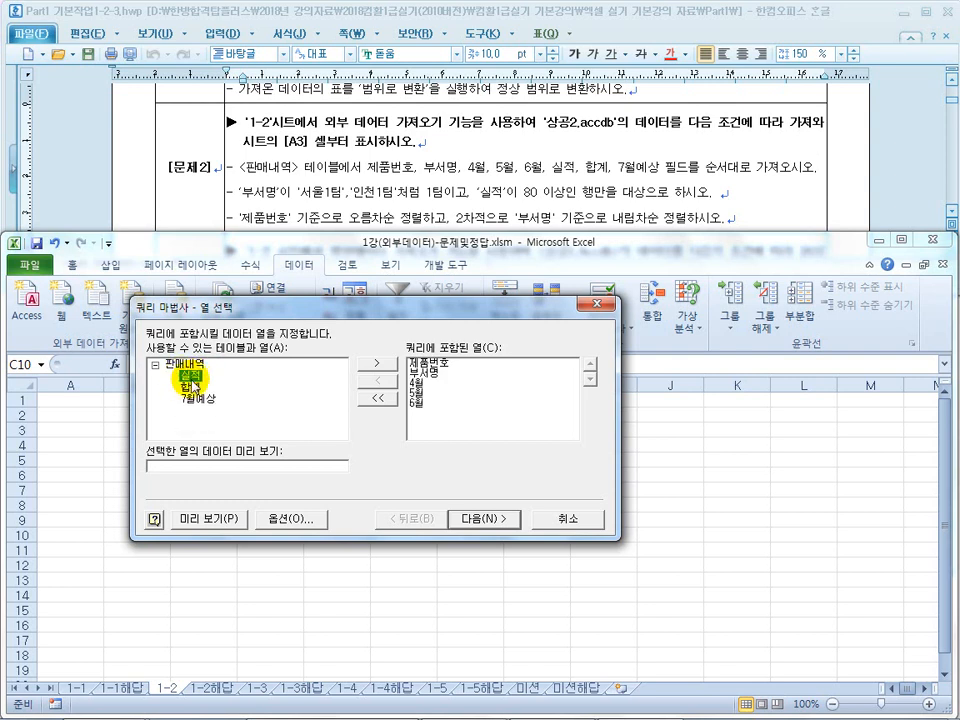
{"action": "double_click", "coordinate": [193, 377]}
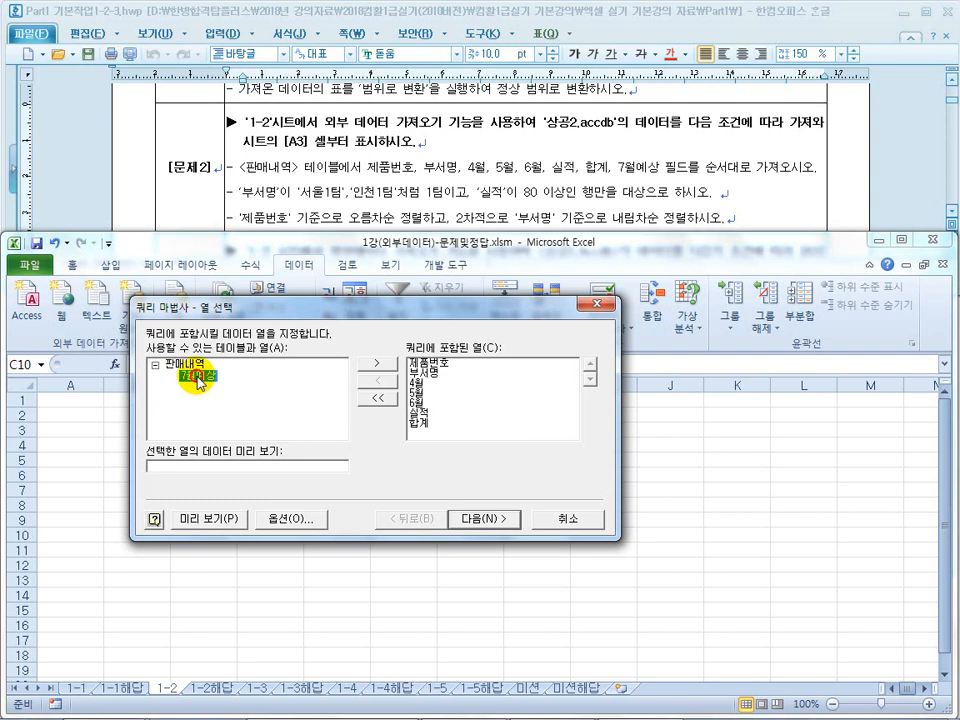
{"action": "double_click", "coordinate": [197, 377]}
{"action": "left_click", "coordinate": [481, 520]}
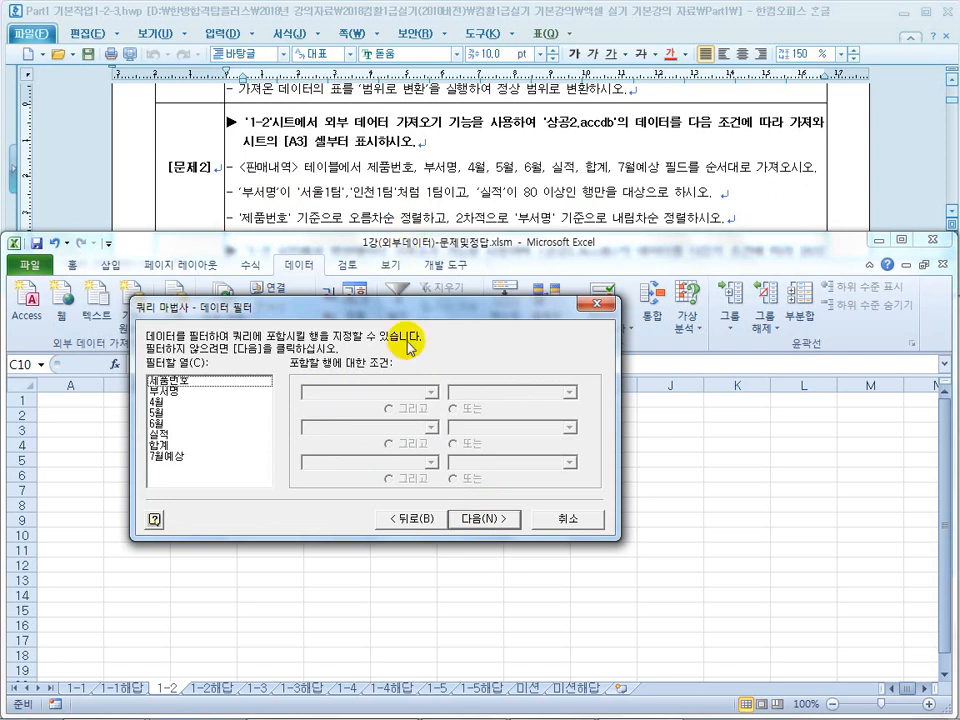
Try to filter 부서명 with two equals conditions, 서울1팀 or 인천1팀
{"action": "left_click", "coordinate": [174, 392]}
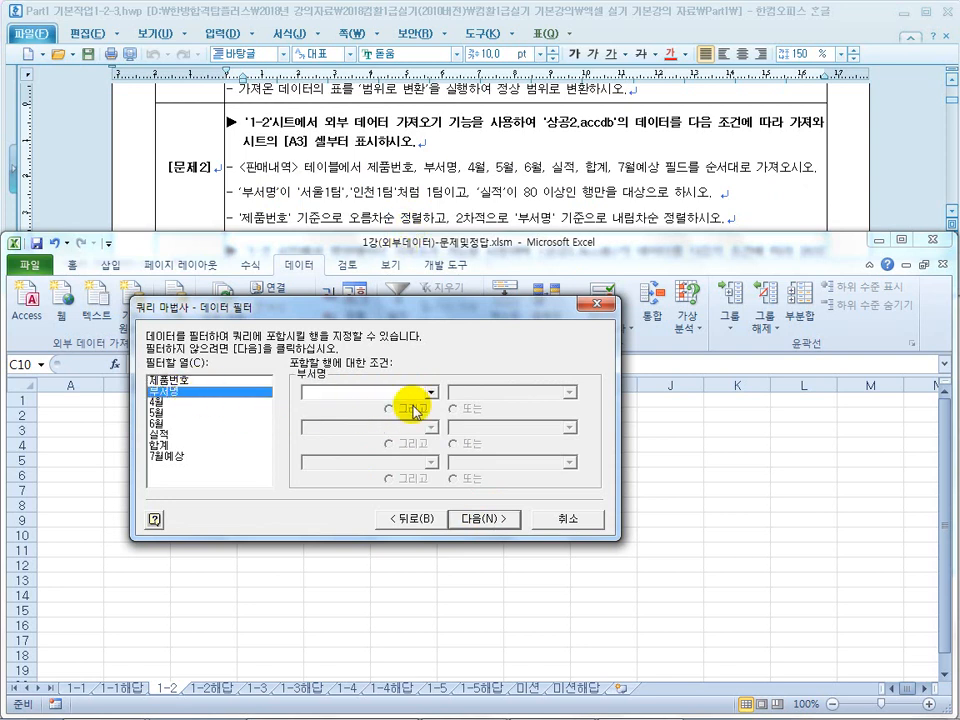
{"action": "left_click", "coordinate": [432, 395]}
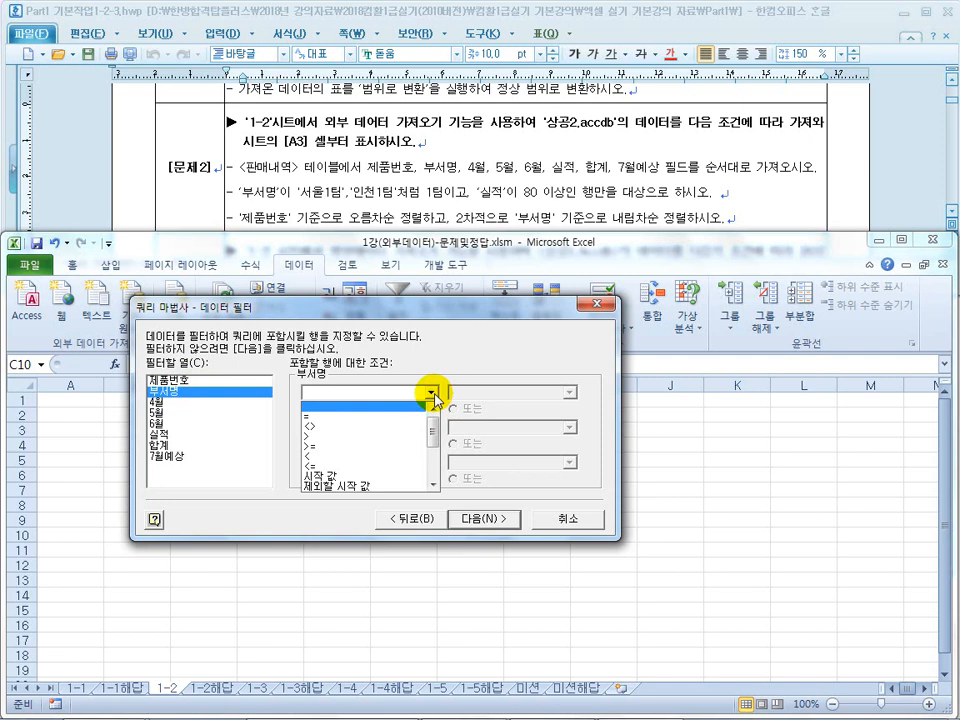
{"action": "left_click", "coordinate": [370, 415]}
{"action": "left_click", "coordinate": [566, 392]}
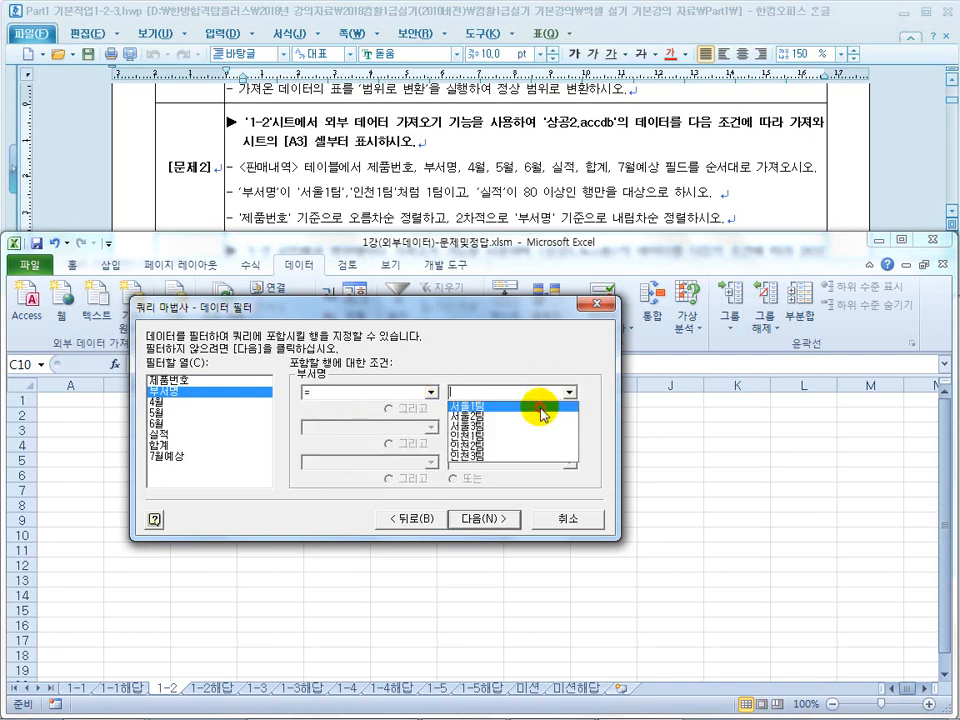
{"action": "left_click", "coordinate": [548, 407]}
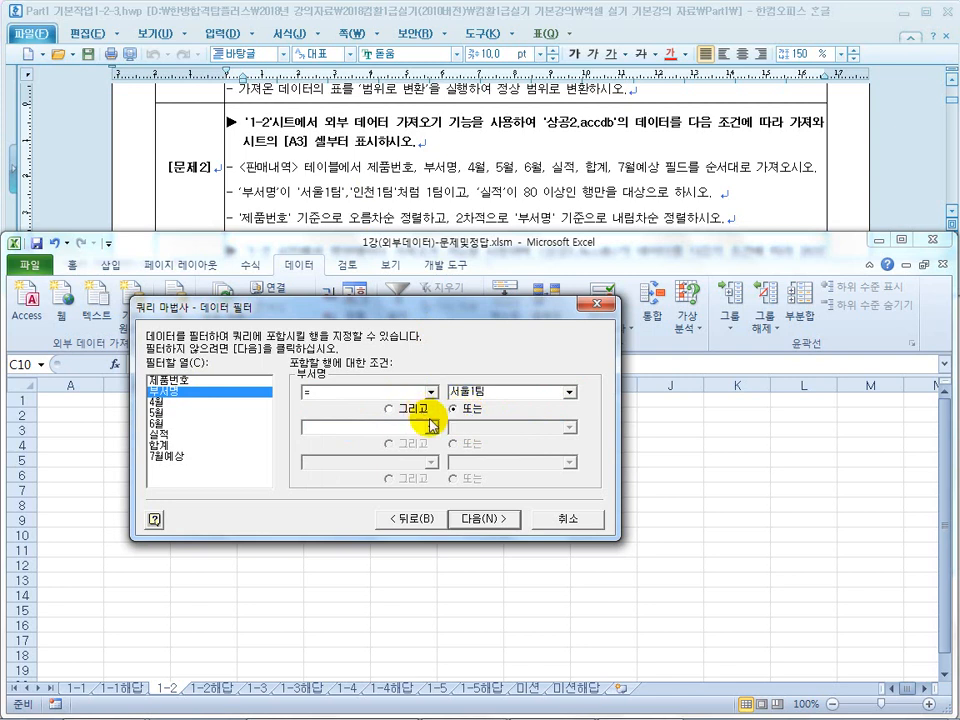
{"action": "left_click", "coordinate": [429, 426]}
{"action": "left_click", "coordinate": [417, 450]}
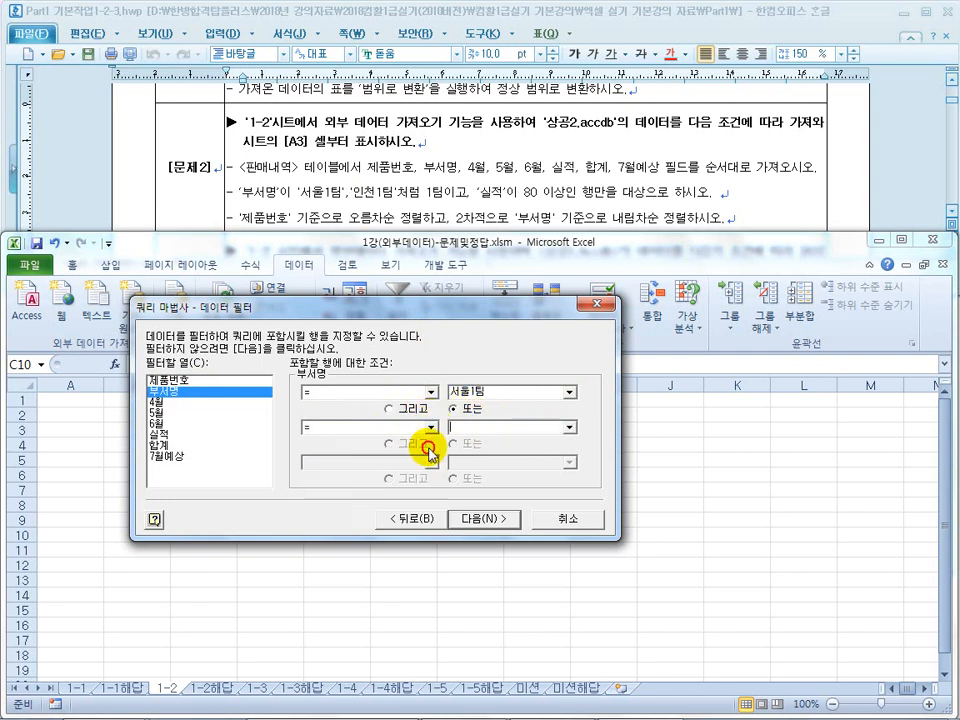
{"action": "left_click", "coordinate": [568, 427]}
{"action": "left_click", "coordinate": [506, 469]}
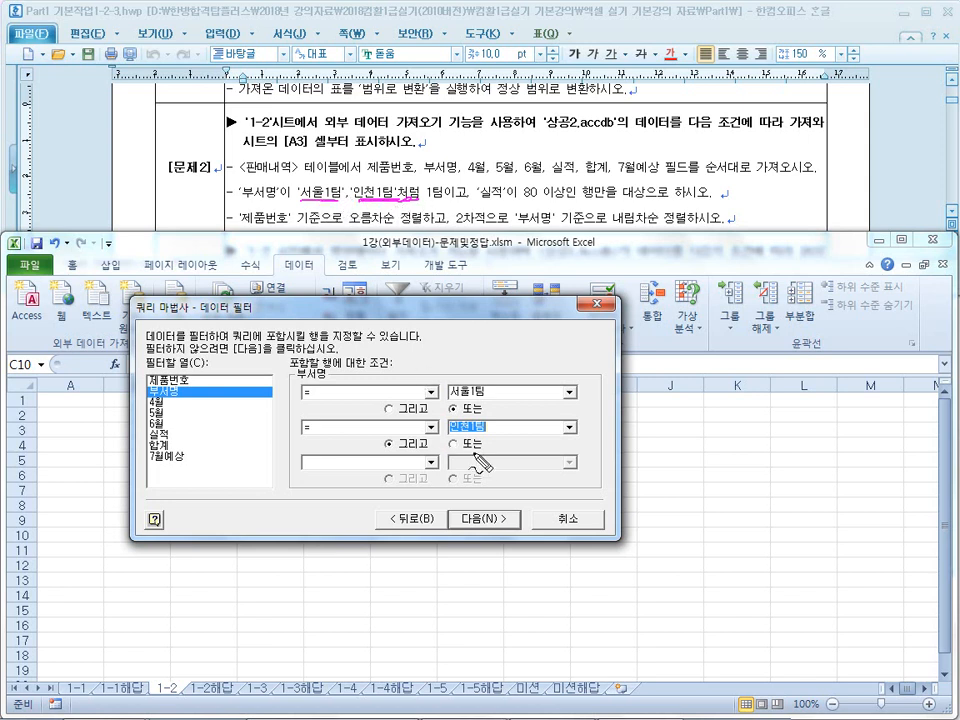
{"action": "mouse_move", "coordinate": [472, 365]}
{"action": "left_mouse_down"}
{"action": "mouse_move", "coordinate": [362, 385]}
{"action": "mouse_move", "coordinate": [441, 458]}
{"action": "left_mouse_up"}
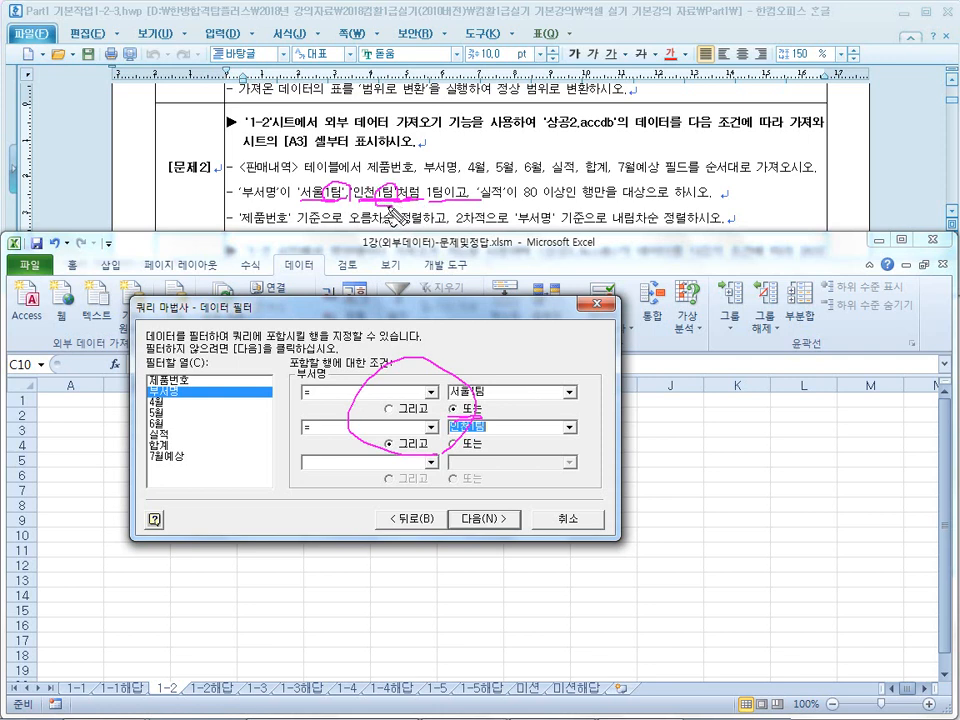
{"action": "key", "text": "Escape"}
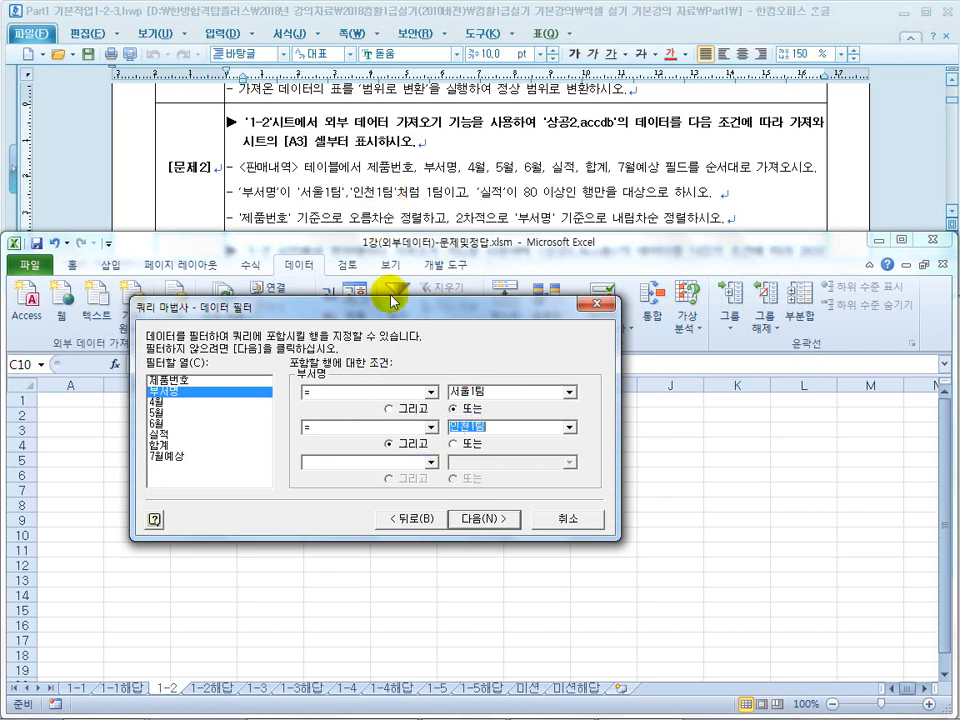
Clear the second 부서명 condition and change the first one to 끝나는 값 with the value 1팀
{"action": "left_click", "coordinate": [431, 427]}
{"action": "left_click_drag", "start_coordinate": [433, 463], "coordinate": [435, 459]}
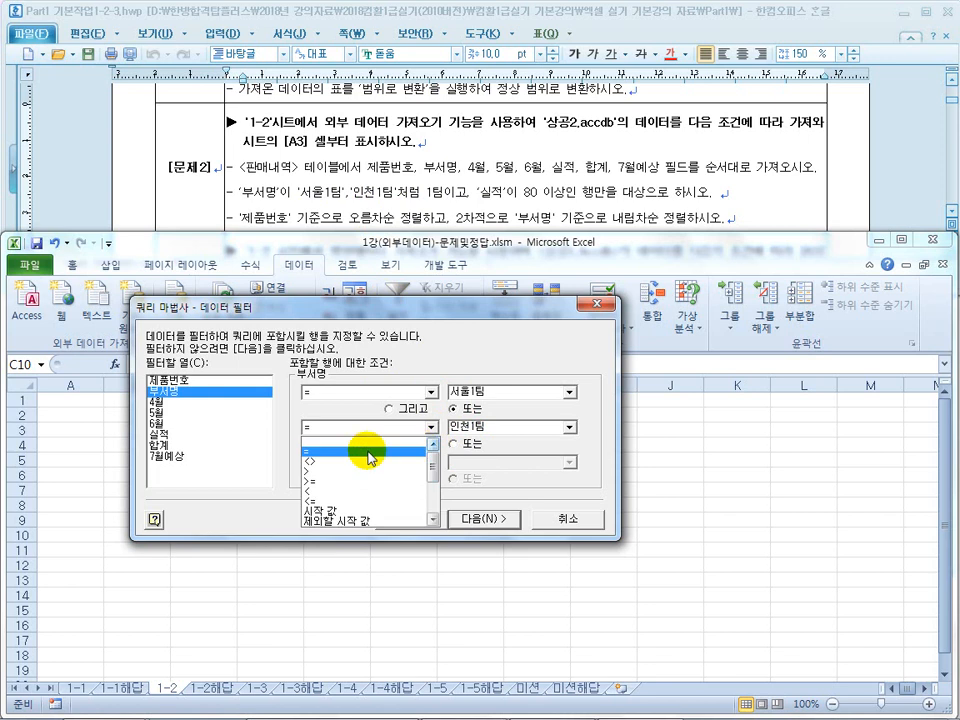
{"action": "left_click", "coordinate": [323, 442]}
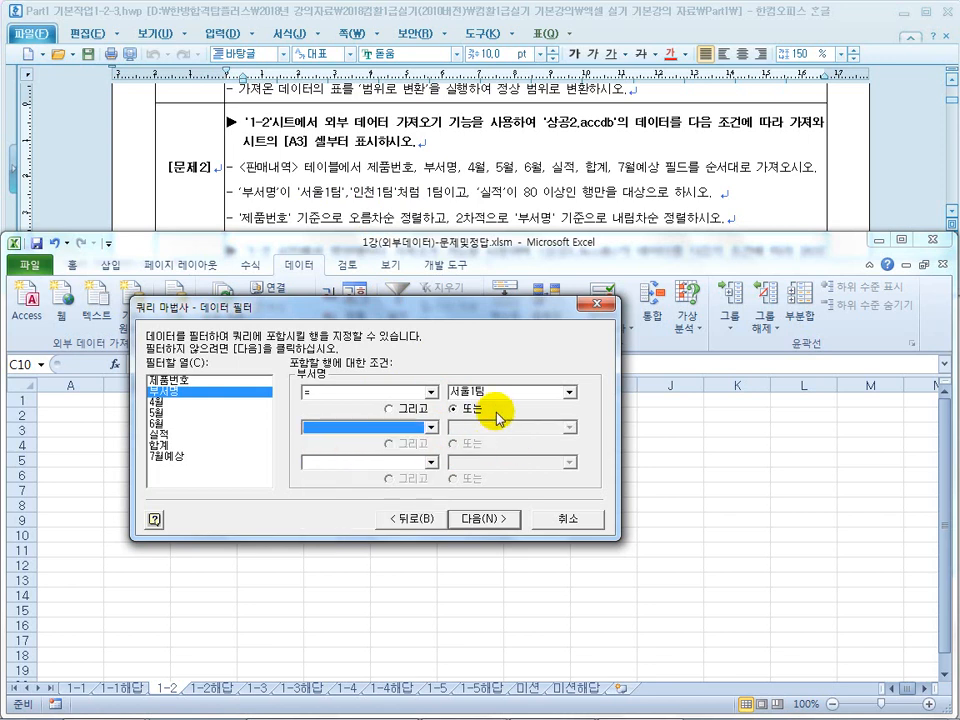
{"action": "left_click", "coordinate": [431, 392]}
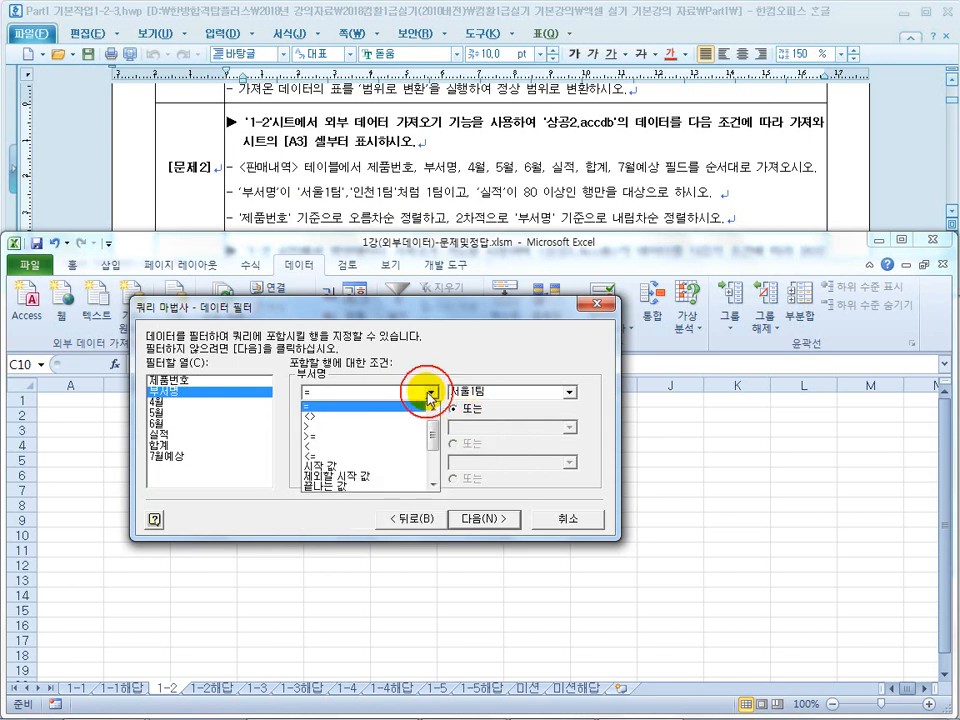
{"action": "left_click", "coordinate": [385, 487]}
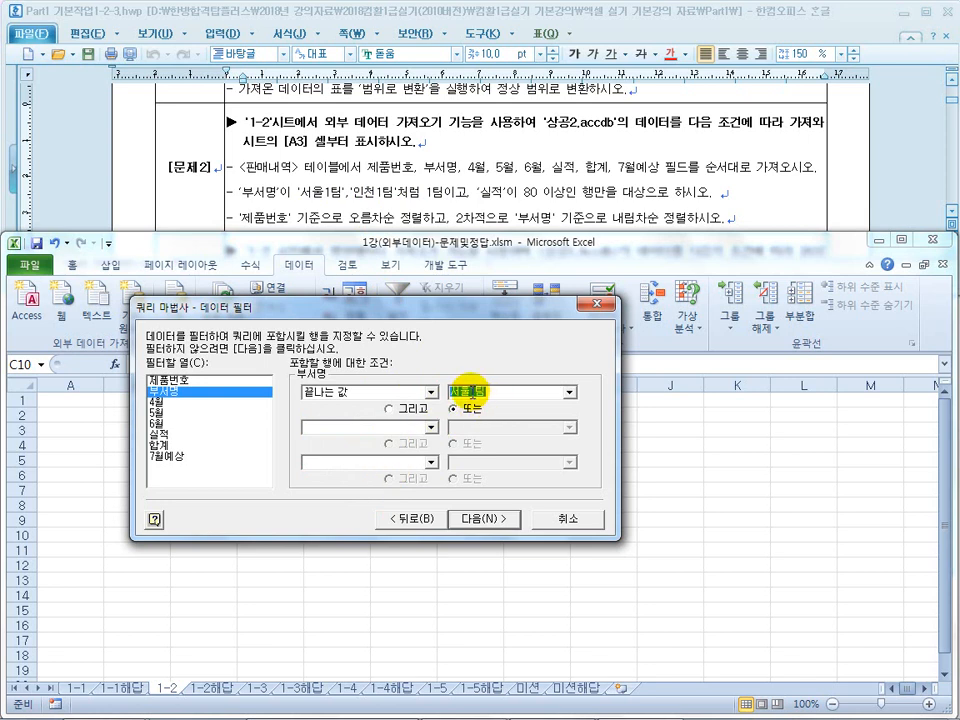
{"action": "left_click_drag", "start_coordinate": [470, 392], "coordinate": [420, 394]}
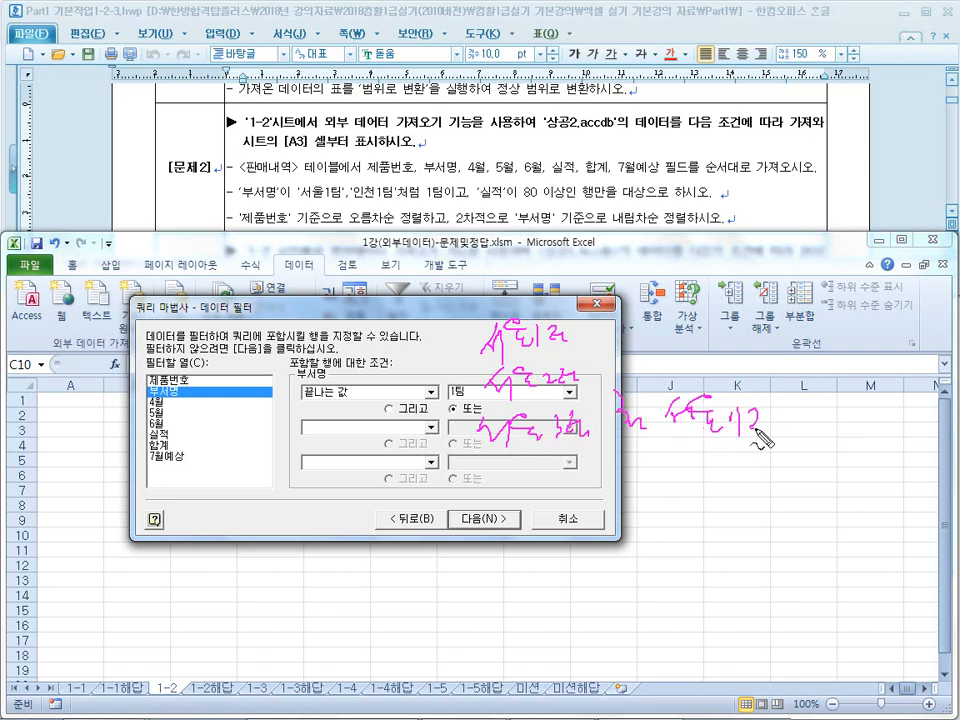
{"action": "left_click_drag", "start_coordinate": [663, 407], "coordinate": [689, 418]}
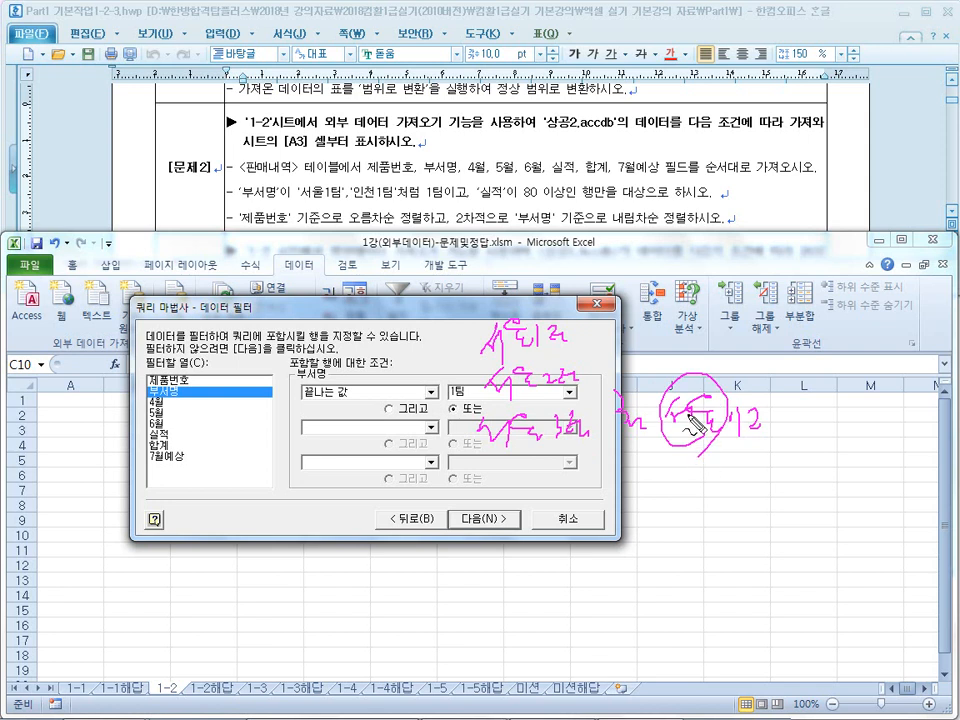
{"action": "key", "text": "Escape"}
Review the other operators for the 부서명 condition, reselect 끝나는 값, and set the connector to 그리고
{"action": "left_click", "coordinate": [431, 392]}
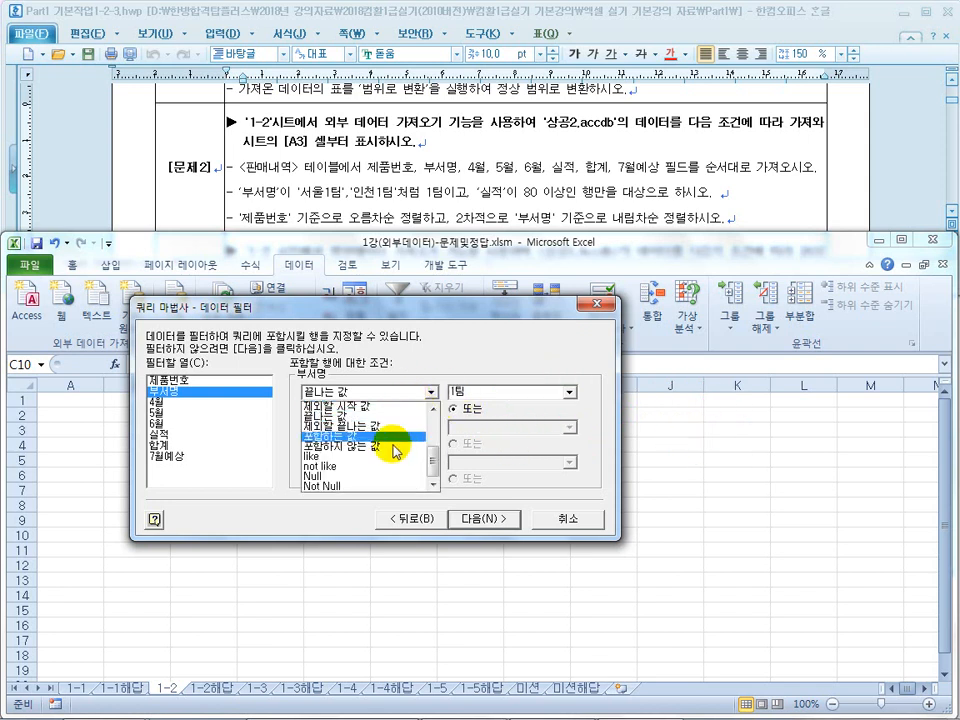
{"action": "left_click_drag", "start_coordinate": [435, 457], "coordinate": [432, 435]}
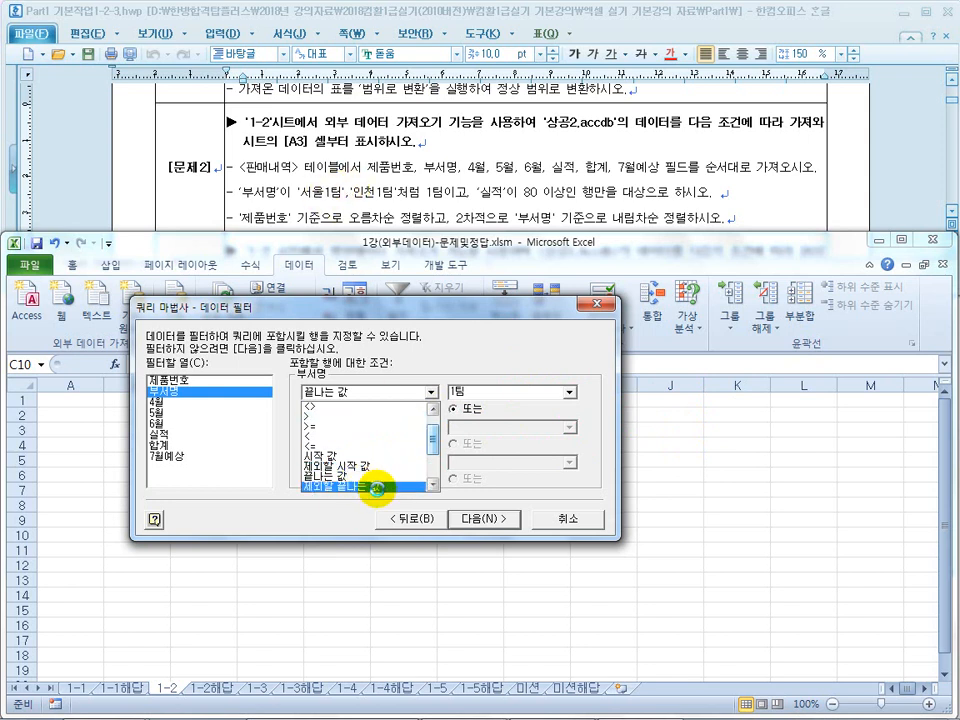
{"action": "left_click", "coordinate": [376, 478]}
{"action": "left_click", "coordinate": [484, 392]}
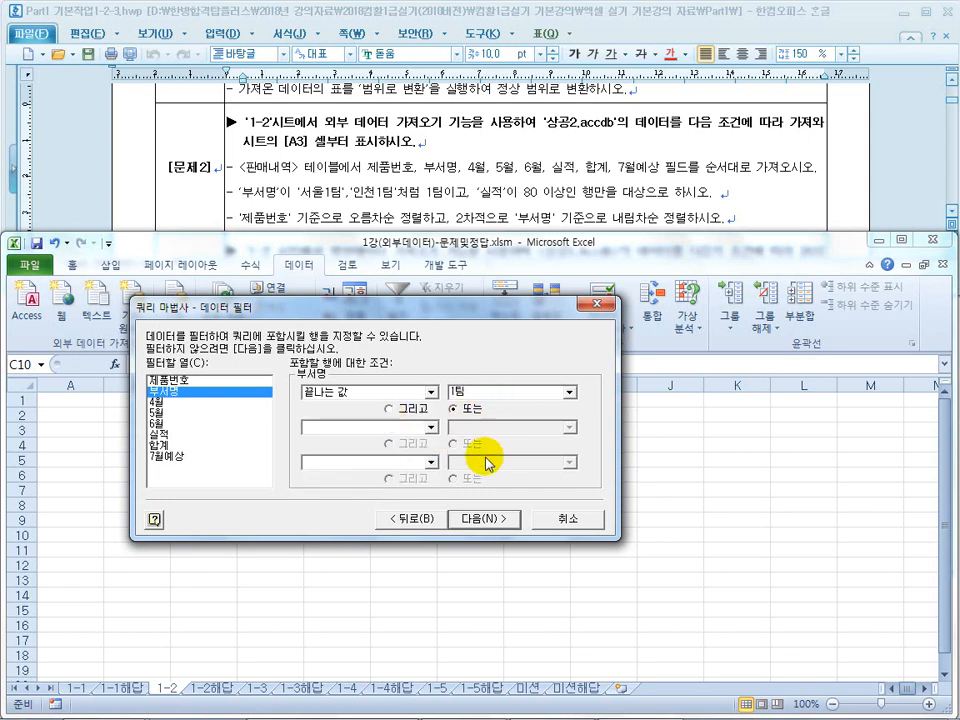
{"action": "left_click", "coordinate": [408, 418]}
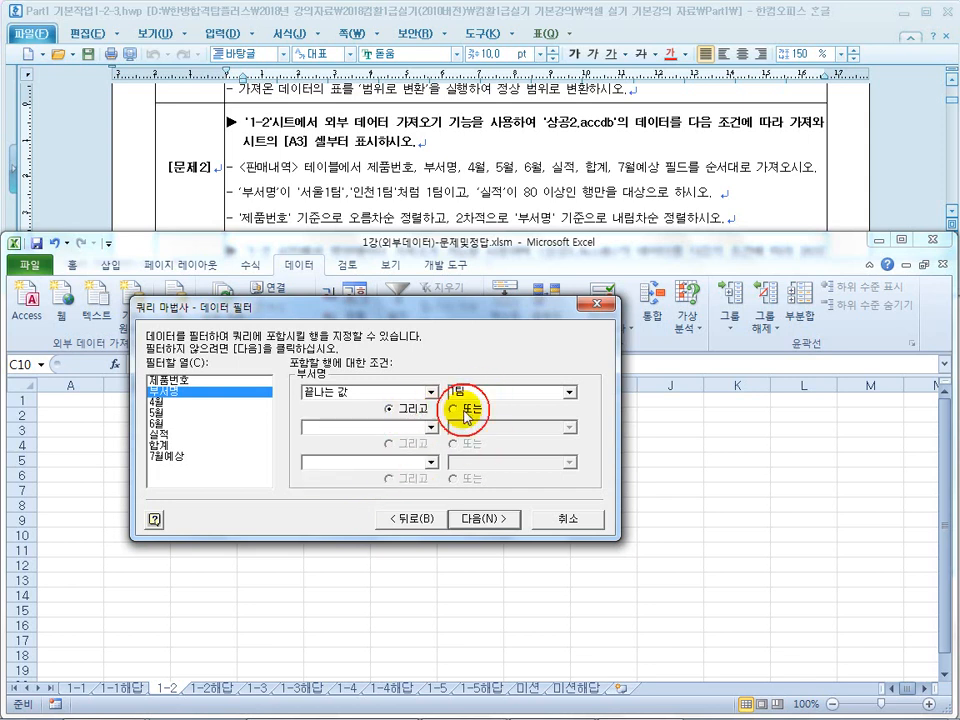
{"action": "left_click", "coordinate": [405, 411]}
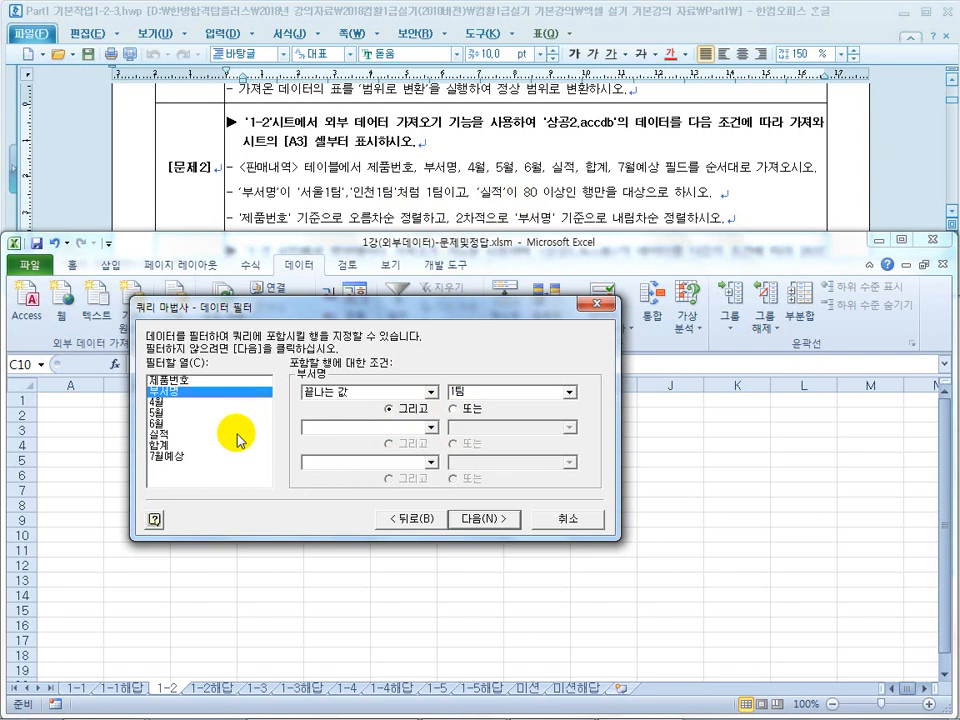
Filter 실적 to values greater than or equal to 80 and continue to the sort order
{"action": "left_click", "coordinate": [170, 436]}
{"action": "left_click", "coordinate": [430, 392]}
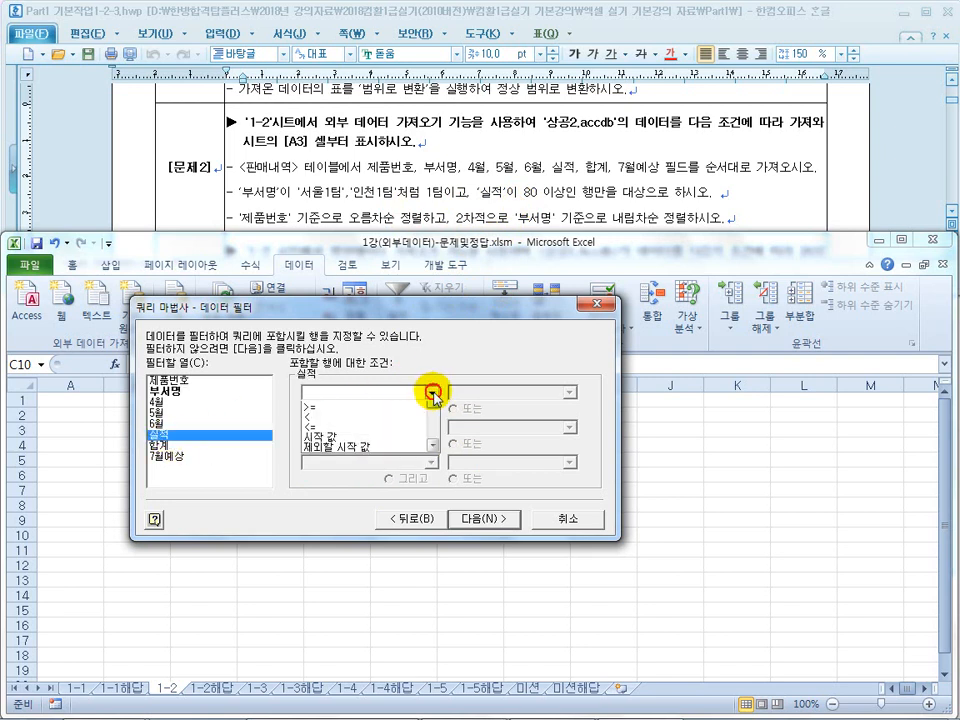
{"action": "left_click", "coordinate": [355, 448]}
{"action": "left_click", "coordinate": [465, 393]}
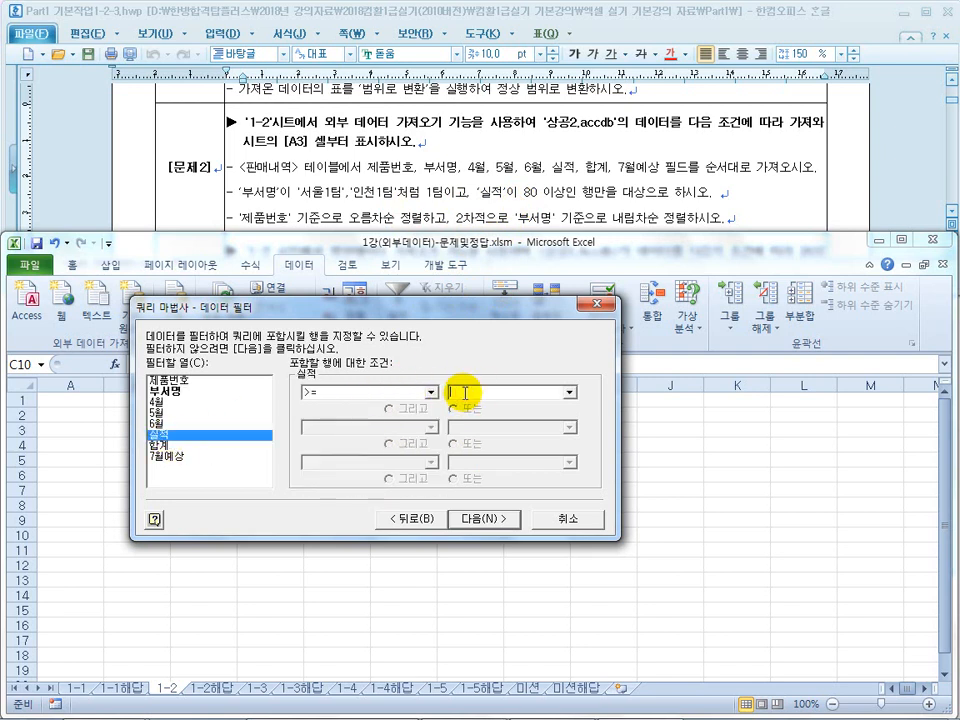
{"action": "type", "text": "80"}
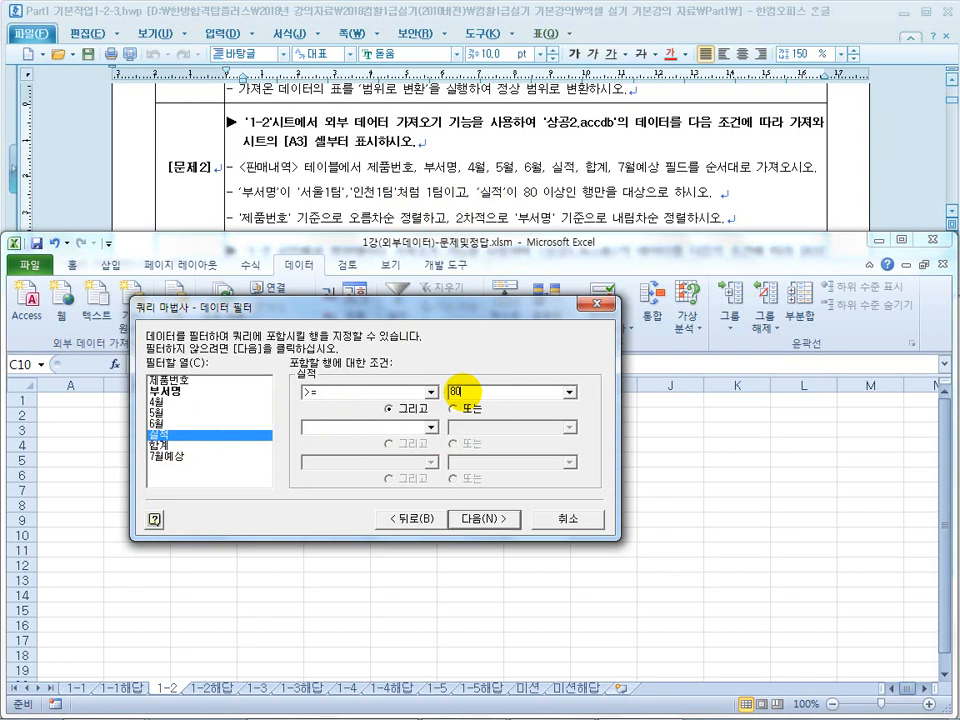
{"action": "left_click", "coordinate": [487, 518]}
Sort the query by 제품번호 in ascending order and 부서명 in descending order, and continue to the final wizard page
{"action": "left_click", "coordinate": [374, 393]}
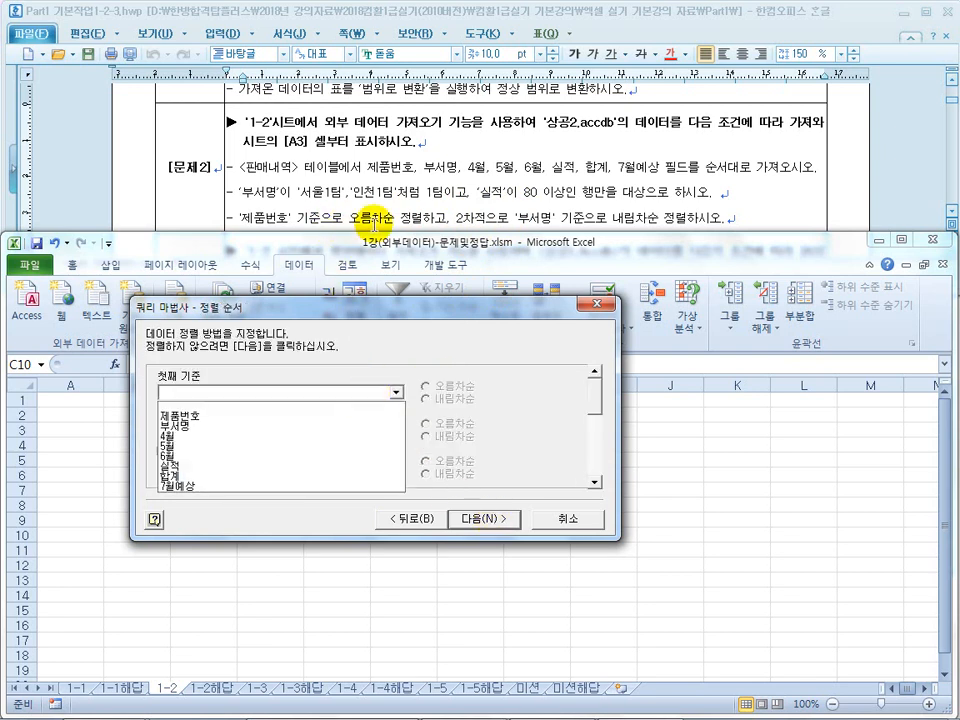
{"action": "left_click", "coordinate": [197, 418]}
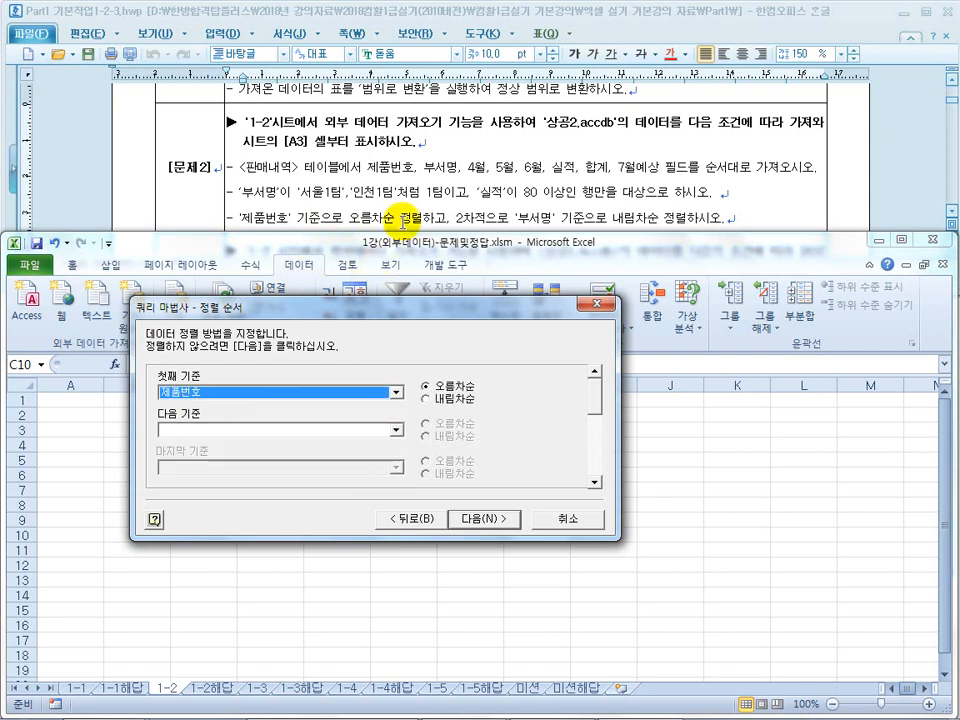
{"action": "left_click", "coordinate": [268, 432]}
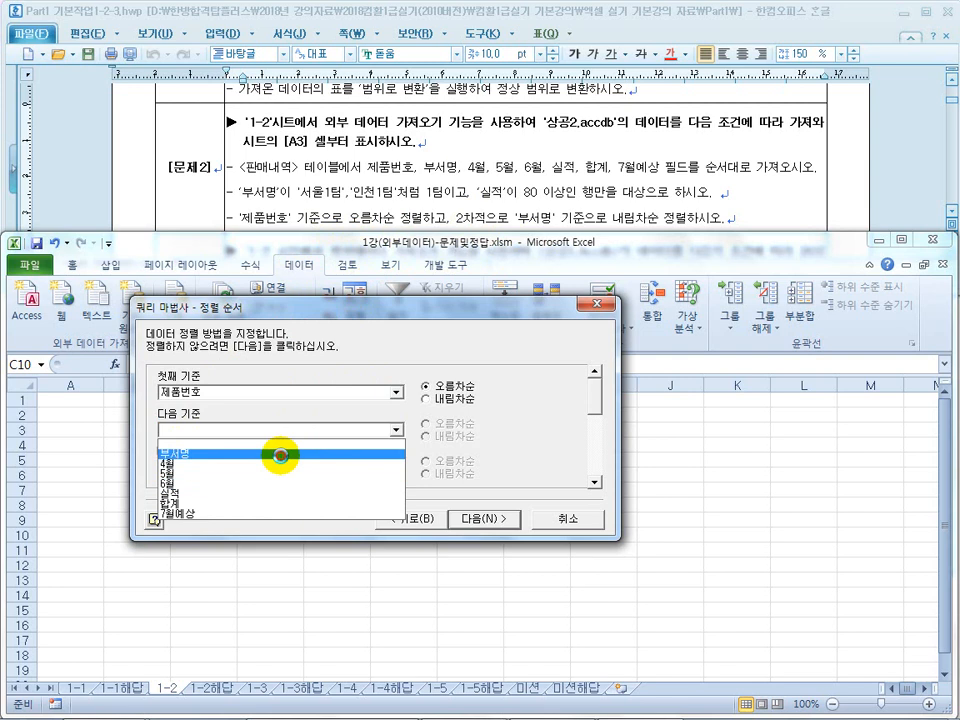
{"action": "left_click", "coordinate": [279, 453]}
{"action": "left_click", "coordinate": [426, 436]}
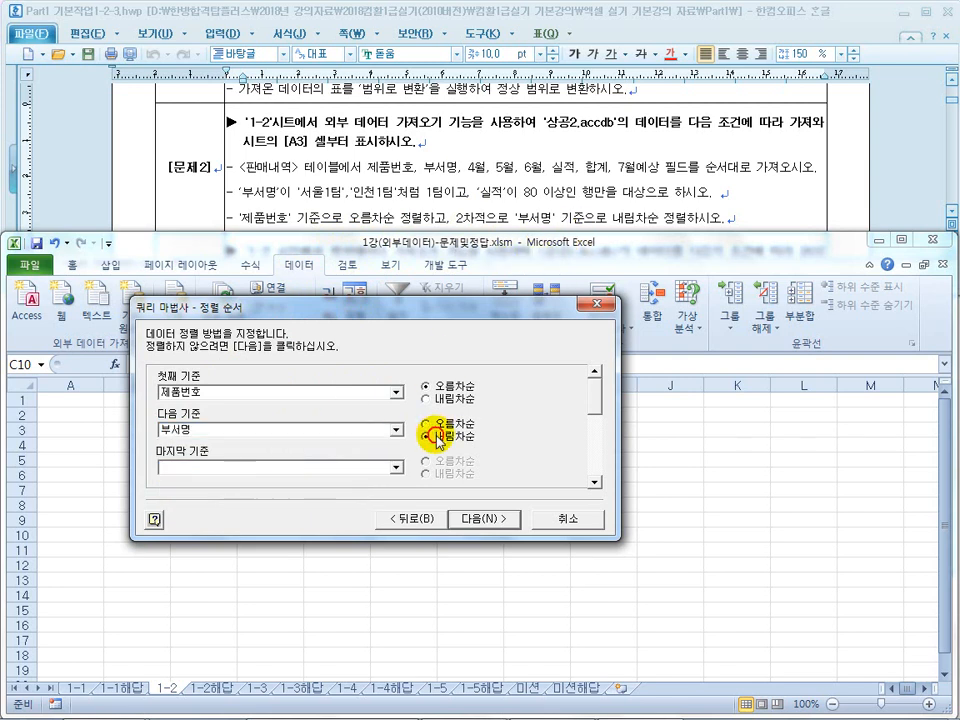
{"action": "left_click", "coordinate": [482, 516]}
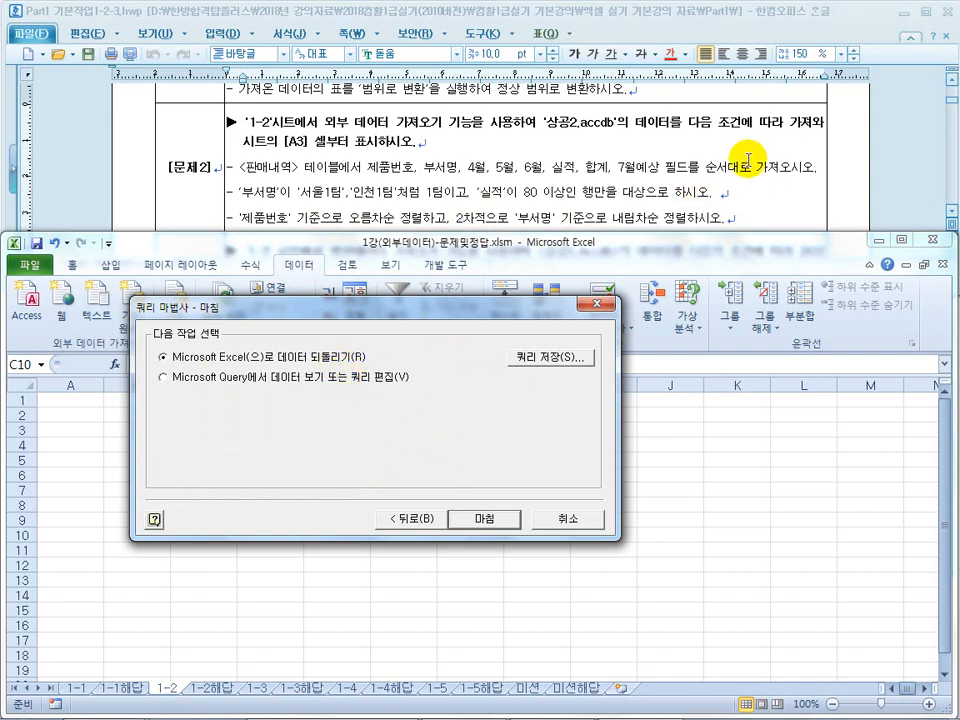
Return the query data to Excel as a table starting at cell A3 of sheet 1-2
{"action": "left_click", "coordinate": [468, 518]}
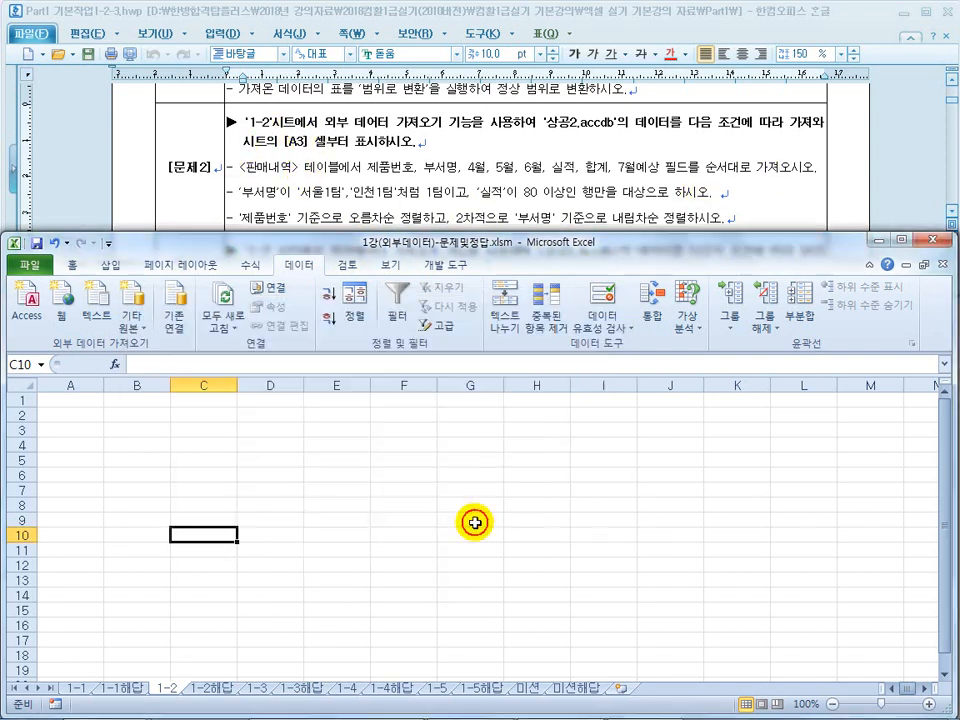
{"action": "left_click", "coordinate": [75, 434]}
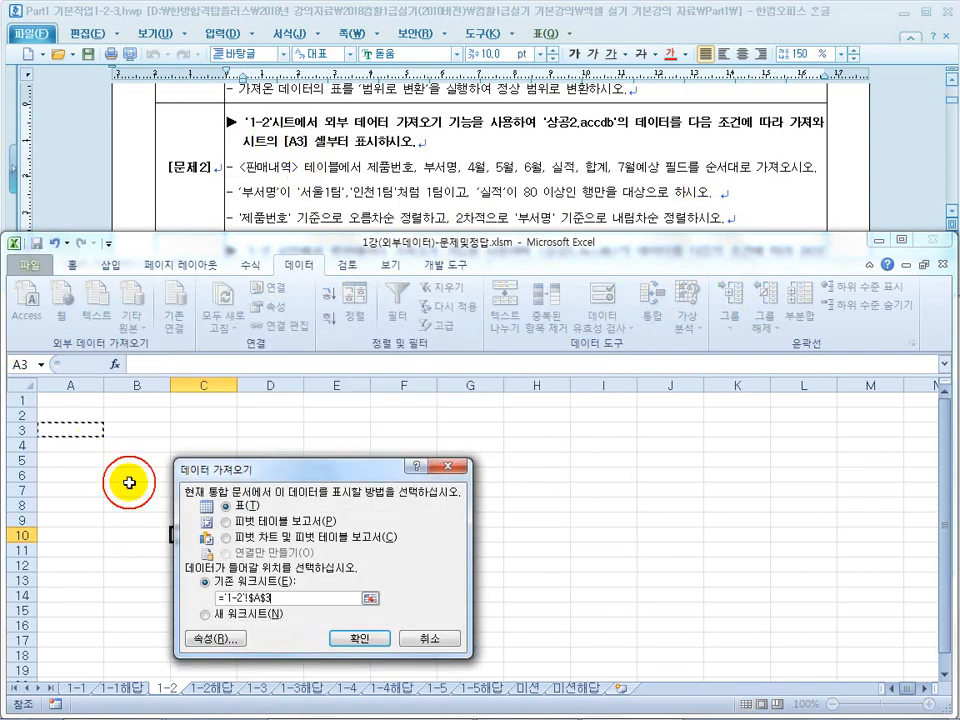
{"action": "left_click", "coordinate": [366, 638]}
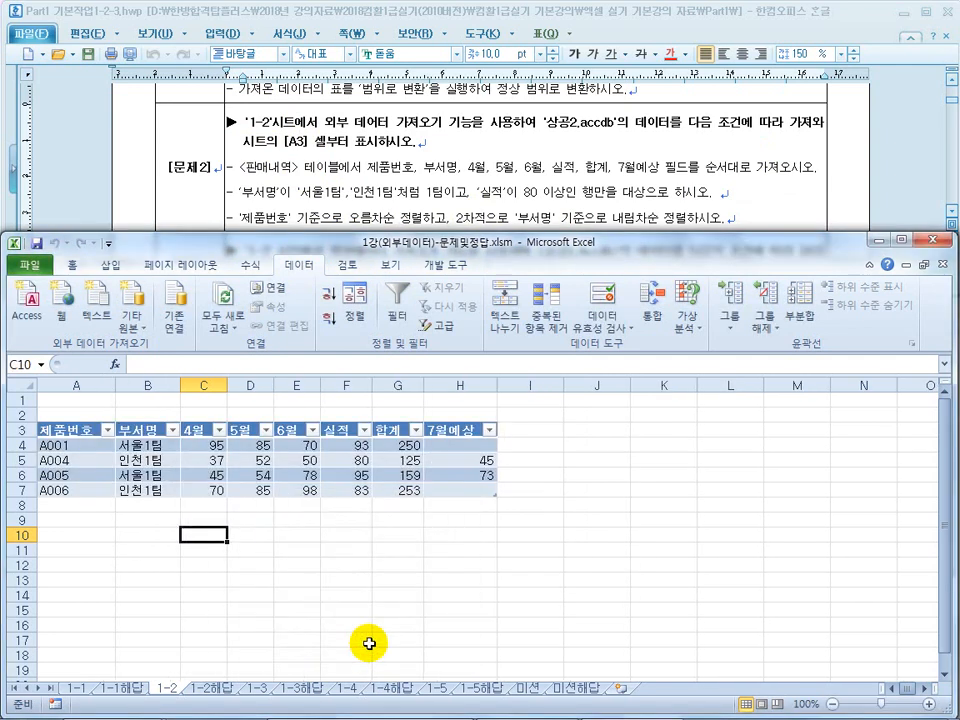
Display the 표 commands of the imported table on sheet 1-2 to examine 범위로 변환, without running any
{"action": "right_click", "coordinate": [280, 466]}
{"action": "mouse_move", "coordinate": [305, 369]}
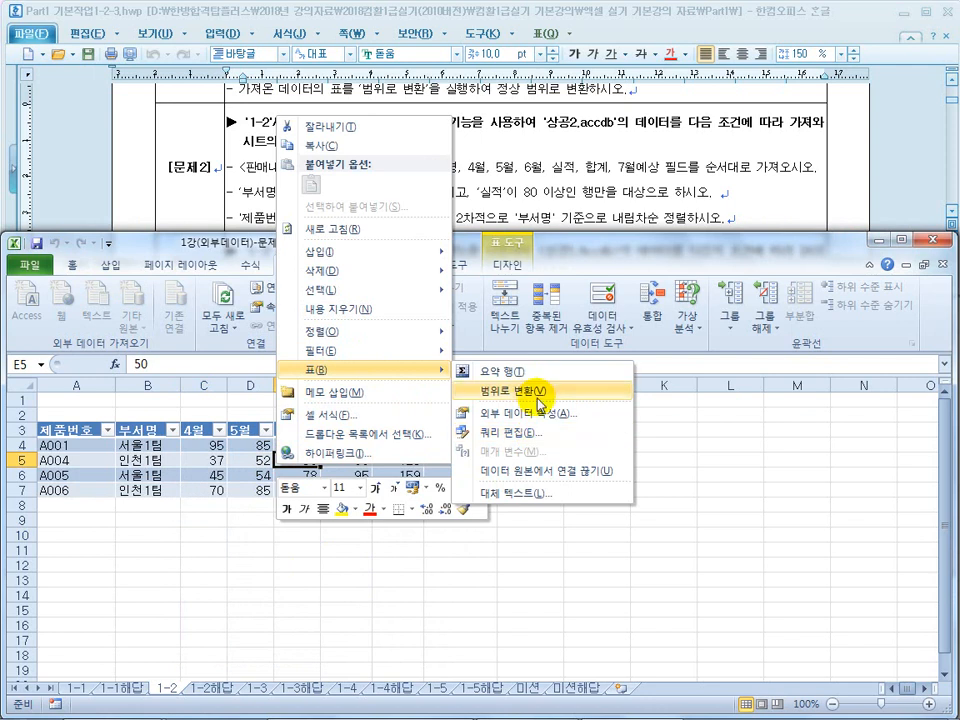
{"action": "left_click", "coordinate": [545, 203]}
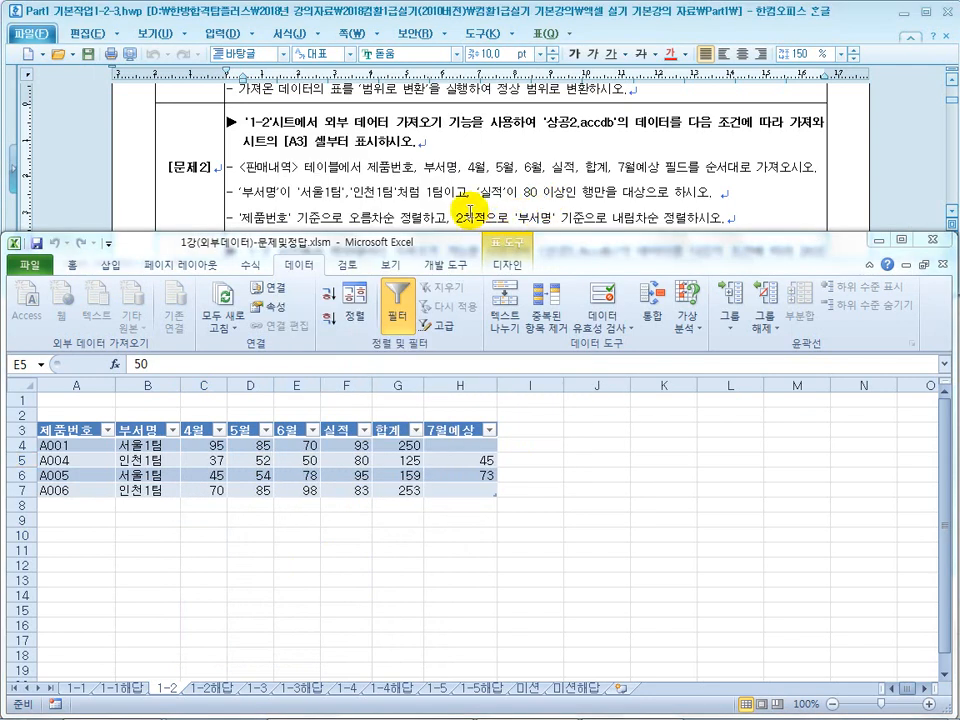
Compare the table on the 1-2해답 sheet with the sorting and 부서명 filter conditions in problem 2's text
{"action": "scroll", "coordinate": [507, 222], "scroll_direction": "down", "scroll_amount": 1}
{"action": "left_click_drag", "start_coordinate": [366, 160], "coordinate": [472, 160]}
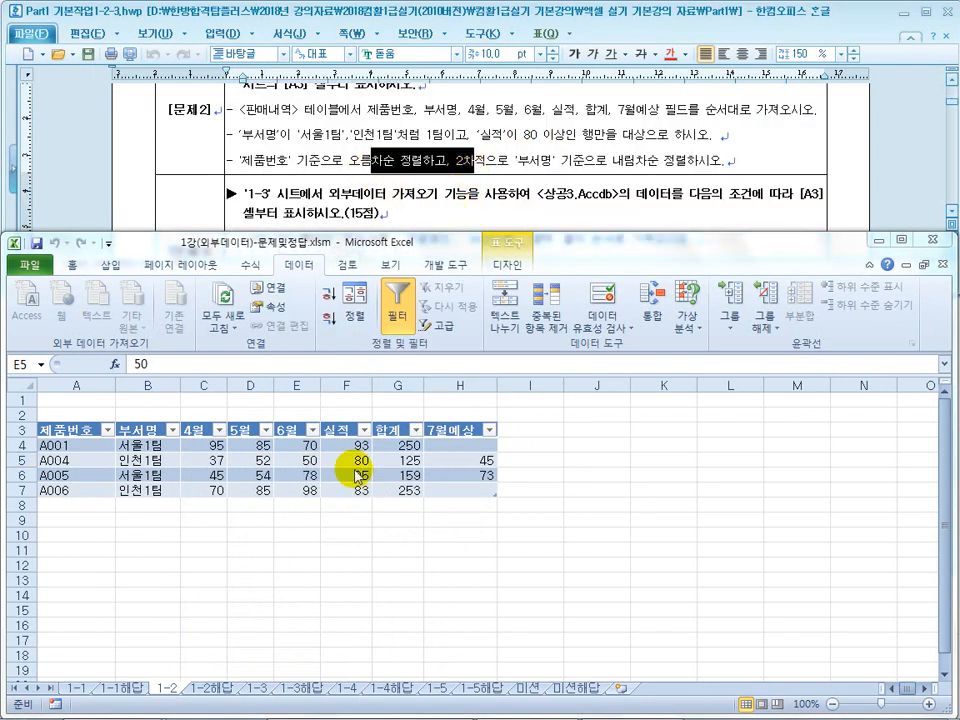
{"action": "left_click", "coordinate": [310, 462]}
{"action": "left_click", "coordinate": [212, 688]}
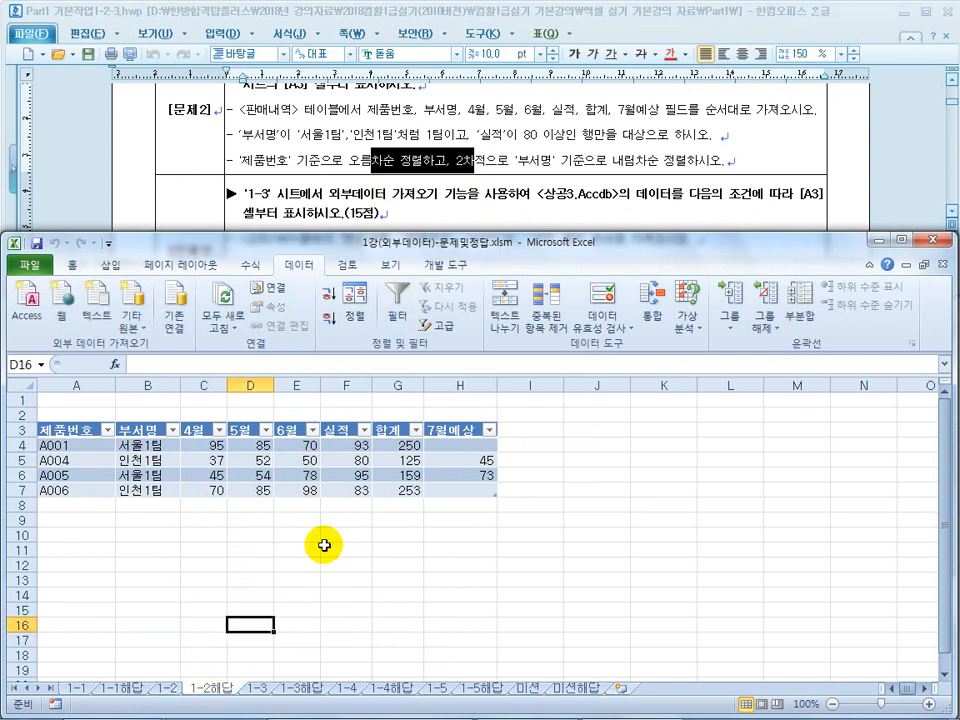
{"action": "left_click_drag", "start_coordinate": [364, 135], "coordinate": [500, 140]}
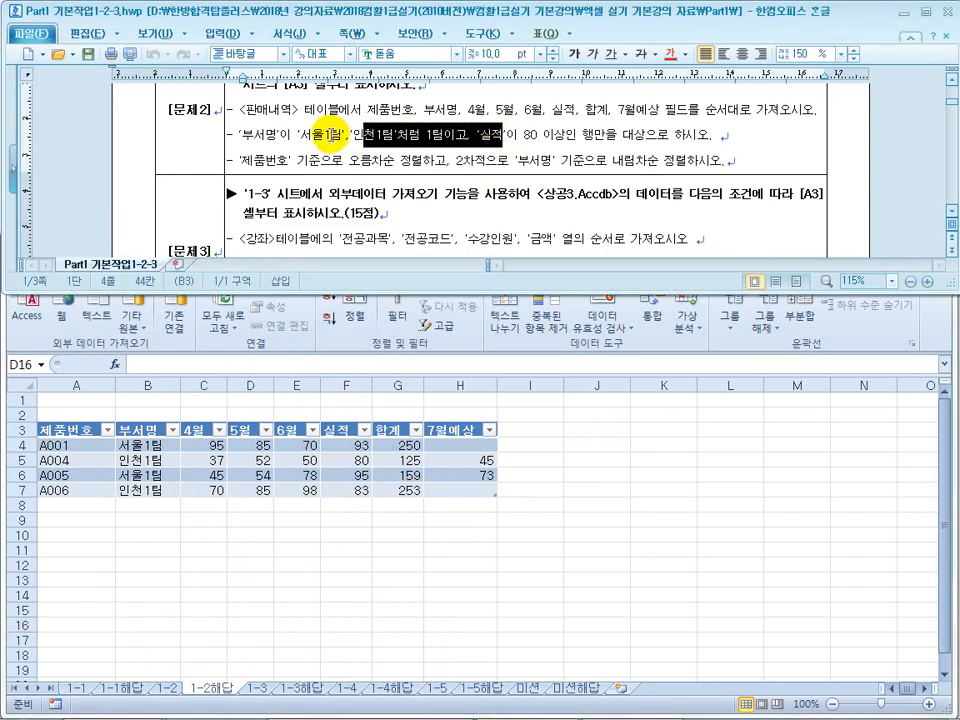
{"action": "left_click", "coordinate": [333, 133]}
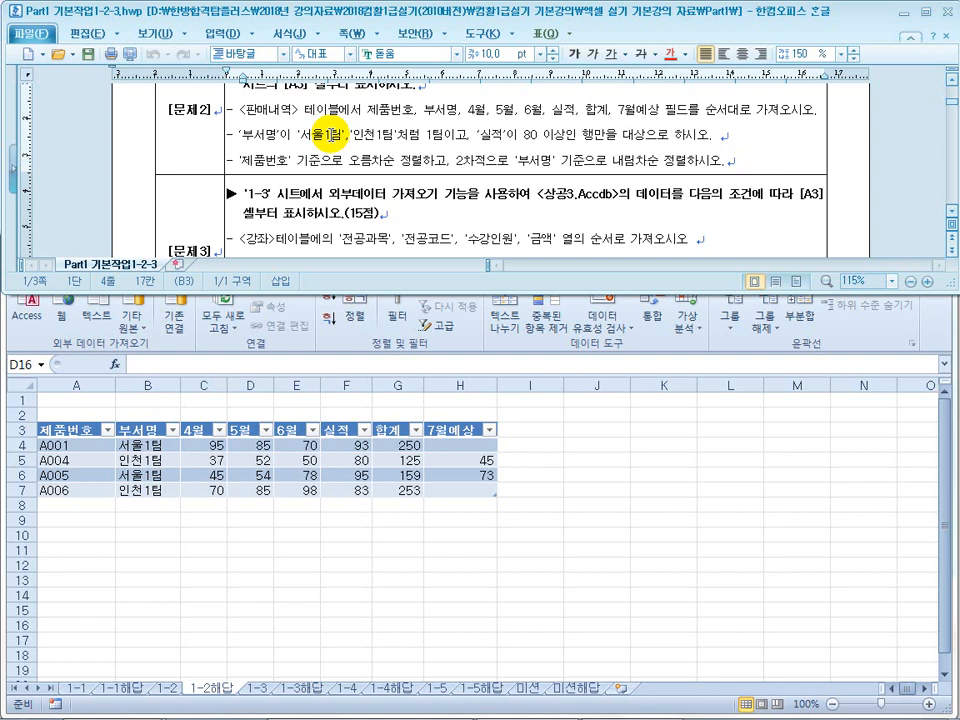
Open sheet 1-3 for problem 3 and add a space after <강좌> in the problem text
{"action": "left_click", "coordinate": [313, 214]}
{"action": "scroll", "coordinate": [329, 237], "scroll_direction": "down", "scroll_amount": 1}
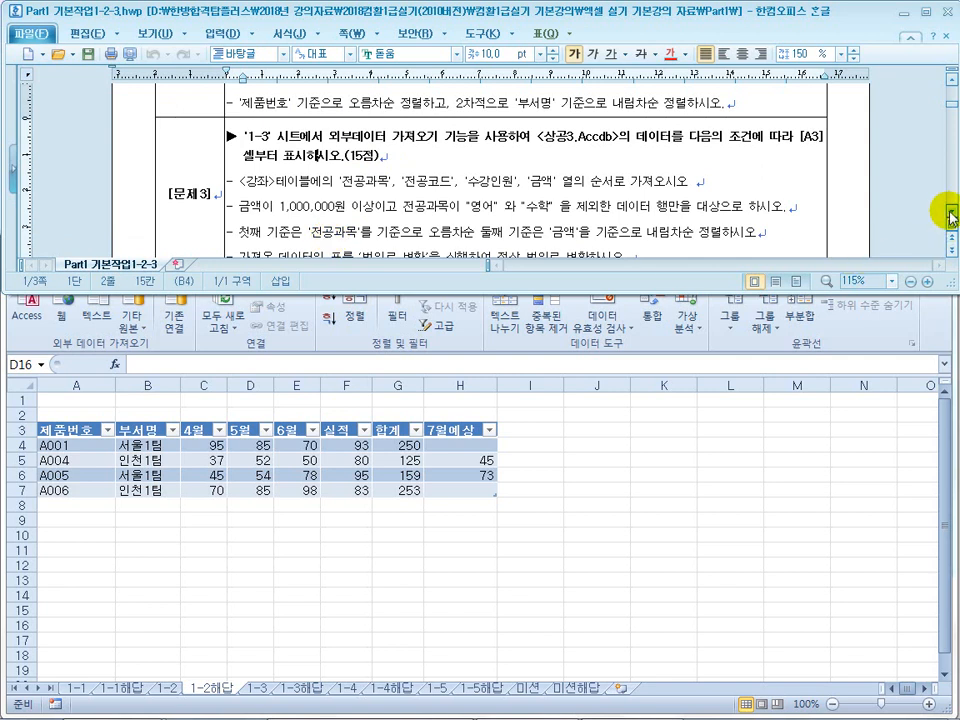
{"action": "scroll", "coordinate": [943, 208], "scroll_direction": "down", "scroll_amount": 1}
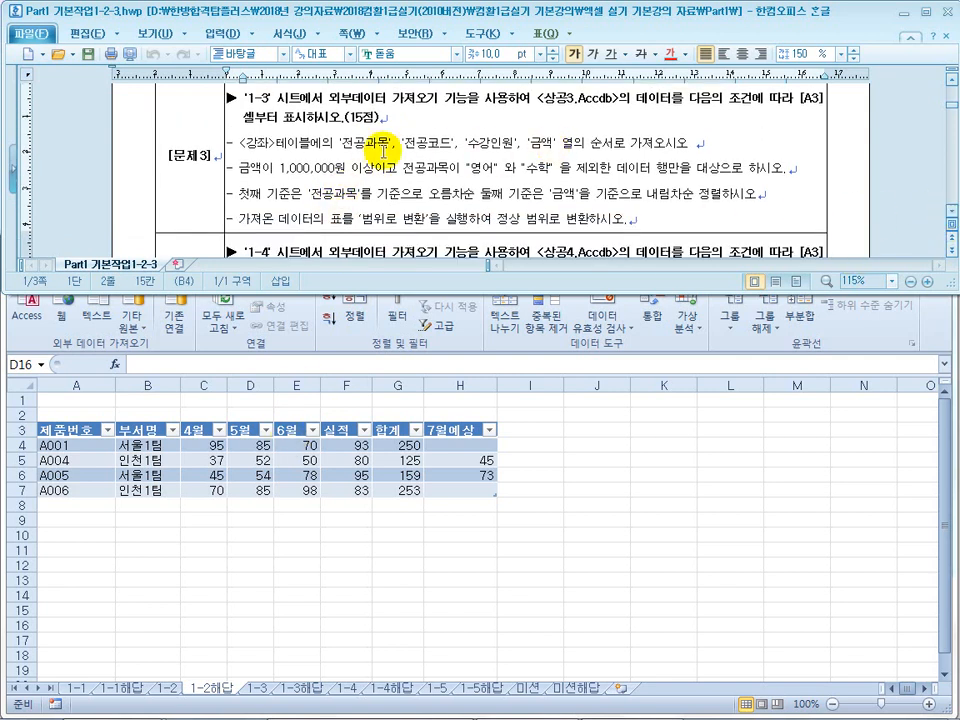
{"action": "left_click", "coordinate": [265, 689]}
{"action": "left_click", "coordinate": [262, 689]}
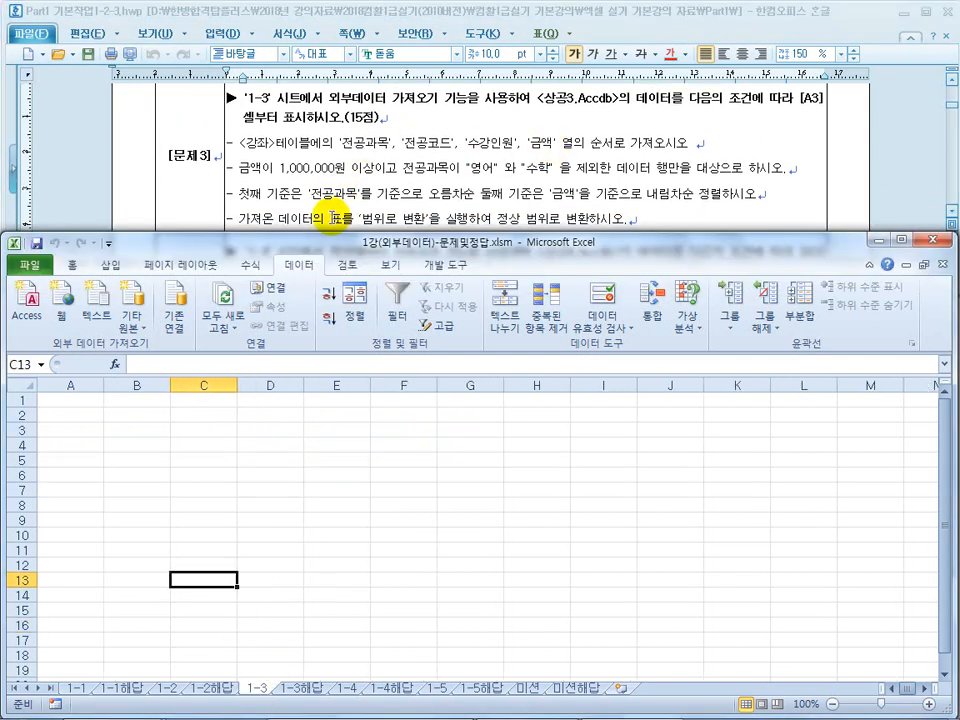
{"action": "left_click", "coordinate": [313, 199]}
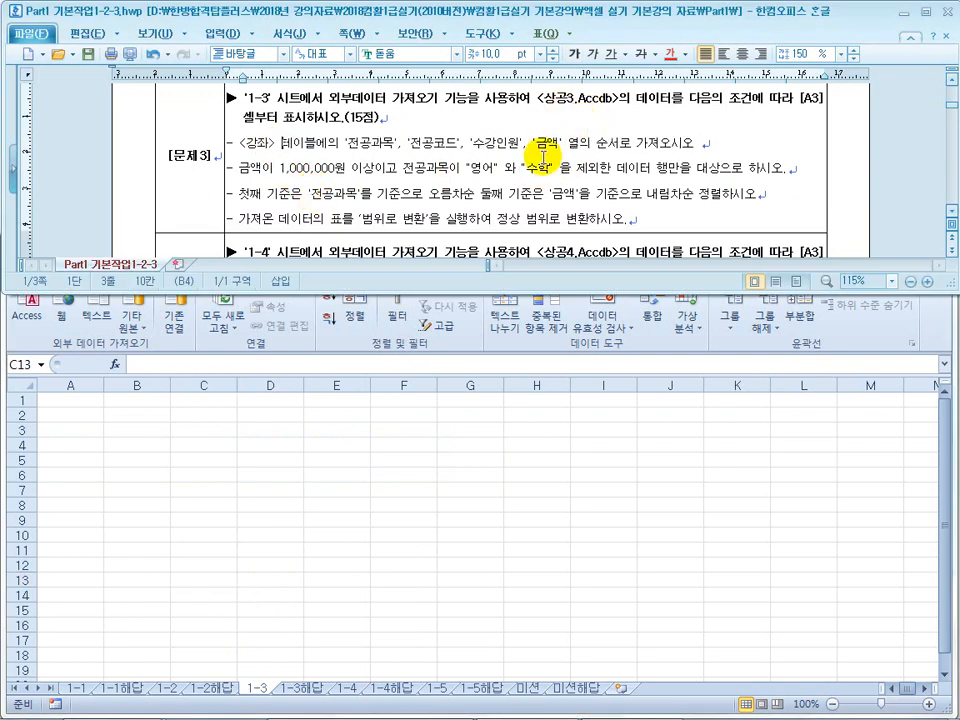
Start a Microsoft Query import on sheet 1-3 with MS Access Database as the data source
{"action": "left_click", "coordinate": [342, 466]}
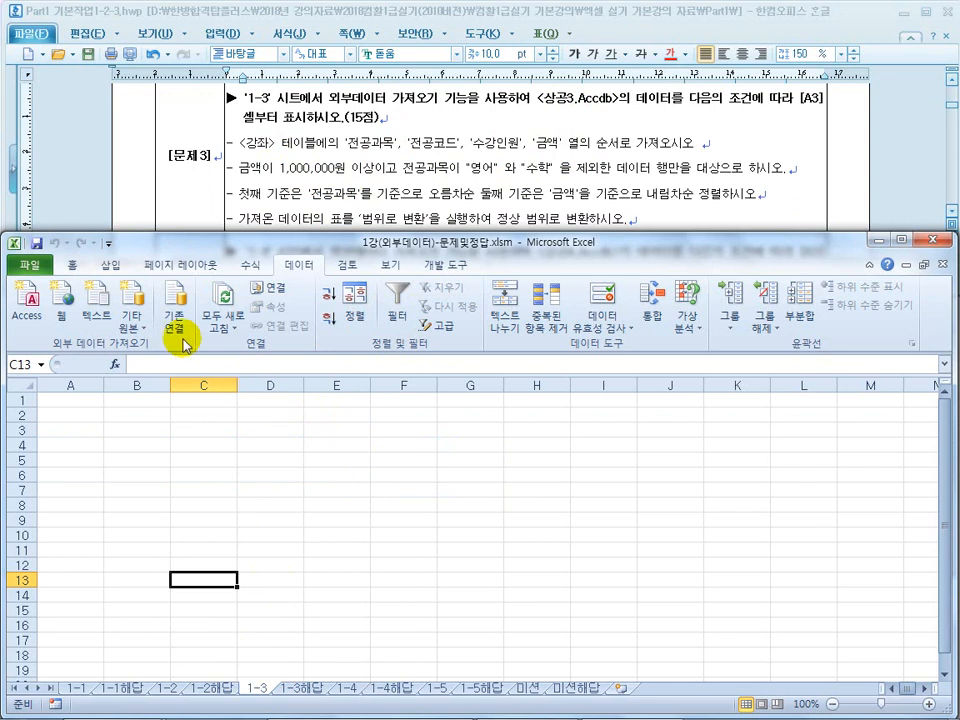
{"action": "left_click", "coordinate": [131, 328]}
{"action": "left_click", "coordinate": [197, 535]}
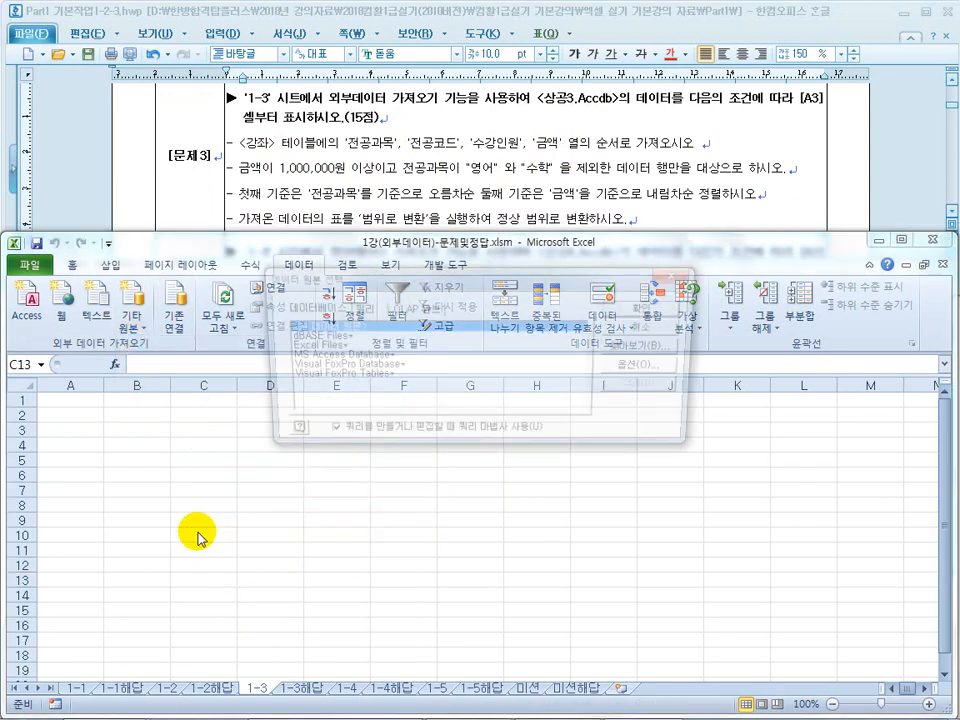
{"action": "double_click", "coordinate": [325, 365]}
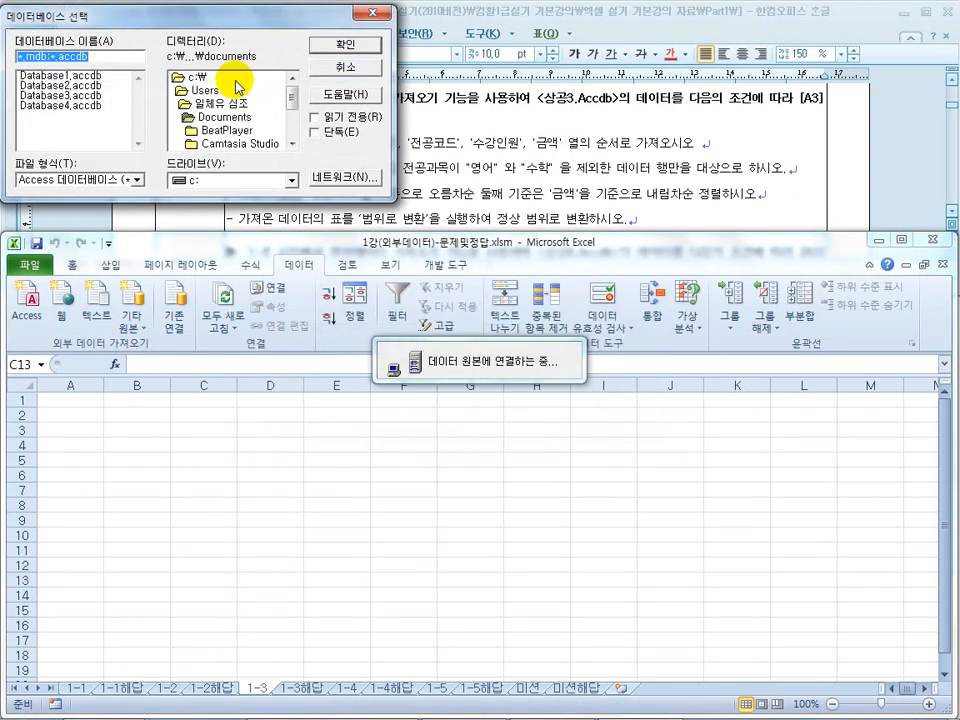
Browse from the root of drive C to the exercise folder and load 상공3.accdb as the query database
{"action": "left_click_drag", "start_coordinate": [231, 21], "coordinate": [297, 303]}
{"action": "double_click", "coordinate": [252, 365]}
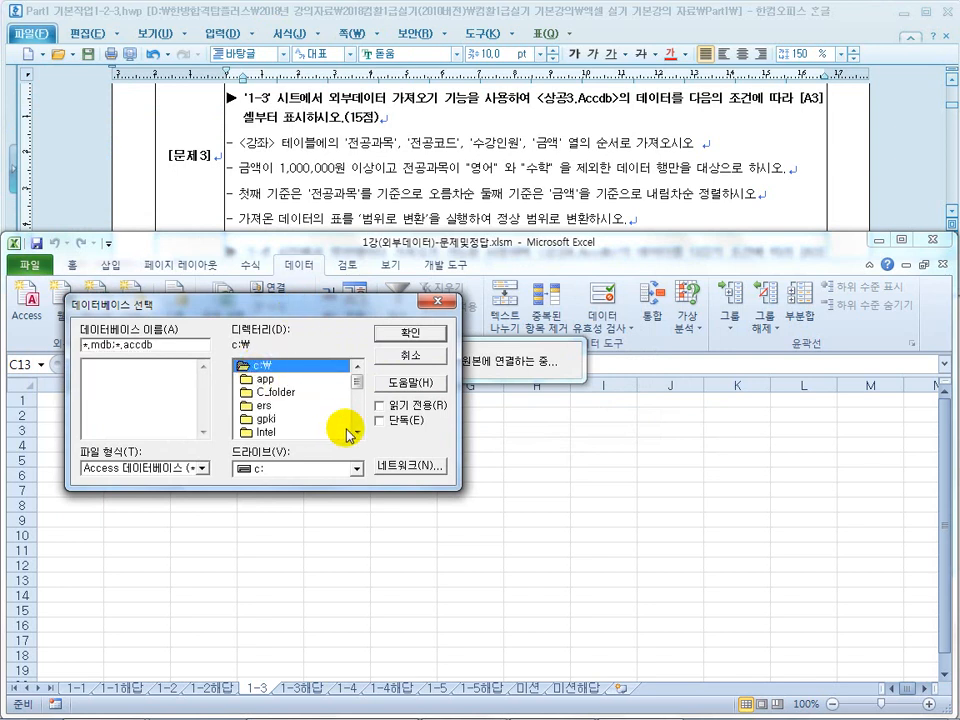
{"action": "left_click", "coordinate": [355, 429]}
{"action": "scroll", "coordinate": [300, 410], "scroll_direction": "down", "scroll_amount": 1}
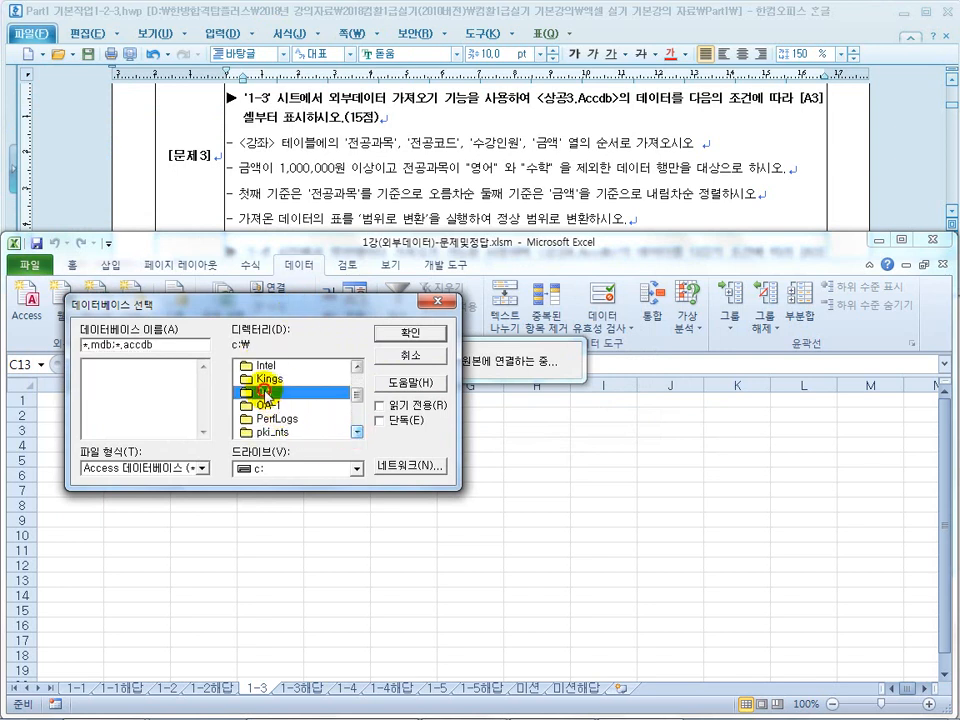
{"action": "double_click", "coordinate": [261, 388]}
{"action": "left_click", "coordinate": [130, 394]}
{"action": "double_click", "coordinate": [130, 394]}
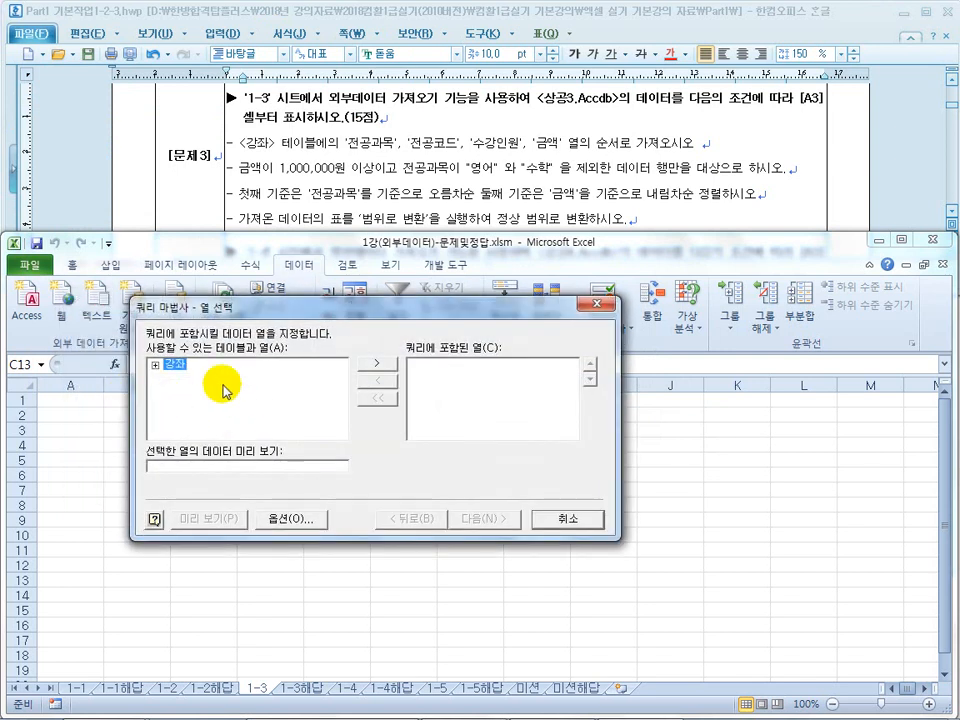
Add the 강좌 columns 전공과목, 전공코드, 수강인원 and 금액 to the query in that order and continue to the data filter
{"action": "left_click", "coordinate": [154, 365]}
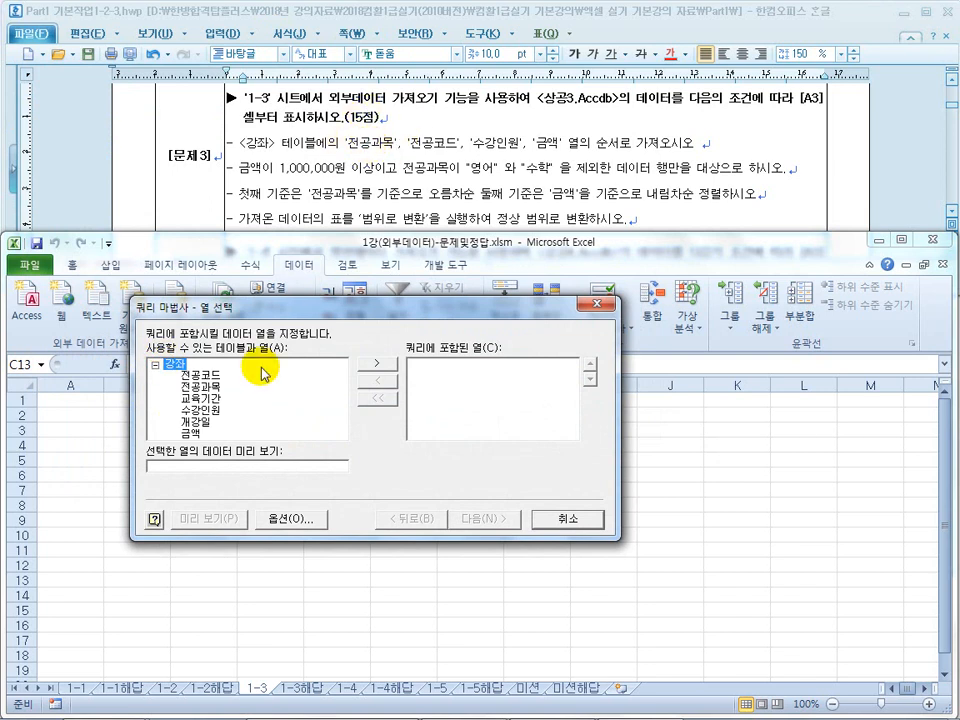
{"action": "double_click", "coordinate": [211, 385]}
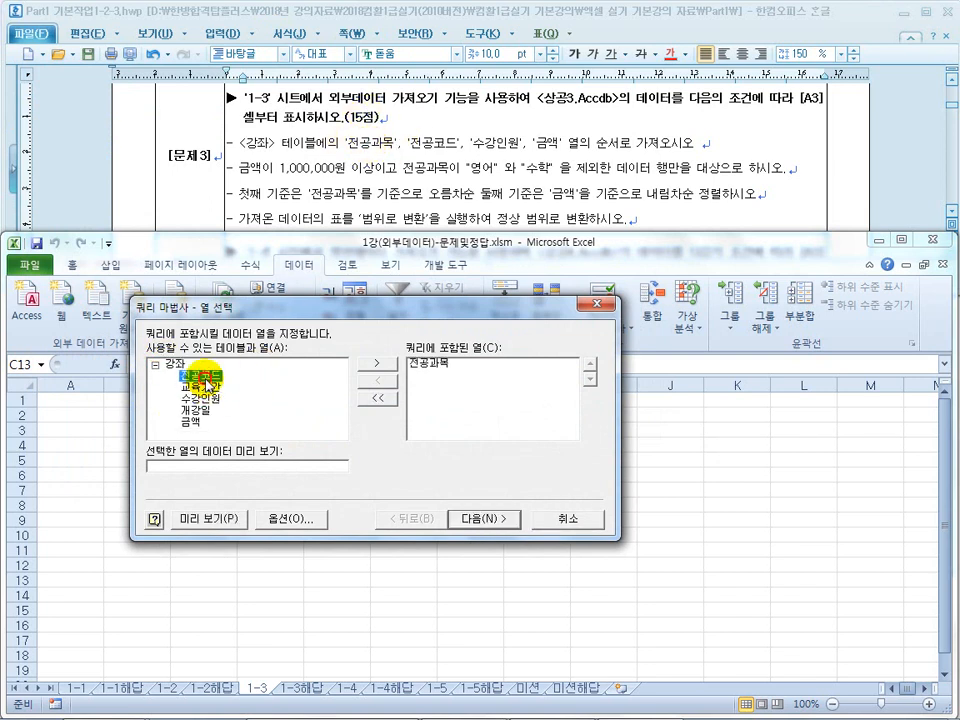
{"action": "double_click", "coordinate": [196, 376]}
{"action": "double_click", "coordinate": [205, 390]}
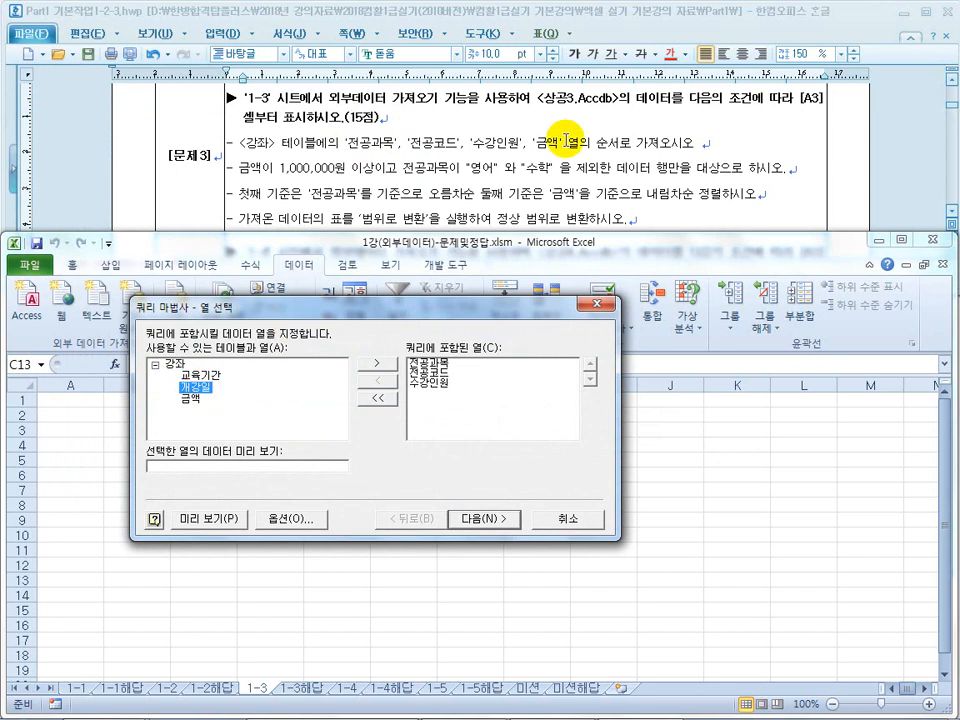
{"action": "left_click", "coordinate": [200, 401]}
{"action": "double_click", "coordinate": [200, 401]}
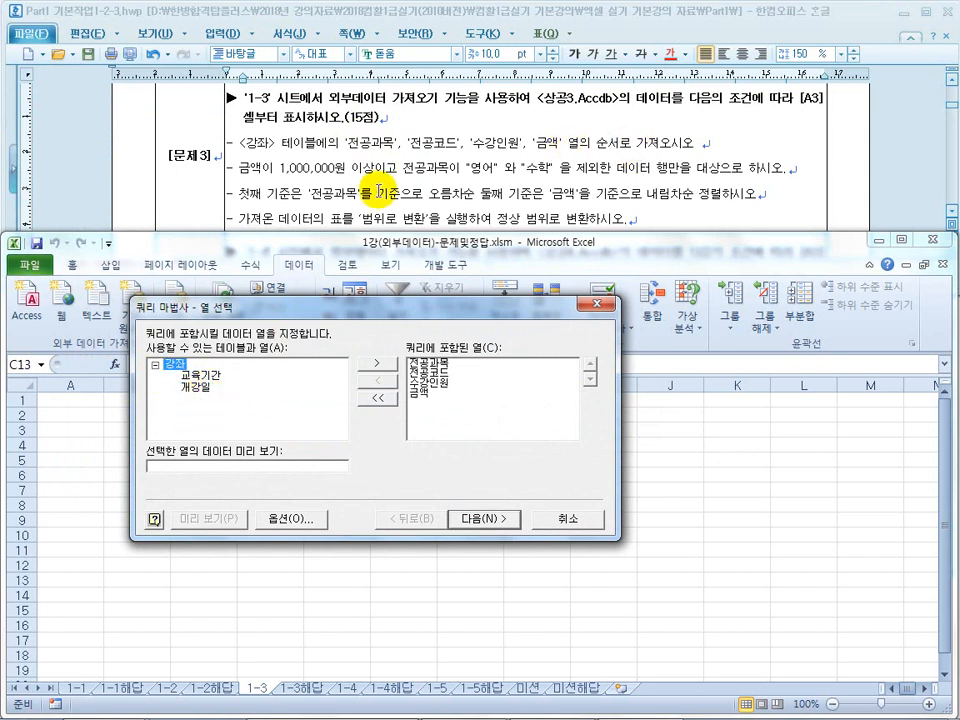
{"action": "left_click", "coordinate": [462, 519]}
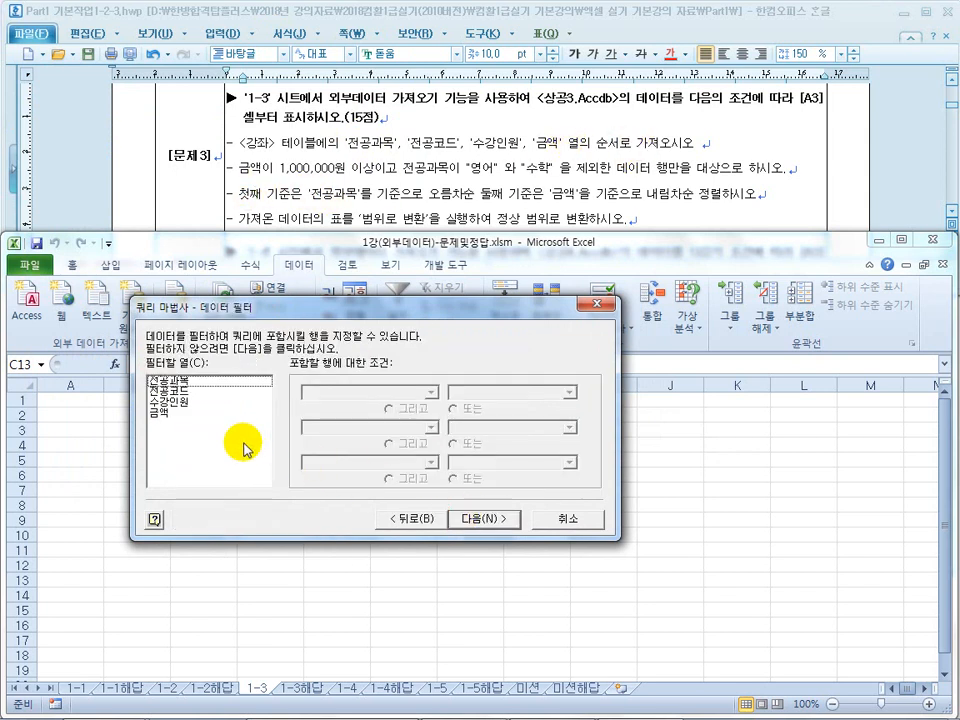
Filter 금액 to values greater than or equal to 1000000
{"action": "left_click", "coordinate": [176, 404]}
{"action": "left_click", "coordinate": [174, 411]}
{"action": "left_click", "coordinate": [431, 392]}
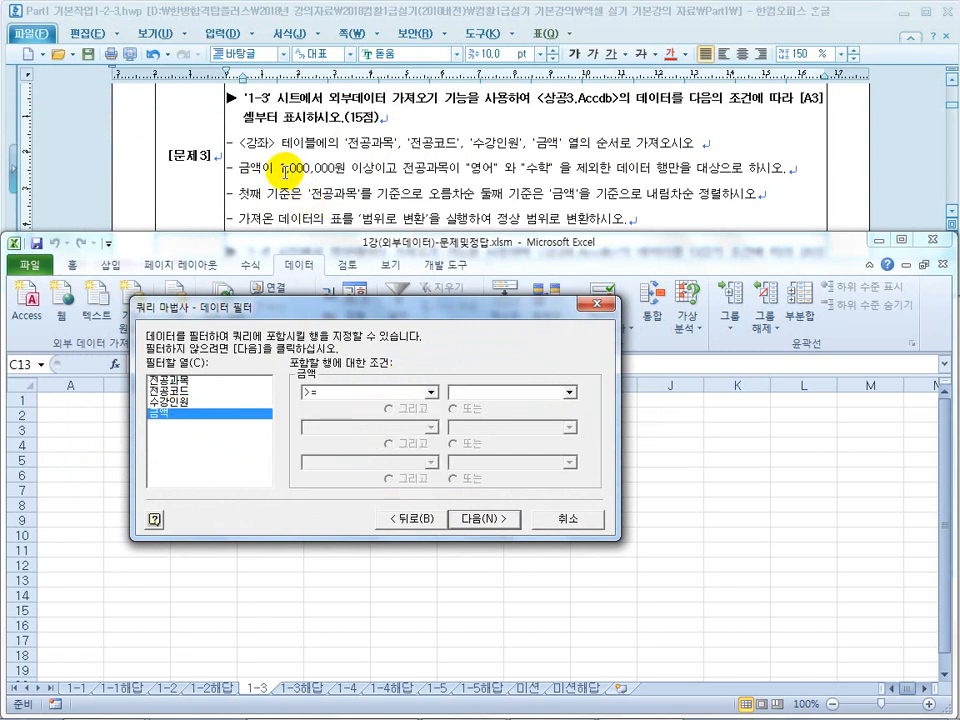
{"action": "left_click", "coordinate": [569, 397]}
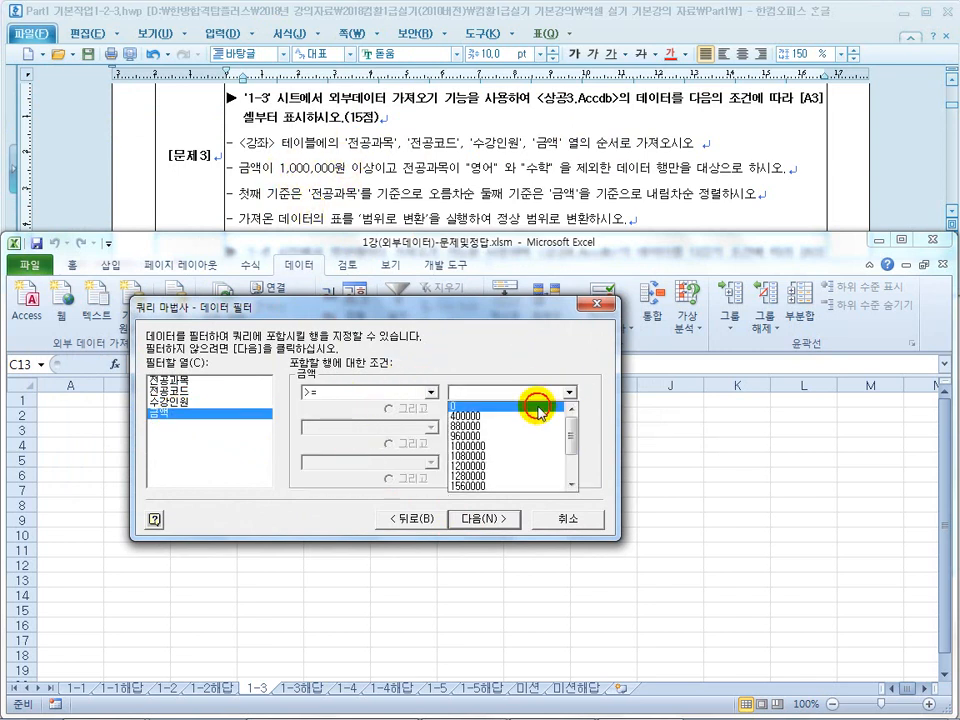
{"action": "left_click", "coordinate": [483, 447]}
{"action": "left_click", "coordinate": [495, 391]}
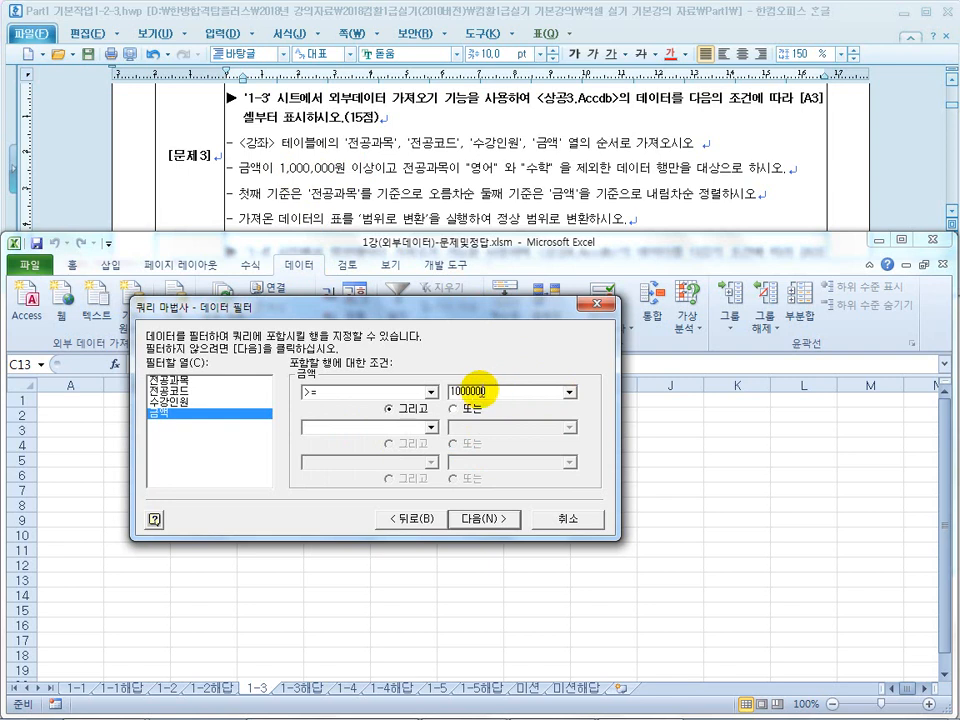
{"action": "left_click", "coordinate": [456, 391]}
{"action": "type", "text": ","}
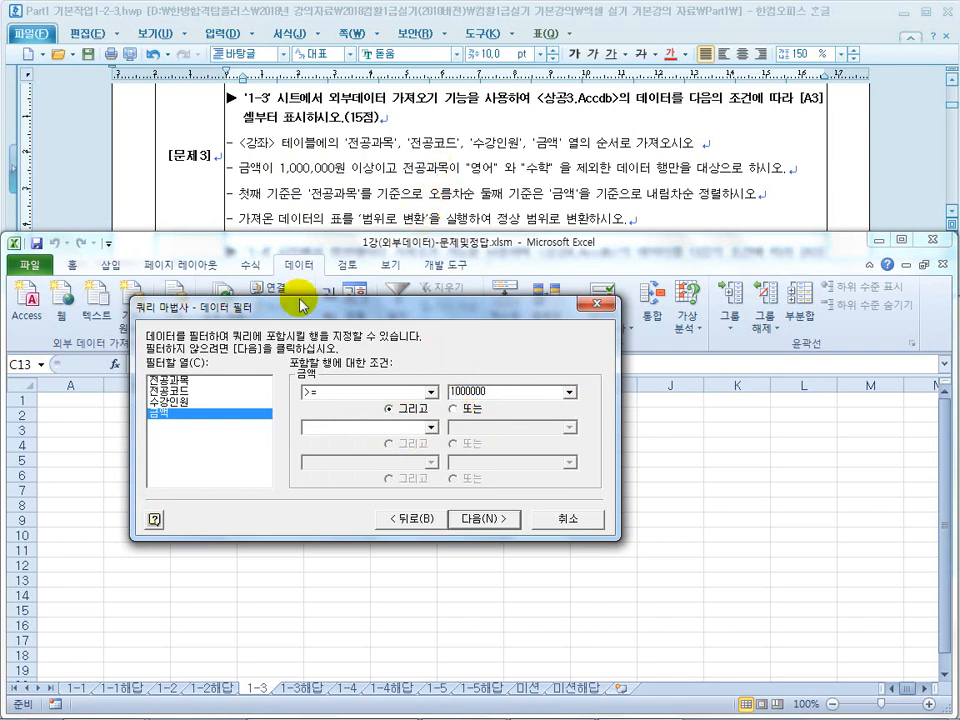
Set the 전공과목 filter to equal 영어 or equal 수학, joining the two conditions with 또는
{"action": "left_click", "coordinate": [168, 381]}
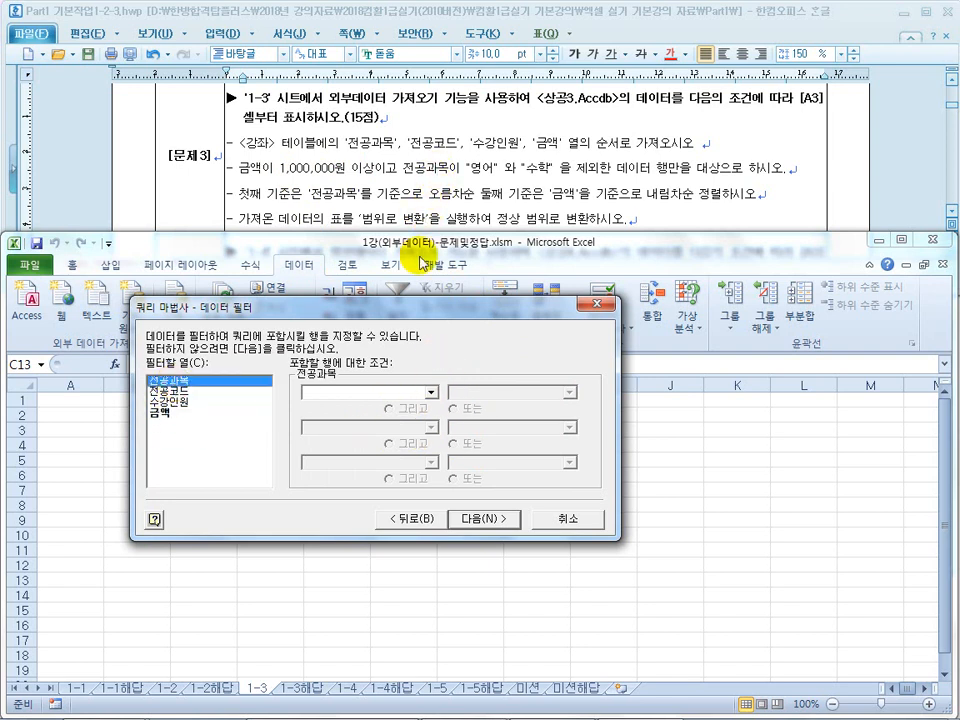
{"action": "left_click", "coordinate": [431, 393]}
{"action": "left_click", "coordinate": [366, 409]}
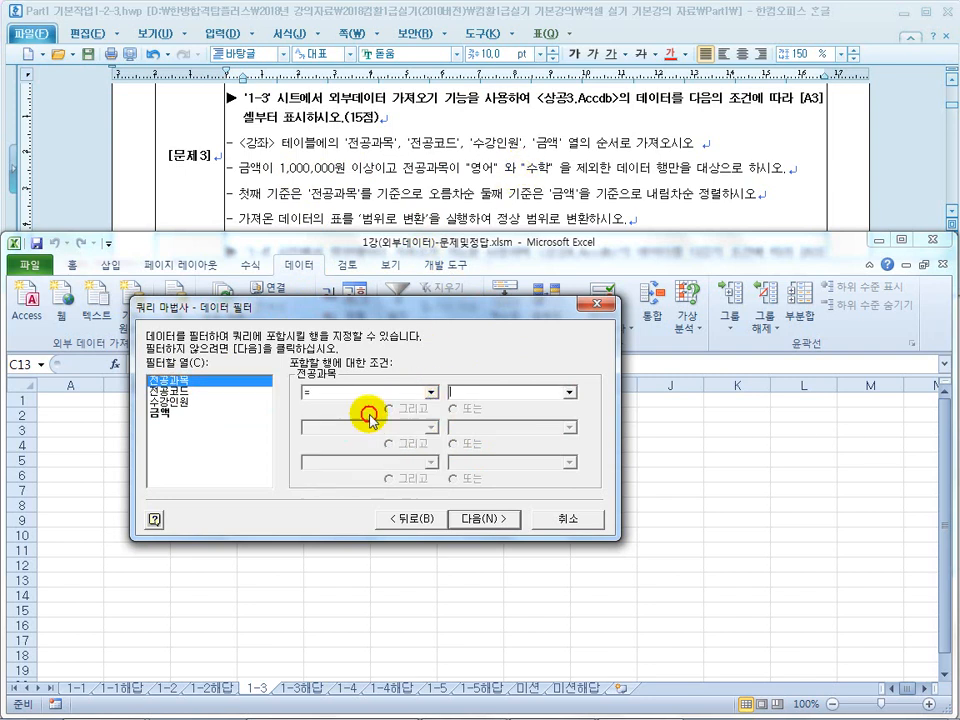
{"action": "left_click", "coordinate": [568, 393]}
{"action": "left_click", "coordinate": [497, 437]}
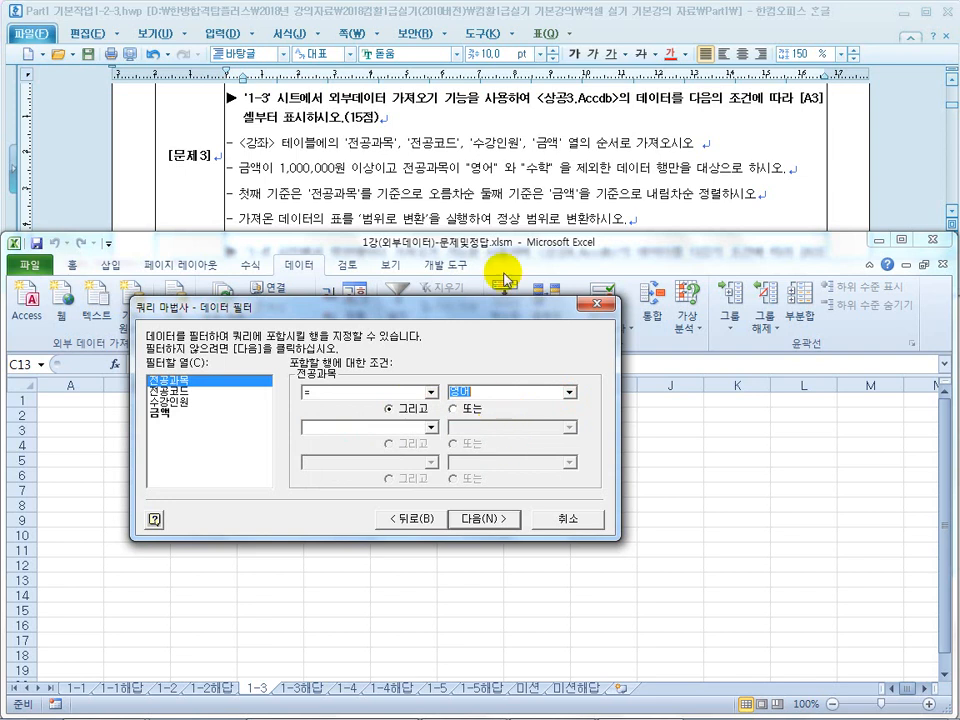
{"action": "left_click", "coordinate": [458, 409]}
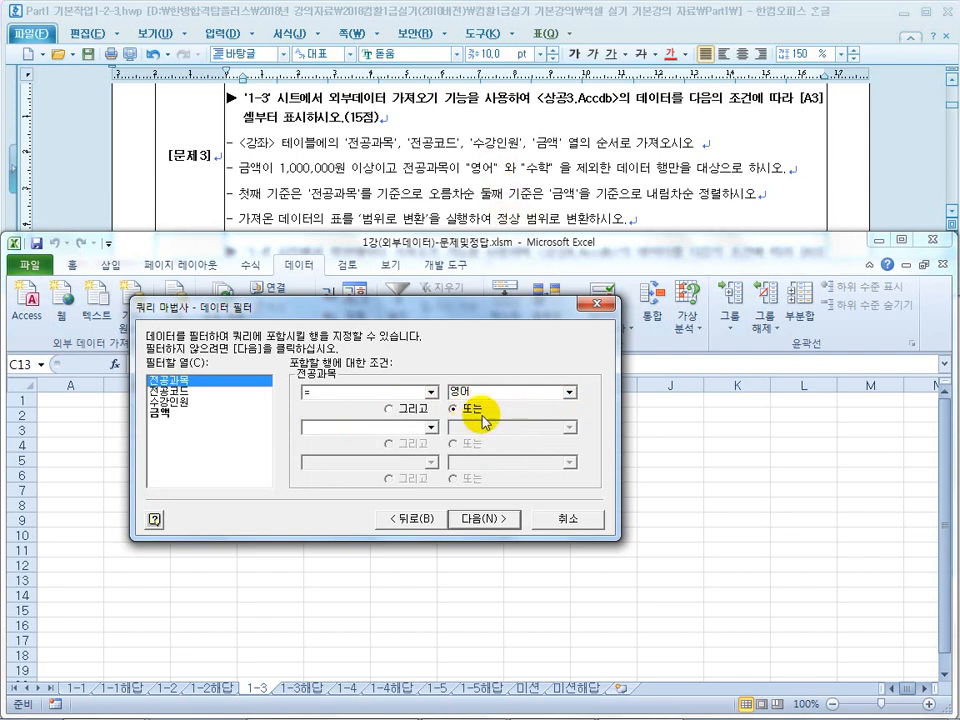
{"action": "left_click", "coordinate": [431, 427]}
{"action": "left_click", "coordinate": [381, 449]}
{"action": "left_click", "coordinate": [568, 428]}
{"action": "left_click", "coordinate": [503, 462]}
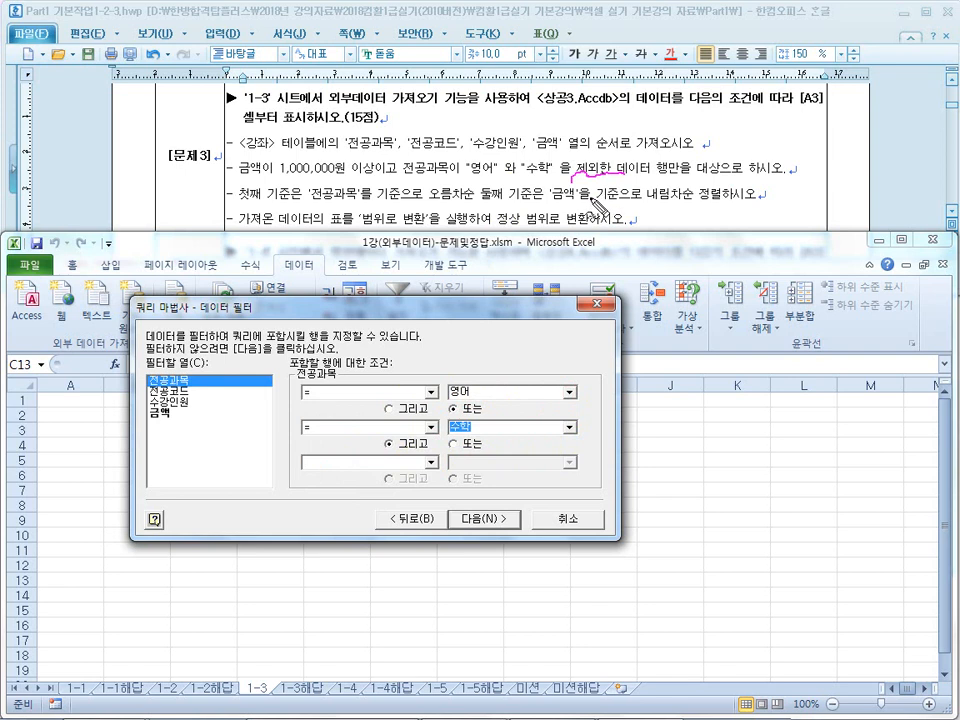
Change both 전공과목 conditions to the <> operator and join them with 그리고 to exclude 영어 and 수학
{"action": "left_click", "coordinate": [393, 391]}
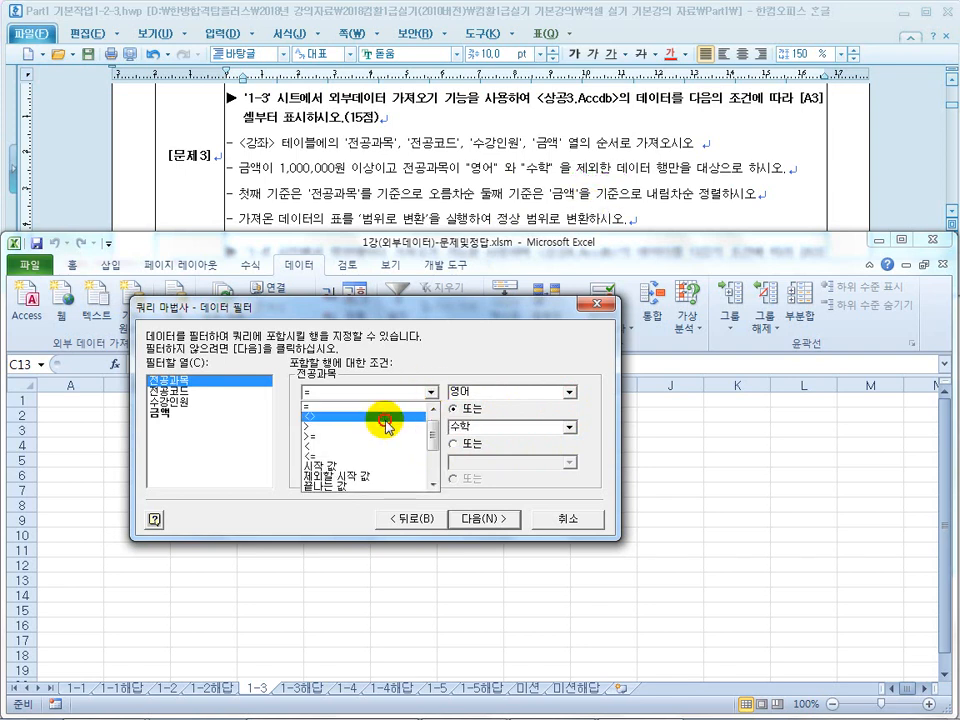
{"action": "left_click", "coordinate": [385, 424]}
{"action": "left_click", "coordinate": [431, 427]}
{"action": "left_click", "coordinate": [396, 456]}
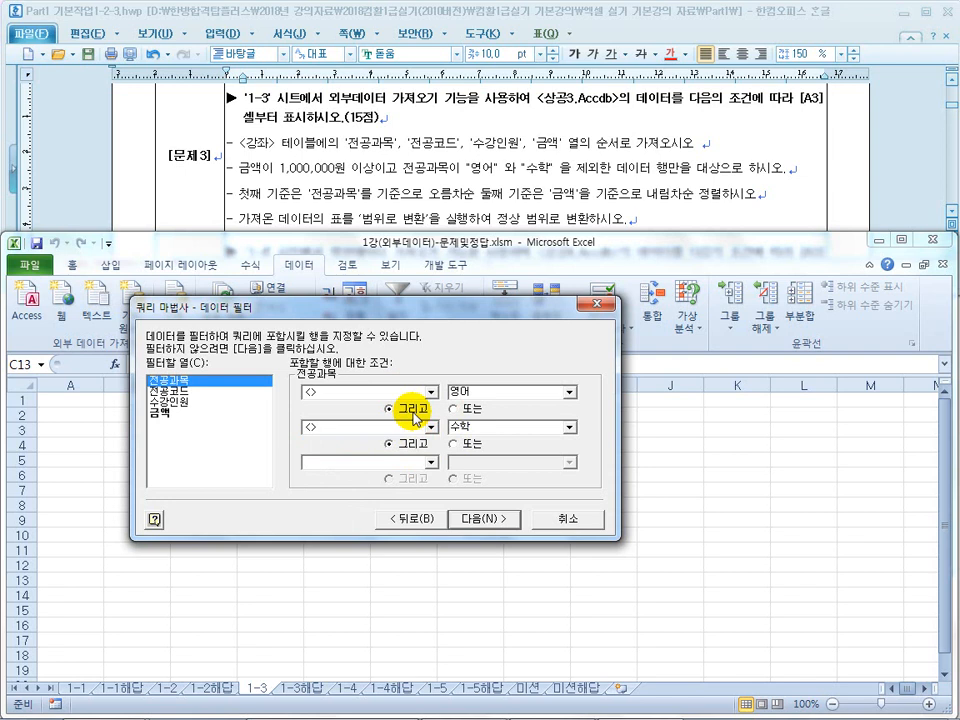
Switch to the lecture slideshow and review the solution slides for problem 2 and problem 3
{"action": "key", "text": "super"}
{"action": "left_click", "coordinate": [379, 706]}
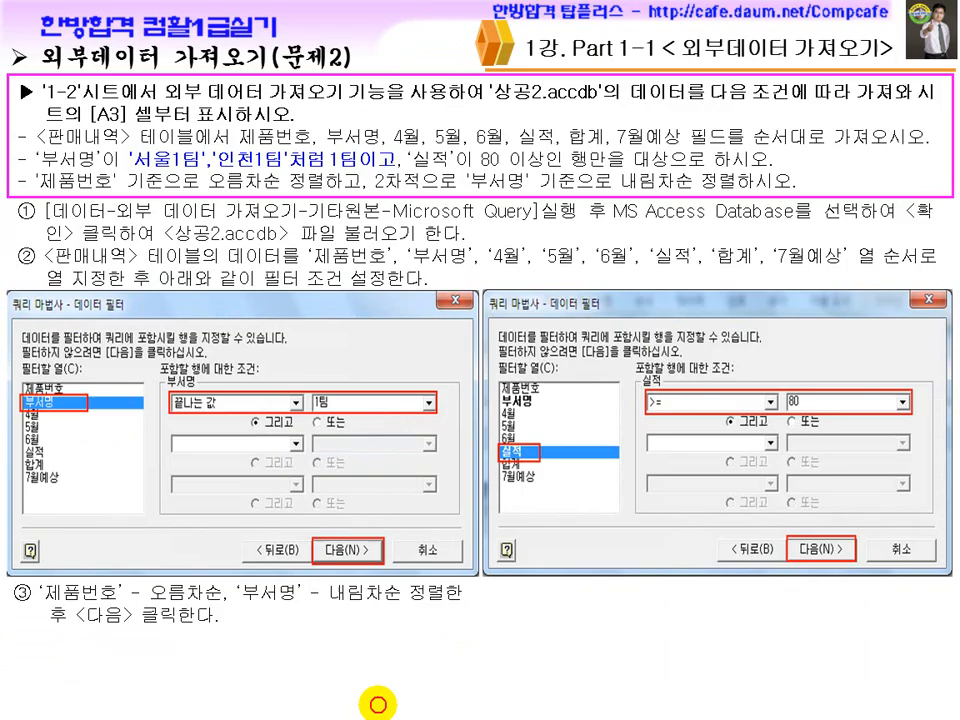
{"action": "left_click", "coordinate": [410, 440]}
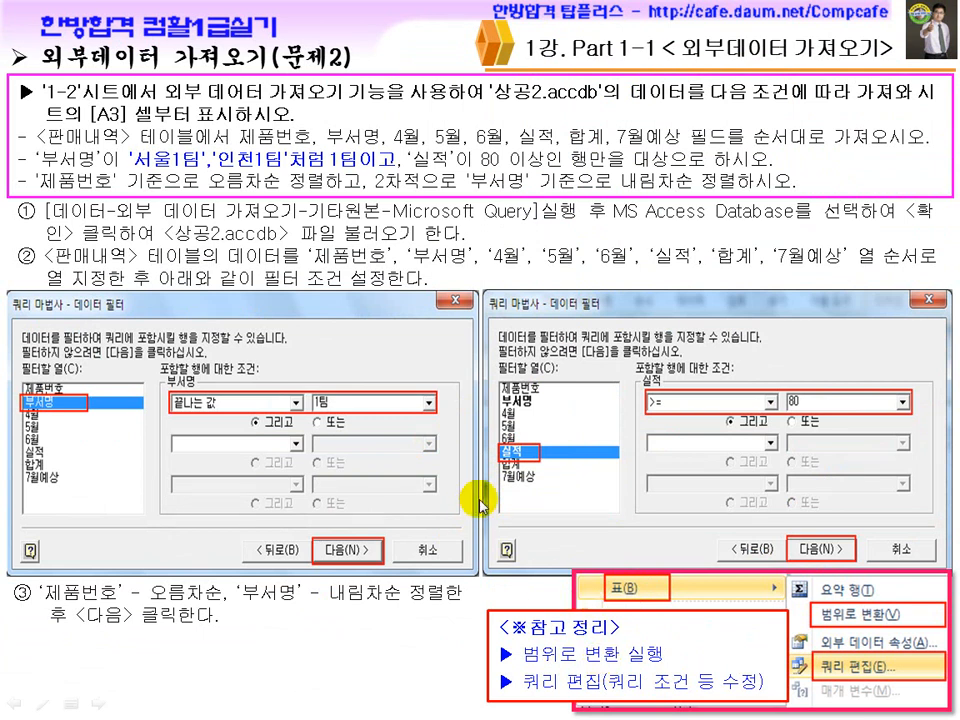
{"action": "left_click", "coordinate": [328, 413]}
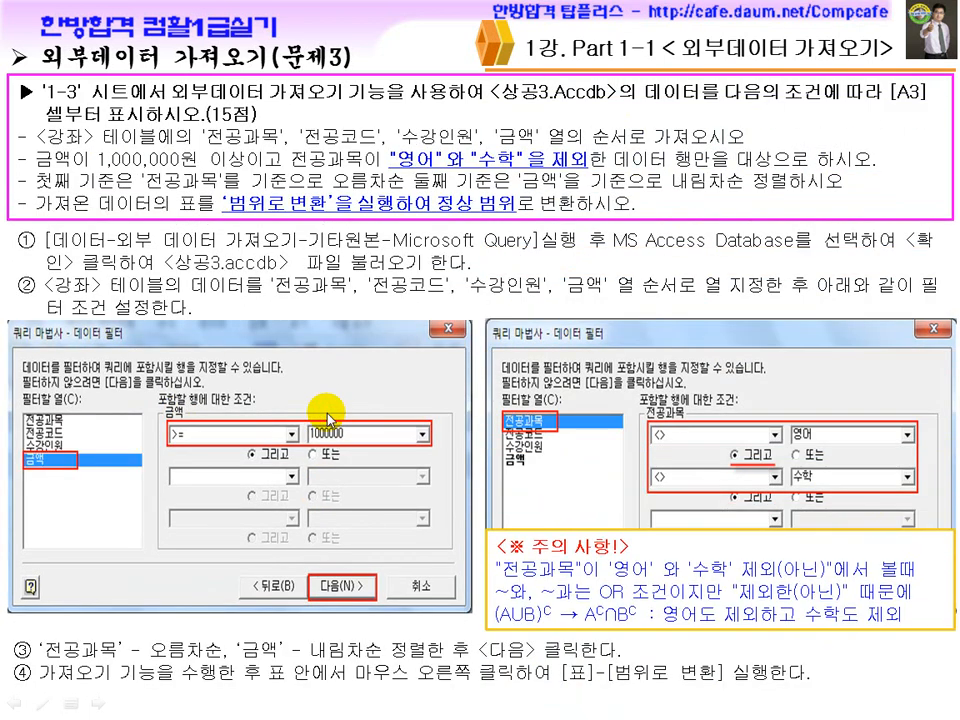
Mark up the caution note on the problem 3 slide with the pen, highlighting 와, OR 조건 and 제외한(아닌), plus the 또는 option
{"action": "key", "text": "ctrl+p"}
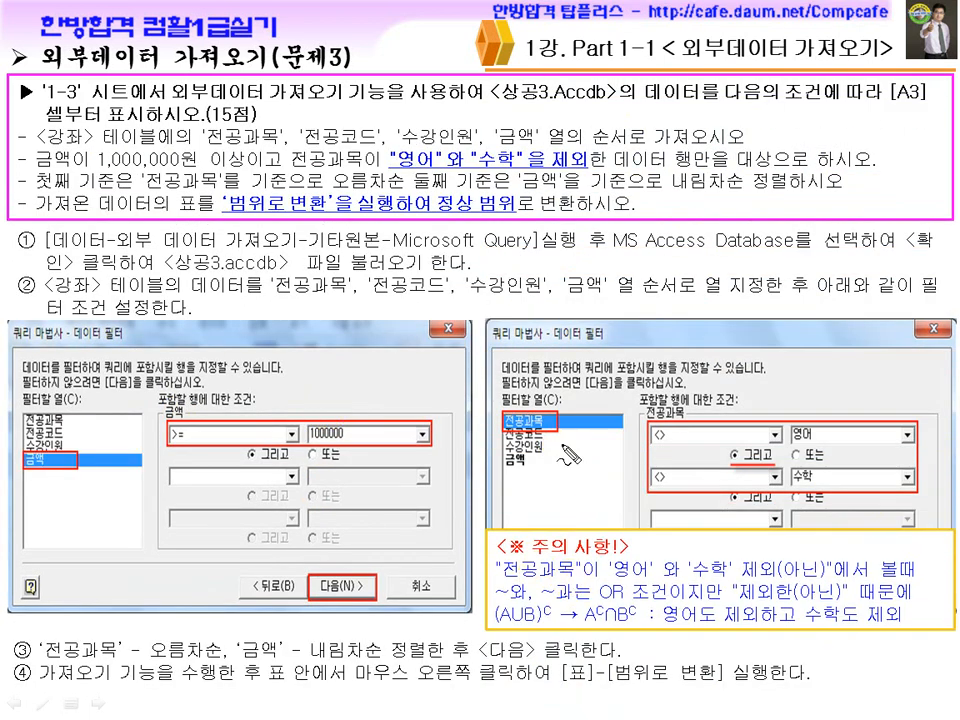
{"action": "left_click_drag", "start_coordinate": [618, 580], "coordinate": [700, 580]}
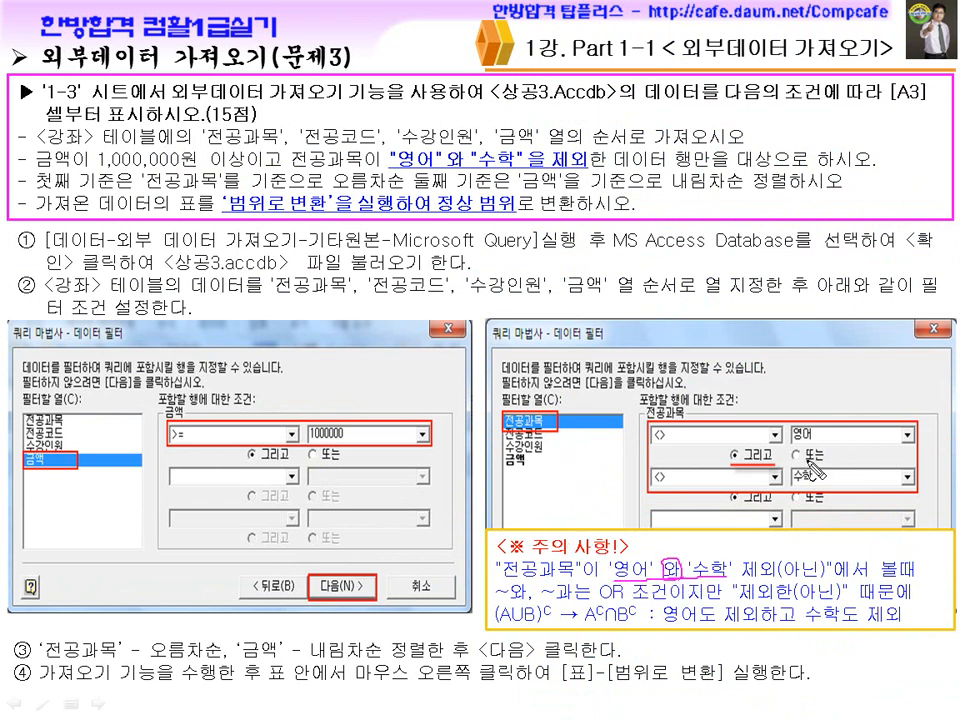
{"action": "left_click_drag", "start_coordinate": [737, 585], "coordinate": [816, 604]}
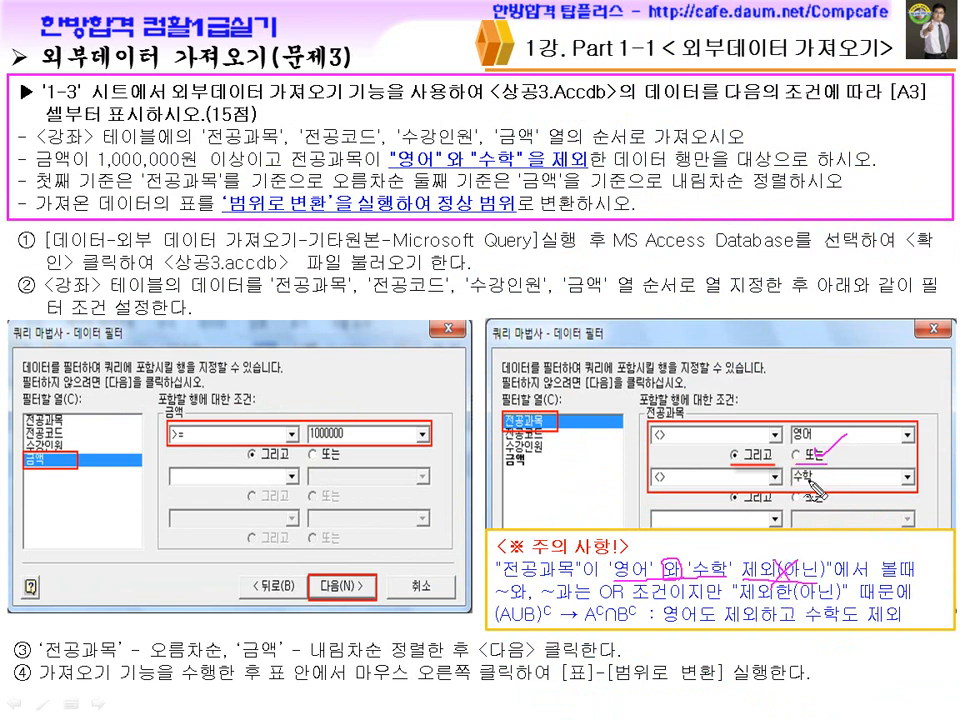
{"action": "left_click_drag", "start_coordinate": [492, 600], "coordinate": [604, 600]}
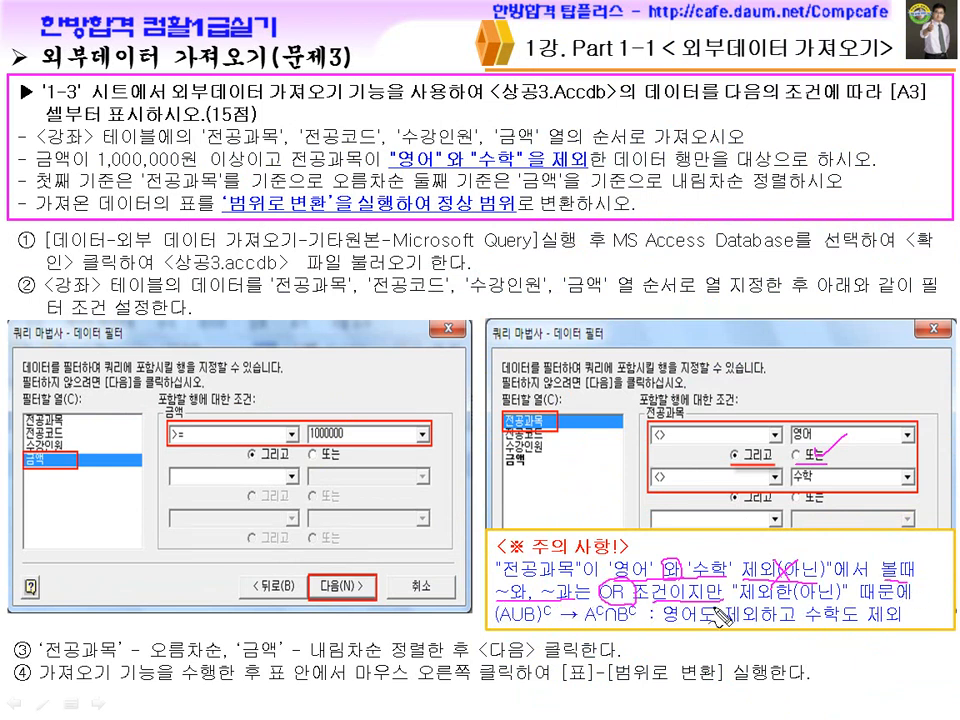
{"action": "left_click_drag", "start_coordinate": [752, 600], "coordinate": [872, 604]}
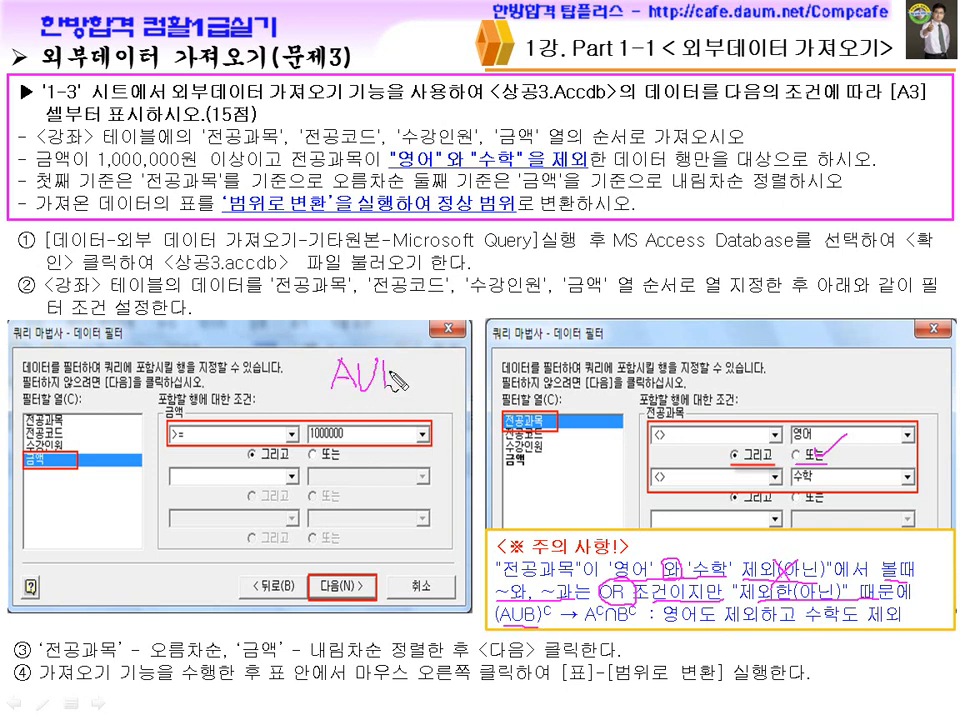
Handwrite (A∪B)^C and A^C∩B^C over the problem 3 slide, underline the note's last line, and erase all the ink
{"action": "left_click_drag", "start_coordinate": [391, 380], "coordinate": [384, 391]}
{"action": "left_click_drag", "start_coordinate": [402, 346], "coordinate": [390, 408]}
{"action": "left_click_drag", "start_coordinate": [334, 344], "coordinate": [338, 415]}
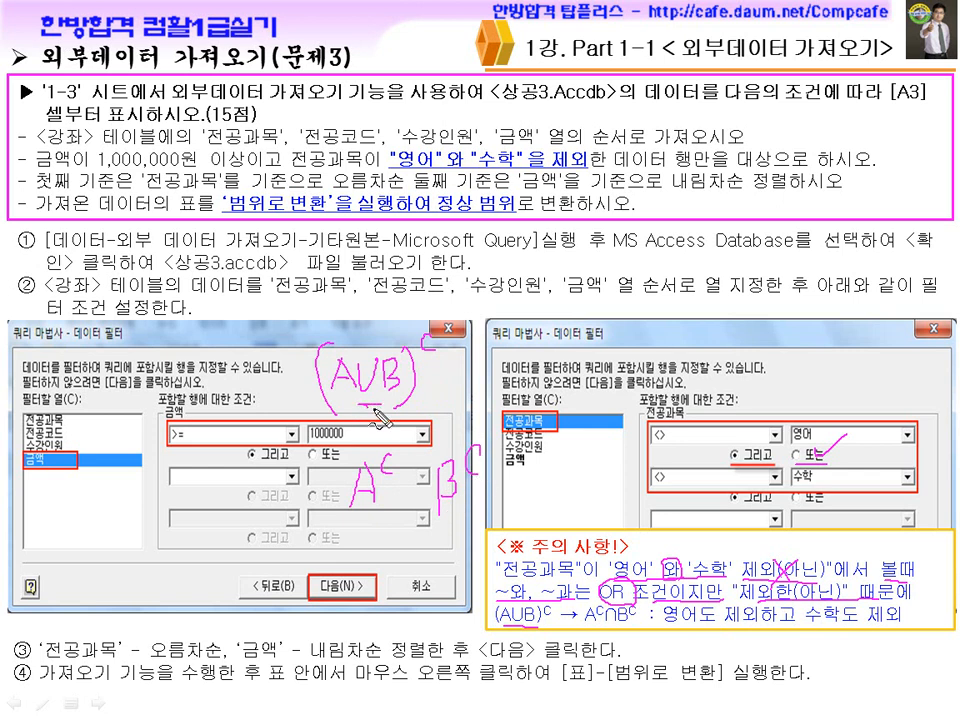
{"action": "left_click_drag", "start_coordinate": [419, 455], "coordinate": [414, 503]}
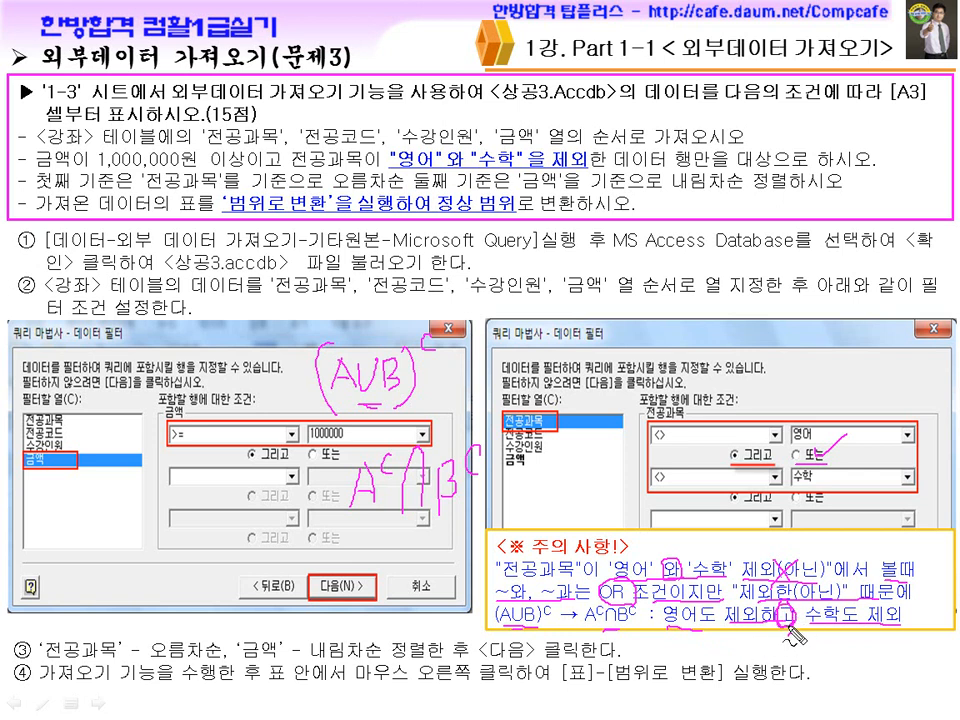
{"action": "key", "text": "e"}
{"action": "key", "text": "Escape"}
Switch back to Microsoft Query, keep 그리고 between the two 전공과목 conditions, and continue from the data filter to the sort order
{"action": "key", "text": "super"}
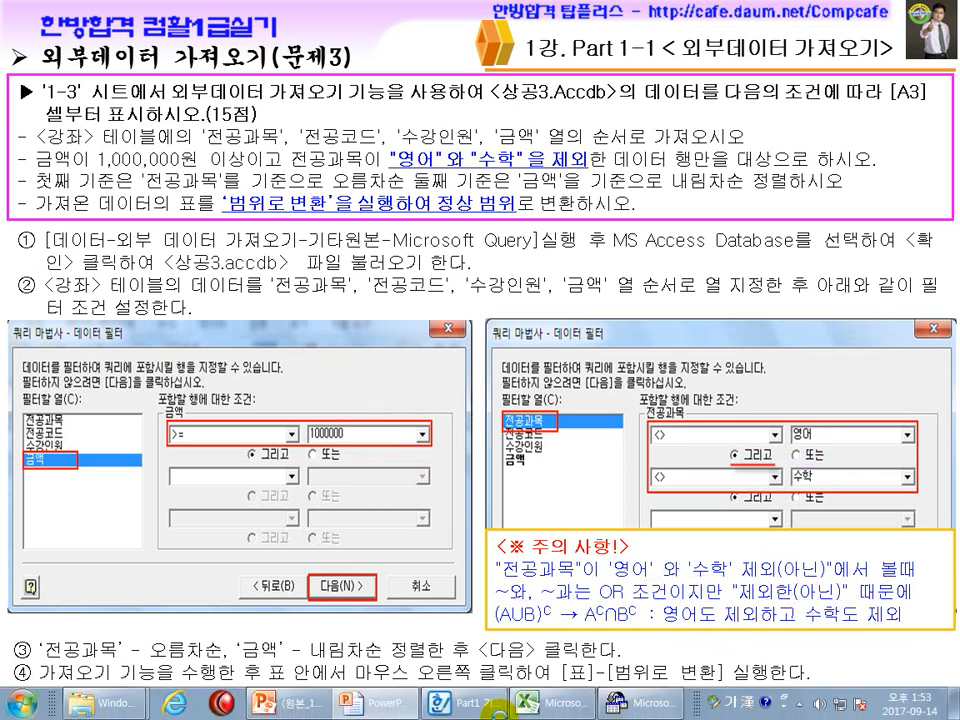
{"action": "left_click", "coordinate": [630, 704]}
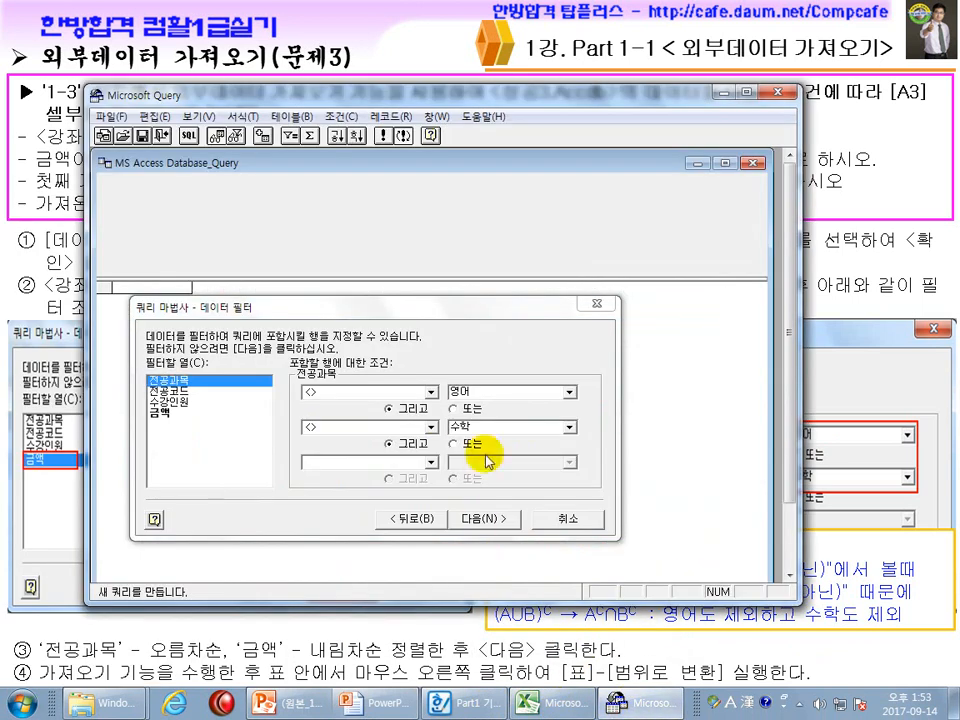
{"action": "left_click", "coordinate": [403, 411]}
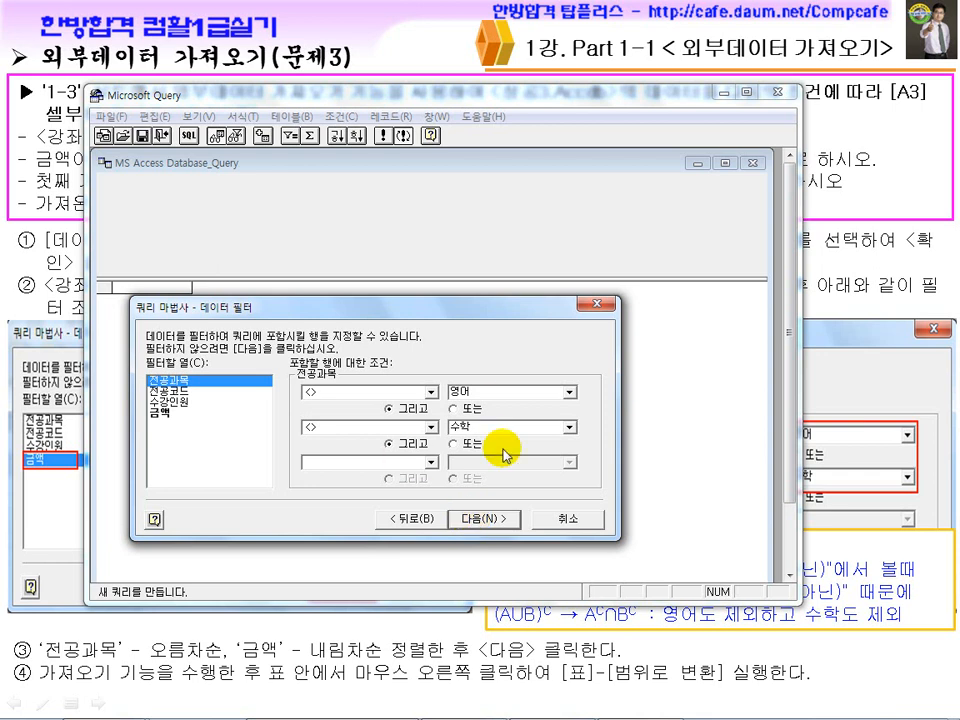
{"action": "key", "text": "super"}
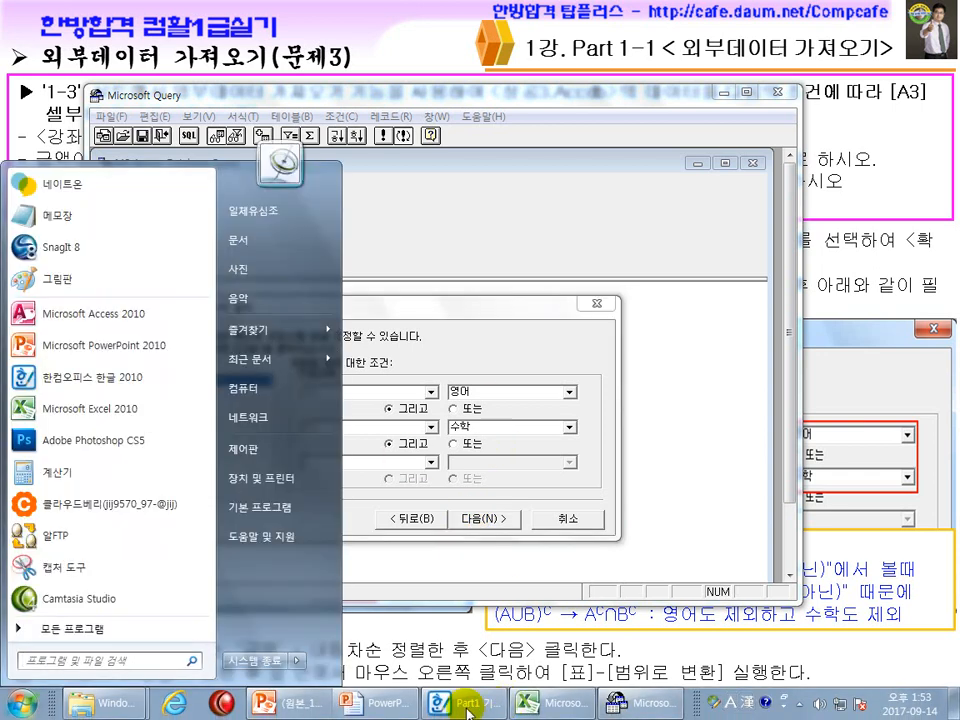
{"action": "left_click", "coordinate": [455, 703]}
{"action": "left_click", "coordinate": [555, 703]}
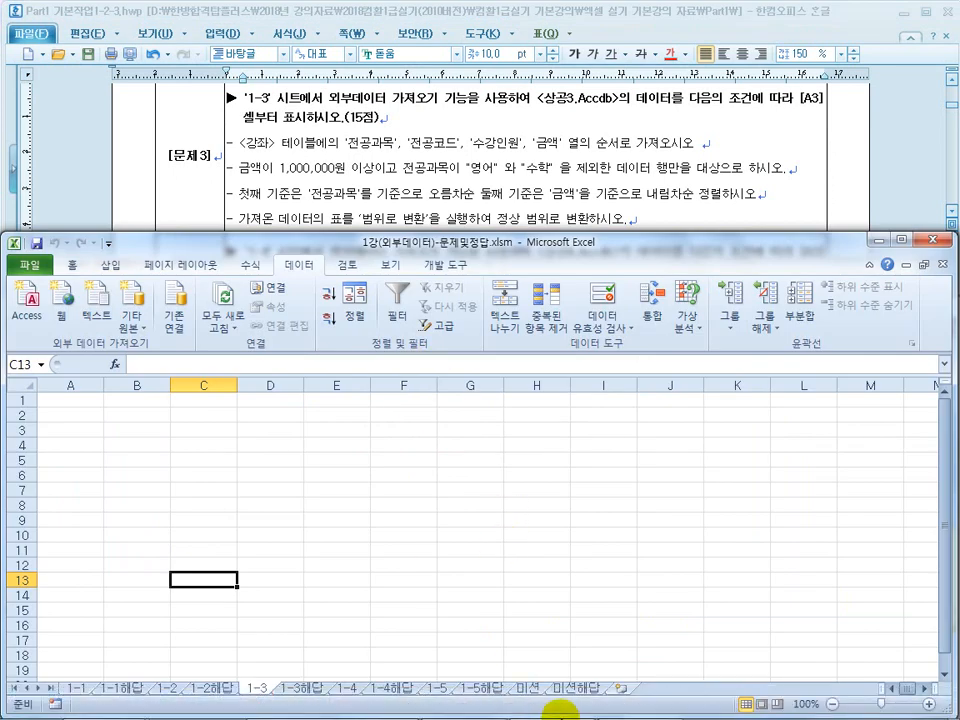
{"action": "left_click", "coordinate": [654, 705]}
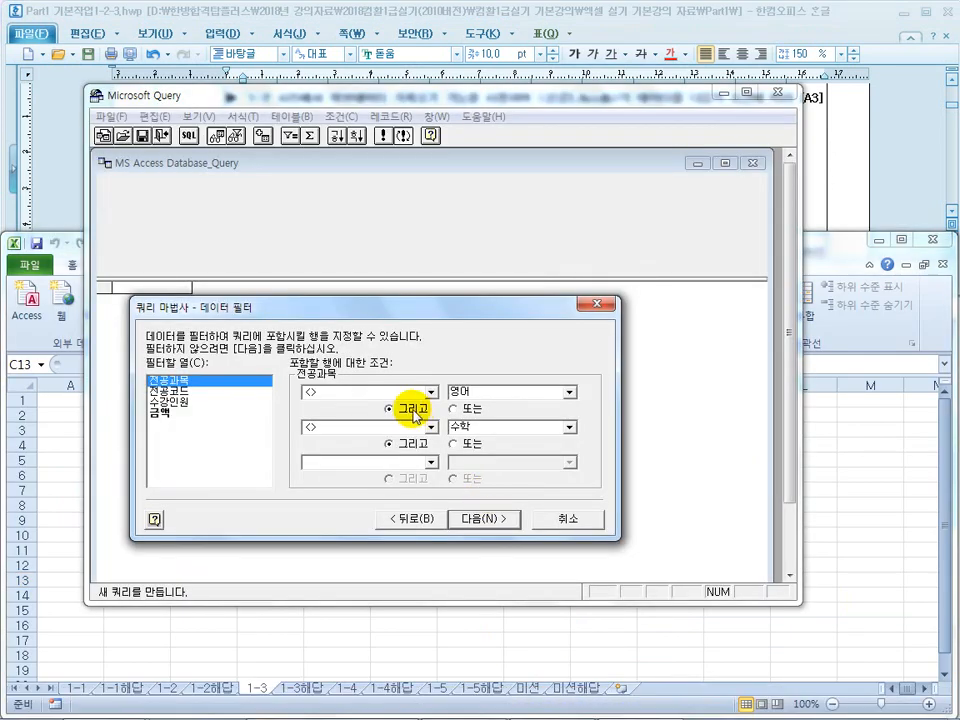
{"action": "left_click", "coordinate": [469, 520]}
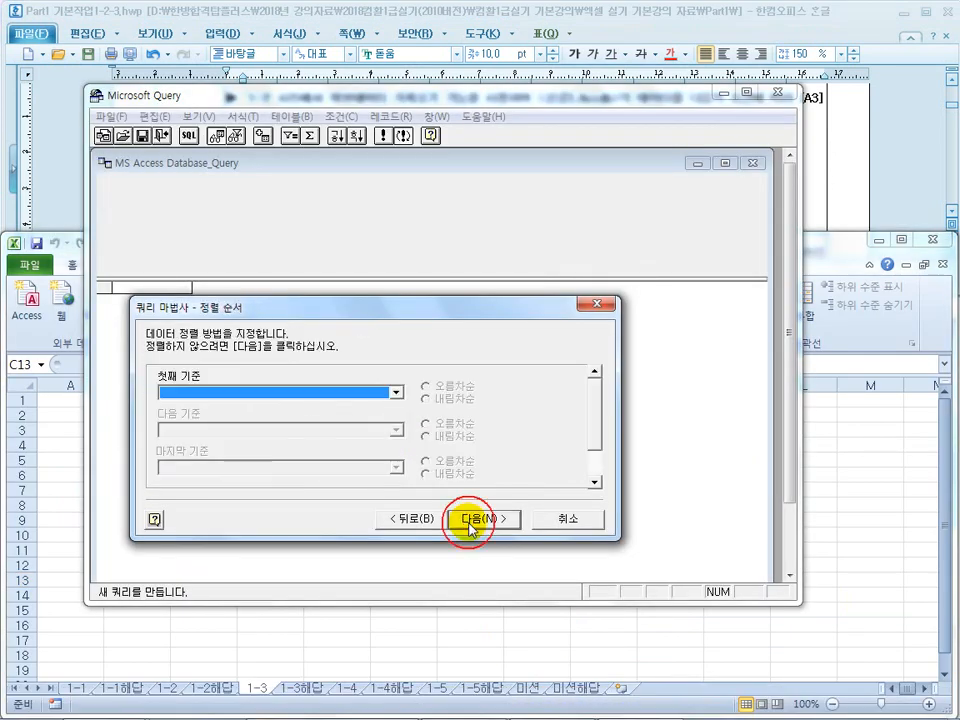
Sort the query by 전공과목 in ascending order (오름차순) and by 금액 in descending order (내림차순), checking against the problem text
{"action": "left_click", "coordinate": [822, 165]}
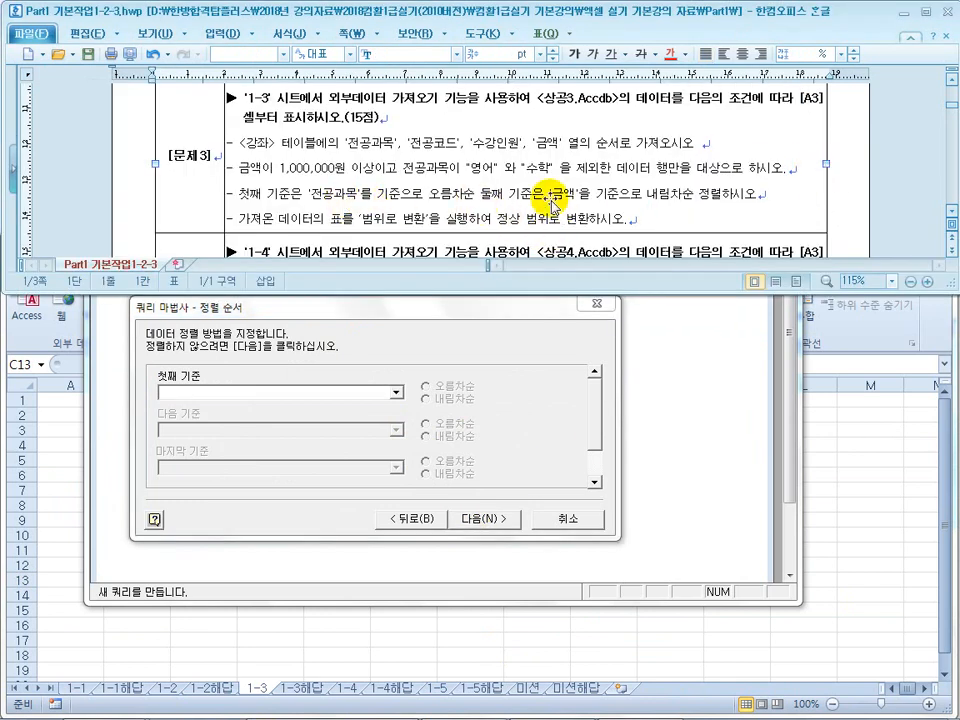
{"action": "left_click", "coordinate": [395, 392]}
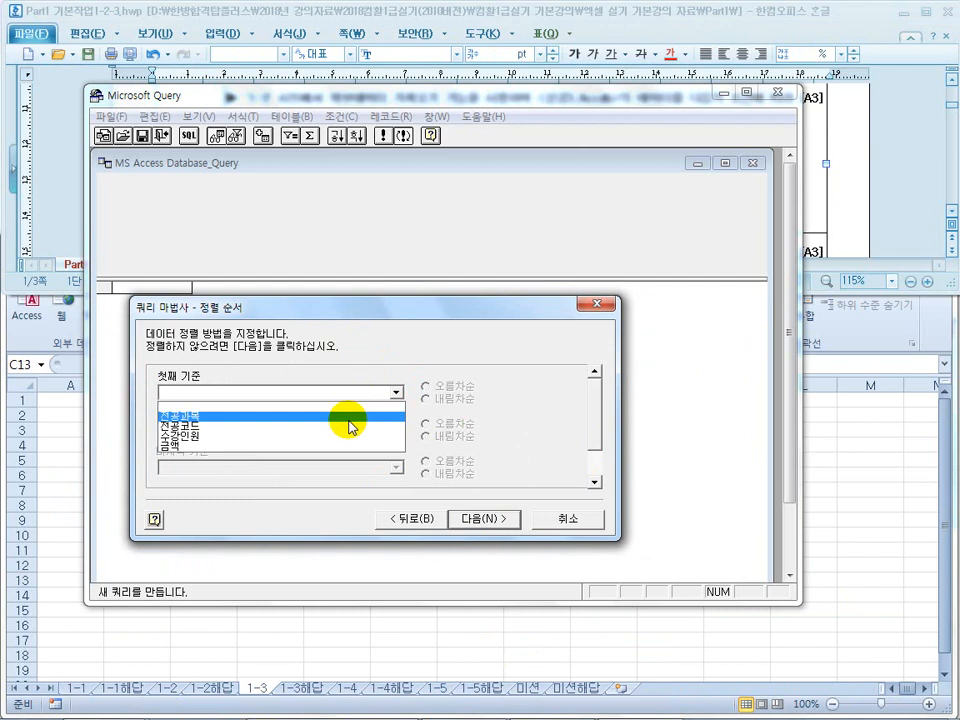
{"action": "left_click", "coordinate": [350, 418]}
{"action": "left_click", "coordinate": [396, 430]}
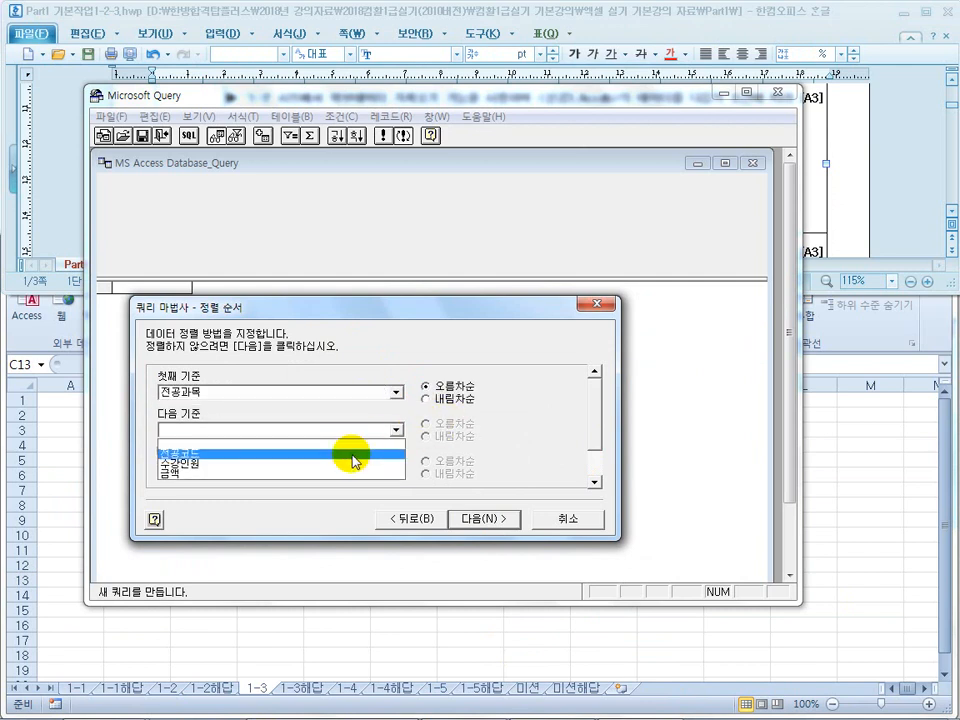
{"action": "left_click", "coordinate": [350, 472]}
{"action": "left_click", "coordinate": [440, 436]}
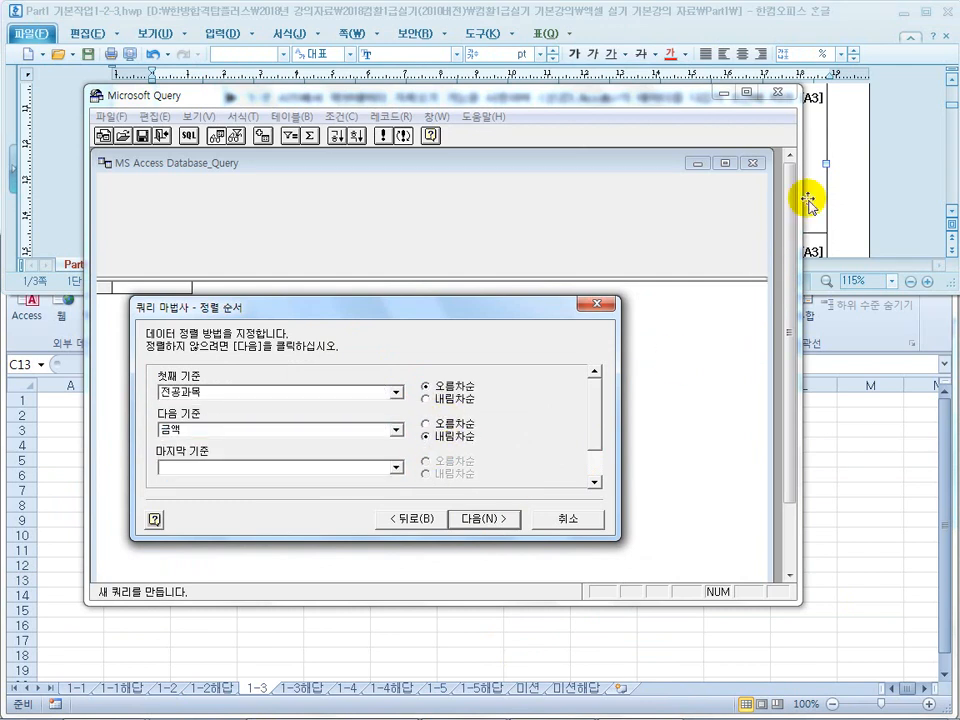
{"action": "left_click", "coordinate": [808, 200]}
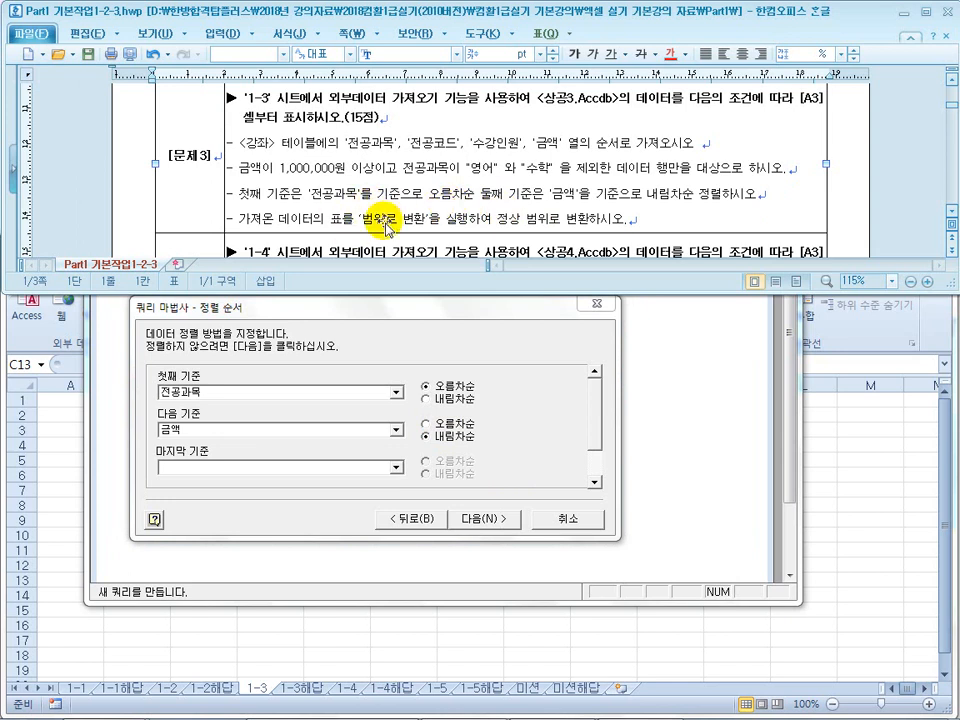
Finish the query wizard by returning the data to Excel and place it as a table at cell A3 of sheet 1-3
{"action": "left_click", "coordinate": [484, 518]}
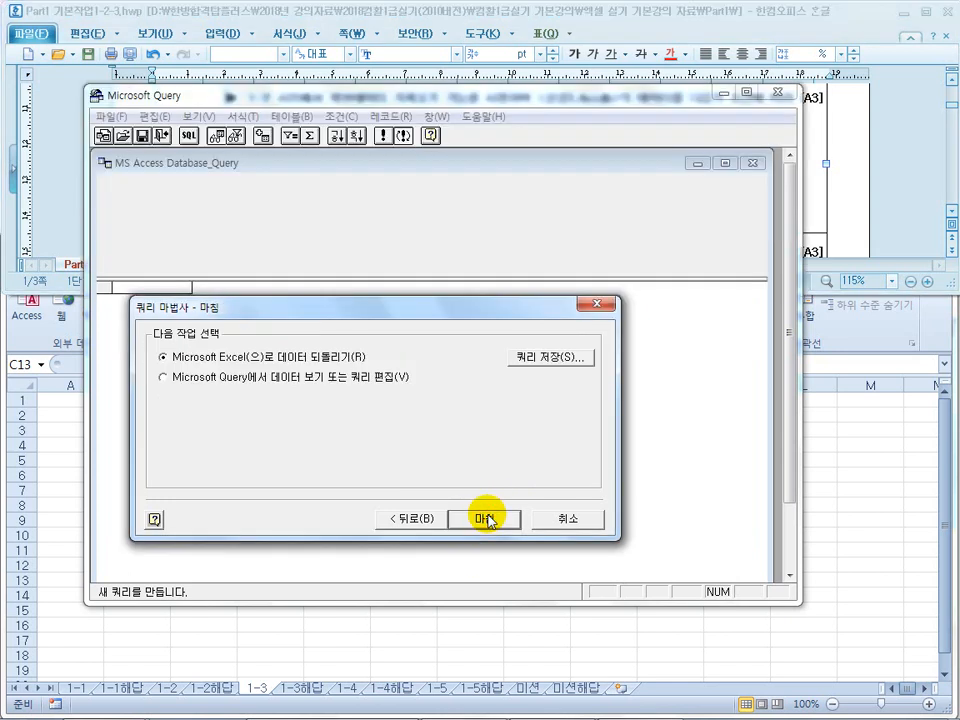
{"action": "left_click", "coordinate": [484, 518]}
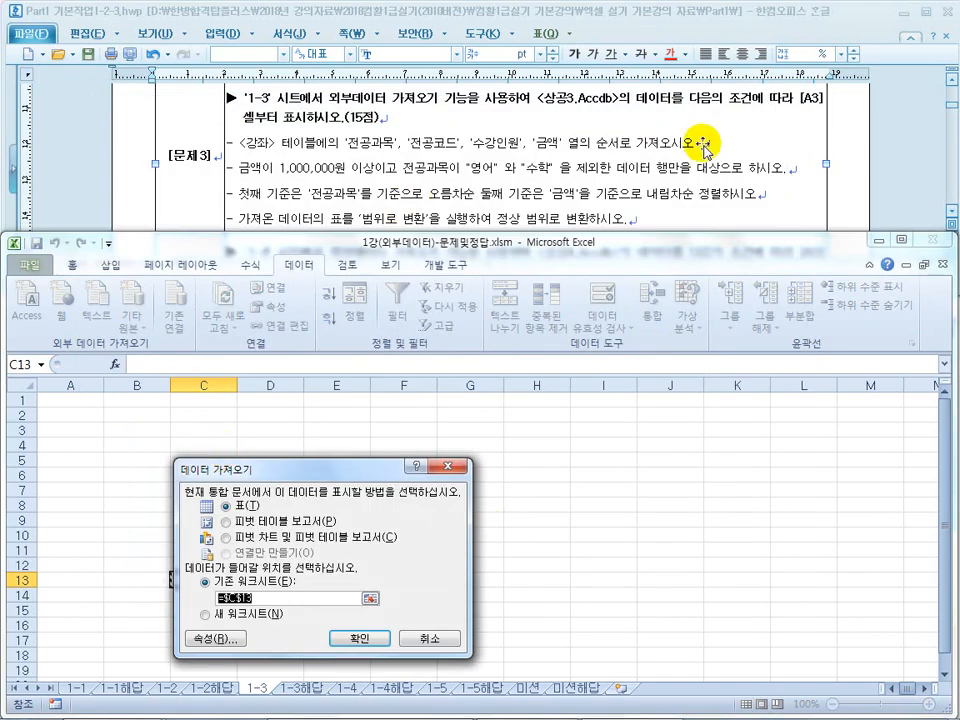
{"action": "left_click", "coordinate": [68, 429]}
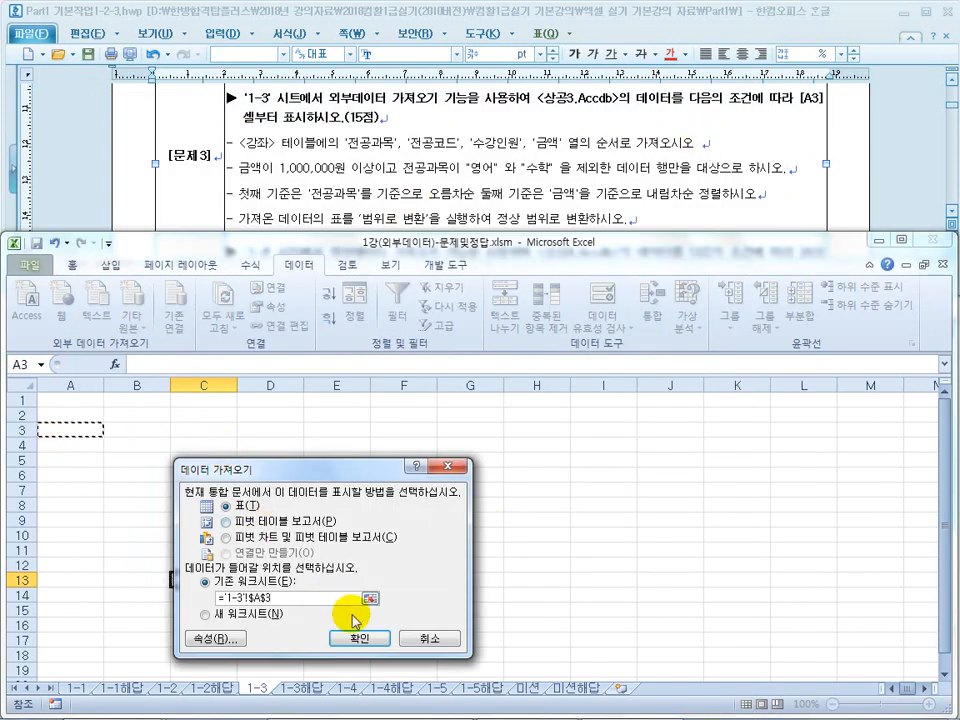
{"action": "left_click", "coordinate": [362, 645]}
Convert the imported table on sheet 1-3 to a normal range and accept removing the query definition
{"action": "right_click", "coordinate": [199, 458]}
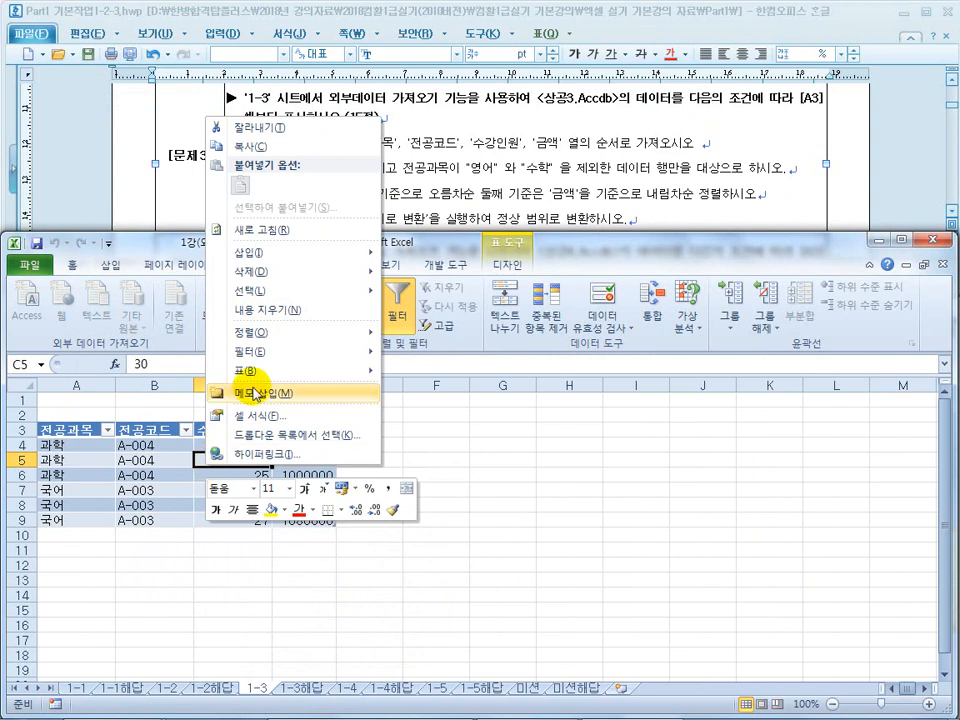
{"action": "mouse_move", "coordinate": [258, 371]}
{"action": "left_click", "coordinate": [62, 455]}
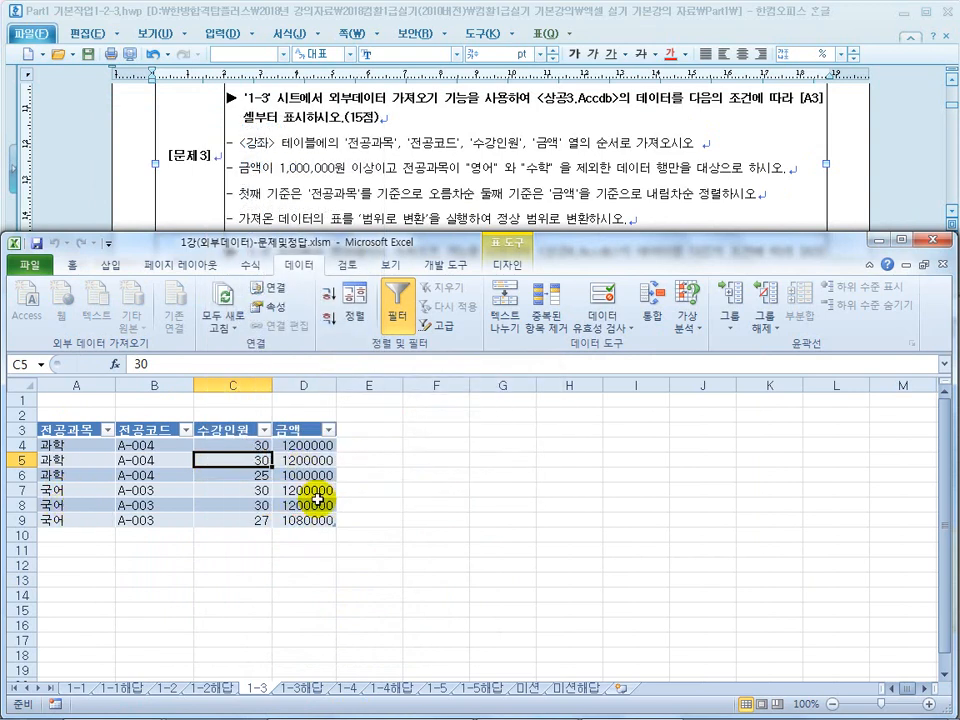
{"action": "right_click", "coordinate": [253, 458]}
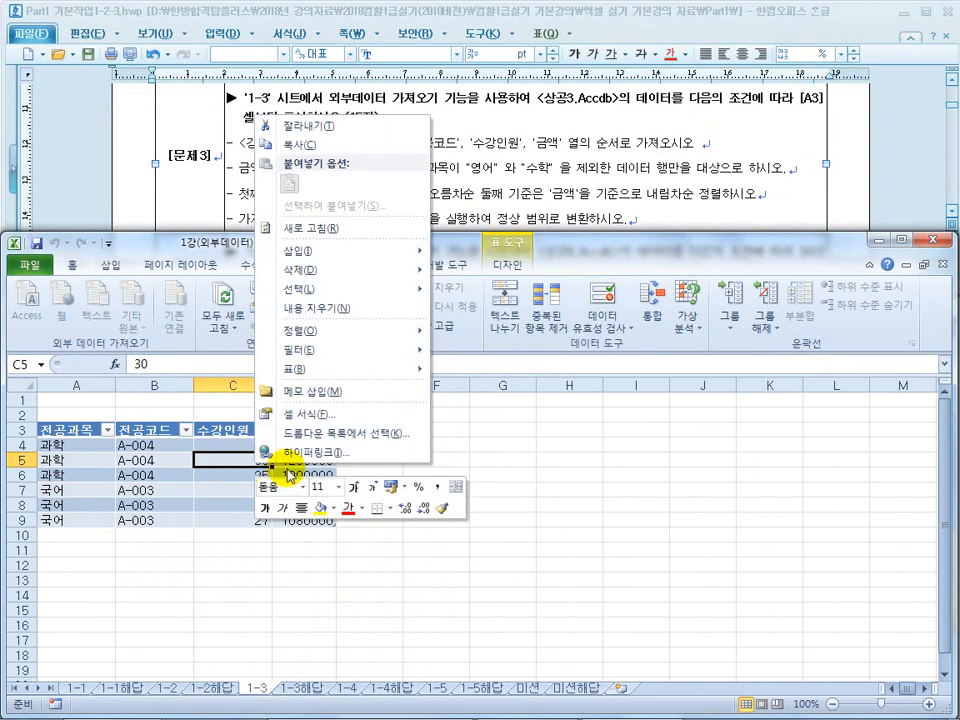
{"action": "mouse_move", "coordinate": [308, 368]}
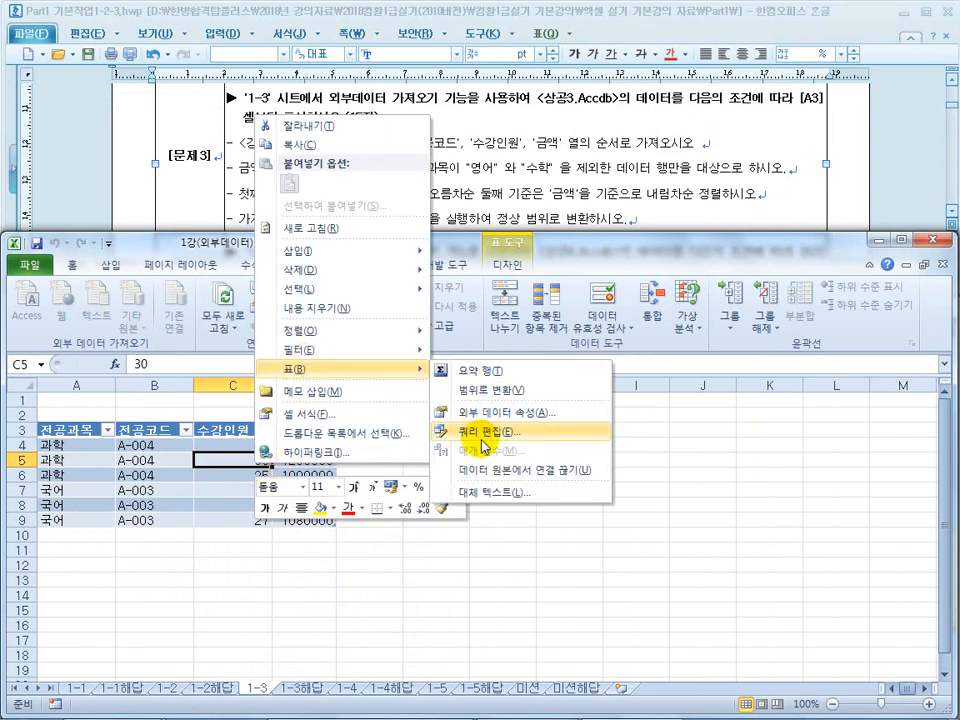
{"action": "left_click", "coordinate": [497, 397]}
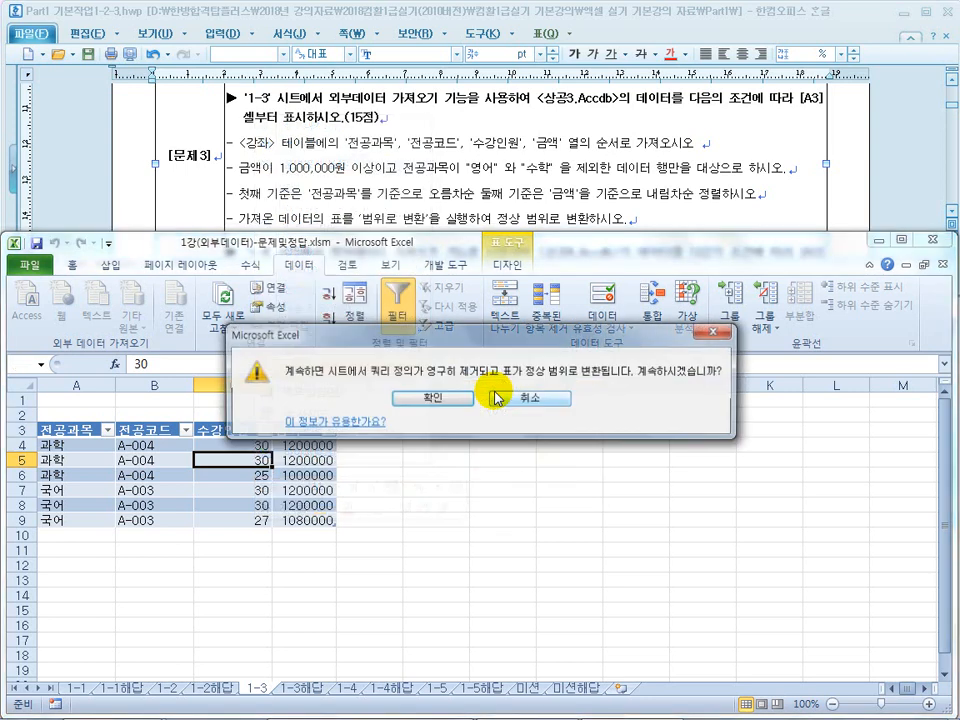
{"action": "left_click", "coordinate": [430, 399]}
Check the converted range's header cells and compare the result with the answer sheet 1-3해답
{"action": "left_click", "coordinate": [83, 430]}
{"action": "left_click", "coordinate": [185, 430]}
{"action": "left_click", "coordinate": [240, 430]}
{"action": "left_click", "coordinate": [300, 688]}
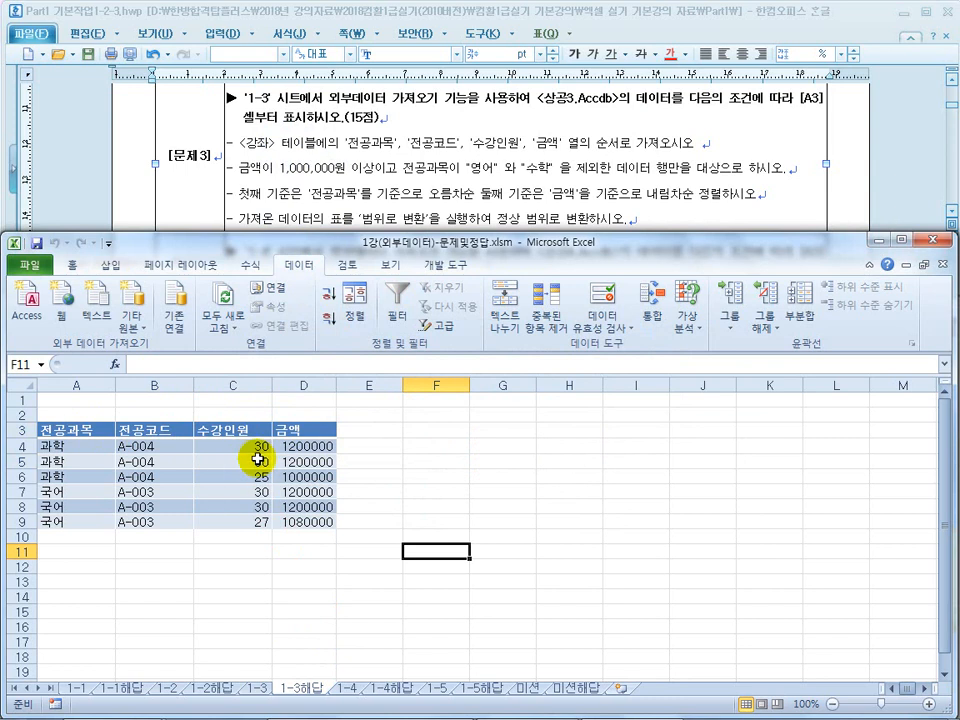
Bring problem 4 into view in the exercise document and switch to sheet 1-4 of the Excel workbook
{"action": "left_click", "coordinate": [288, 115]}
{"action": "scroll", "coordinate": [392, 218], "scroll_direction": "down", "scroll_amount": 3}
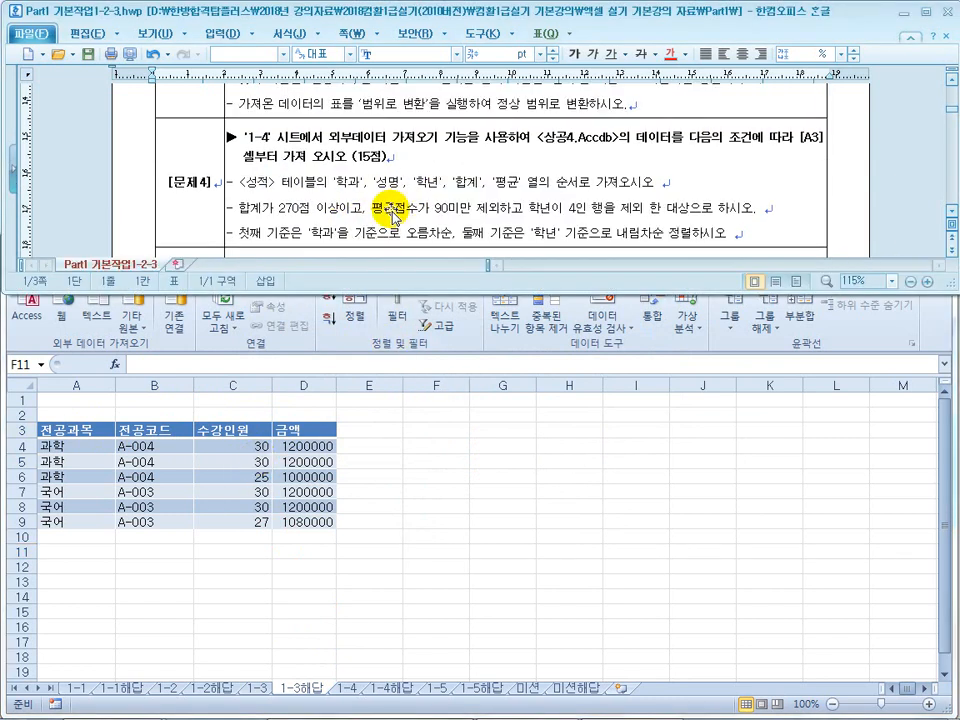
{"action": "left_click", "coordinate": [392, 208]}
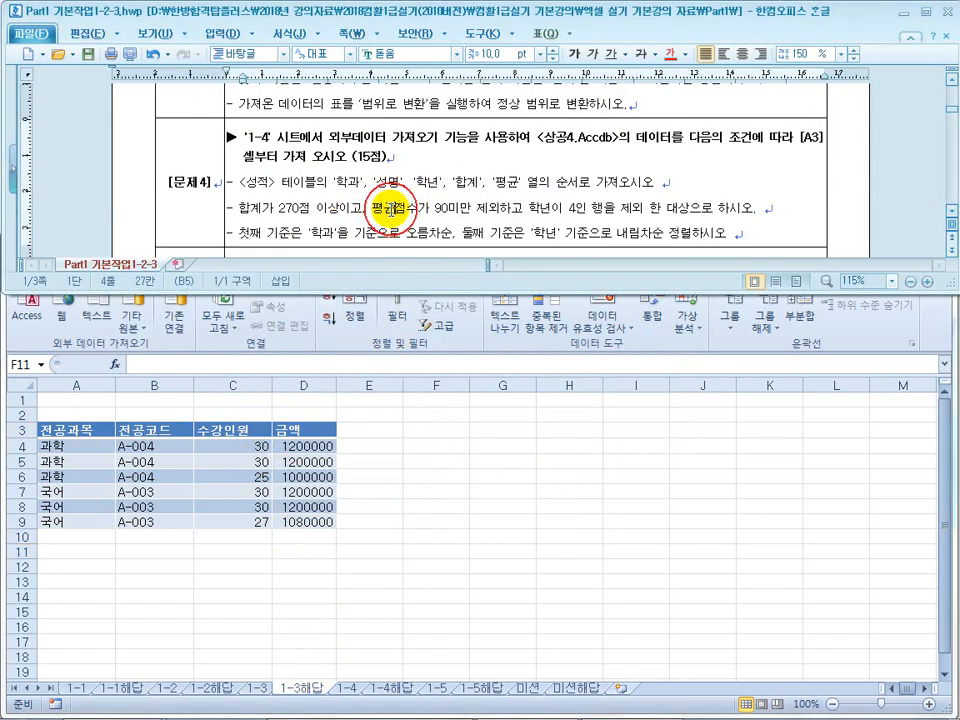
{"action": "left_click", "coordinate": [345, 690]}
{"action": "left_click", "coordinate": [345, 690]}
{"action": "left_click", "coordinate": [349, 574]}
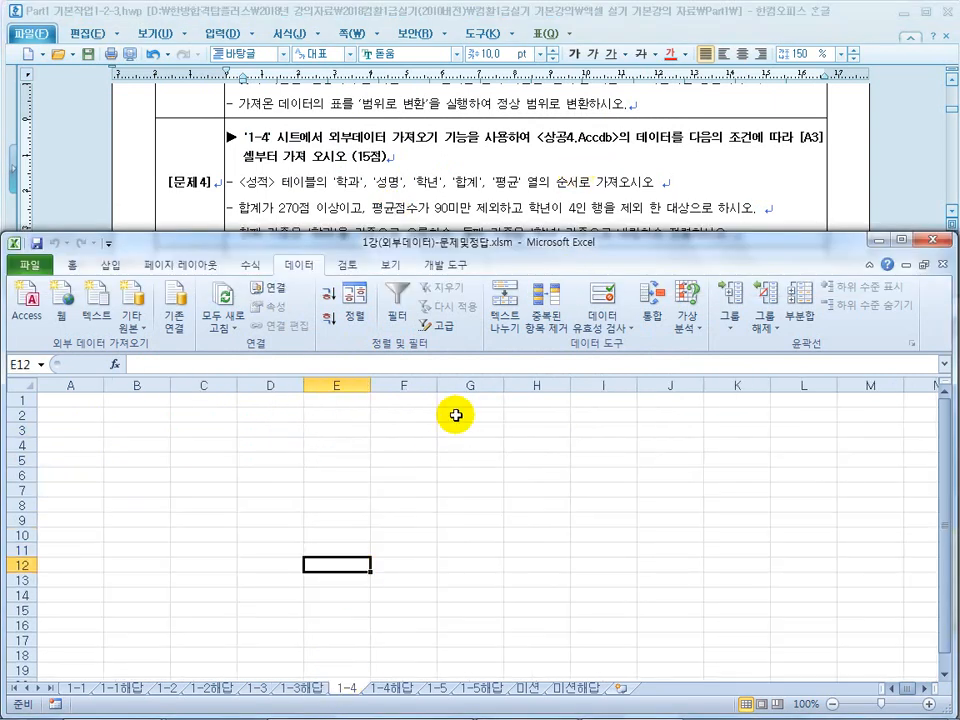
Start a Microsoft Query import from MS Access Database and choose 상공4.accdb in the c:\OA folder
{"action": "left_click", "coordinate": [131, 310]}
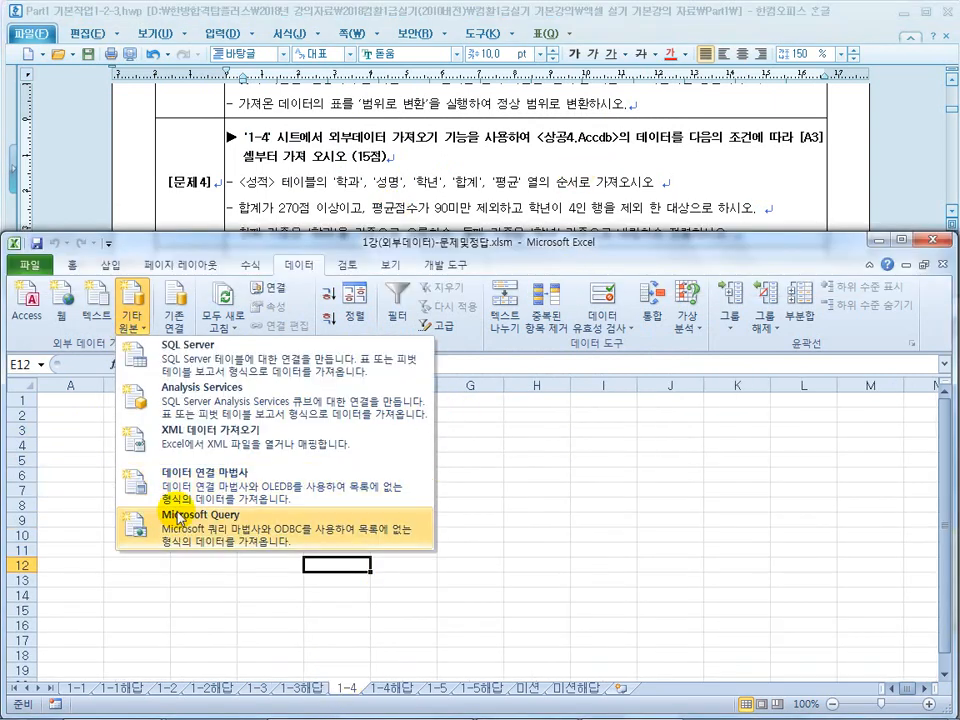
{"action": "left_click", "coordinate": [262, 538]}
{"action": "double_click", "coordinate": [316, 360]}
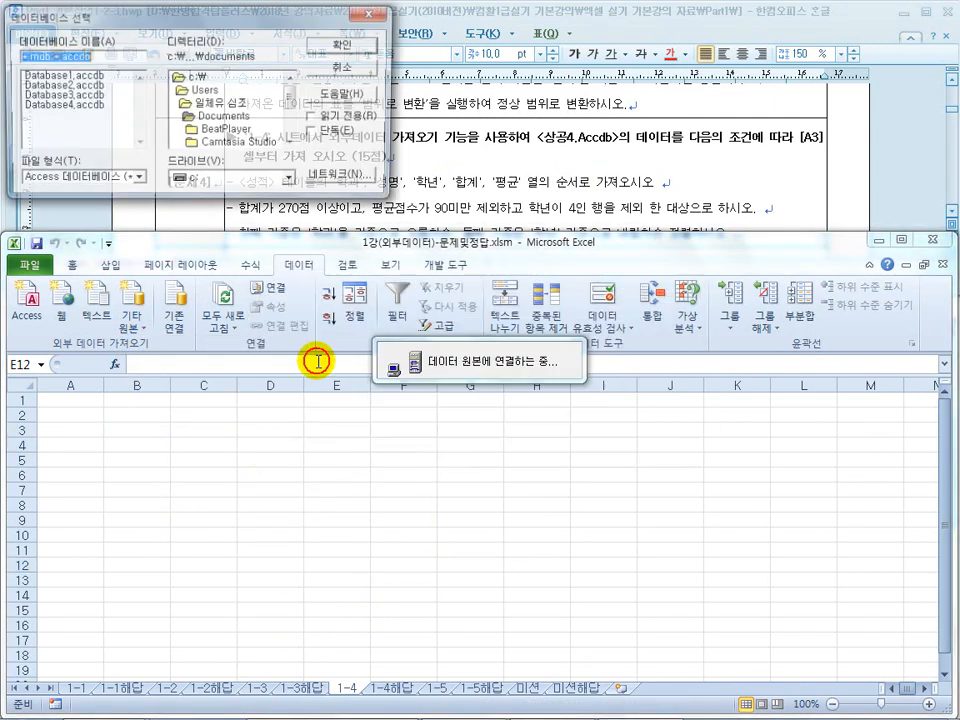
{"action": "double_click", "coordinate": [190, 76]}
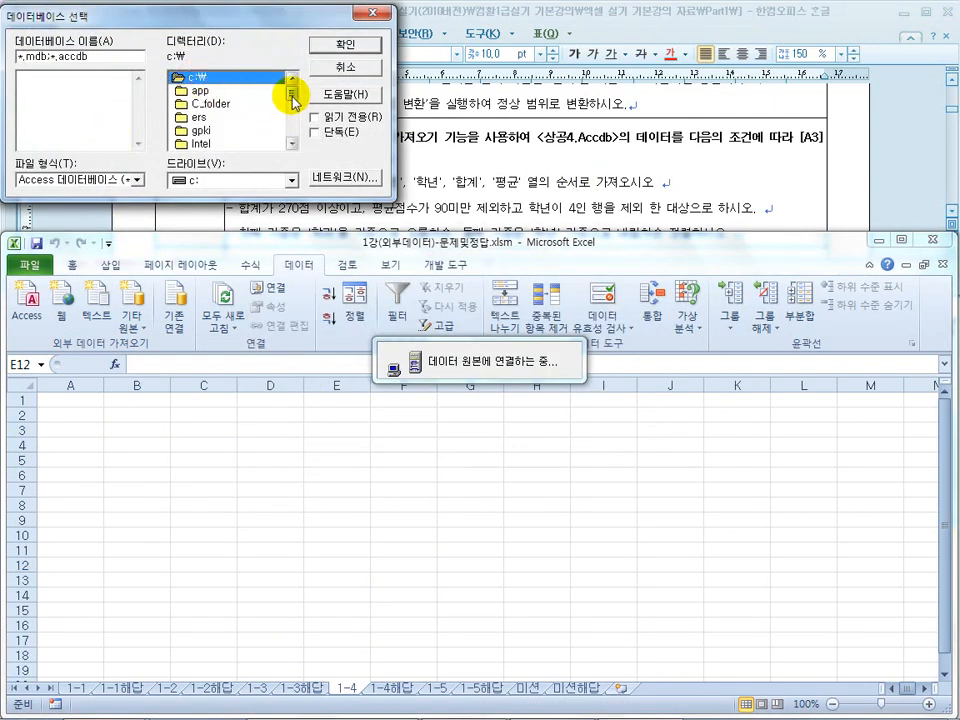
{"action": "left_click_drag", "start_coordinate": [291, 88], "coordinate": [292, 102]}
{"action": "double_click", "coordinate": [200, 116]}
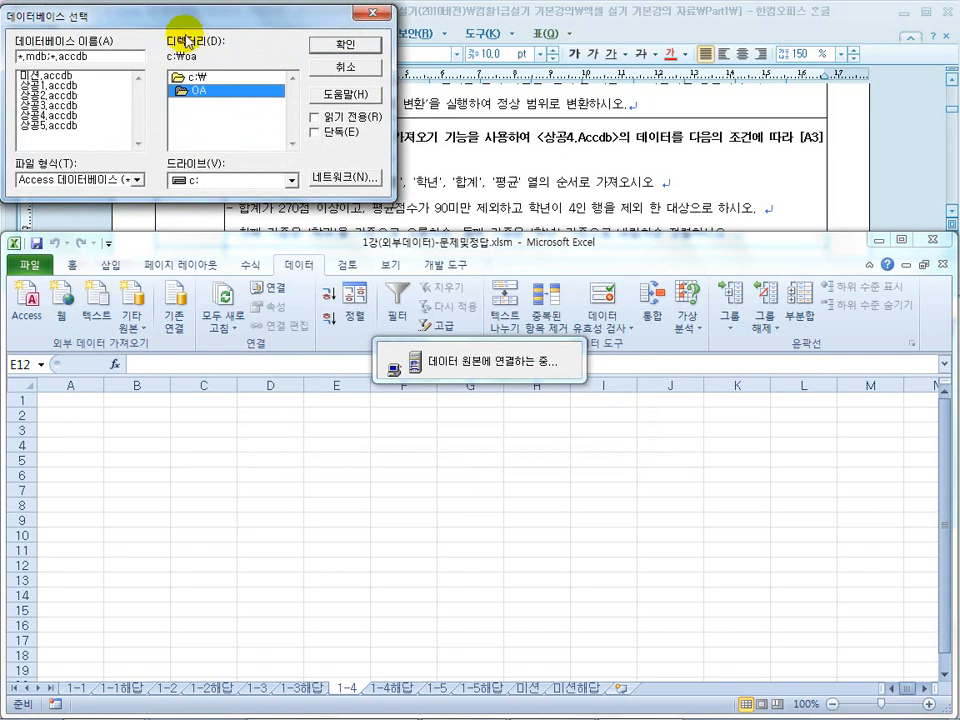
{"action": "left_click_drag", "start_coordinate": [193, 40], "coordinate": [333, 323]}
{"action": "double_click", "coordinate": [197, 428]}
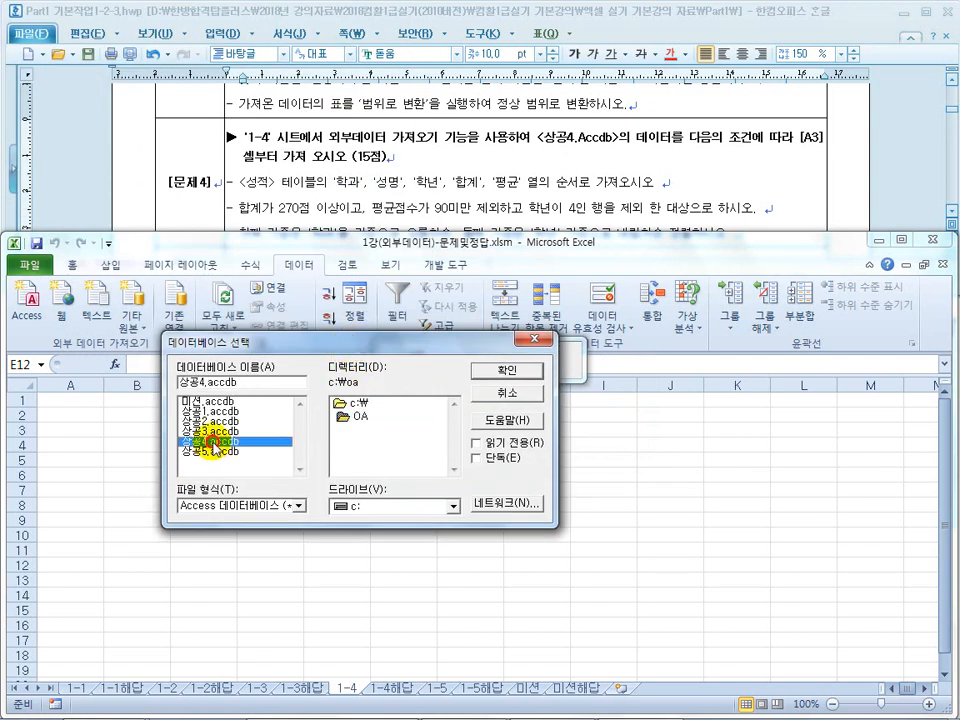
Add the 학과, 성명, 학년, 합계 and 평균 columns of the 성적 table to the query in that order
{"action": "left_click", "coordinate": [156, 365]}
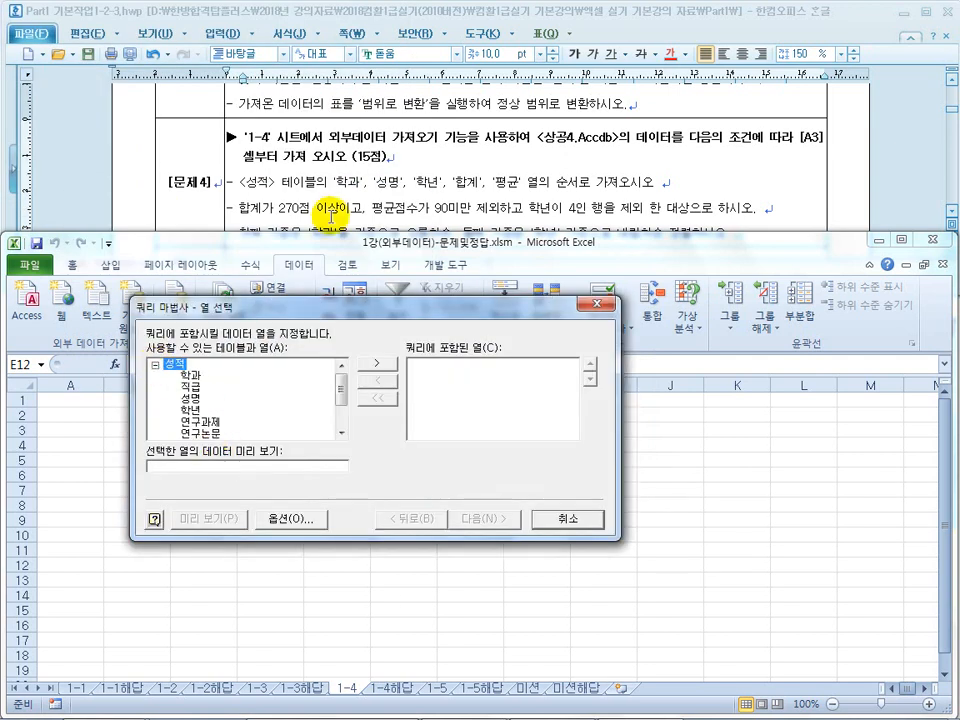
{"action": "double_click", "coordinate": [180, 376]}
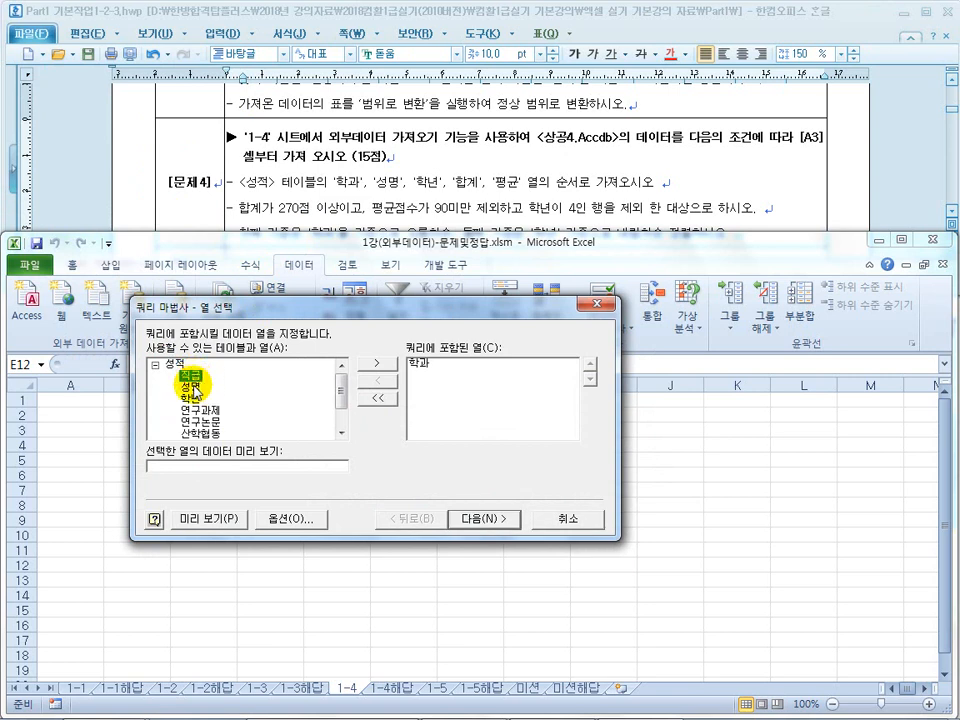
{"action": "double_click", "coordinate": [193, 388]}
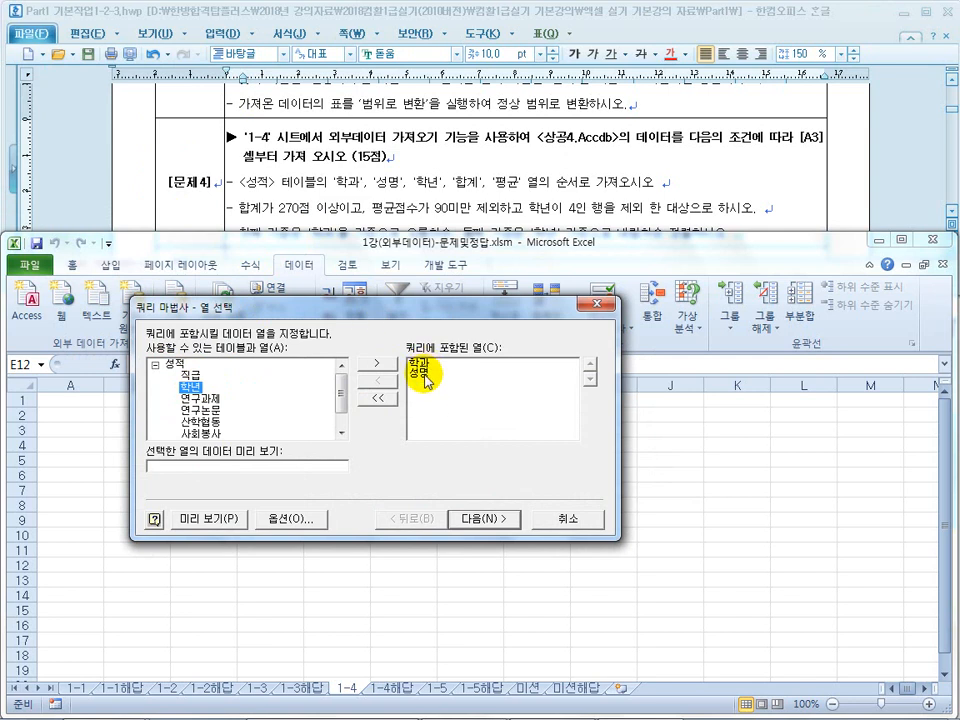
{"action": "double_click", "coordinate": [190, 387]}
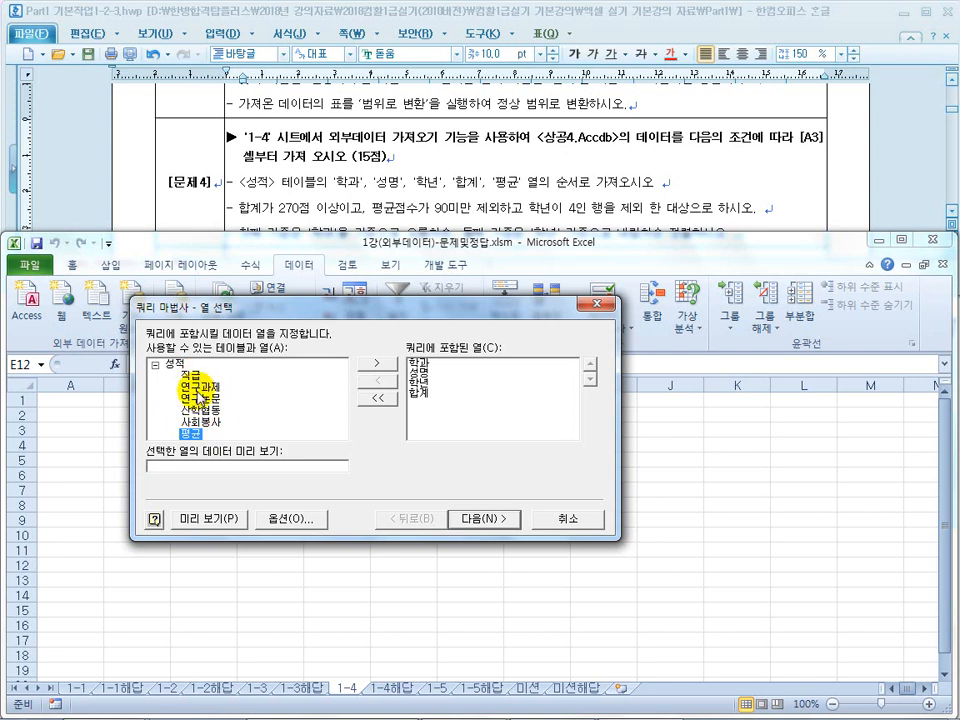
{"action": "double_click", "coordinate": [192, 433]}
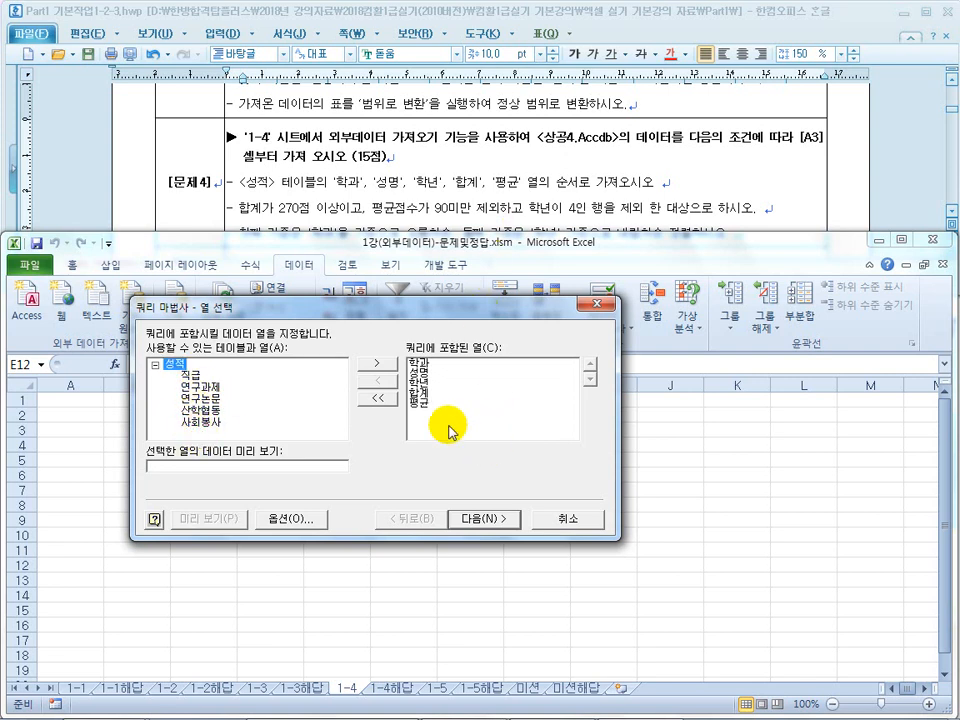
{"action": "left_click", "coordinate": [420, 382]}
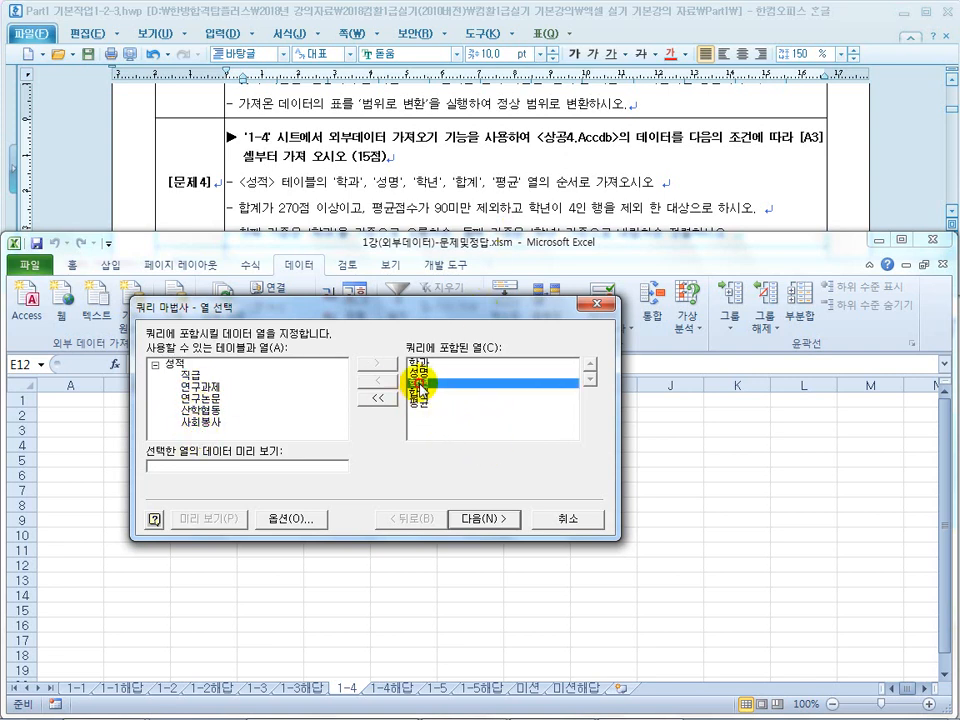
{"action": "left_click", "coordinate": [592, 364]}
{"action": "left_click", "coordinate": [591, 379]}
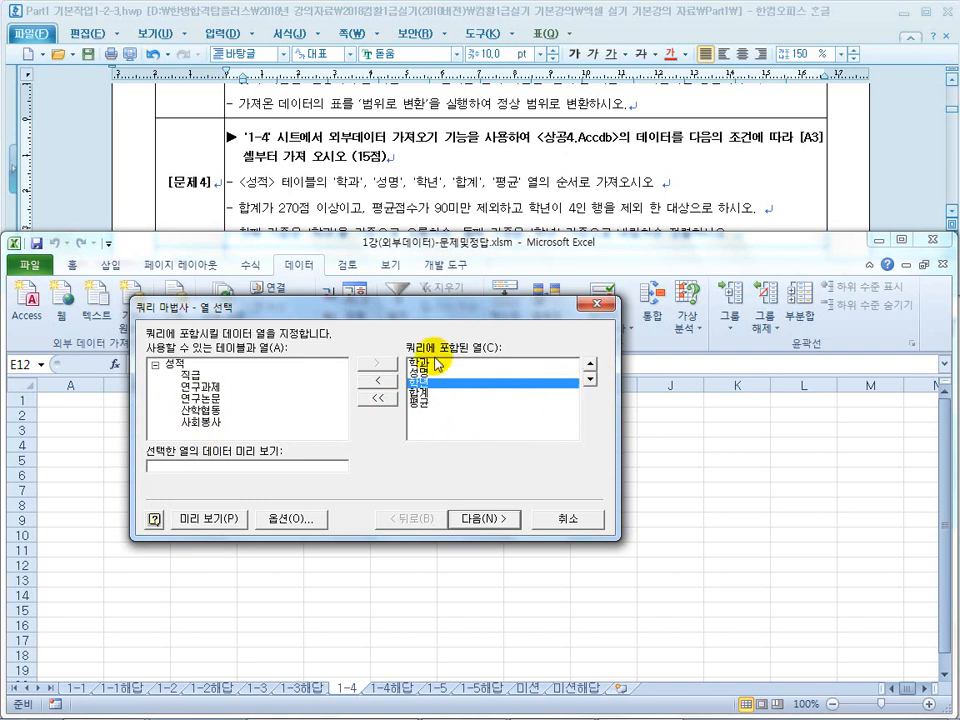
Continue to the data filter and include only rows where 합계 is >= 270, joined with the 그리고 (And) option
{"action": "left_click", "coordinate": [488, 518]}
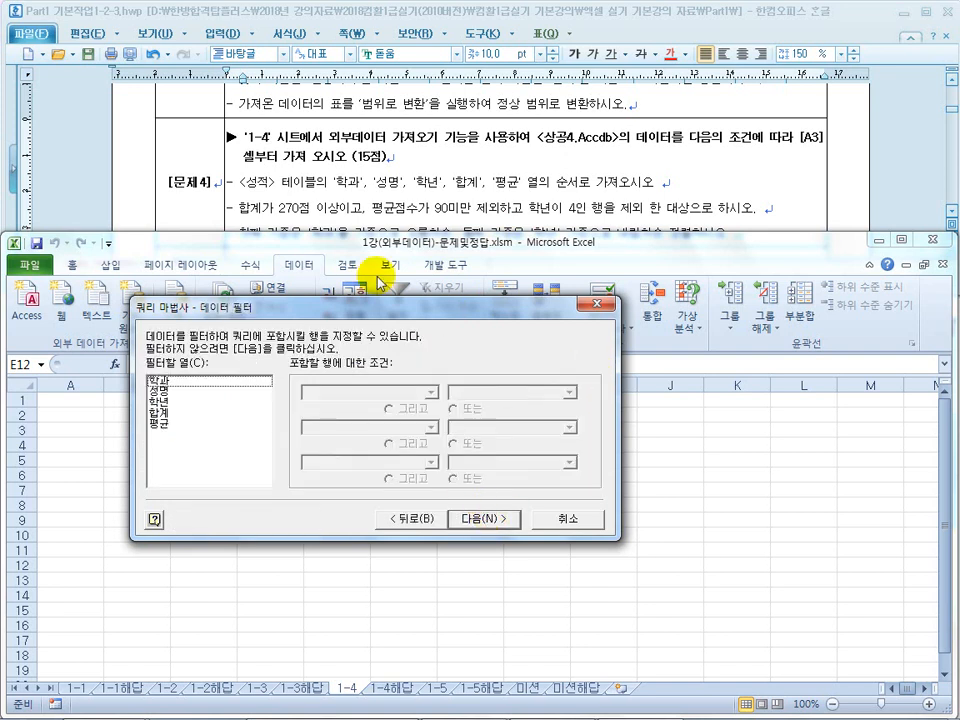
{"action": "left_click", "coordinate": [161, 414]}
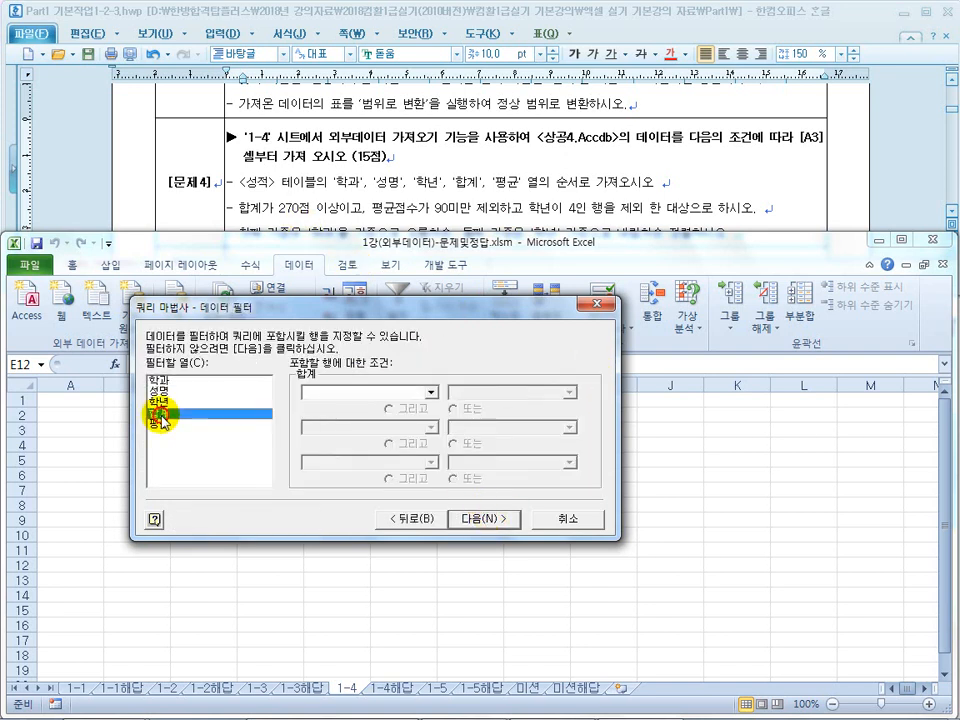
{"action": "left_click", "coordinate": [426, 392]}
{"action": "left_click", "coordinate": [366, 447]}
{"action": "left_click", "coordinate": [460, 391]}
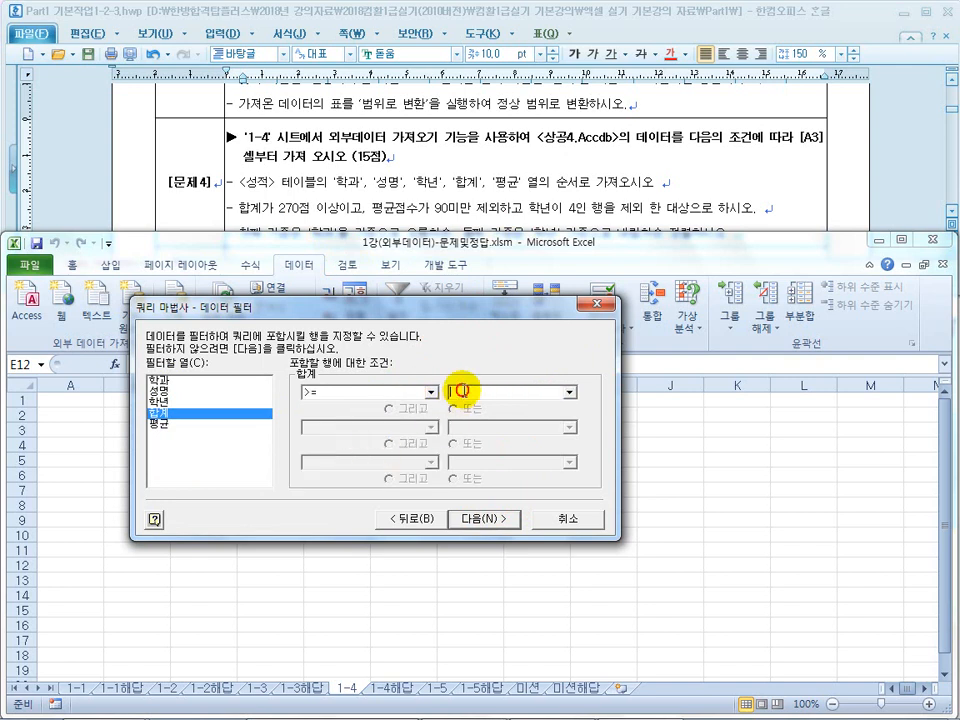
{"action": "type", "text": "270"}
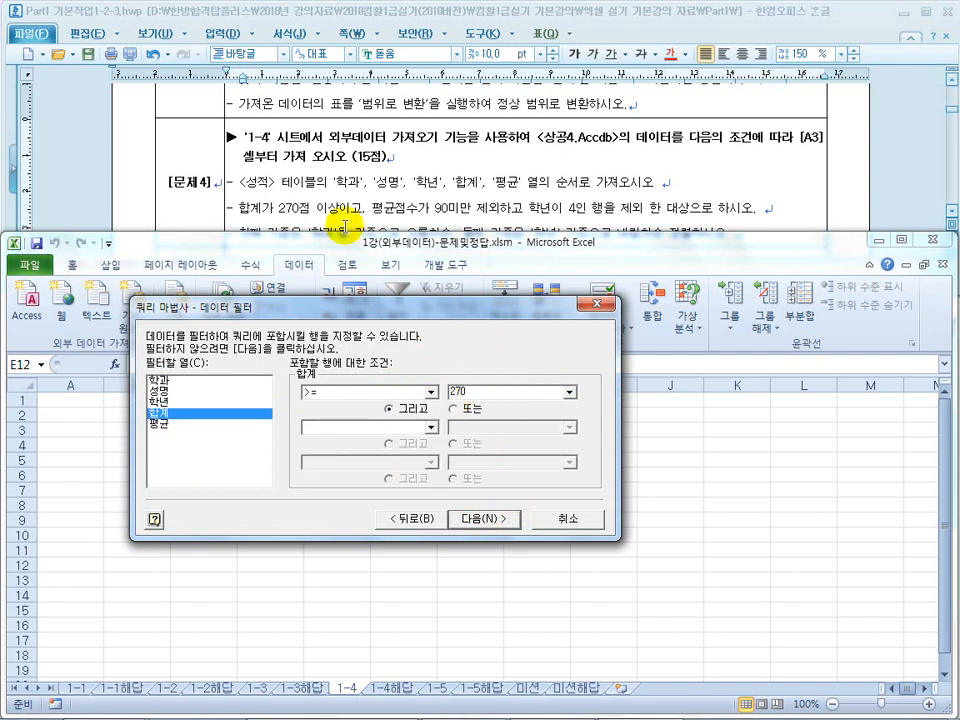
{"action": "left_click", "coordinate": [422, 411]}
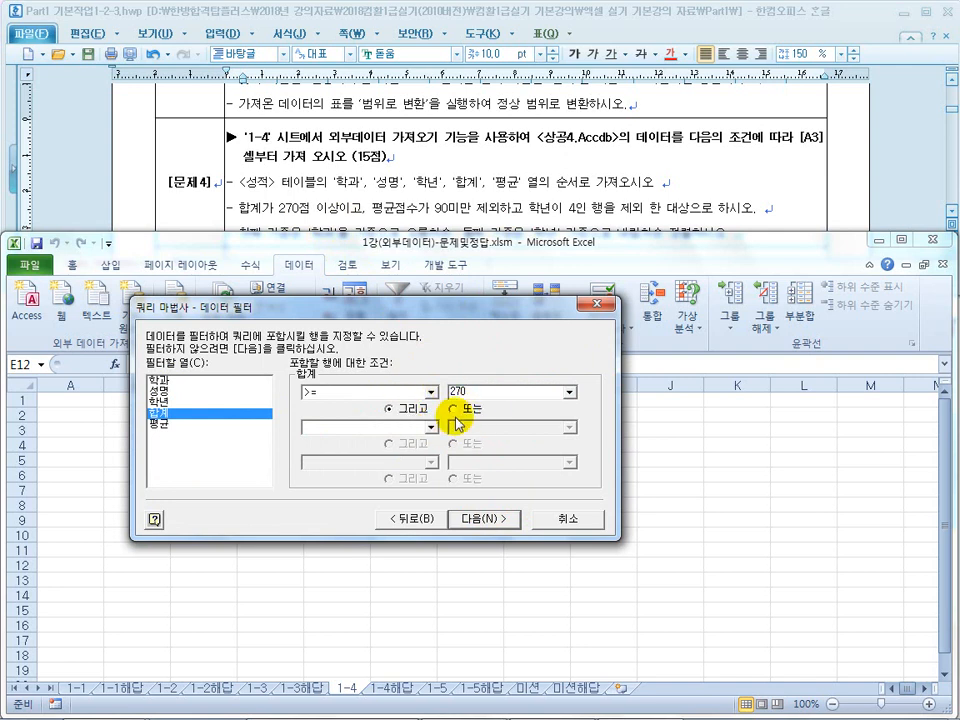
{"action": "left_click", "coordinate": [455, 409]}
{"action": "left_click", "coordinate": [420, 410]}
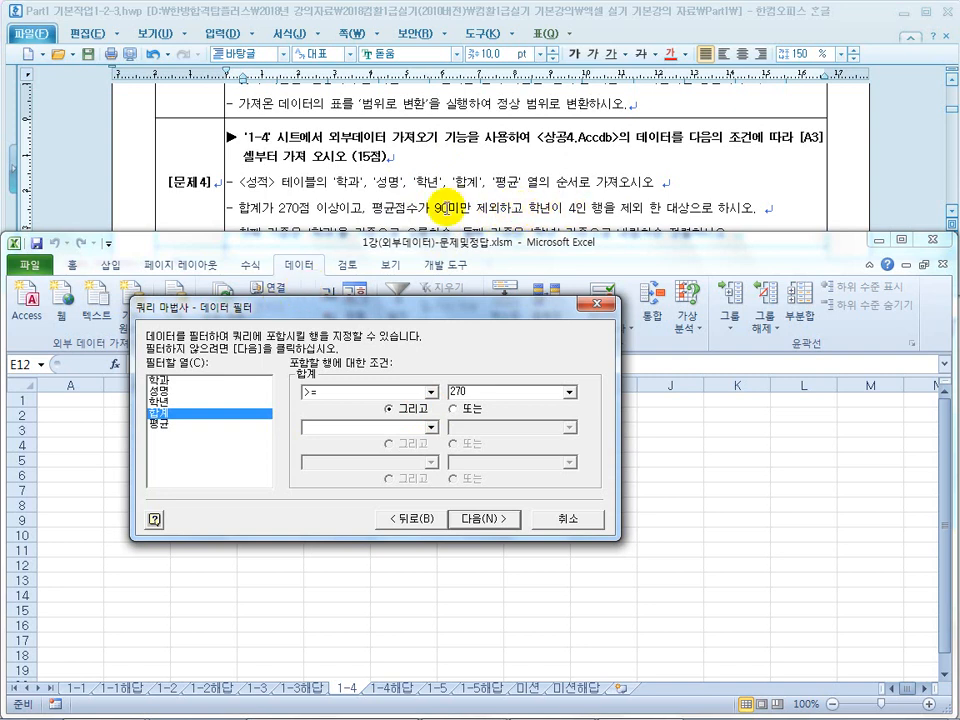
Add a filter condition on the 평균 column with the < operator and the value 90
{"action": "left_click", "coordinate": [160, 426]}
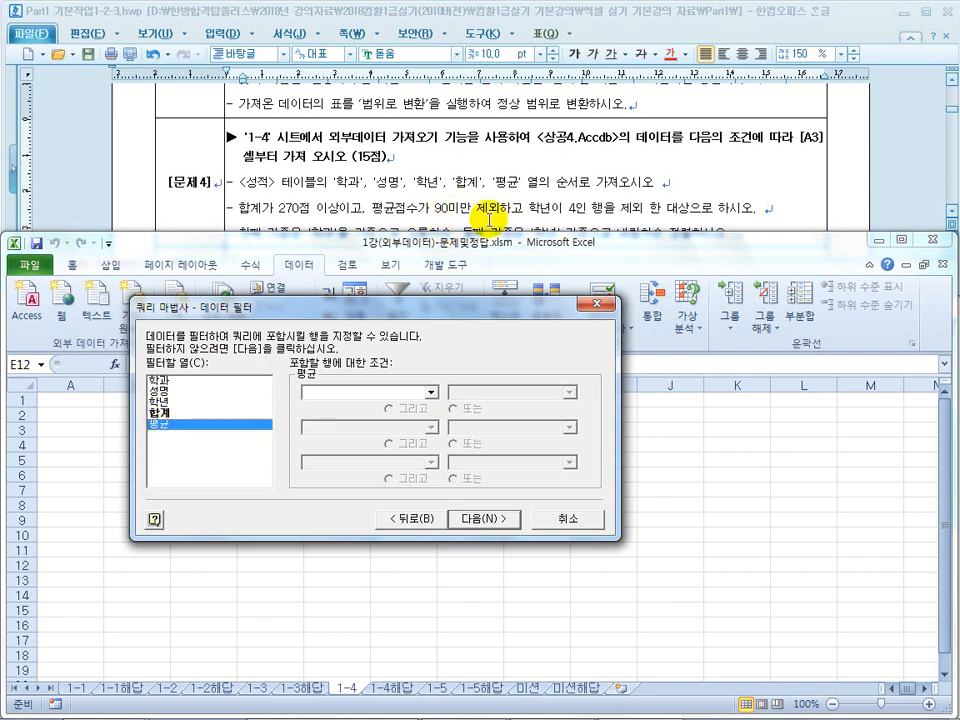
{"action": "left_click", "coordinate": [431, 392]}
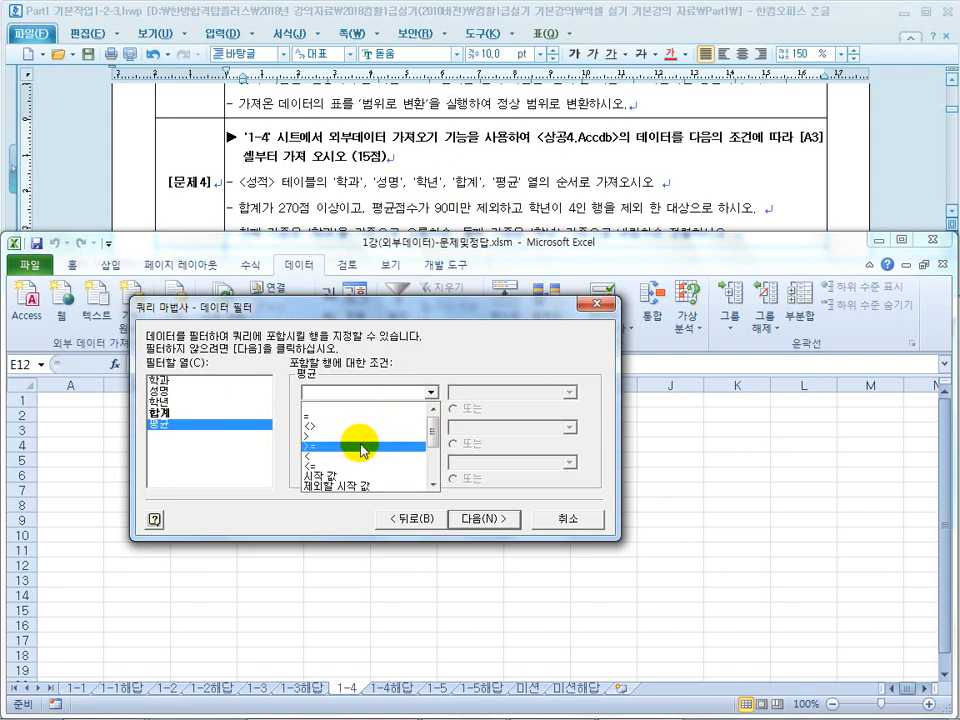
{"action": "left_click", "coordinate": [358, 457]}
{"action": "left_click", "coordinate": [472, 392]}
{"action": "type", "text": "90"}
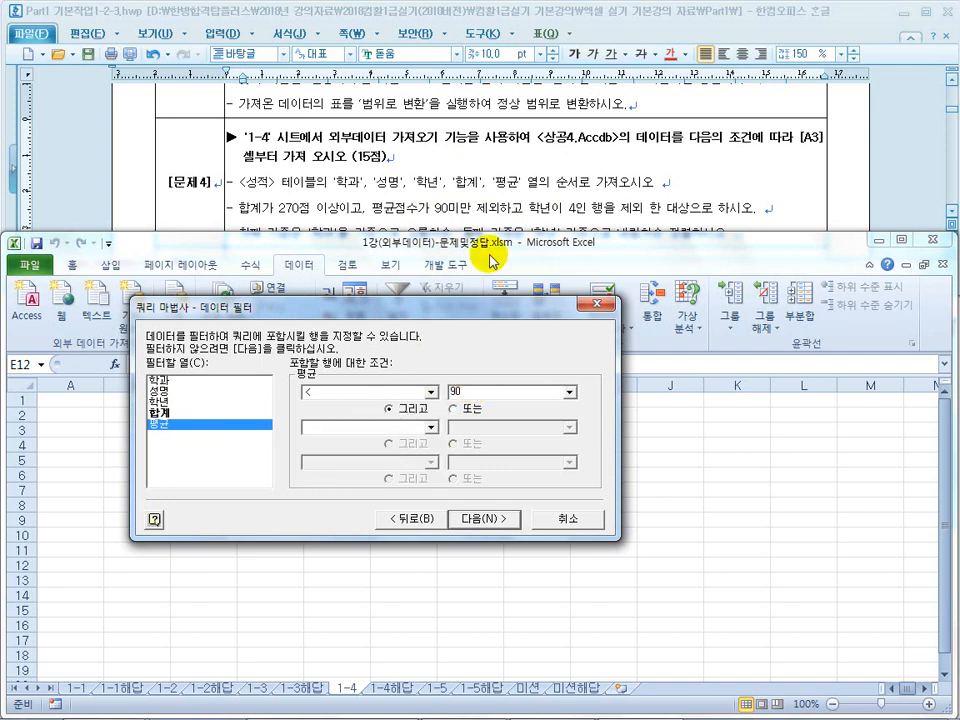
{"action": "left_click_drag", "start_coordinate": [436, 219], "coordinate": [516, 221]}
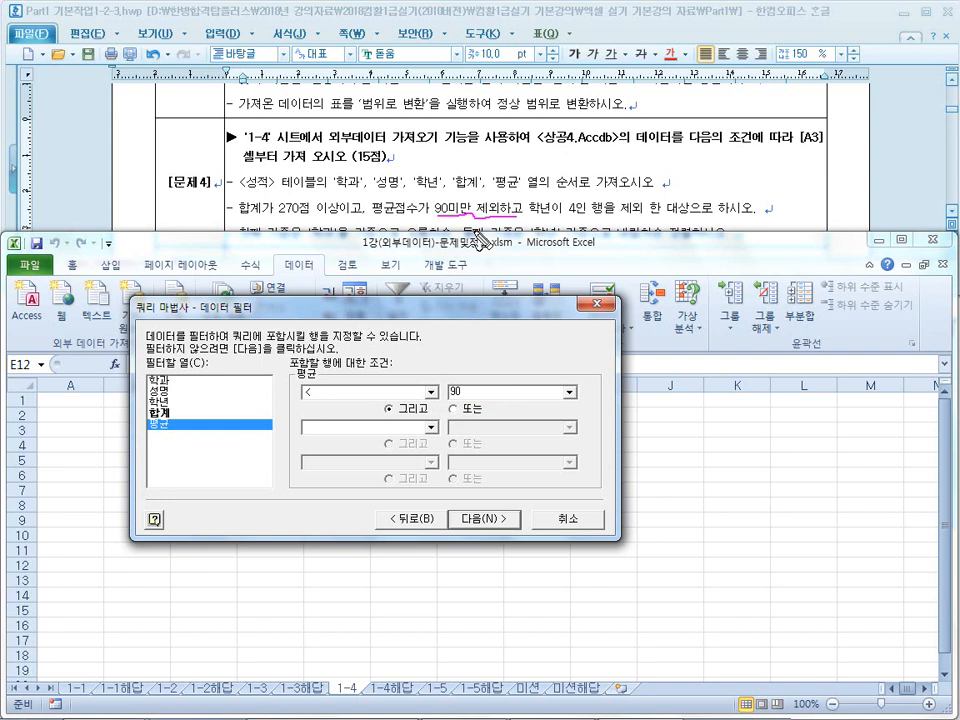
{"action": "mouse_move", "coordinate": [514, 333]}
{"action": "left_mouse_down"}
{"action": "mouse_move", "coordinate": [525, 341]}
{"action": "mouse_move", "coordinate": [534, 332]}
{"action": "left_mouse_up"}
{"action": "key", "text": "Escape"}
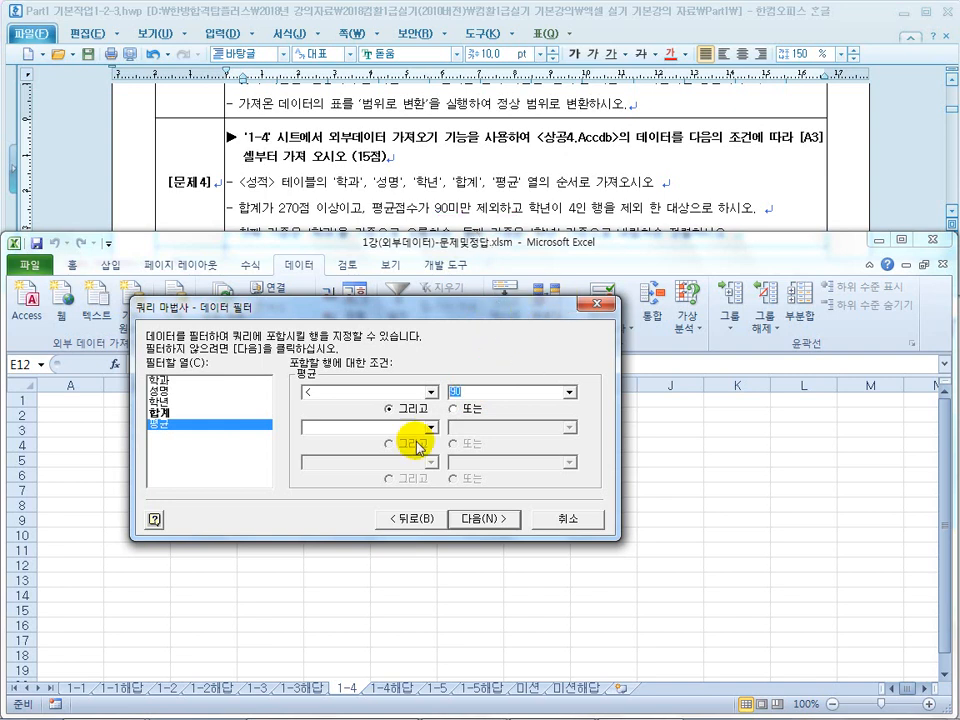
Change the comparison operator of the 평균 filter condition to >=
{"action": "left_click", "coordinate": [431, 392]}
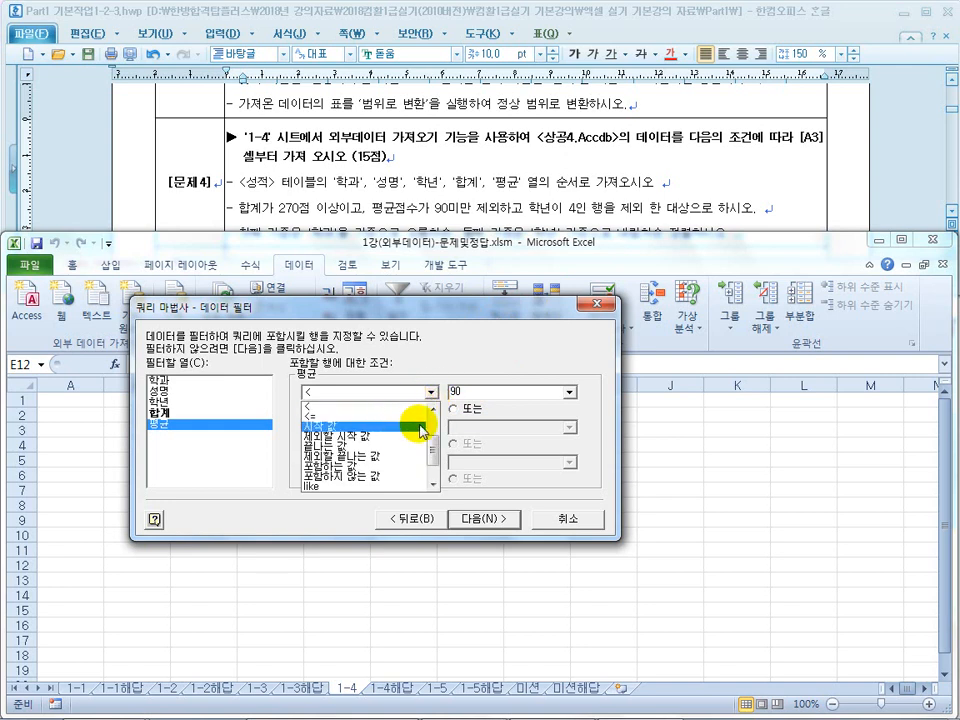
{"action": "scroll", "coordinate": [425, 428], "scroll_direction": "up", "scroll_amount": 3}
{"action": "left_click", "coordinate": [365, 442]}
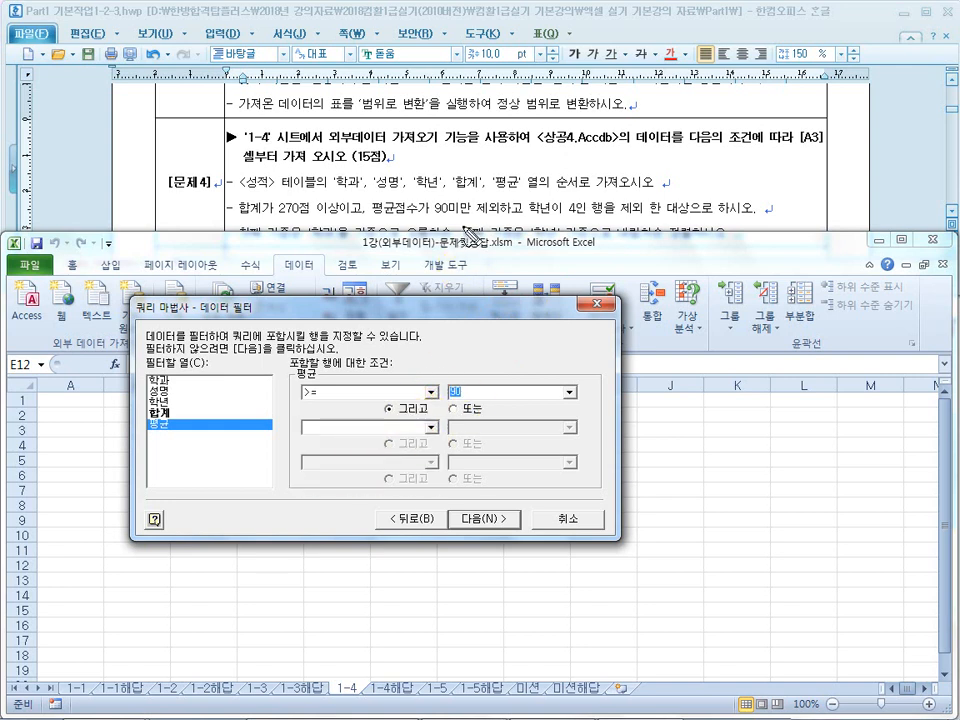
{"action": "mouse_move", "coordinate": [447, 228]}
{"action": "left_mouse_down"}
{"action": "mouse_move", "coordinate": [496, 215]}
{"action": "mouse_move", "coordinate": [606, 224]}
{"action": "left_mouse_up"}
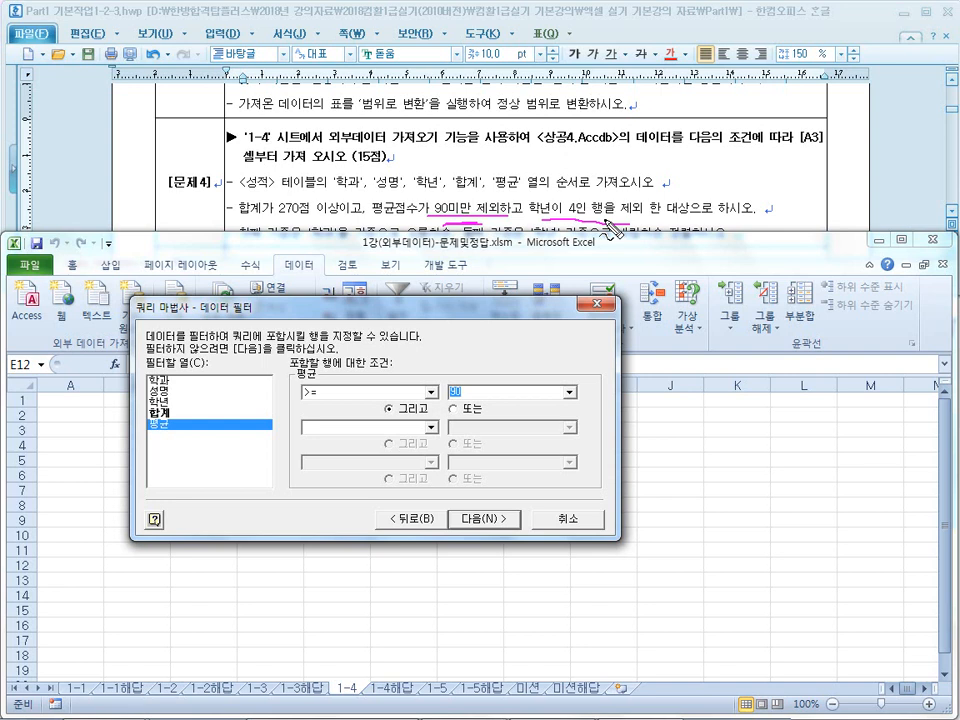
Add a filter condition on the 학년 column that excludes rows equal to 4, using the <> operator
{"action": "left_click", "coordinate": [168, 403]}
{"action": "left_click", "coordinate": [431, 392]}
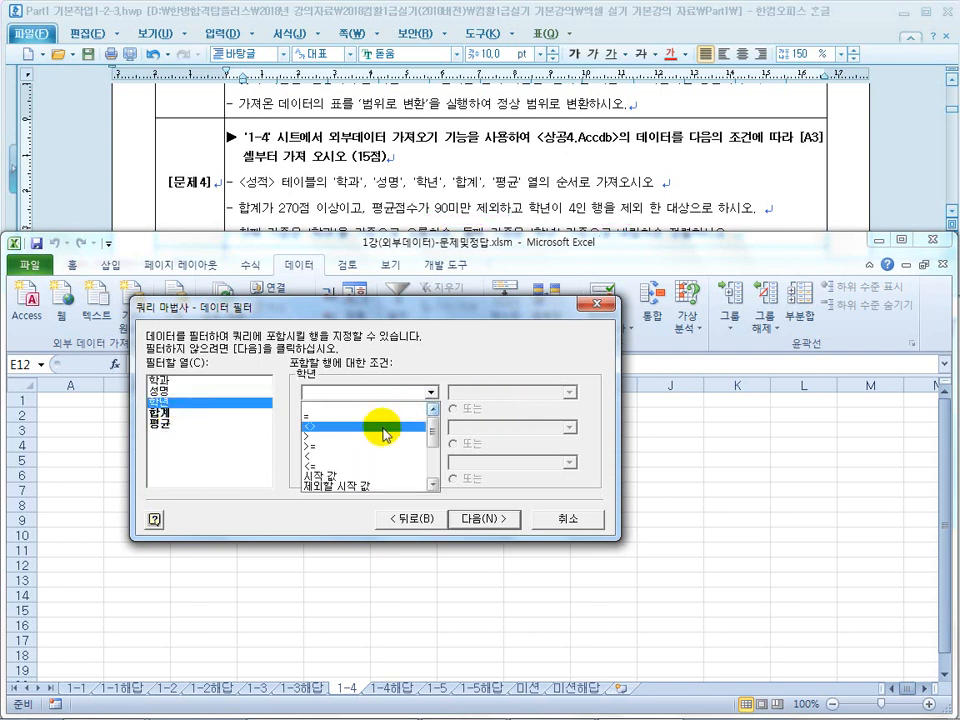
{"action": "left_click", "coordinate": [407, 421]}
{"action": "left_click", "coordinate": [463, 392]}
{"action": "type", "text": "4"}
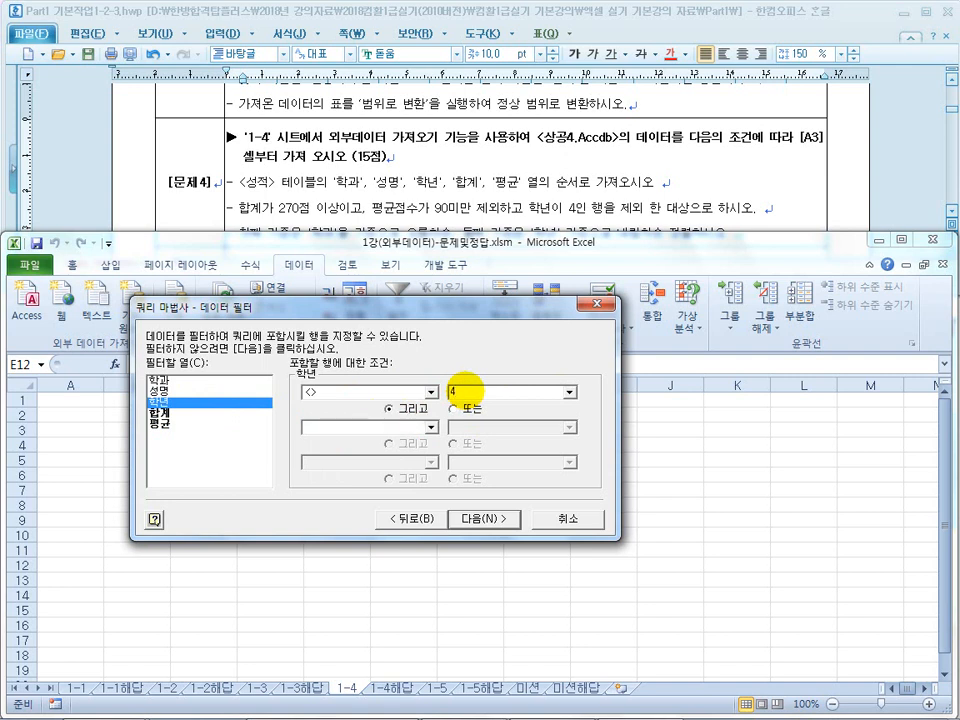
{"action": "left_click_drag", "start_coordinate": [415, 213], "coordinate": [576, 214]}
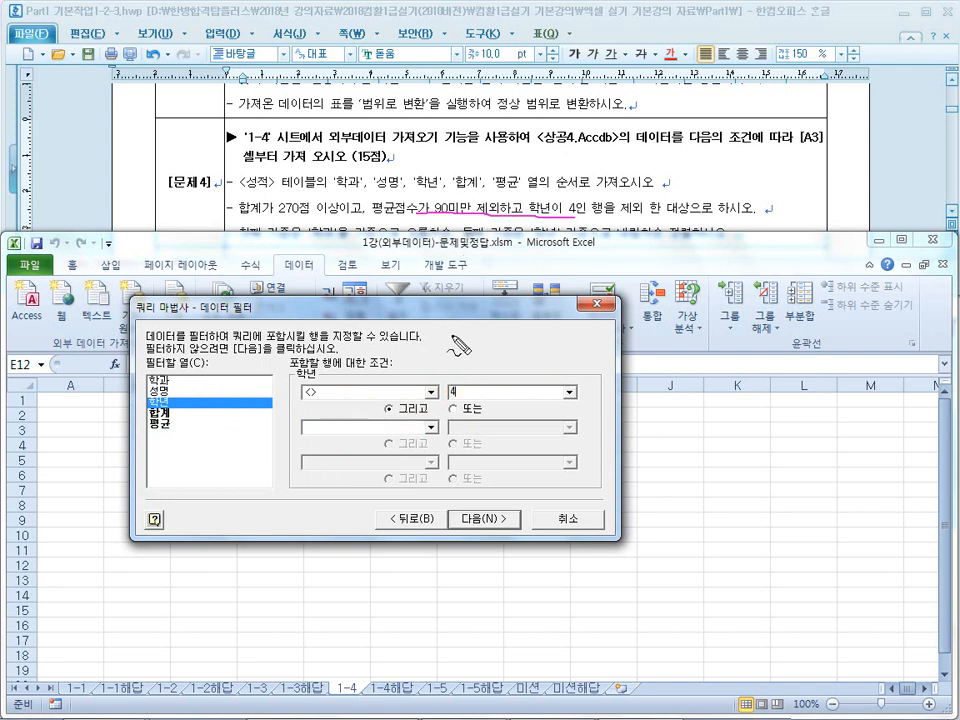
{"action": "mouse_move", "coordinate": [451, 342]}
{"action": "left_mouse_down"}
{"action": "mouse_move", "coordinate": [515, 335]}
{"action": "mouse_move", "coordinate": [570, 355]}
{"action": "left_mouse_up"}
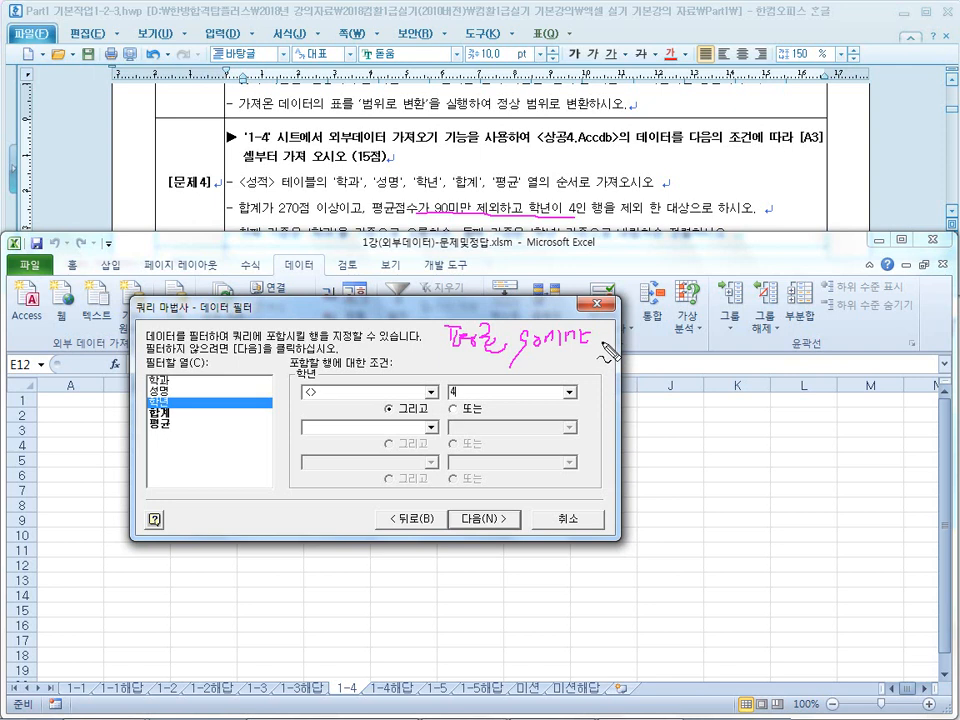
{"action": "left_click_drag", "start_coordinate": [631, 341], "coordinate": [655, 349]}
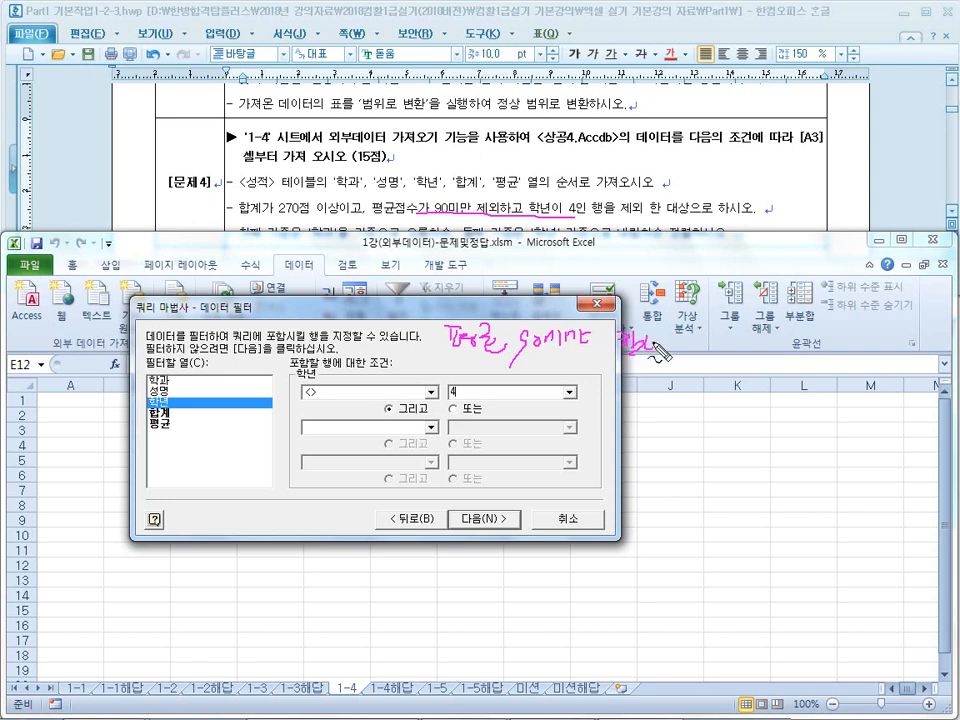
{"action": "left_click_drag", "start_coordinate": [722, 350], "coordinate": [770, 362]}
{"action": "mouse_move", "coordinate": [507, 367]}
{"action": "left_mouse_down"}
{"action": "mouse_move", "coordinate": [597, 362]}
{"action": "mouse_move", "coordinate": [768, 379]}
{"action": "left_mouse_up"}
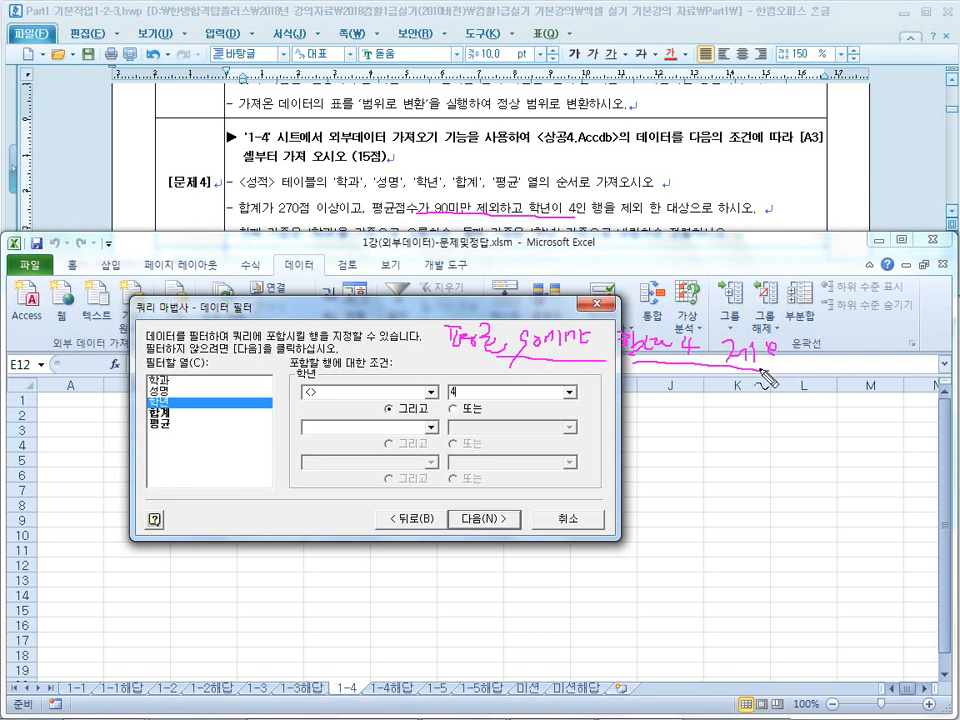
{"action": "left_click_drag", "start_coordinate": [606, 352], "coordinate": [598, 382]}
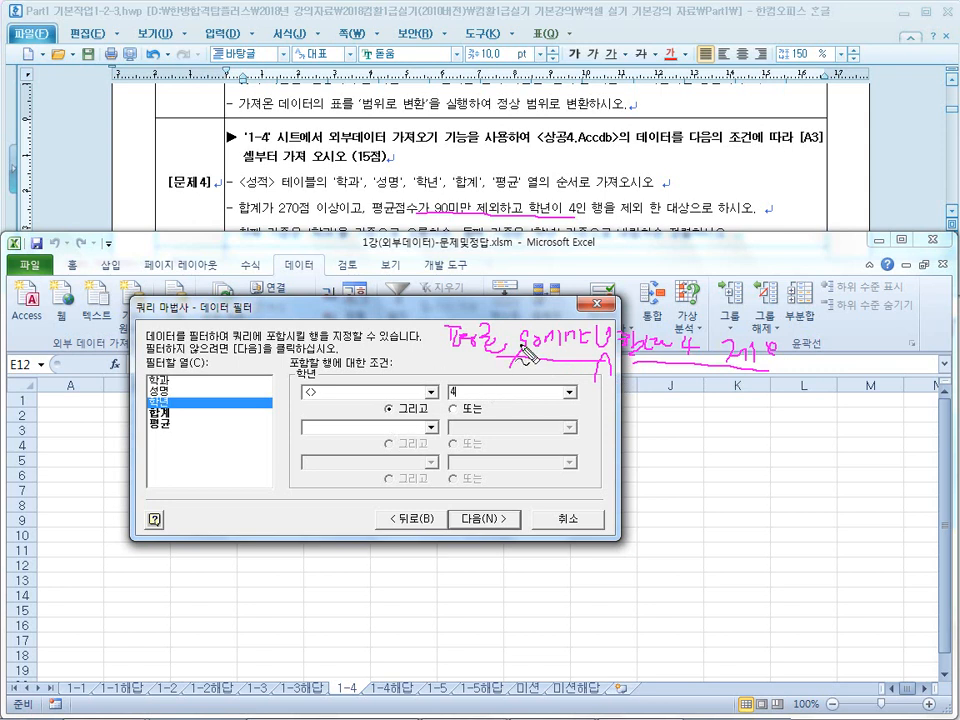
{"action": "left_click_drag", "start_coordinate": [402, 216], "coordinate": [432, 210]}
{"action": "left_click_drag", "start_coordinate": [550, 207], "coordinate": [546, 226]}
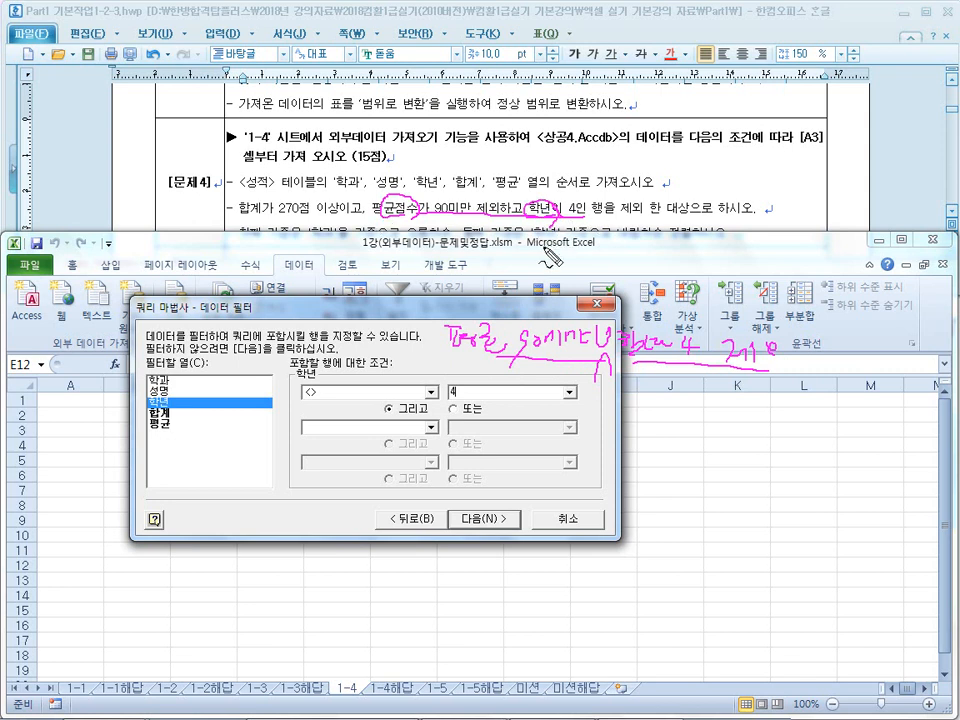
{"action": "left_click_drag", "start_coordinate": [399, 444], "coordinate": [411, 440]}
{"action": "left_click_drag", "start_coordinate": [403, 245], "coordinate": [428, 243]}
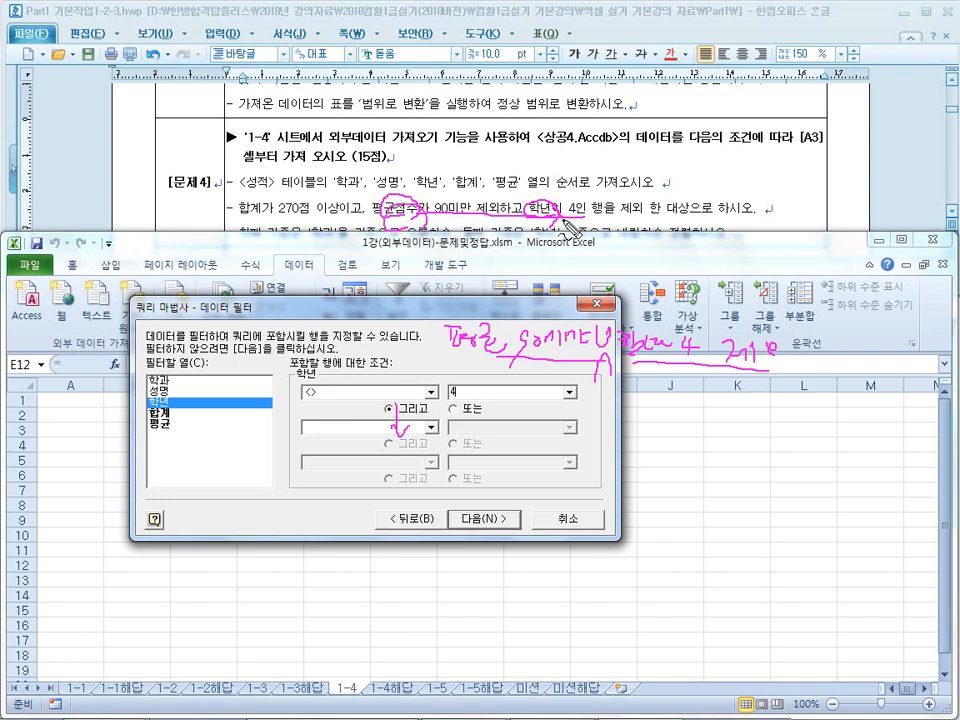
{"action": "key", "text": "Escape"}
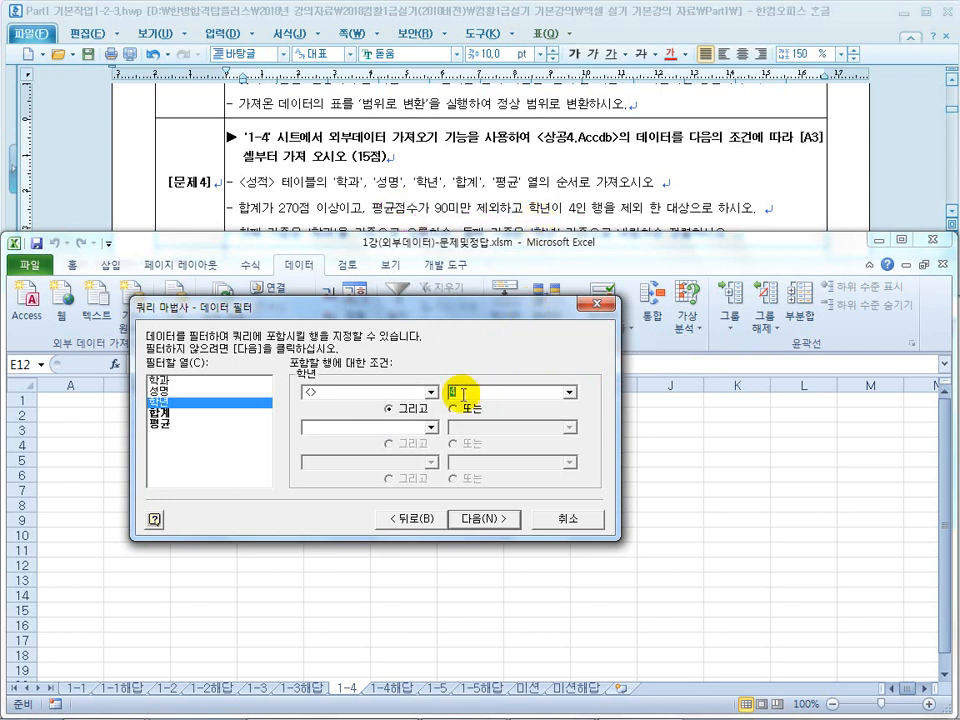
Recheck the 평균 and 학년 filter conditions and advance the query wizard to the sort order
{"action": "left_click", "coordinate": [172, 424]}
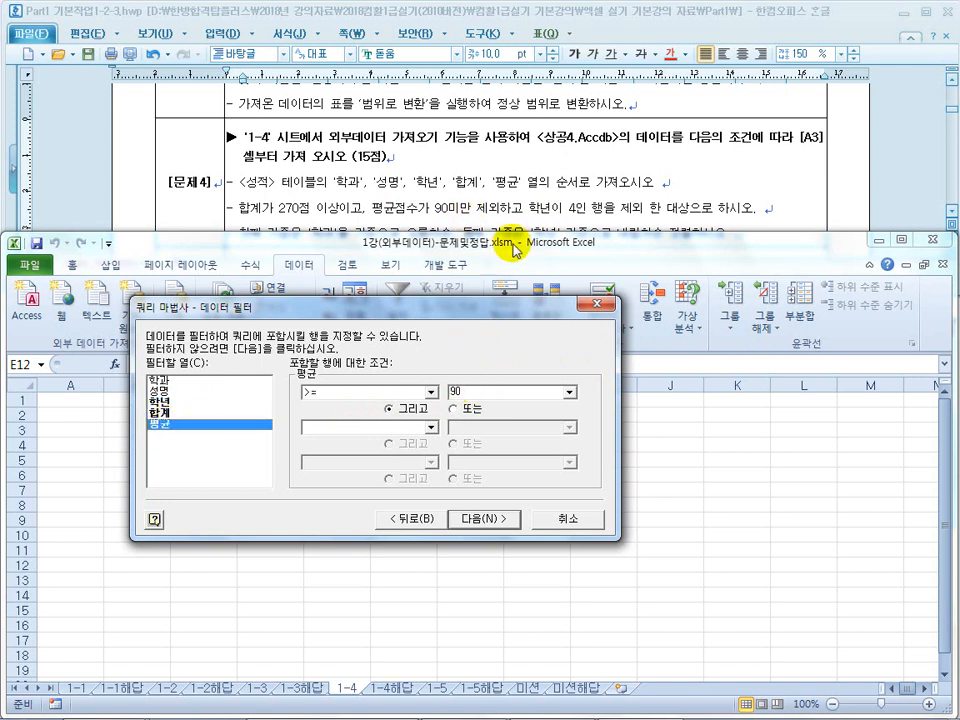
{"action": "left_click", "coordinate": [160, 401]}
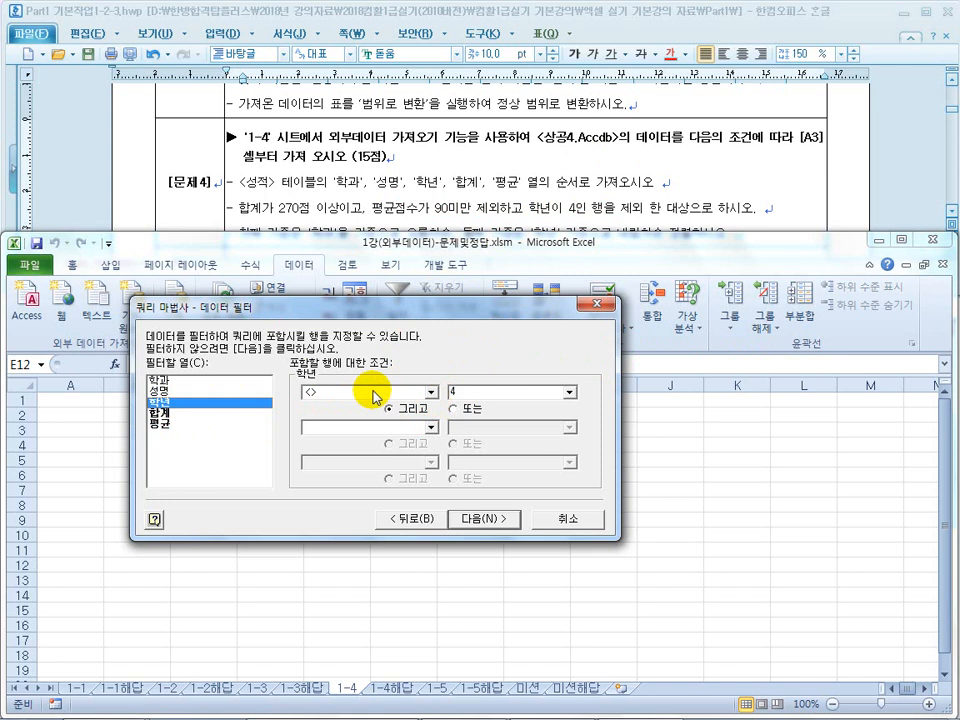
{"action": "left_click", "coordinate": [478, 519]}
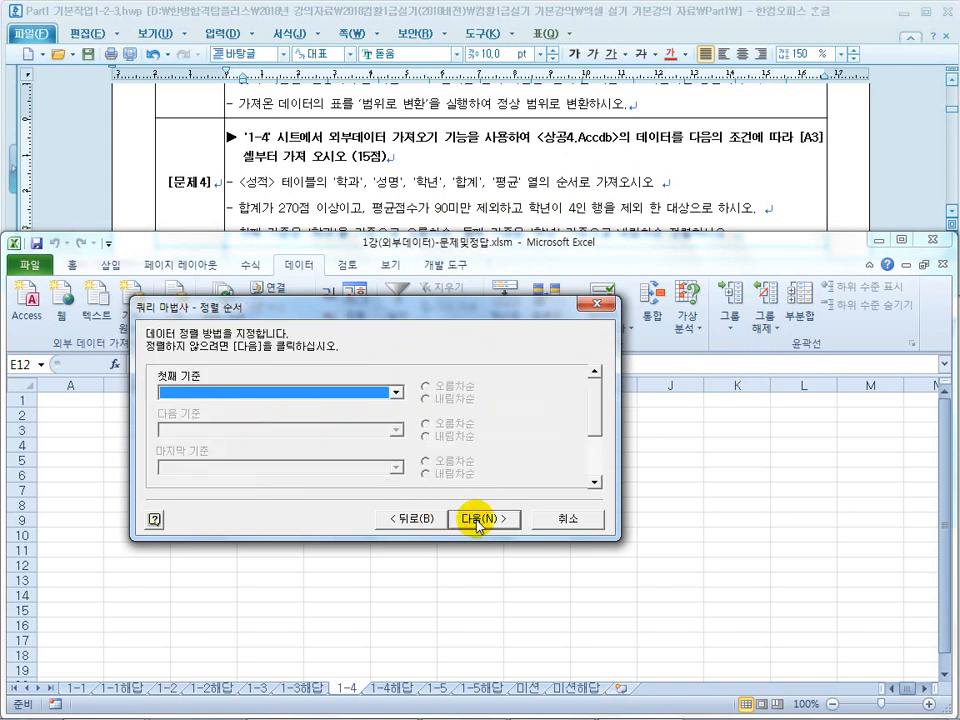
Switch to the Hangul instruction document and look up the sorting criteria of 문제4
{"action": "left_click", "coordinate": [382, 208]}
{"action": "scroll", "coordinate": [398, 238], "scroll_direction": "down", "scroll_amount": 1}
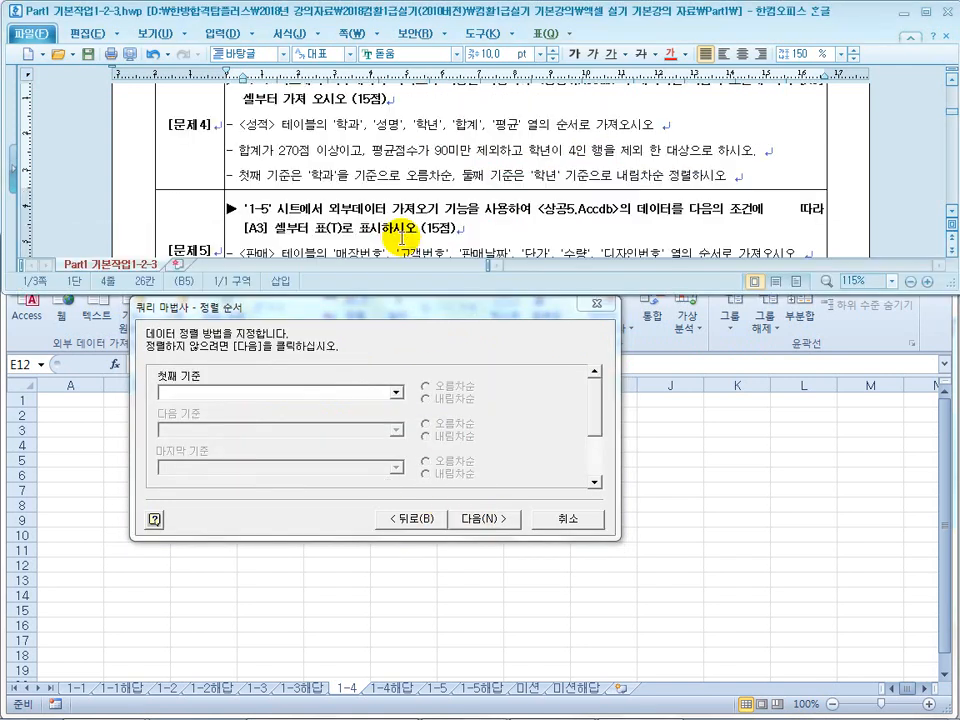
Sort the query by 학과 ascending and by 학년 descending, and advance the wizard to its finish page
{"action": "left_click", "coordinate": [395, 392]}
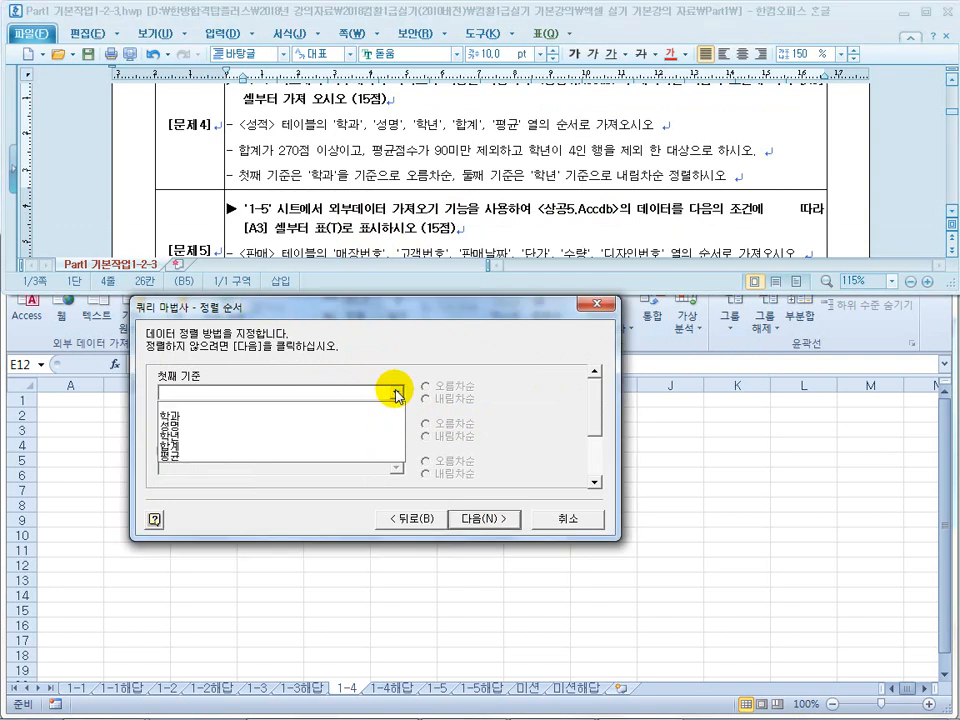
{"action": "left_click", "coordinate": [342, 418]}
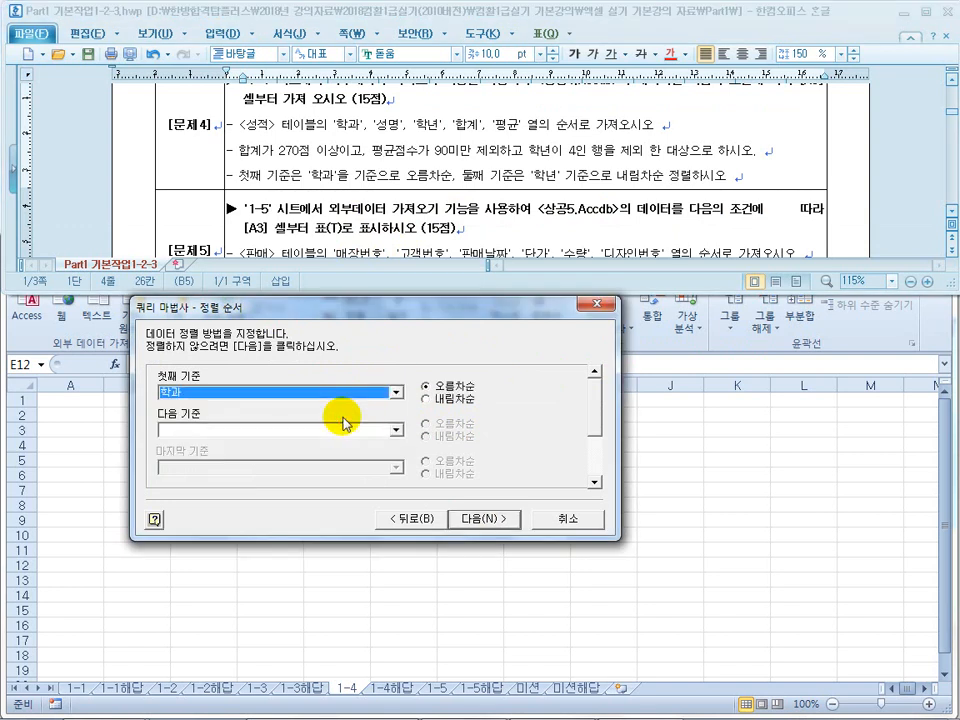
{"action": "left_click", "coordinate": [393, 430]}
{"action": "left_click", "coordinate": [340, 464]}
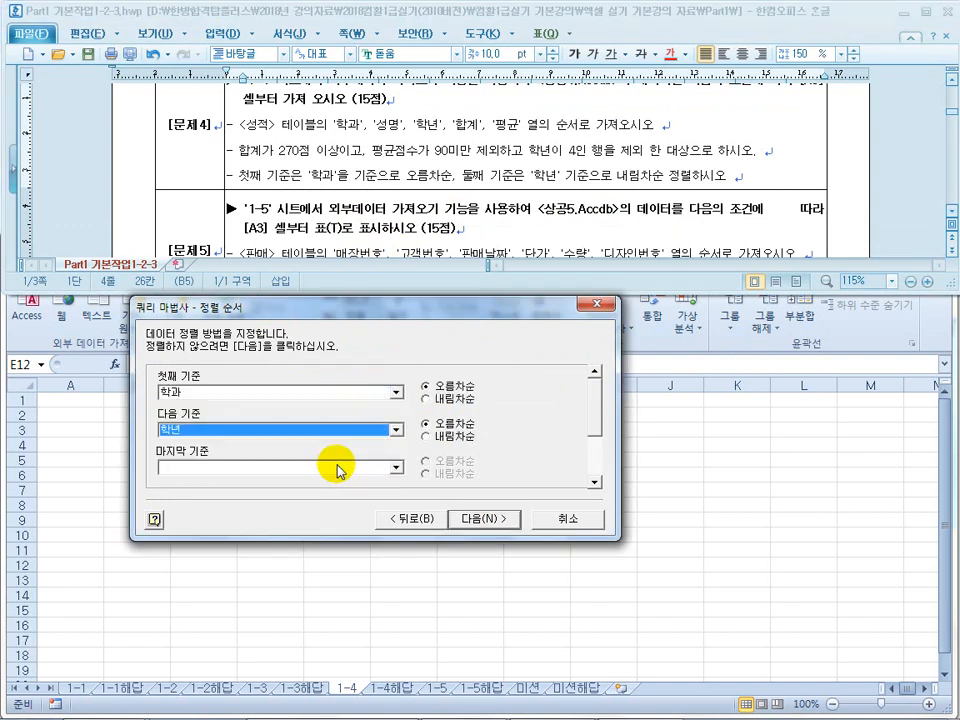
{"action": "left_click", "coordinate": [447, 436]}
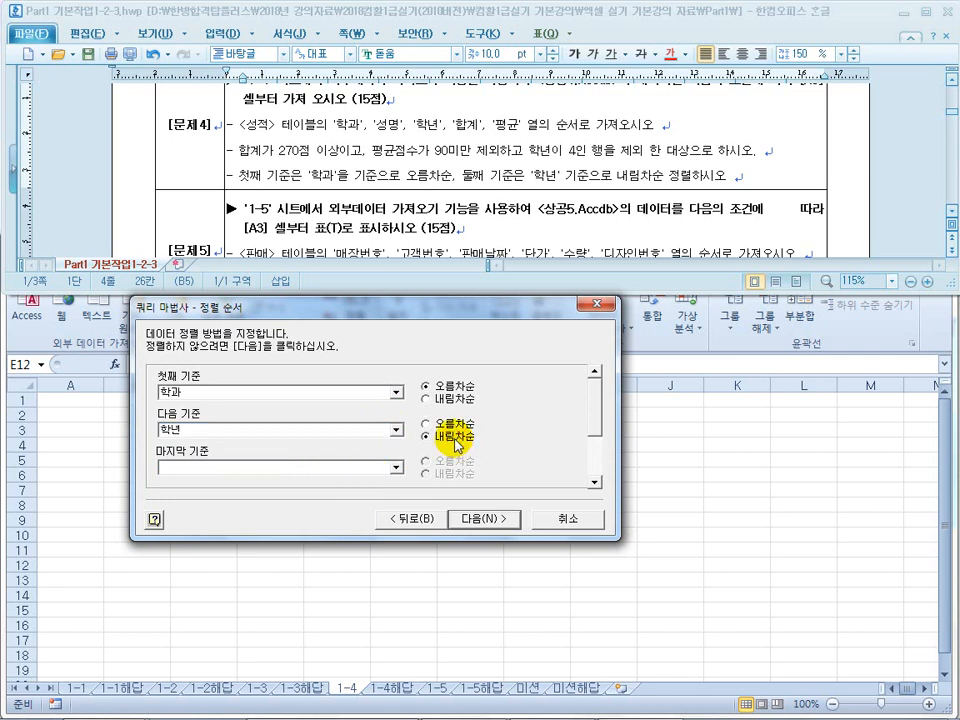
{"action": "left_click", "coordinate": [496, 527]}
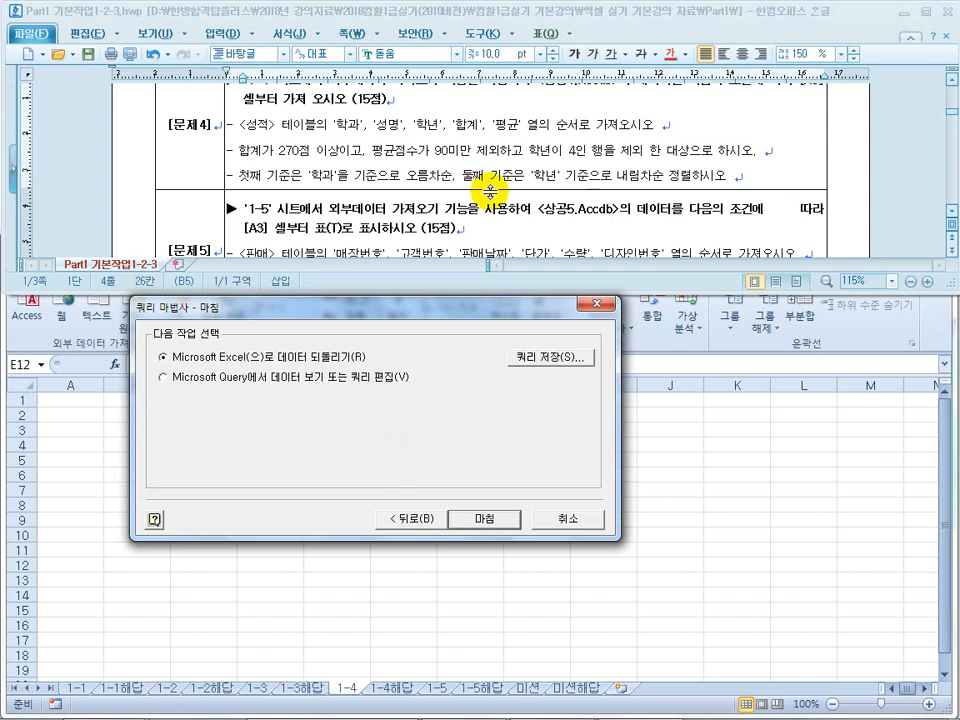
Finish the query by returning the data to Excel as a table at cell A3 of sheet 1-4
{"action": "left_click", "coordinate": [484, 517]}
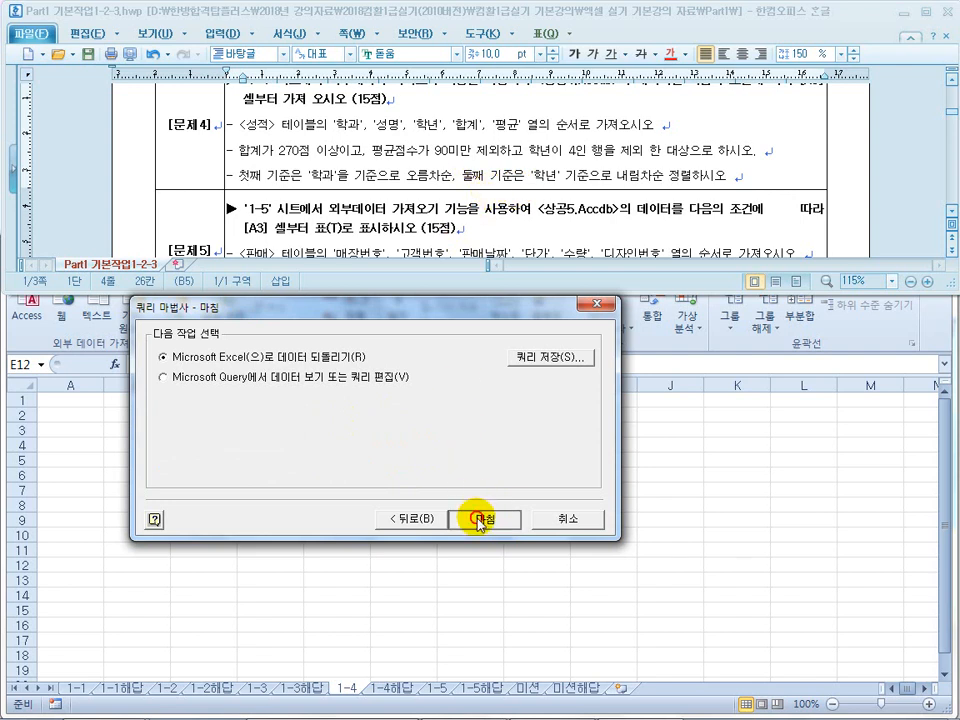
{"action": "scroll", "coordinate": [443, 160], "scroll_direction": "up", "scroll_amount": 3}
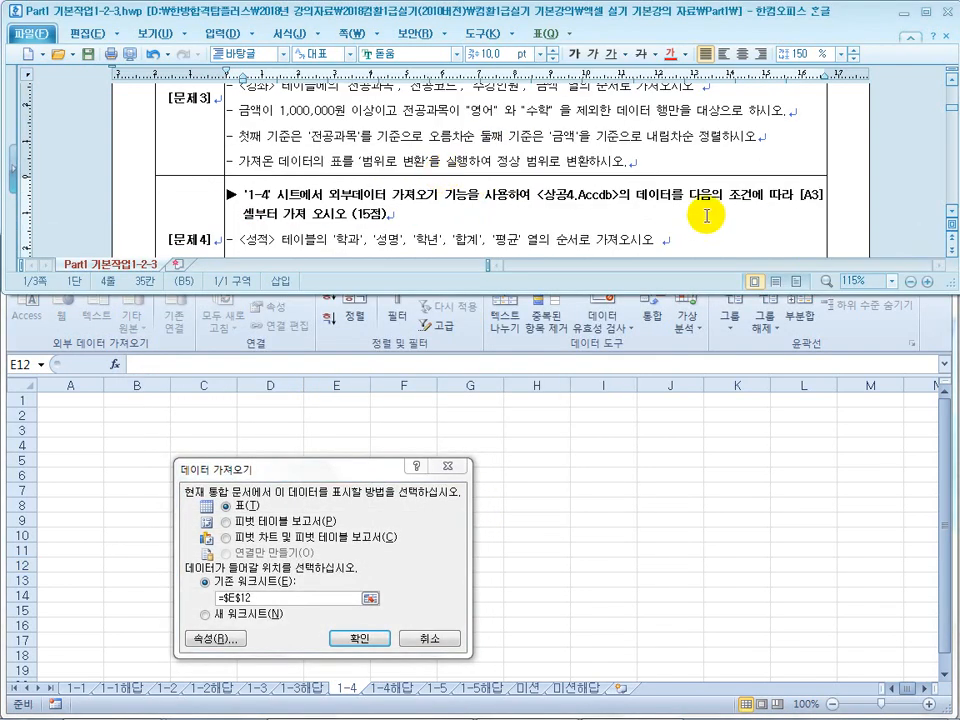
{"action": "left_click", "coordinate": [77, 430]}
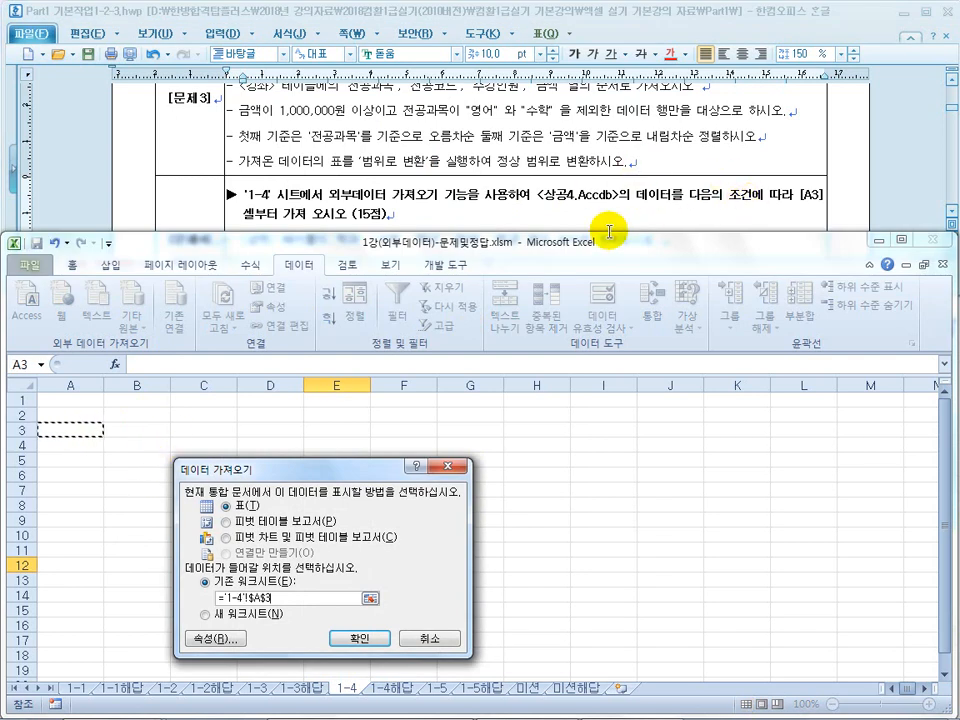
{"action": "left_click", "coordinate": [416, 205]}
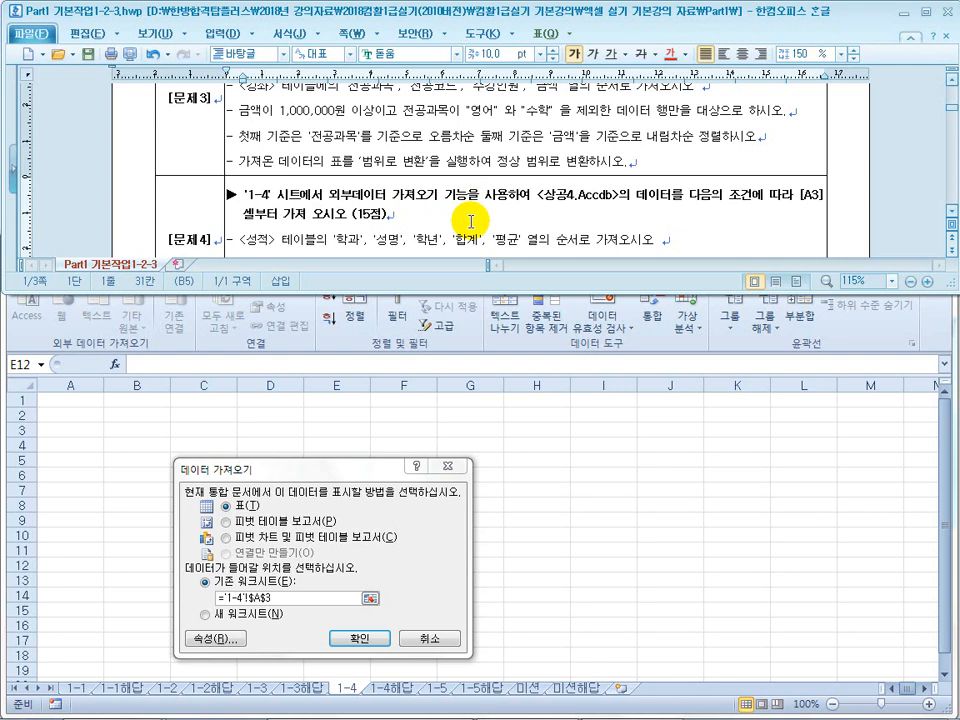
{"action": "left_click", "coordinate": [360, 637]}
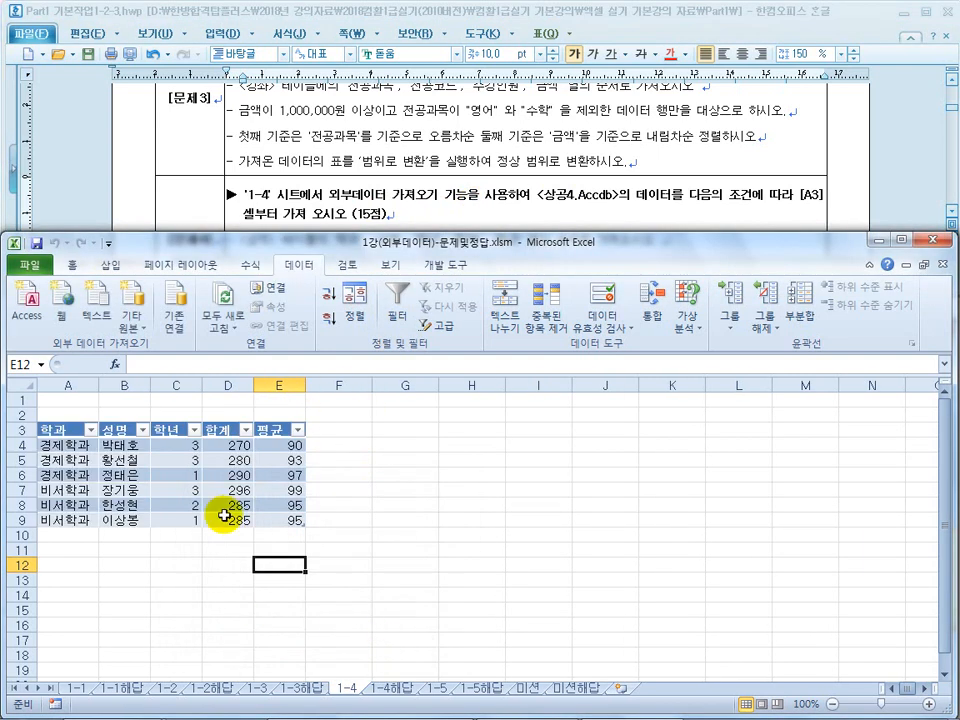
Check the imported table against the 문제4 conditions in the Hangul document and read where 문제5 wants its data placed
{"action": "left_click", "coordinate": [398, 206]}
{"action": "scroll", "coordinate": [398, 205], "scroll_direction": "down", "scroll_amount": 3}
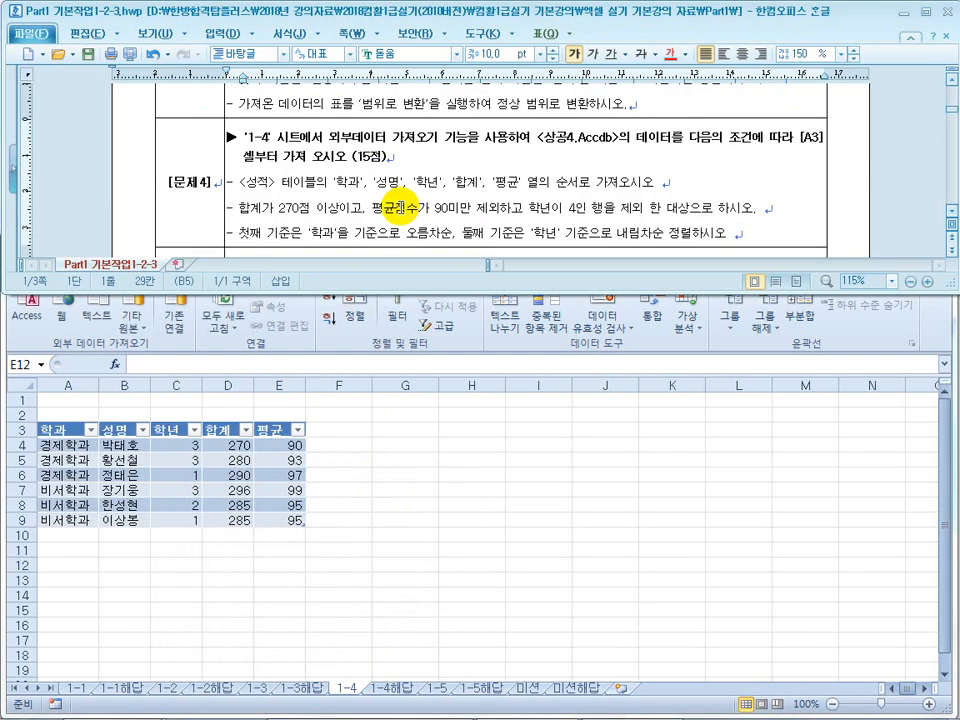
{"action": "left_click", "coordinate": [256, 478]}
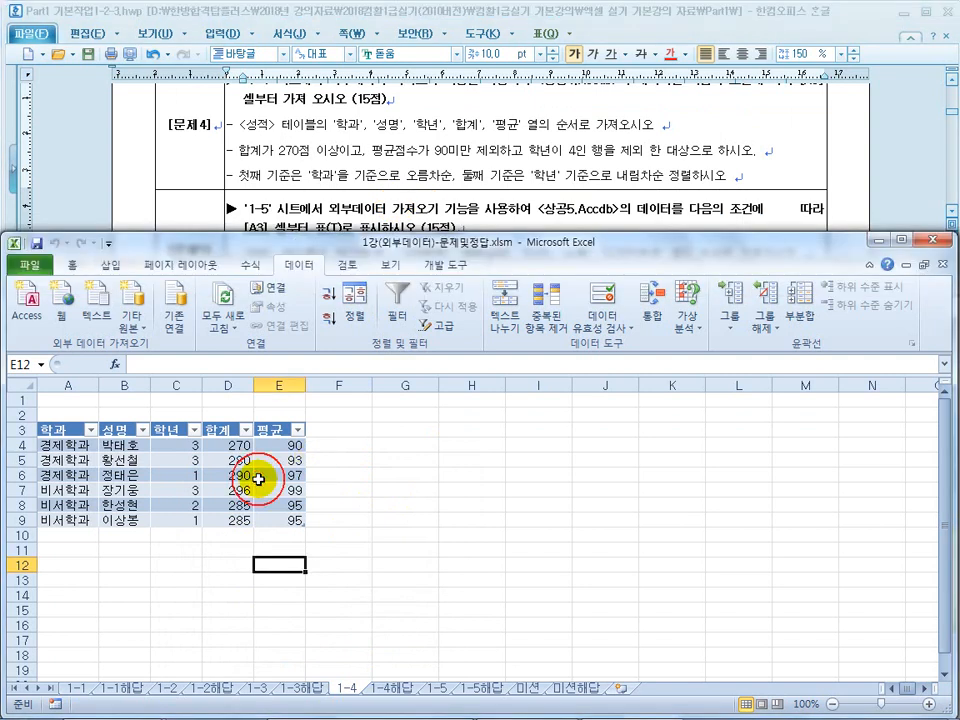
{"action": "left_click", "coordinate": [400, 229]}
{"action": "scroll", "coordinate": [398, 230], "scroll_direction": "down", "scroll_amount": 2}
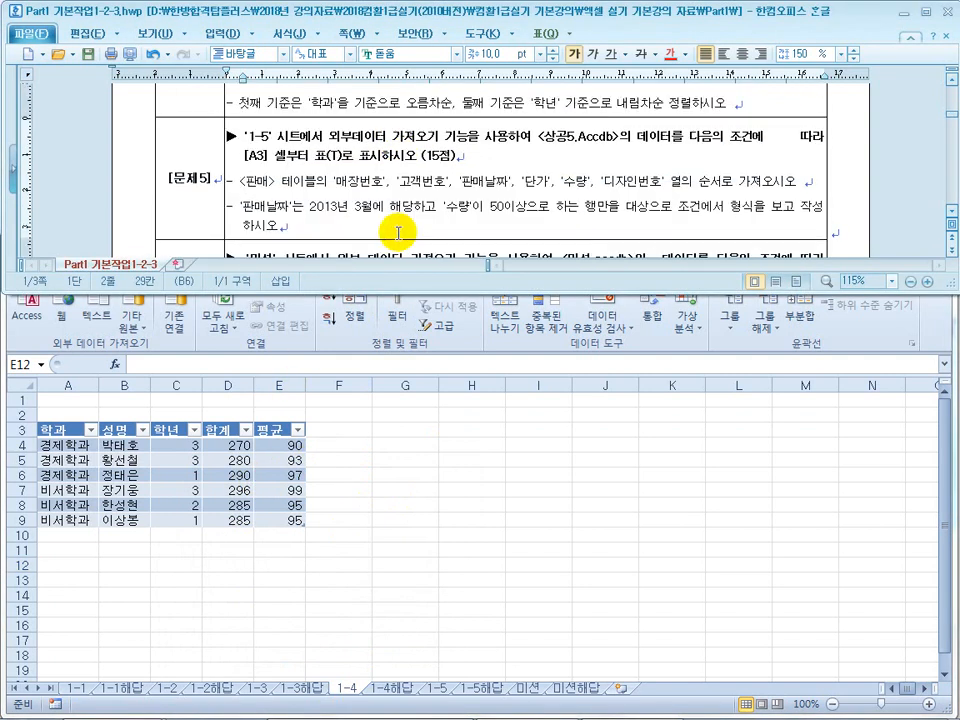
{"action": "left_click_drag", "start_coordinate": [274, 156], "coordinate": [390, 157]}
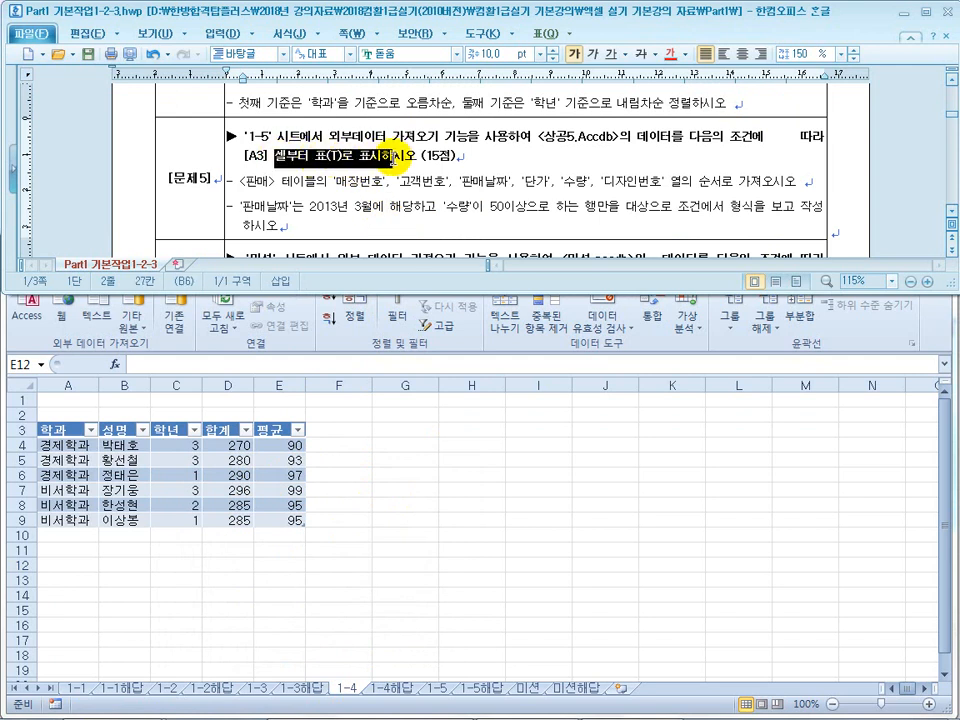
{"action": "scroll", "coordinate": [415, 175], "scroll_direction": "up", "scroll_amount": 1}
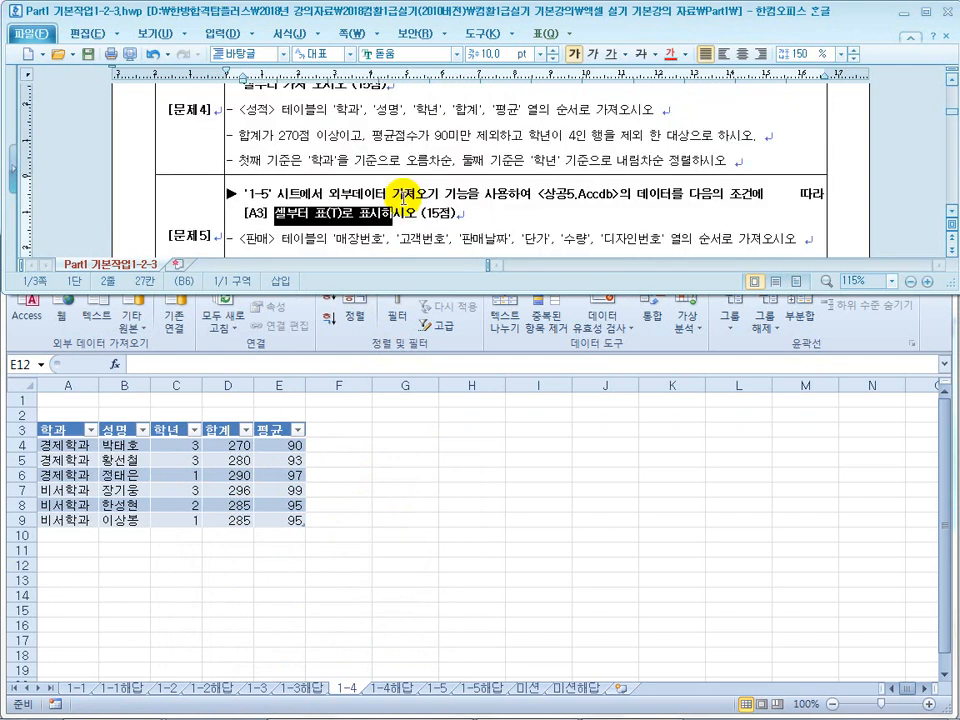
Switch to the PowerPoint slide show and review the 문제4 and 문제5 solution slides
{"action": "key", "text": "super"}
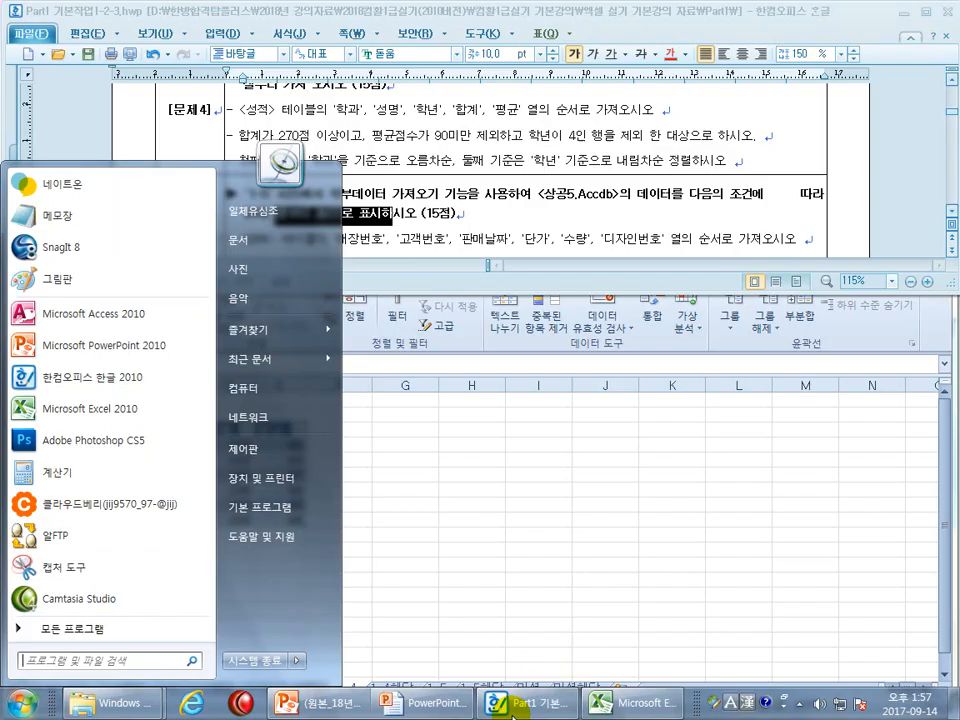
{"action": "left_click", "coordinate": [427, 710]}
{"action": "left_click", "coordinate": [428, 532]}
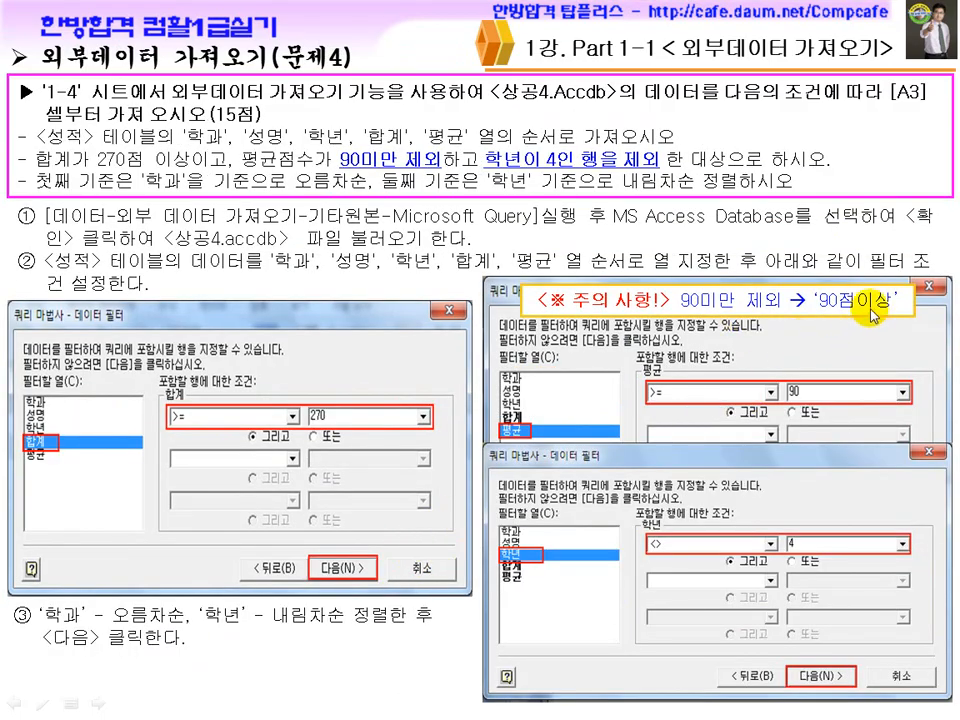
{"action": "left_click", "coordinate": [600, 262]}
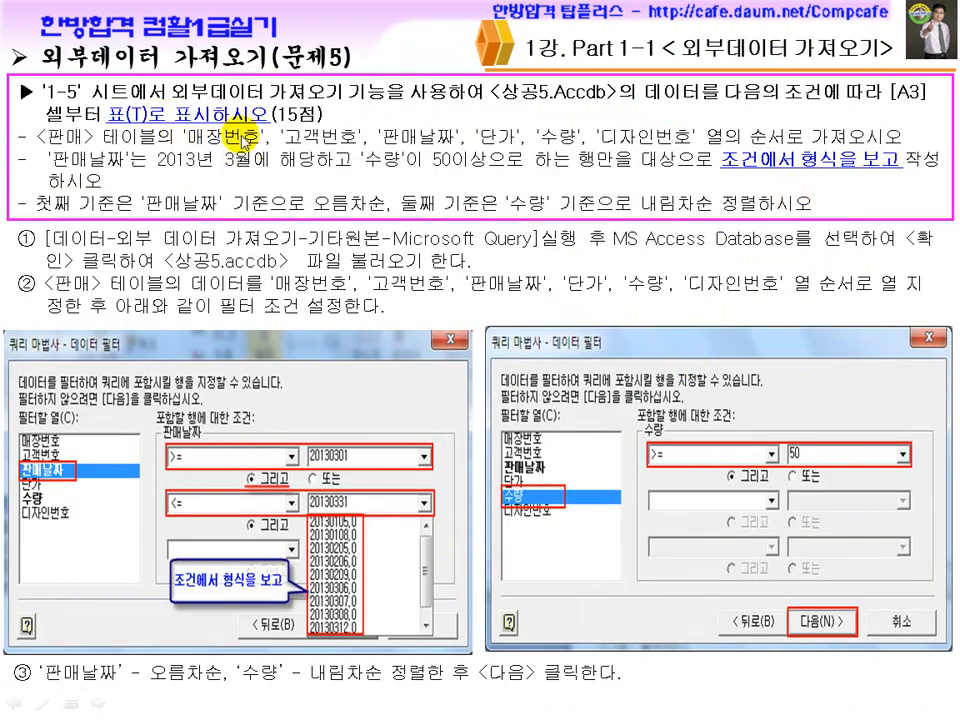
{"action": "key", "text": "Page_Up"}
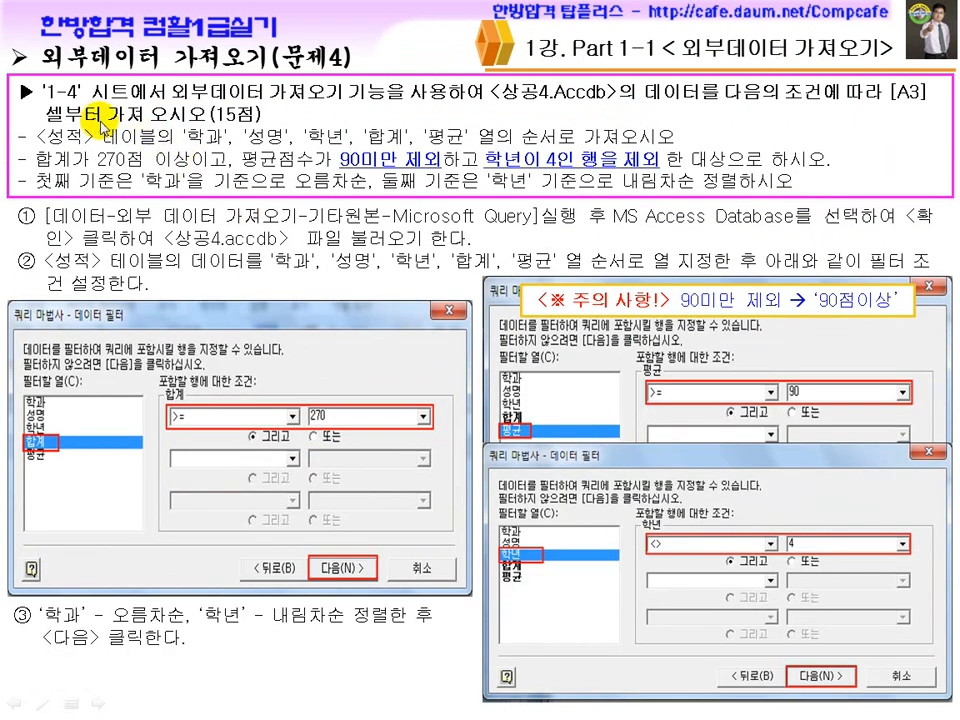
{"action": "left_click", "coordinate": [206, 168]}
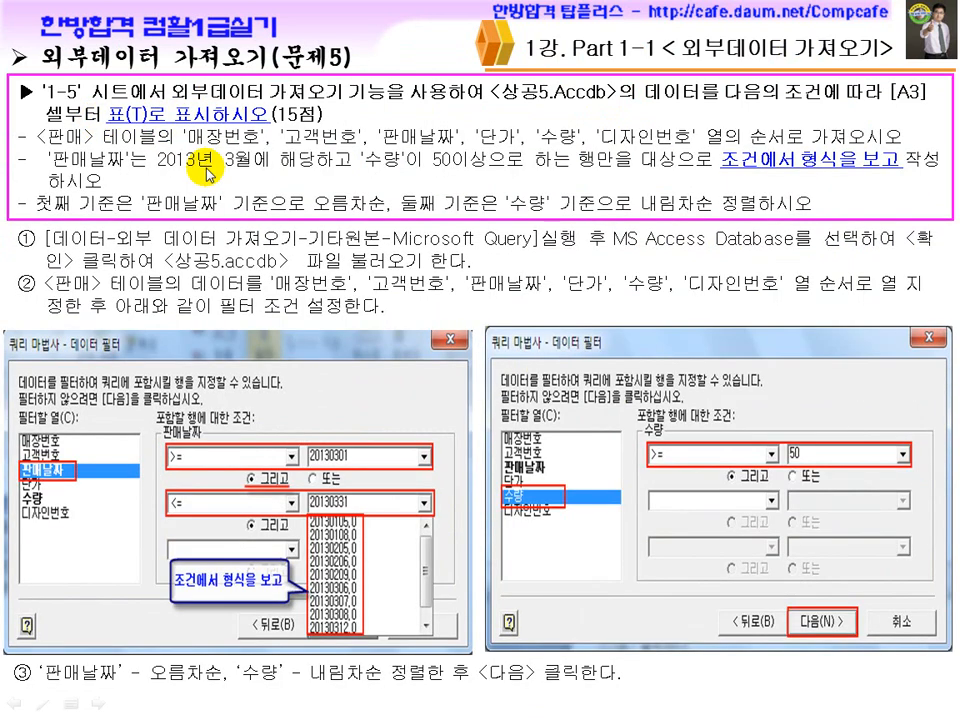
Mark the phrases 표(T)로 표시하시오 and 조건에서 형식을 보고 on the 문제5 slide with the pen and erase the ink
{"action": "key", "text": "ctrl+p"}
{"action": "left_click_drag", "start_coordinate": [227, 127], "coordinate": [230, 133]}
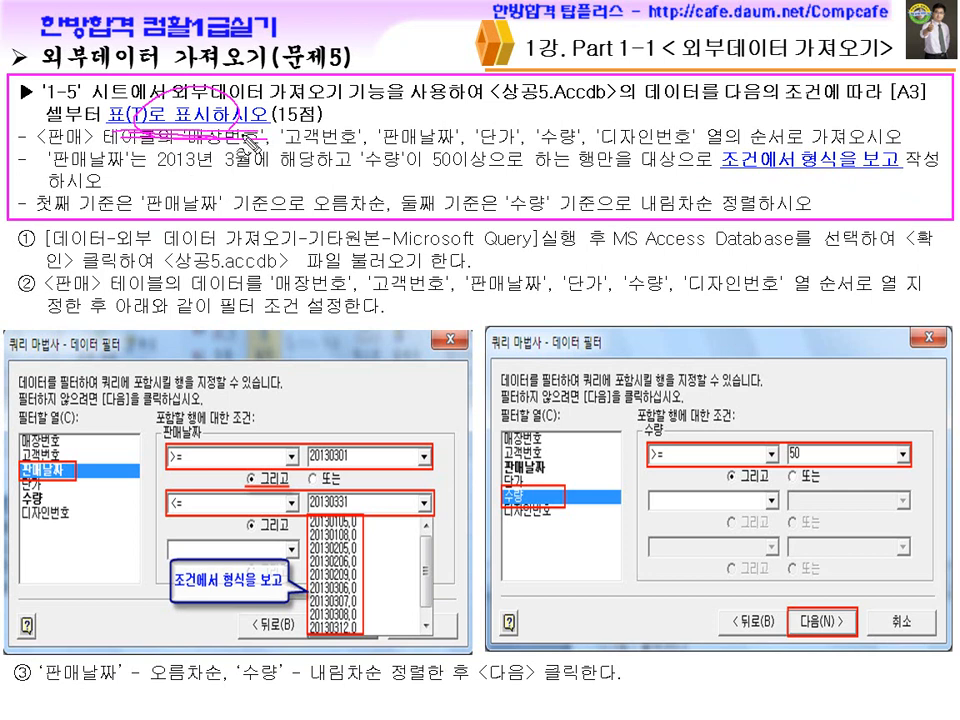
{"action": "left_click_drag", "start_coordinate": [735, 168], "coordinate": [897, 163]}
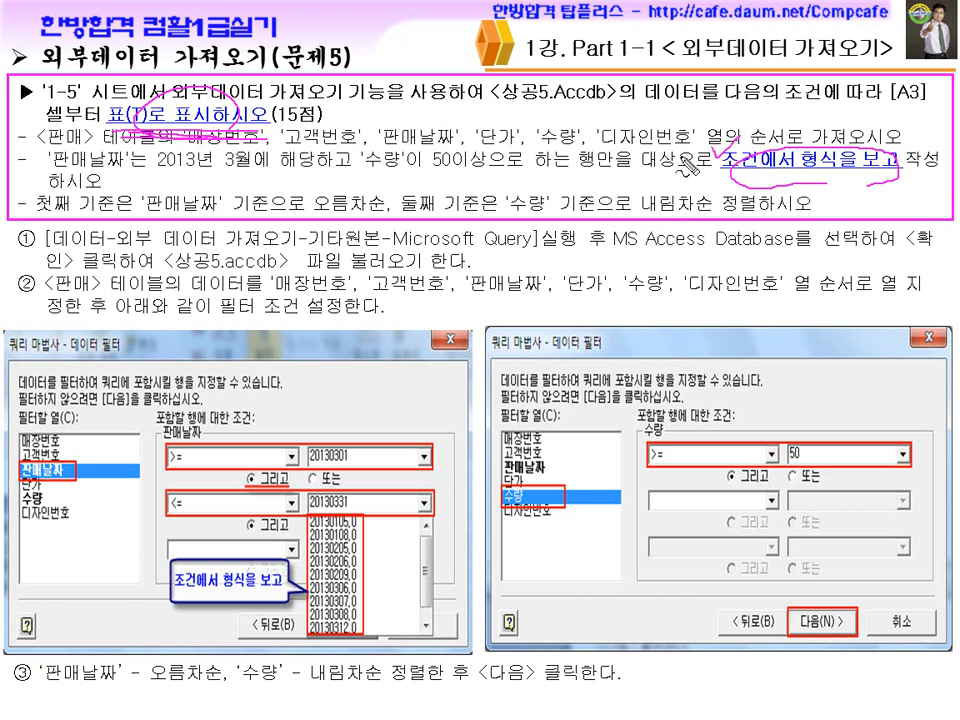
{"action": "key", "text": "e"}
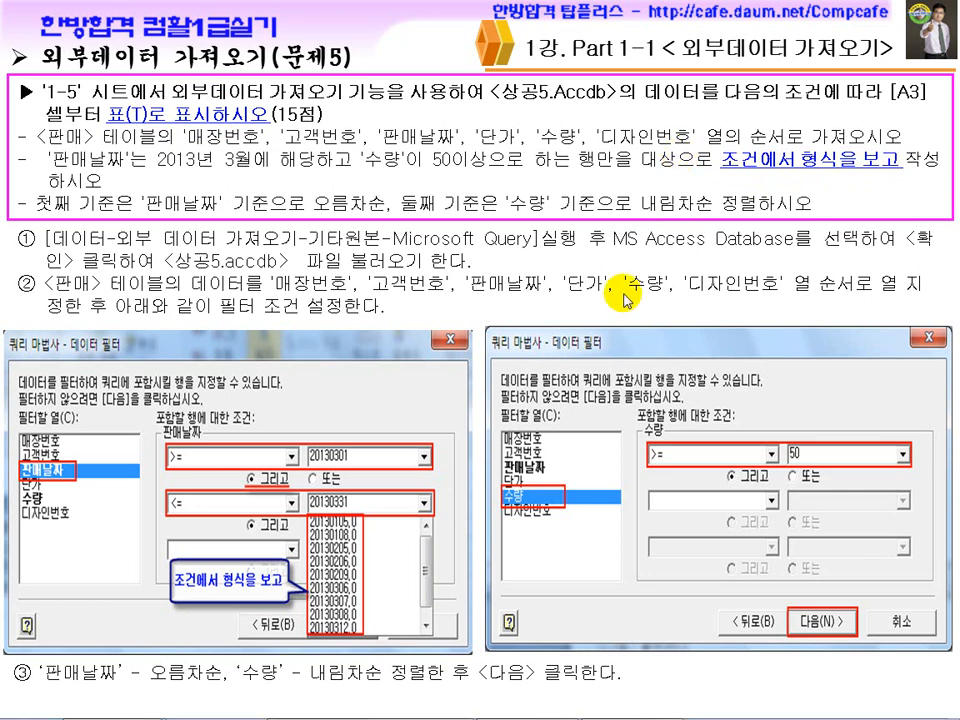
Return to the Hangul and Excel windows and read the 문제5 column order and filter conditions
{"action": "key", "text": "super"}
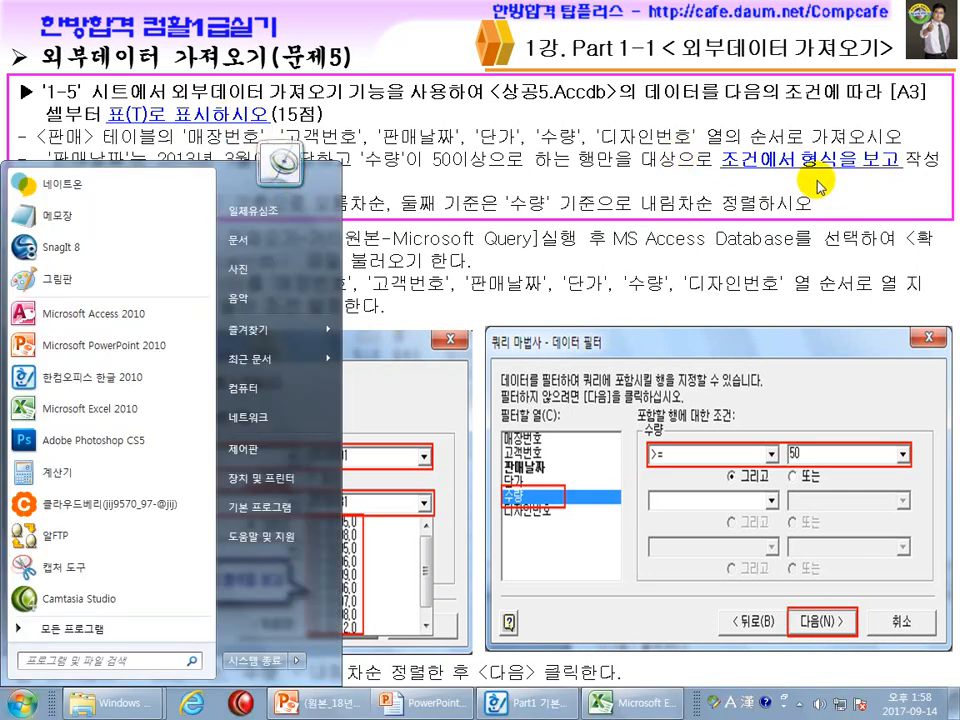
{"action": "left_click", "coordinate": [525, 703]}
{"action": "left_click", "coordinate": [635, 704]}
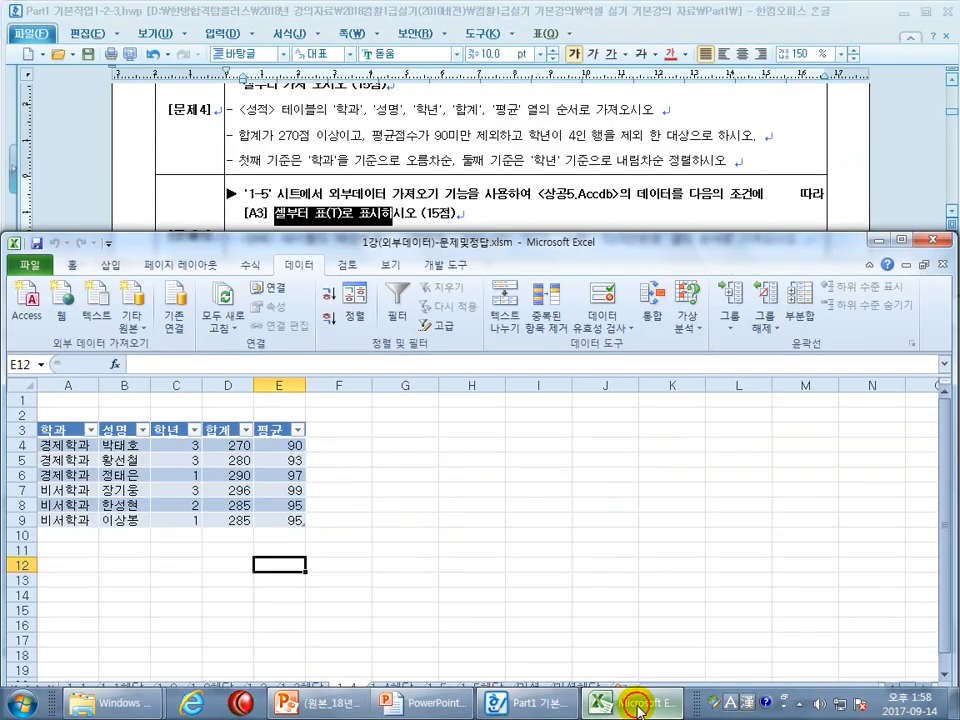
{"action": "left_click", "coordinate": [489, 214]}
{"action": "scroll", "coordinate": [492, 231], "scroll_direction": "down", "scroll_amount": 2}
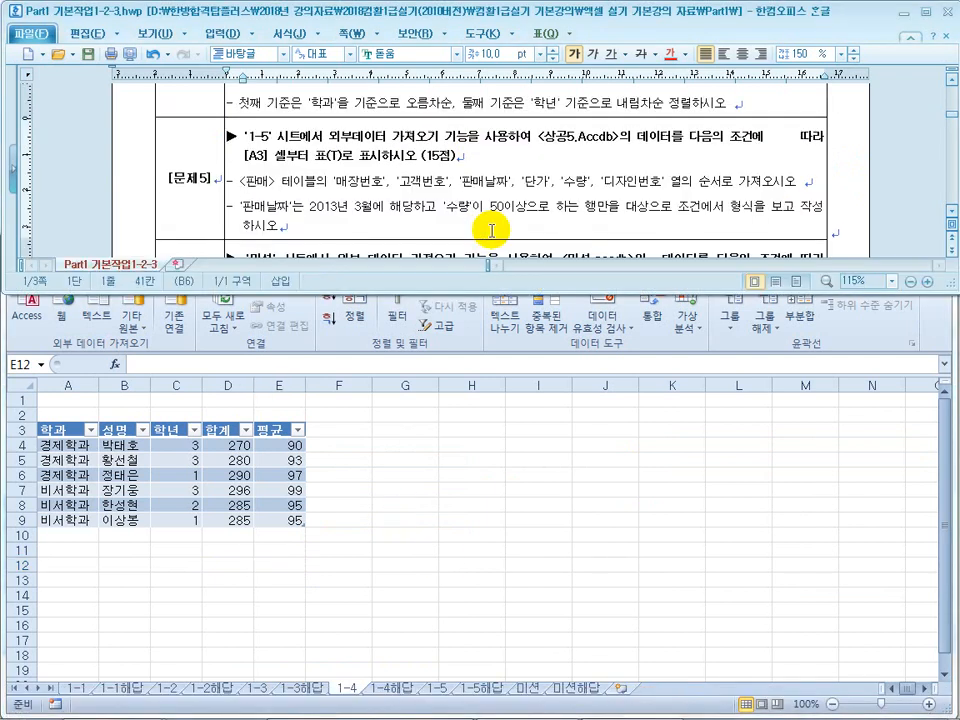
{"action": "scroll", "coordinate": [492, 231], "scroll_direction": "down", "scroll_amount": 1}
{"action": "scroll", "coordinate": [492, 231], "scroll_direction": "up", "scroll_amount": 1}
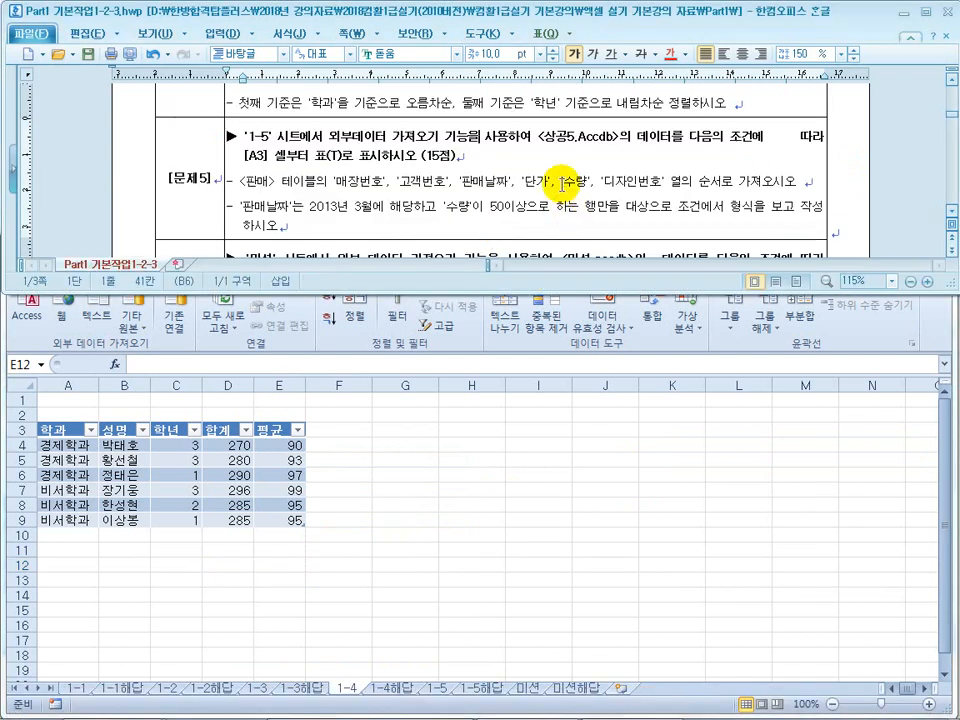
On sheet 1-5, select cell E10 and start a Microsoft Query import using MS Access Database as the data source
{"action": "left_click", "coordinate": [484, 472]}
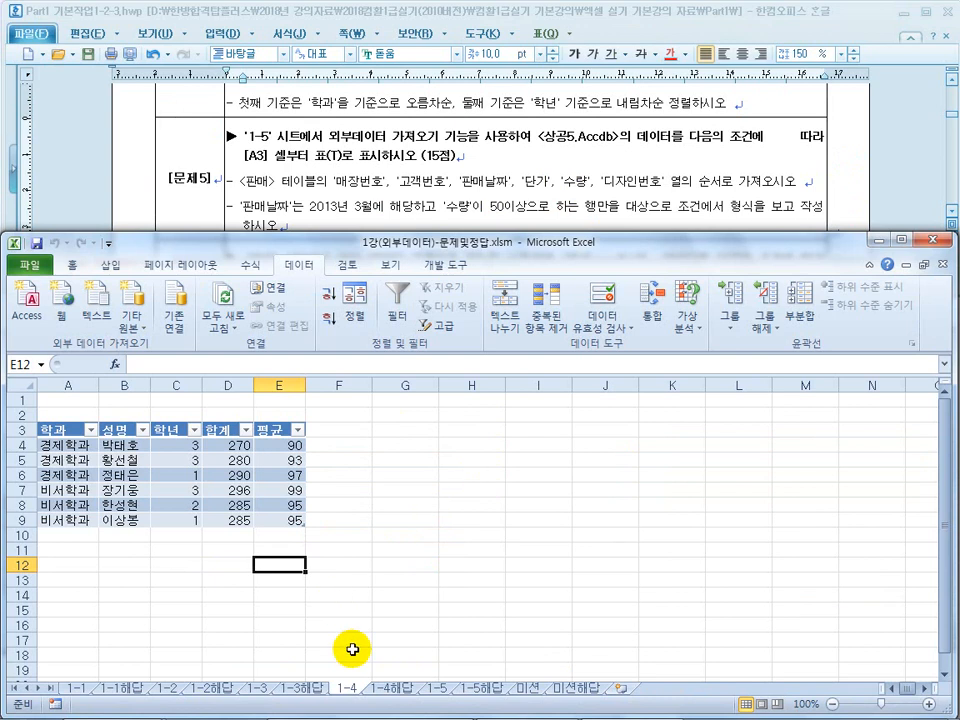
{"action": "left_click", "coordinate": [440, 689]}
{"action": "left_click", "coordinate": [336, 538]}
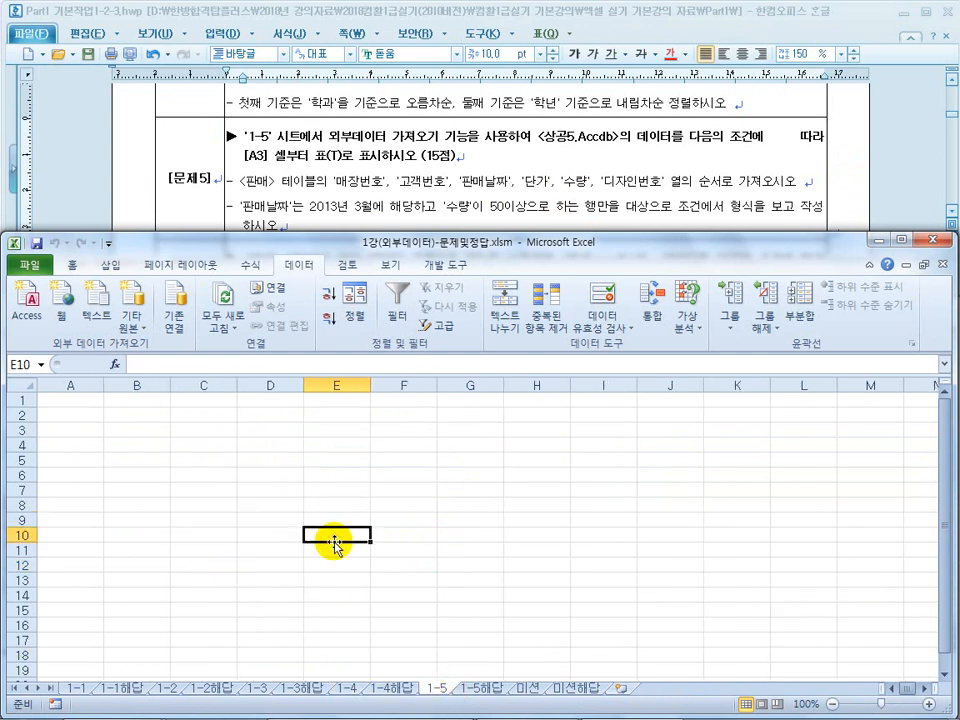
{"action": "left_click", "coordinate": [131, 312]}
{"action": "left_click", "coordinate": [187, 534]}
{"action": "double_click", "coordinate": [320, 357]}
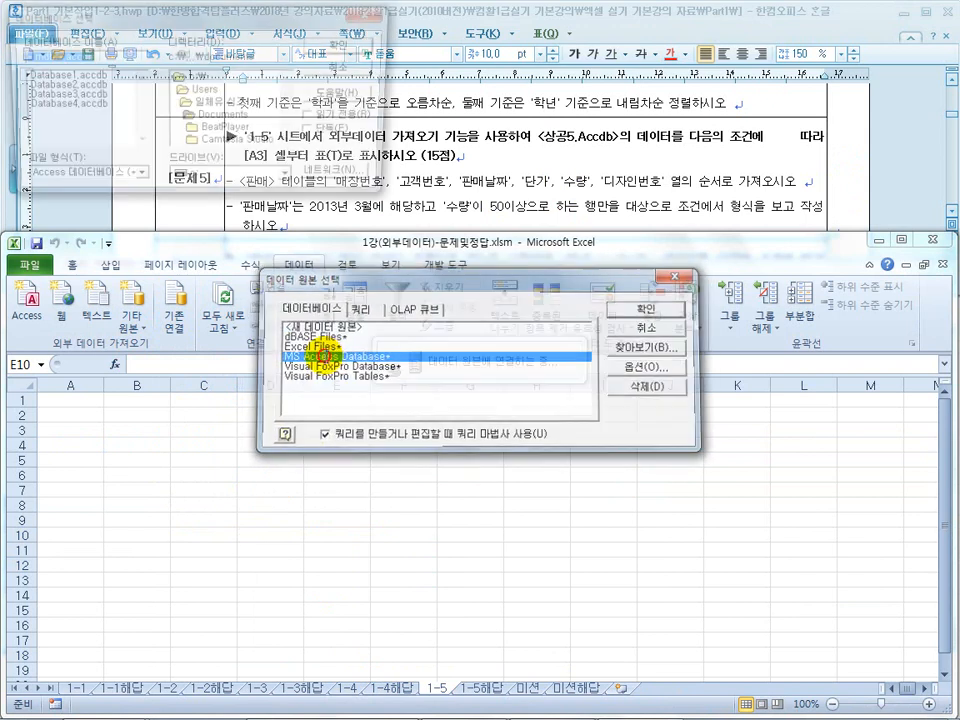
Select the database 상공5.accdb from the c:\OA folder as the query's source
{"action": "left_click_drag", "start_coordinate": [247, 21], "coordinate": [321, 345]}
{"action": "double_click", "coordinate": [262, 399]}
{"action": "left_click", "coordinate": [363, 469]}
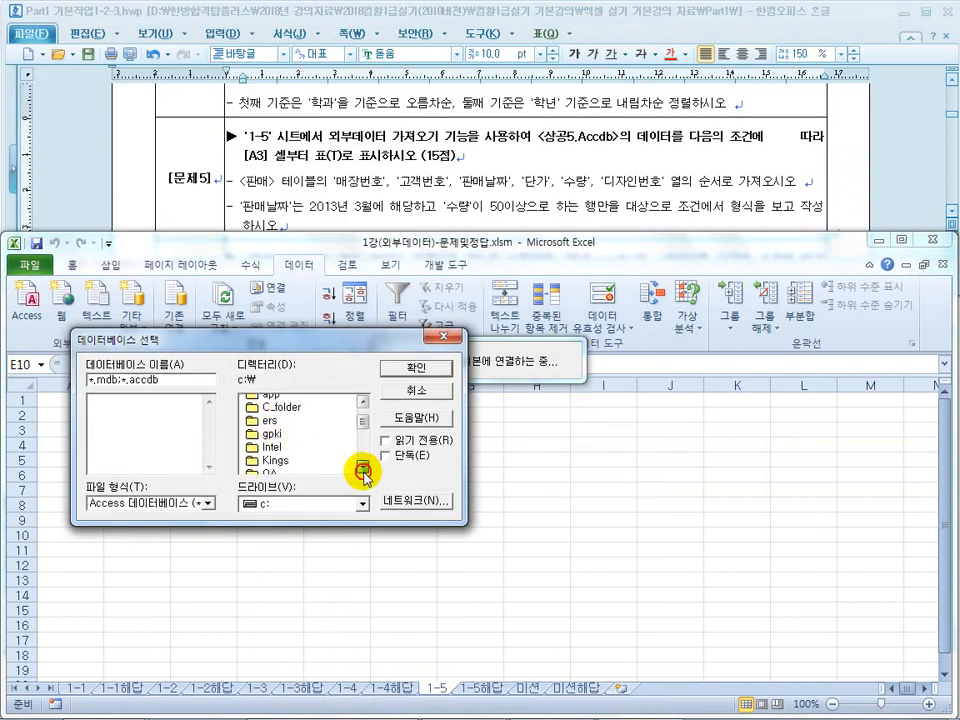
{"action": "scroll", "coordinate": [340, 465], "scroll_direction": "down", "scroll_amount": 2}
{"action": "double_click", "coordinate": [268, 440]}
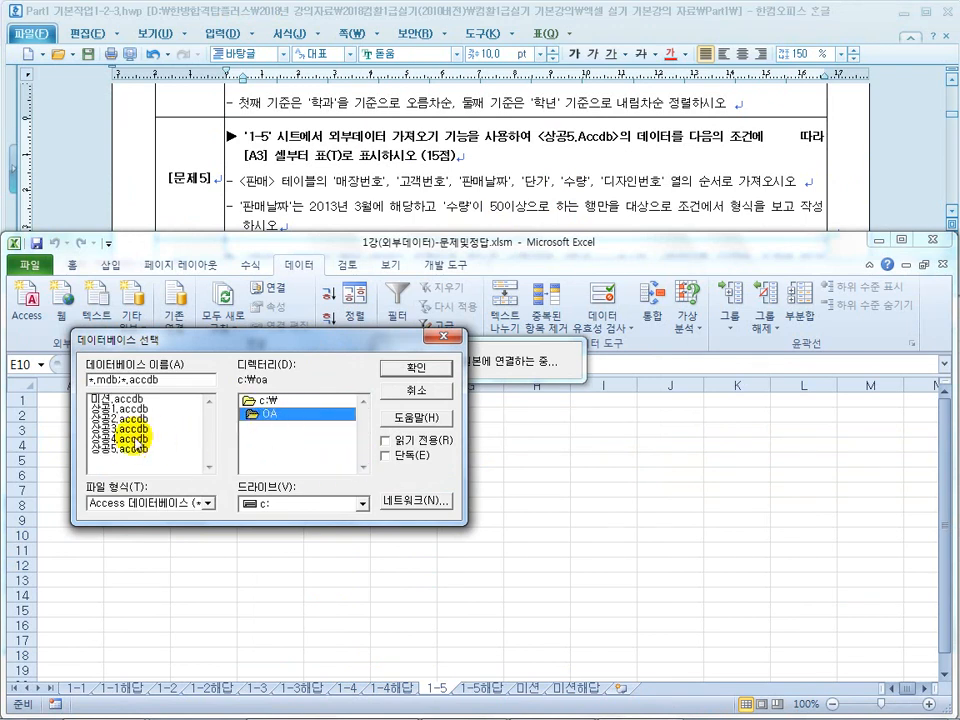
{"action": "left_click", "coordinate": [131, 449]}
{"action": "left_click", "coordinate": [416, 368]}
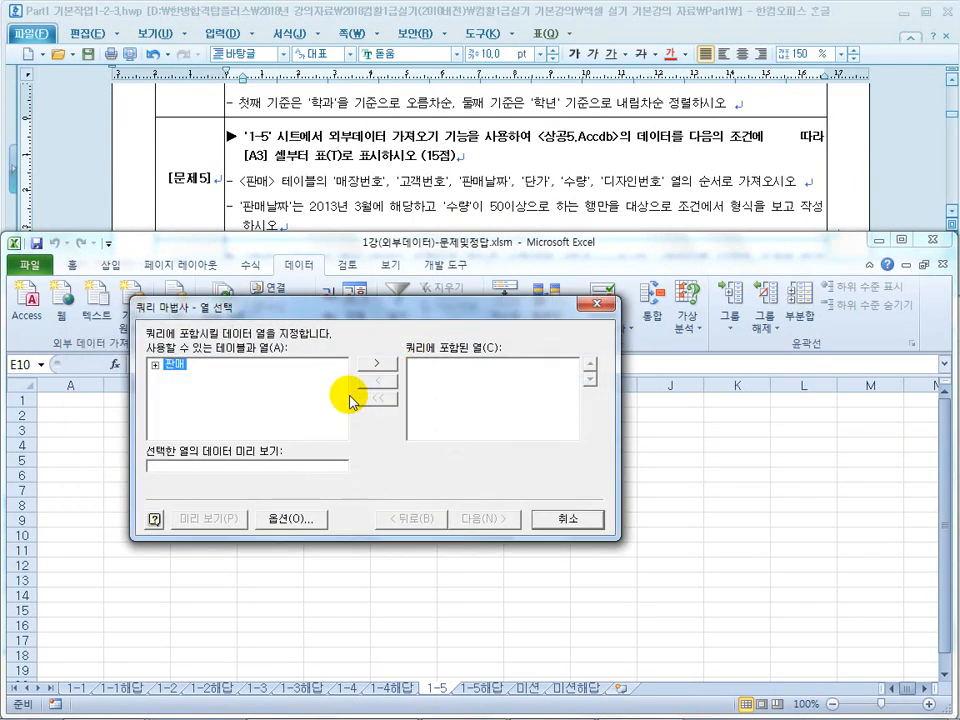
Add the 판매 columns 매장번호, 고객번호, 판매날짜, 단가, 수량 and 디자인번호 to the query in that order and continue to data filtering
{"action": "left_click", "coordinate": [155, 365]}
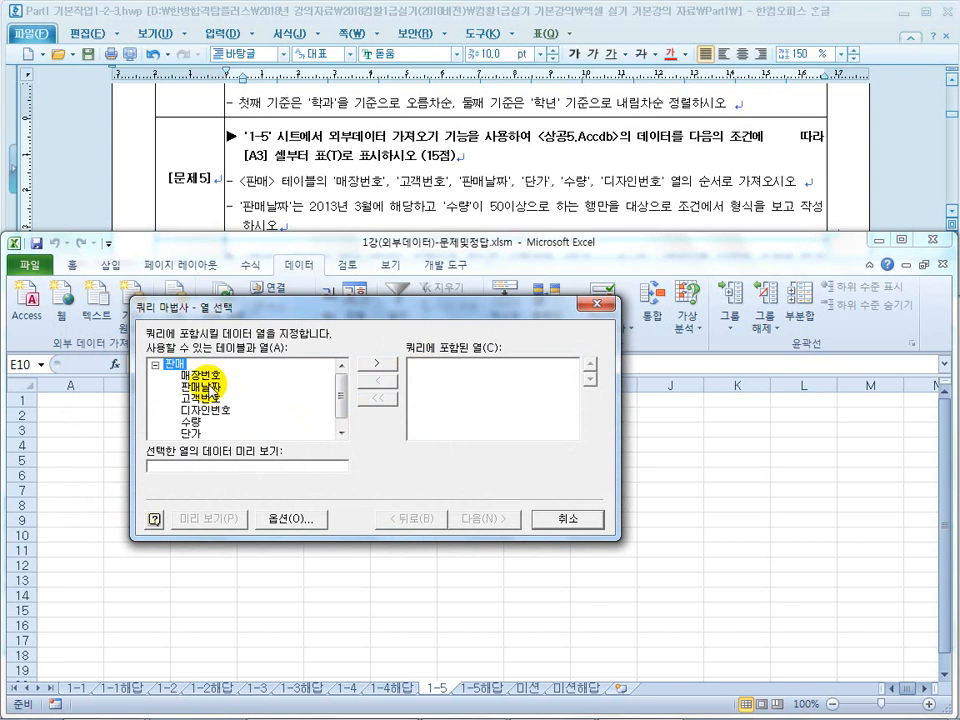
{"action": "double_click", "coordinate": [213, 375]}
{"action": "double_click", "coordinate": [212, 387]}
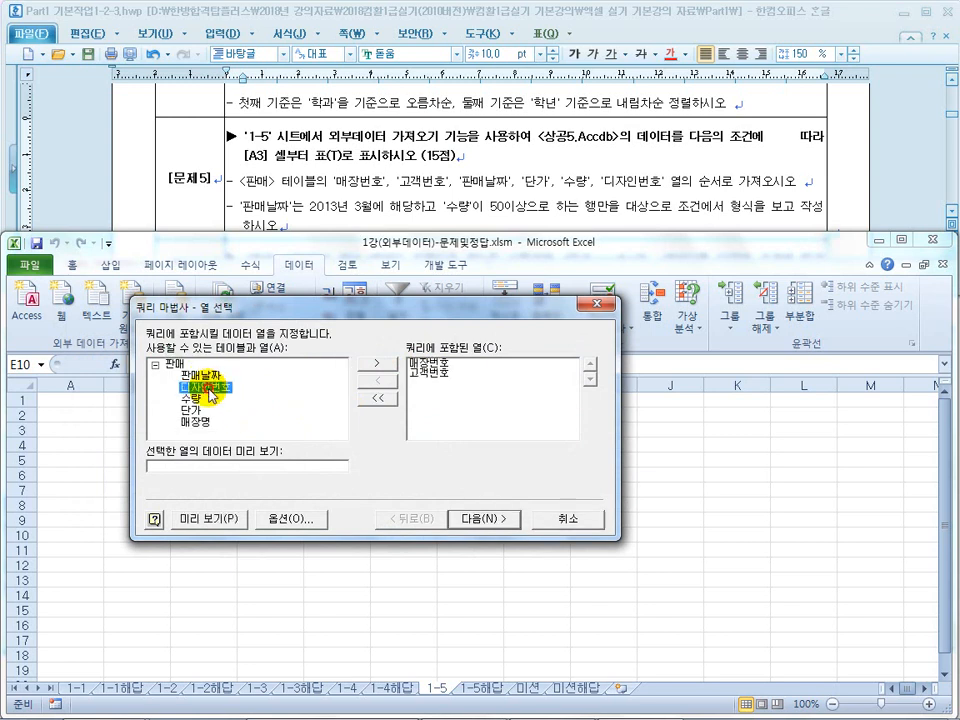
{"action": "double_click", "coordinate": [211, 376]}
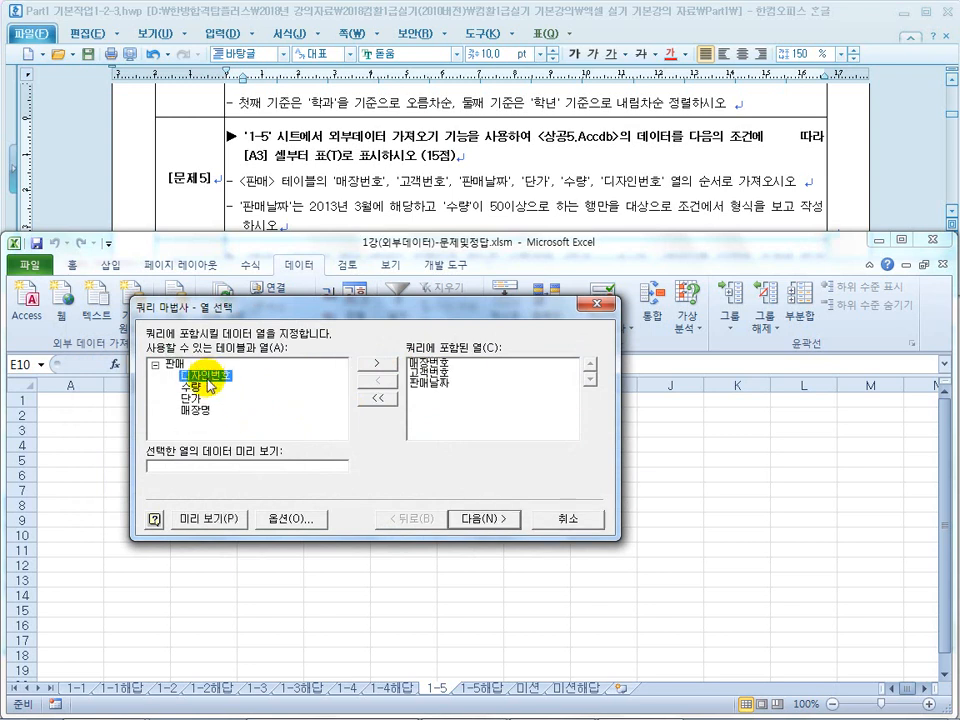
{"action": "double_click", "coordinate": [191, 398]}
{"action": "double_click", "coordinate": [190, 386]}
{"action": "double_click", "coordinate": [199, 376]}
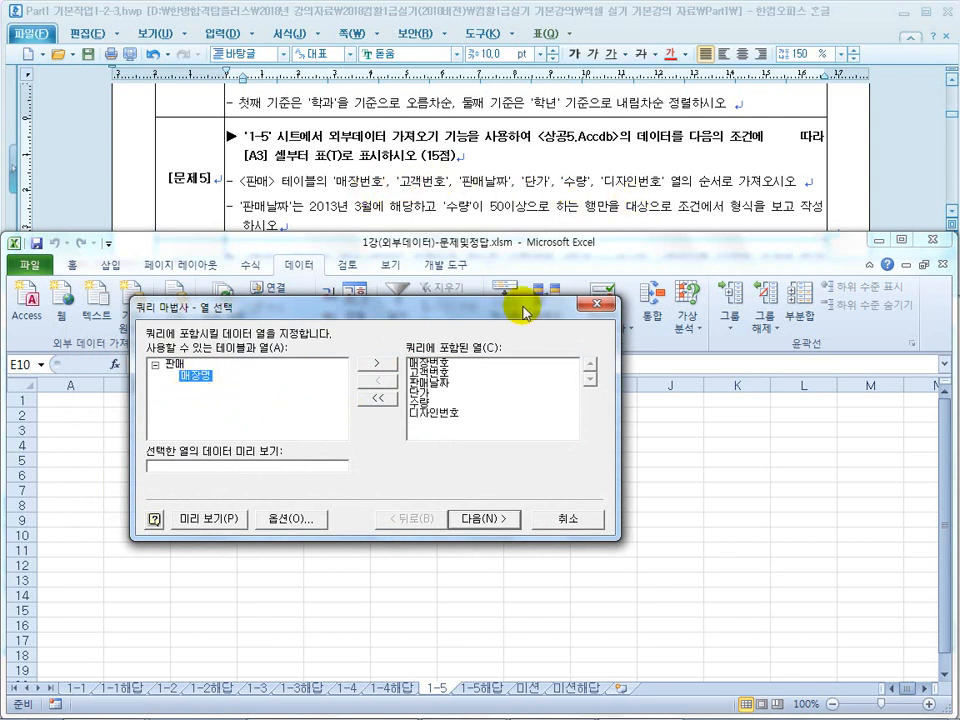
{"action": "left_click", "coordinate": [490, 518]}
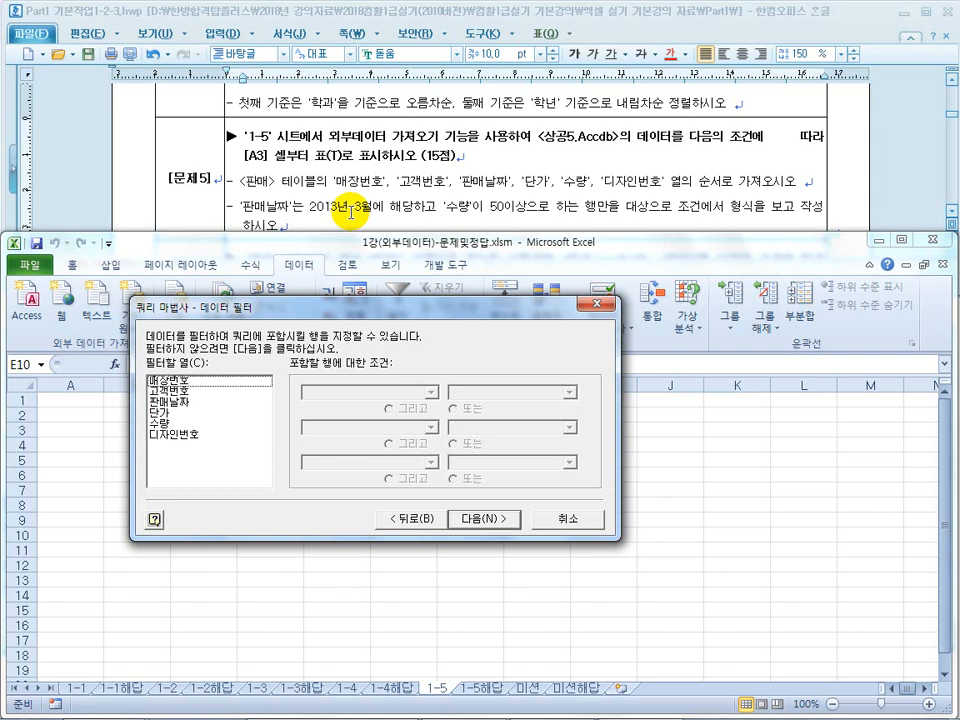
Switch to the PowerPoint 문제5 slide, underline 2013년 3월 with the pen and write the circled range 3-1 ~ 3-31 below it
{"action": "key", "text": "super"}
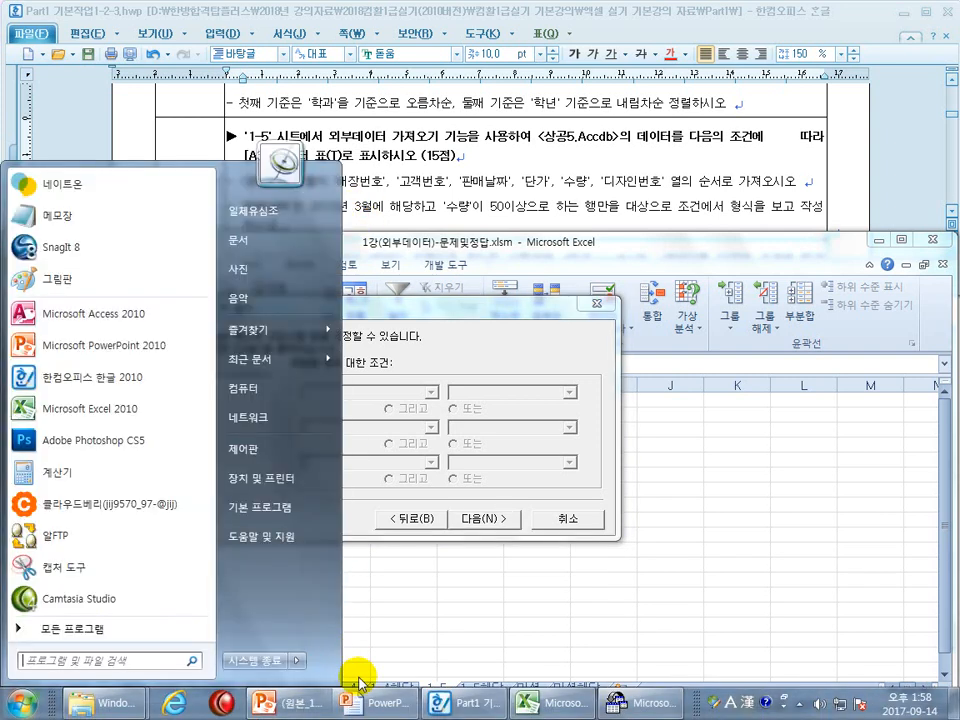
{"action": "left_click", "coordinate": [385, 708]}
{"action": "left_click", "coordinate": [400, 500]}
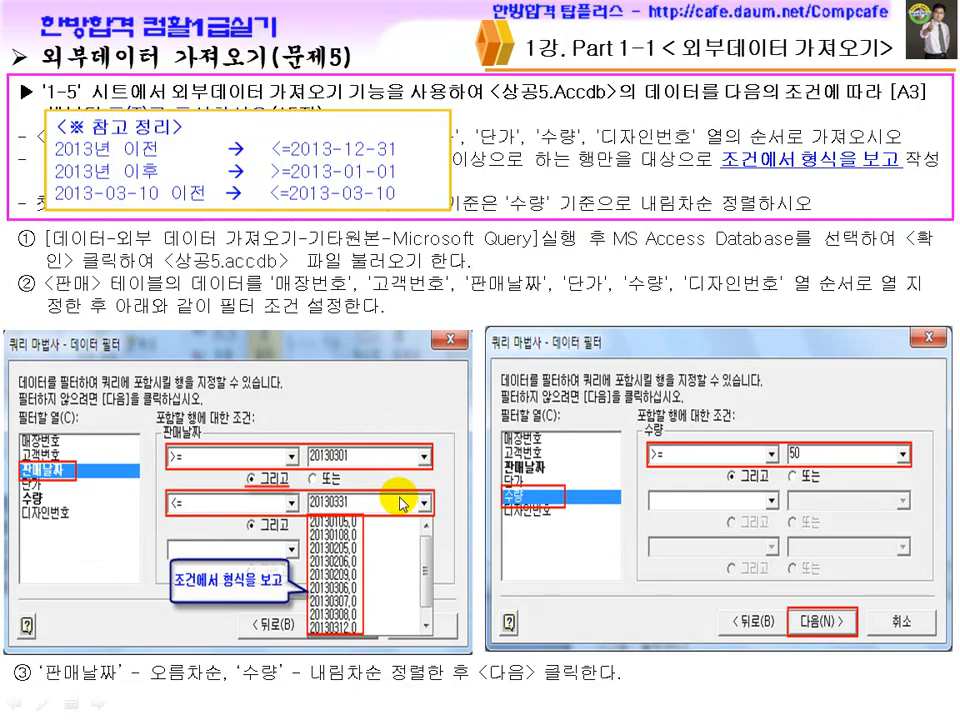
{"action": "key", "text": "ctrl+p"}
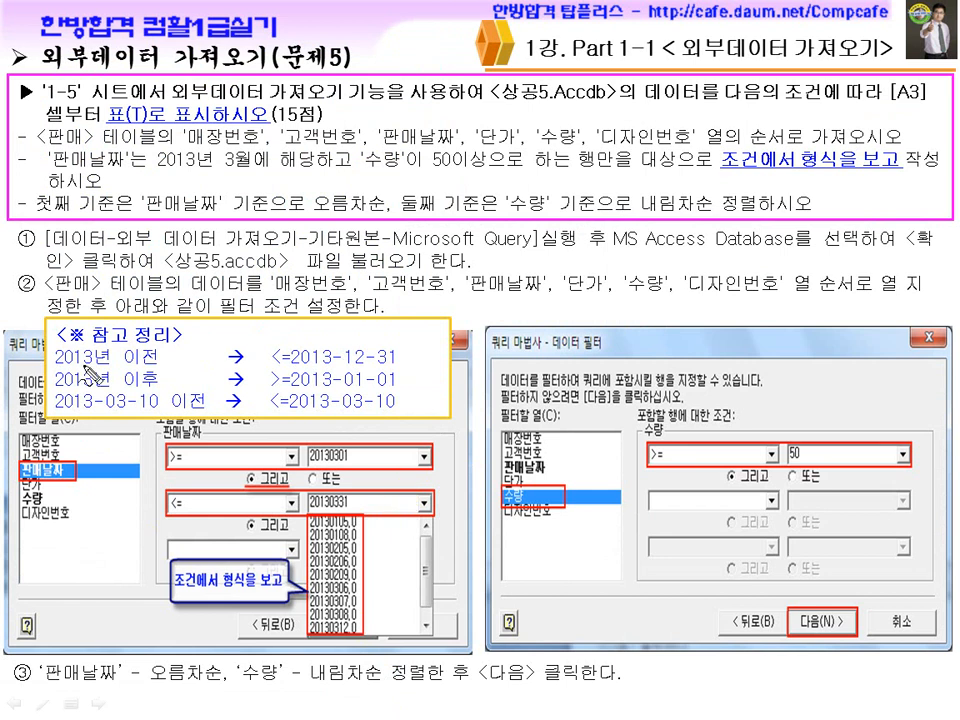
{"action": "mouse_move", "coordinate": [124, 366]}
{"action": "left_mouse_down"}
{"action": "mouse_move", "coordinate": [158, 366]}
{"action": "mouse_move", "coordinate": [160, 390]}
{"action": "mouse_move", "coordinate": [207, 410]}
{"action": "left_mouse_up"}
{"action": "left_click_drag", "start_coordinate": [158, 171], "coordinate": [252, 179]}
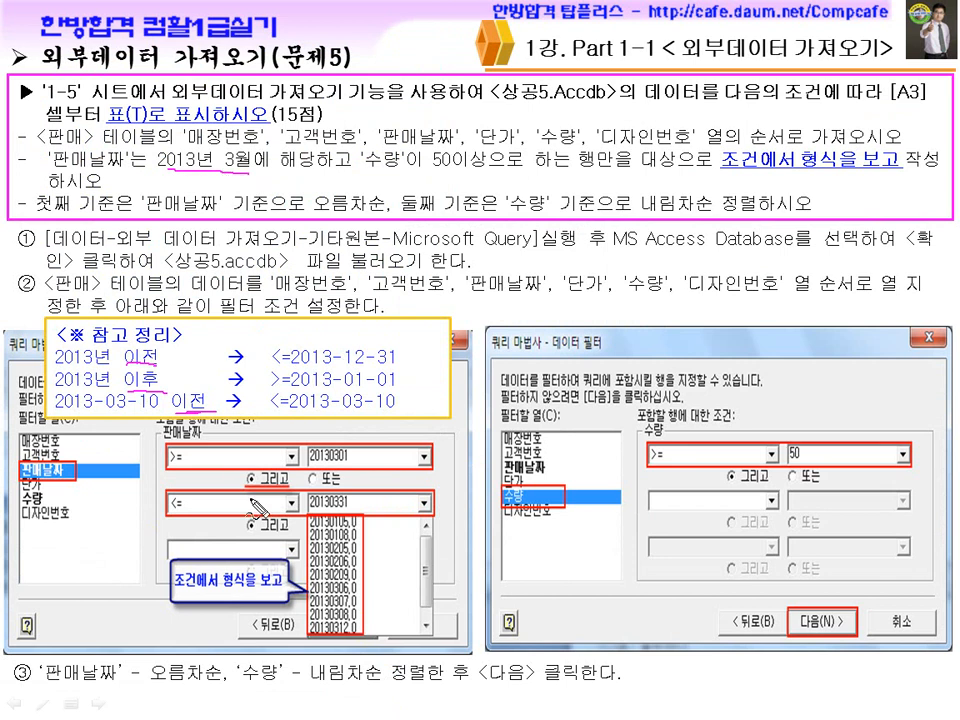
{"action": "left_click_drag", "start_coordinate": [284, 184], "coordinate": [383, 182]}
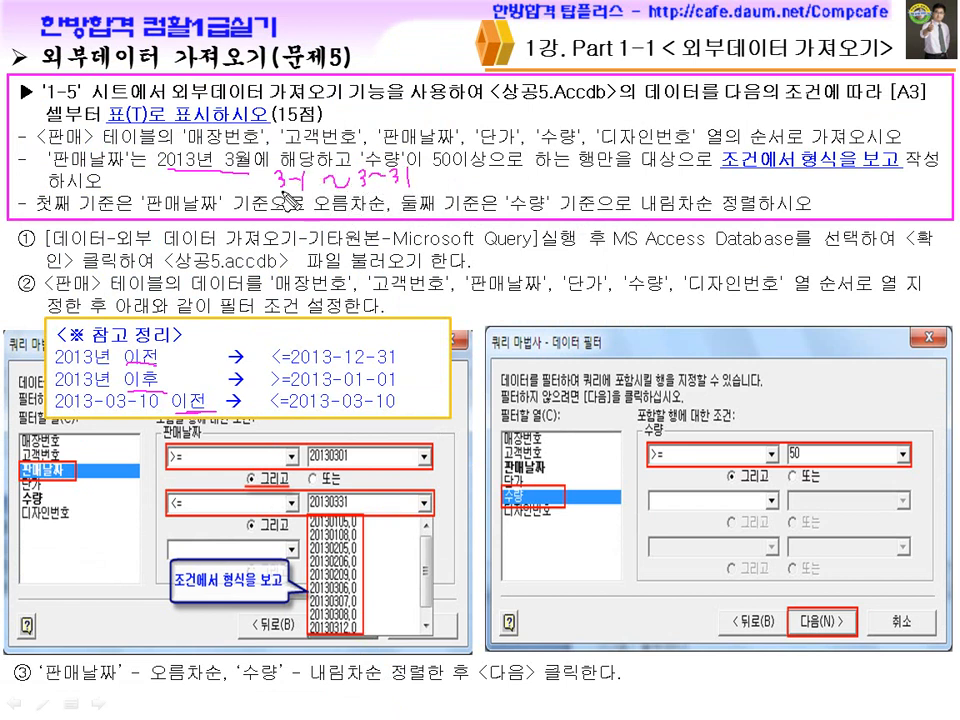
{"action": "mouse_move", "coordinate": [302, 198]}
{"action": "left_mouse_down"}
{"action": "mouse_move", "coordinate": [286, 162]}
{"action": "mouse_move", "coordinate": [292, 202]}
{"action": "left_mouse_up"}
{"action": "mouse_move", "coordinate": [407, 200]}
{"action": "left_mouse_down"}
{"action": "mouse_move", "coordinate": [369, 198]}
{"action": "mouse_move", "coordinate": [408, 212]}
{"action": "left_mouse_up"}
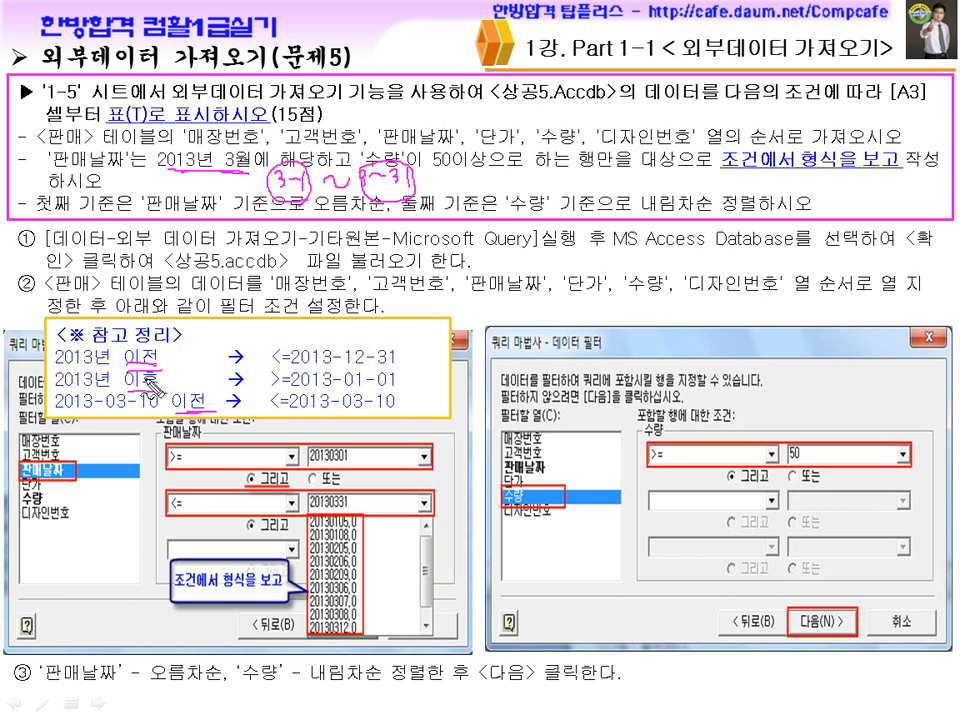
Mark the 이전 and 이후 date examples in the 참고 정리 box with the pen and erase all ink
{"action": "left_click_drag", "start_coordinate": [55, 368], "coordinate": [106, 368]}
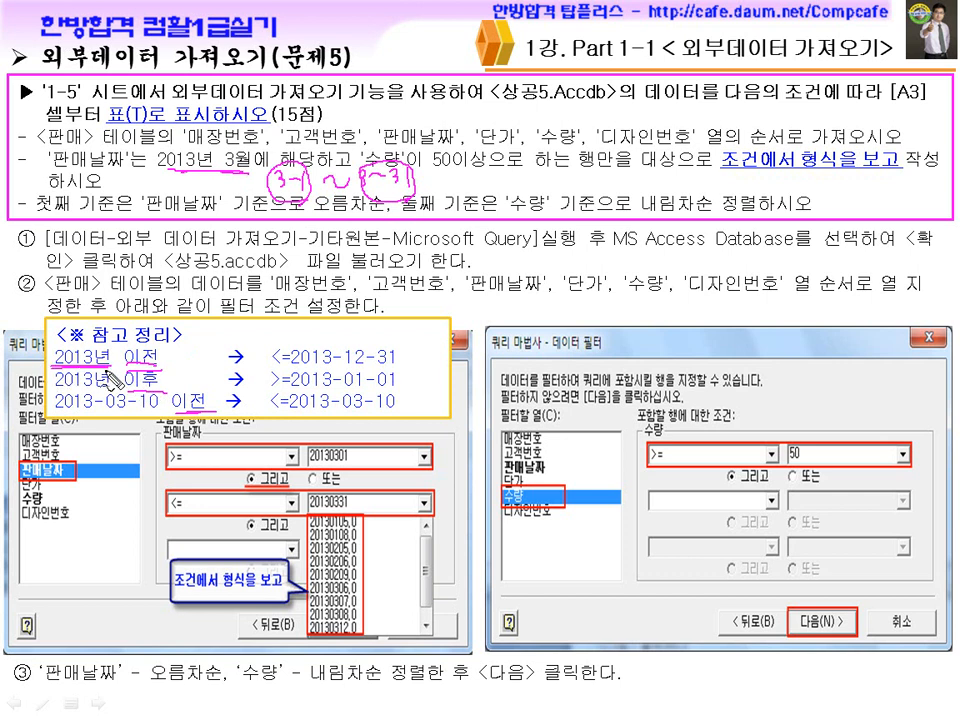
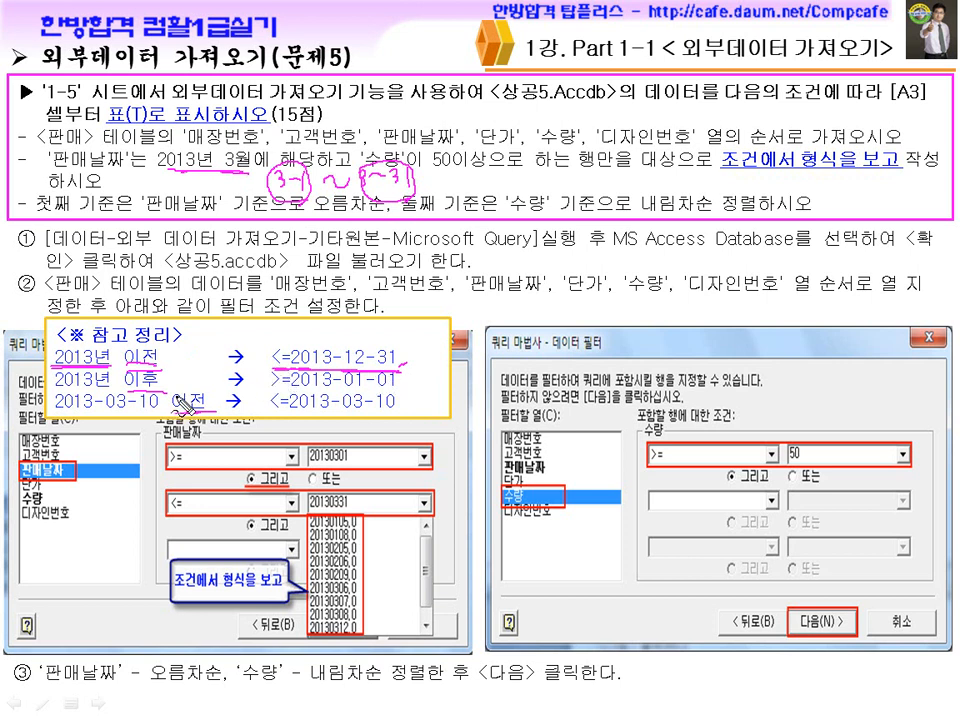
{"action": "mouse_move", "coordinate": [60, 392]}
{"action": "left_mouse_down"}
{"action": "mouse_move", "coordinate": [148, 400]}
{"action": "mouse_move", "coordinate": [122, 386]}
{"action": "left_mouse_up"}
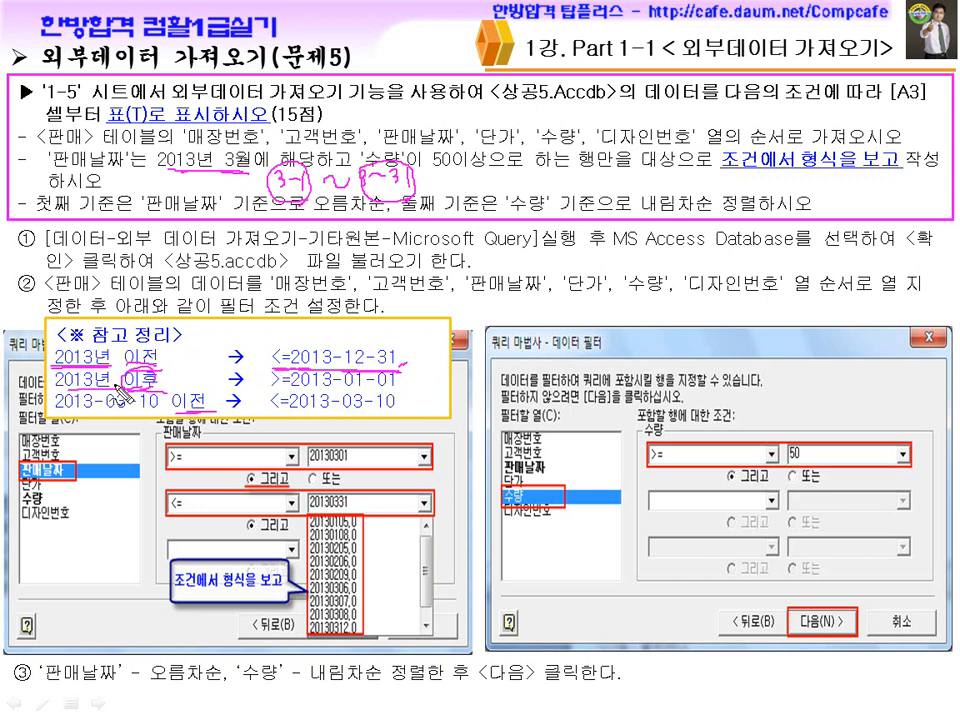
{"action": "left_click_drag", "start_coordinate": [321, 390], "coordinate": [419, 391]}
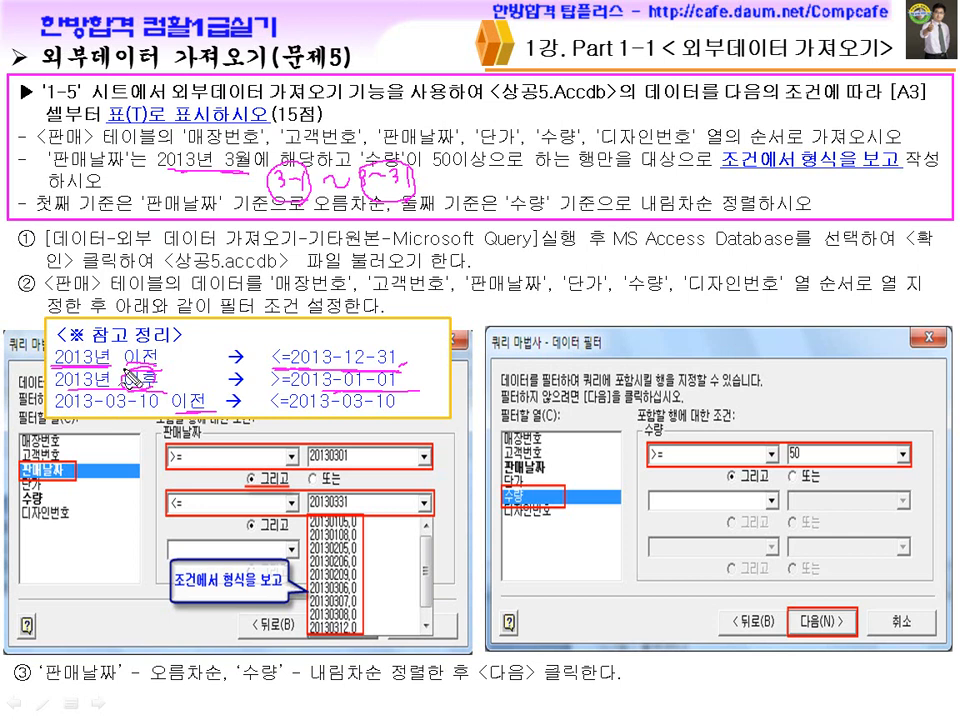
{"action": "left_click_drag", "start_coordinate": [160, 174], "coordinate": [218, 174]}
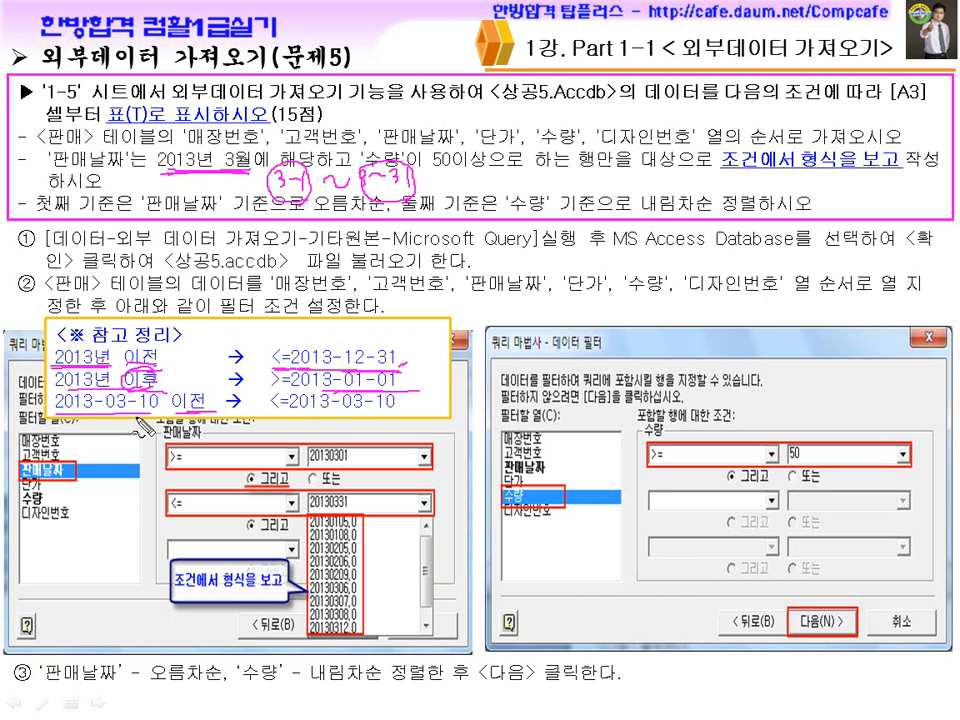
{"action": "left_click_drag", "start_coordinate": [208, 388], "coordinate": [182, 406]}
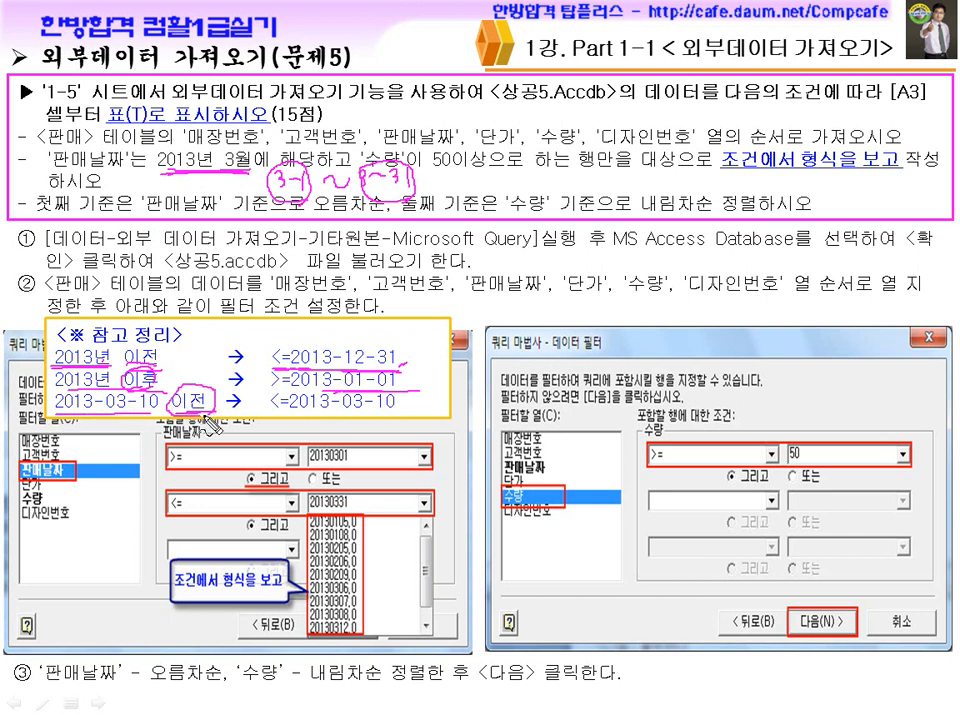
{"action": "left_click_drag", "start_coordinate": [293, 409], "coordinate": [395, 409]}
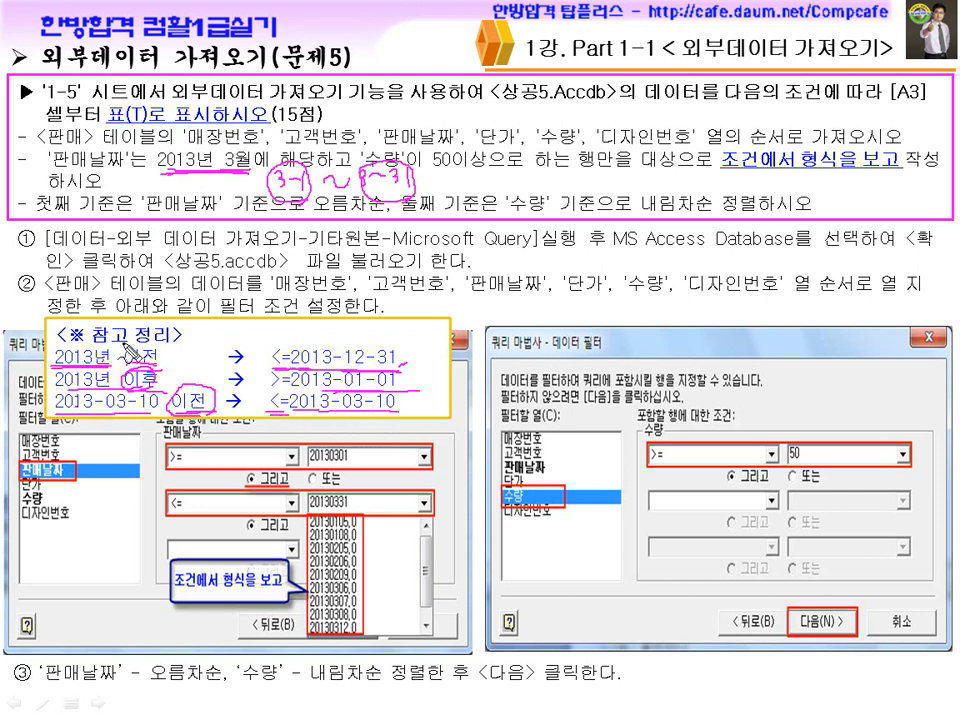
{"action": "left_click_drag", "start_coordinate": [159, 352], "coordinate": [173, 349]}
{"action": "mouse_move", "coordinate": [159, 371]}
{"action": "left_mouse_down"}
{"action": "mouse_move", "coordinate": [162, 379]}
{"action": "mouse_move", "coordinate": [174, 368]}
{"action": "left_mouse_up"}
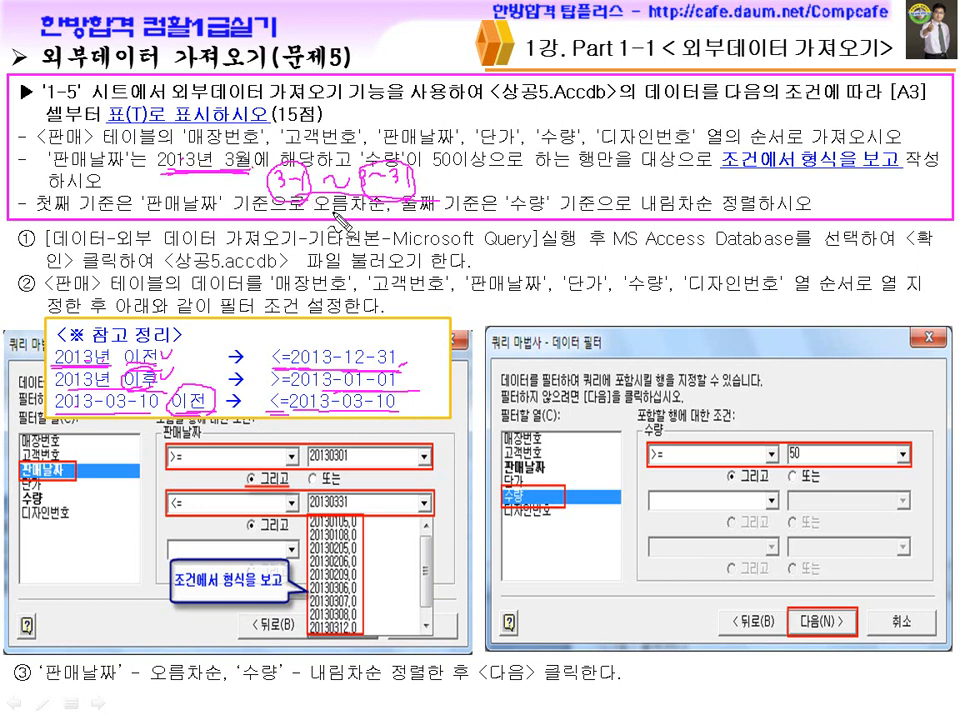
{"action": "key", "text": "Escape"}
Underline 조건에서 형식을 보고 with the pen and circle the example date values in the slide's filter list
{"action": "key", "text": "ctrl+p"}
{"action": "left_click_drag", "start_coordinate": [724, 169], "coordinate": [894, 170]}
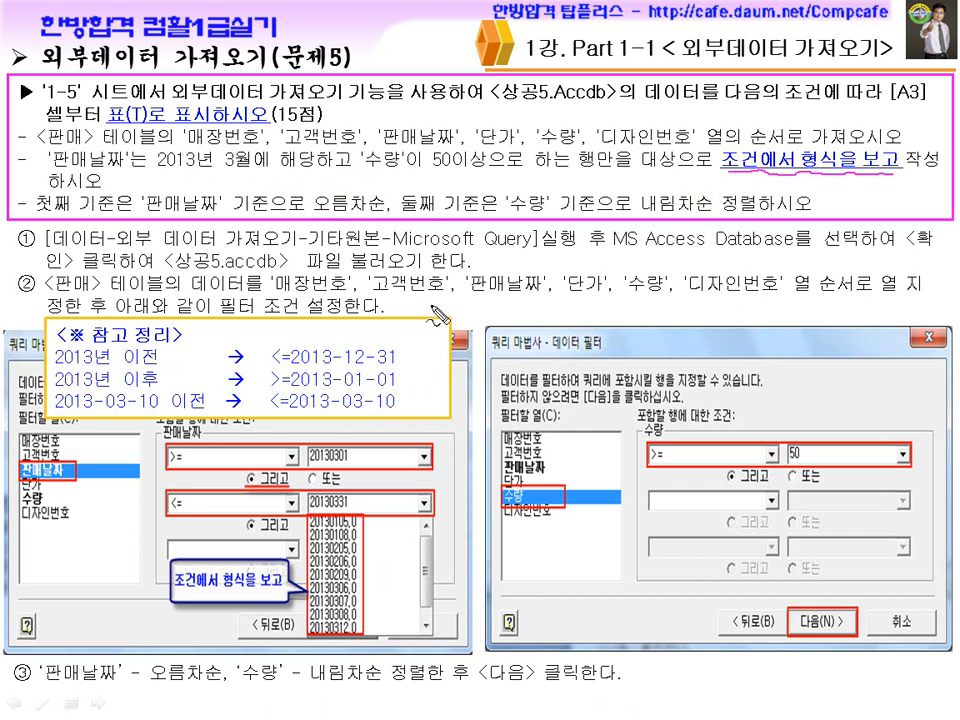
{"action": "mouse_move", "coordinate": [292, 366]}
{"action": "left_mouse_down"}
{"action": "mouse_move", "coordinate": [399, 368]}
{"action": "mouse_move", "coordinate": [366, 346]}
{"action": "mouse_move", "coordinate": [331, 352]}
{"action": "left_mouse_up"}
{"action": "left_click", "coordinate": [413, 367]}
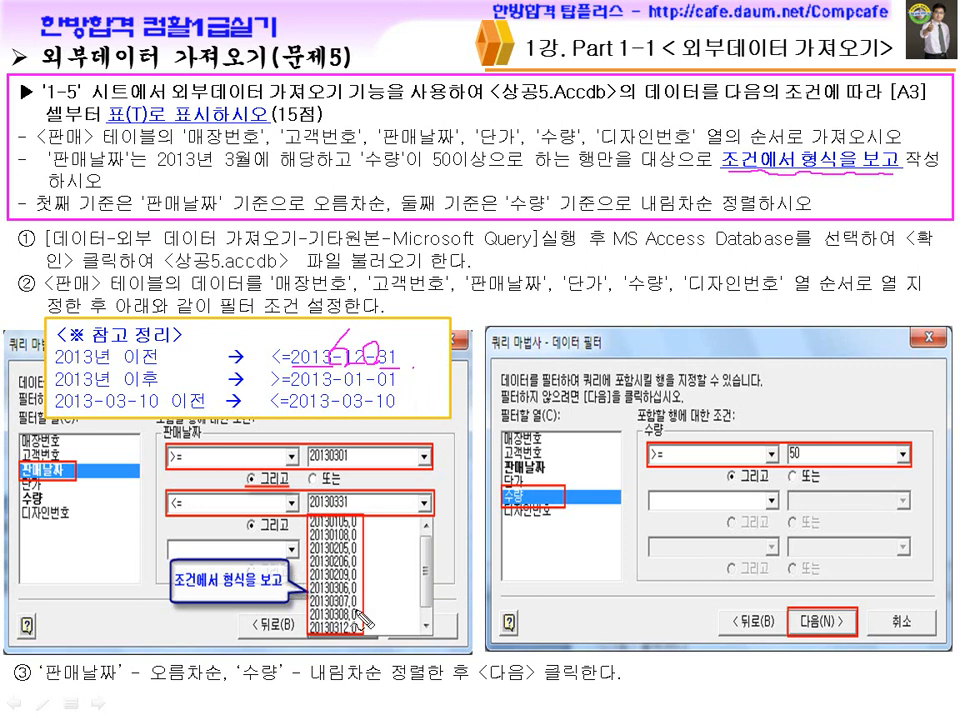
{"action": "left_click_drag", "start_coordinate": [184, 591], "coordinate": [264, 591]}
{"action": "mouse_move", "coordinate": [350, 616]}
{"action": "left_mouse_down"}
{"action": "mouse_move", "coordinate": [324, 507]}
{"action": "mouse_move", "coordinate": [346, 614]}
{"action": "left_mouse_up"}
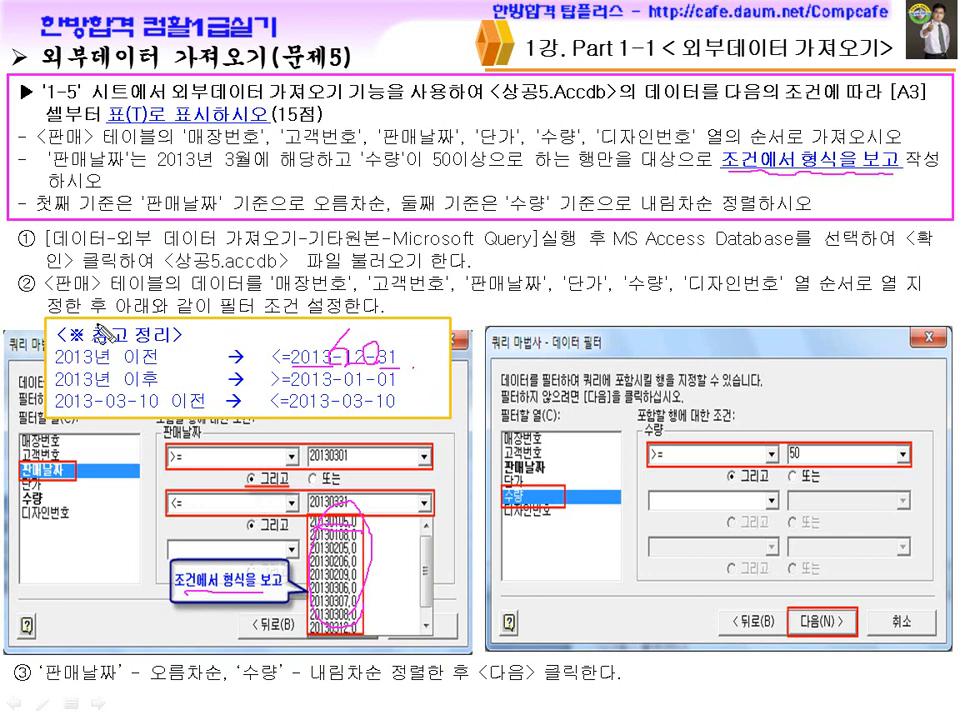
Write the example years 2013 and 2014 beside the slide's date list, mark the format hint again and erase the ink
{"action": "left_click_drag", "start_coordinate": [404, 498], "coordinate": [409, 507]}
{"action": "left_click_drag", "start_coordinate": [414, 496], "coordinate": [398, 531]}
{"action": "left_click_drag", "start_coordinate": [403, 522], "coordinate": [409, 532]}
{"action": "left_click_drag", "start_coordinate": [417, 521], "coordinate": [429, 529]}
{"action": "left_click_drag", "start_coordinate": [426, 522], "coordinate": [419, 550]}
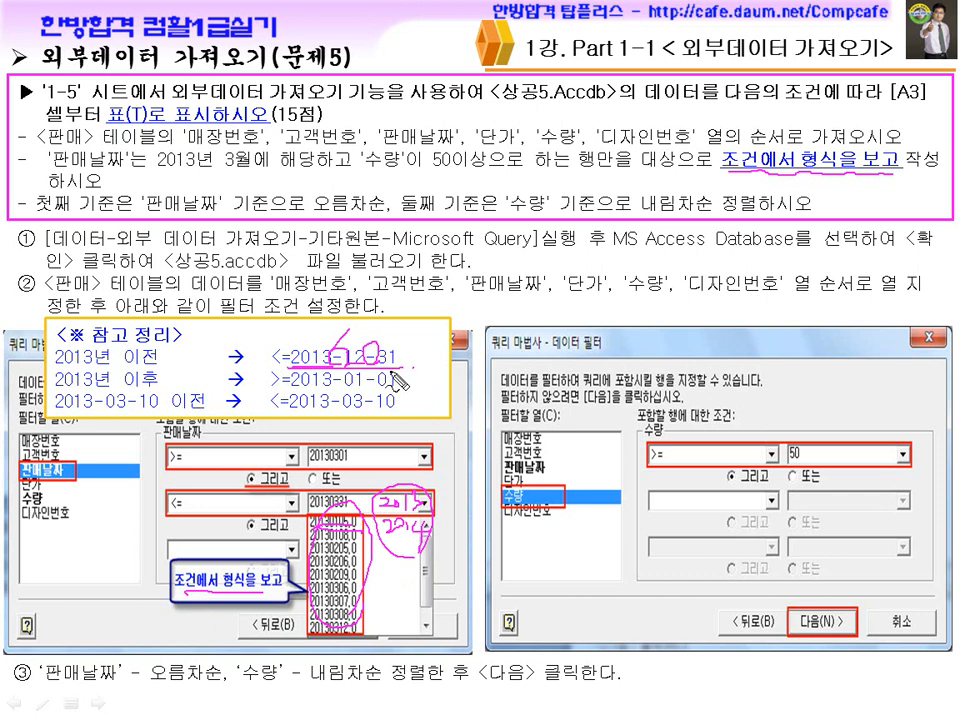
{"action": "mouse_move", "coordinate": [172, 352]}
{"action": "left_mouse_down"}
{"action": "mouse_move", "coordinate": [186, 362]}
{"action": "mouse_move", "coordinate": [232, 360]}
{"action": "left_mouse_up"}
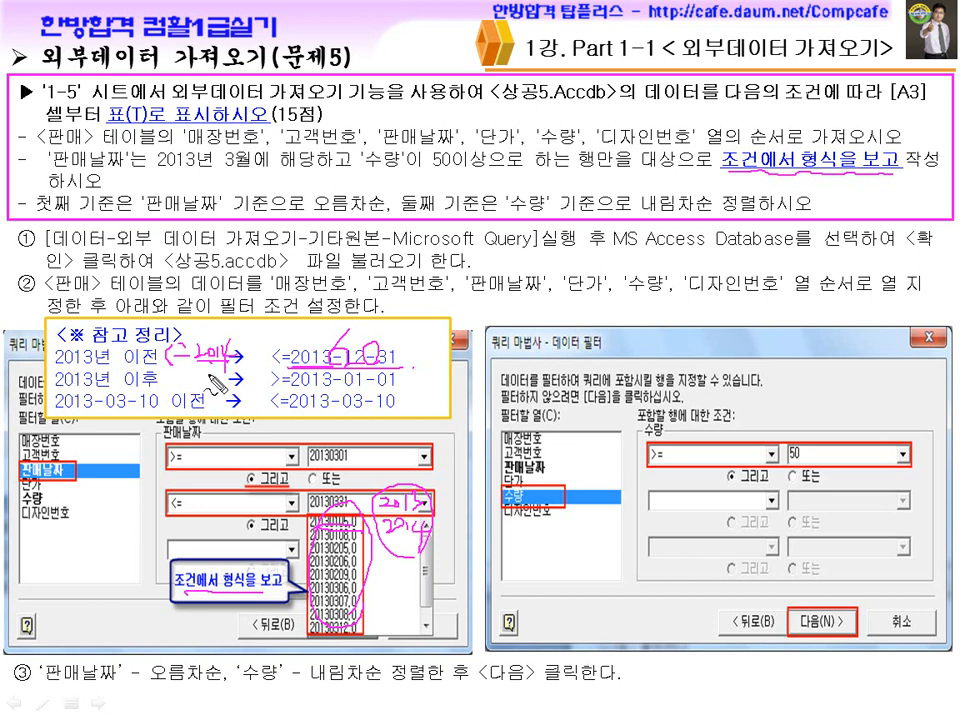
{"action": "mouse_move", "coordinate": [355, 573]}
{"action": "left_mouse_down"}
{"action": "mouse_move", "coordinate": [309, 560]}
{"action": "mouse_move", "coordinate": [350, 584]}
{"action": "left_mouse_up"}
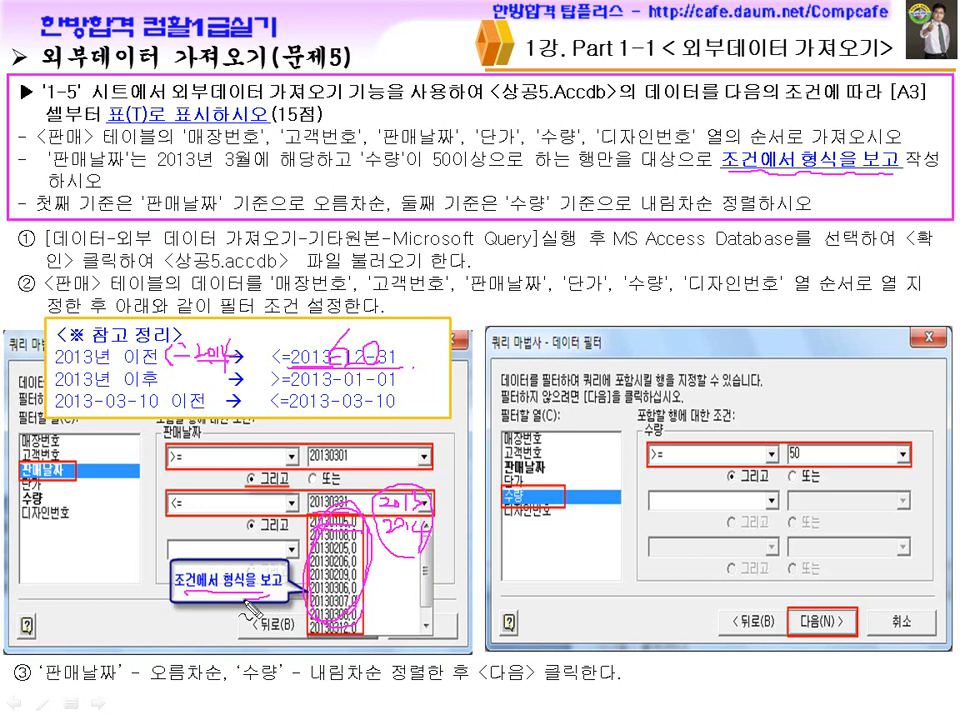
{"action": "left_click_drag", "start_coordinate": [262, 600], "coordinate": [268, 638]}
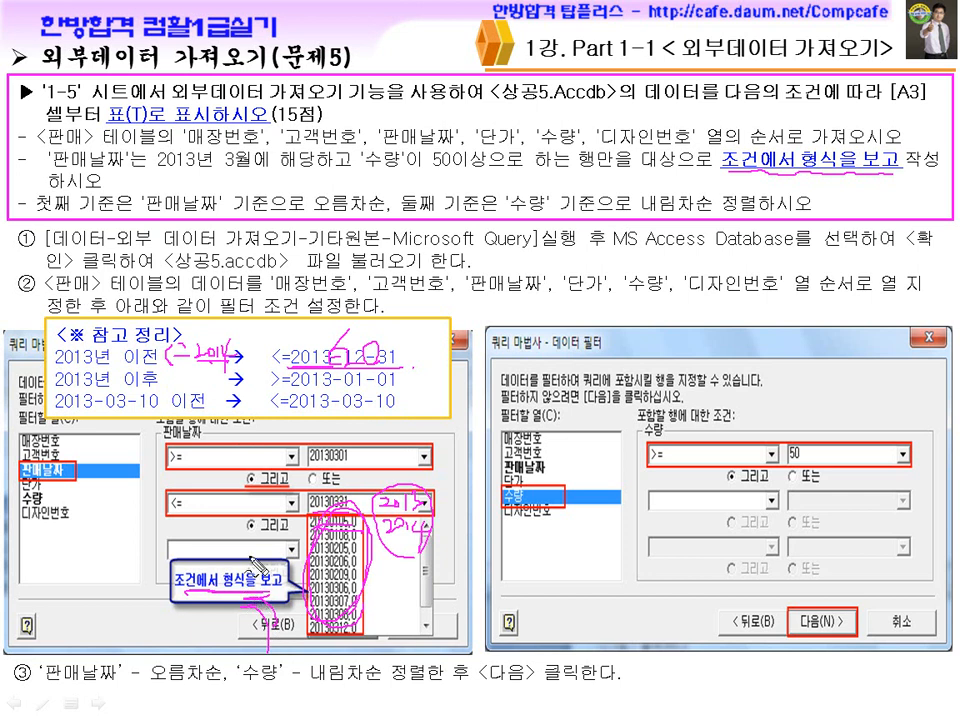
{"action": "key", "text": "e"}
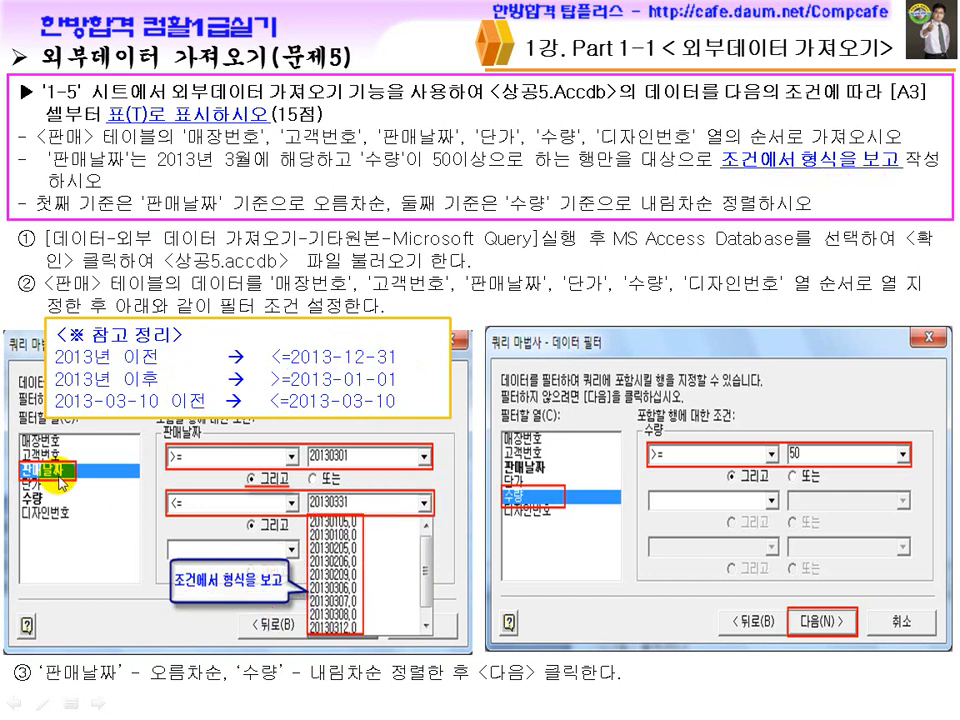
Return to the Excel, Microsoft Query and Hangul windows and check the 2013년 3월 condition in 문제5
{"action": "key", "text": "super"}
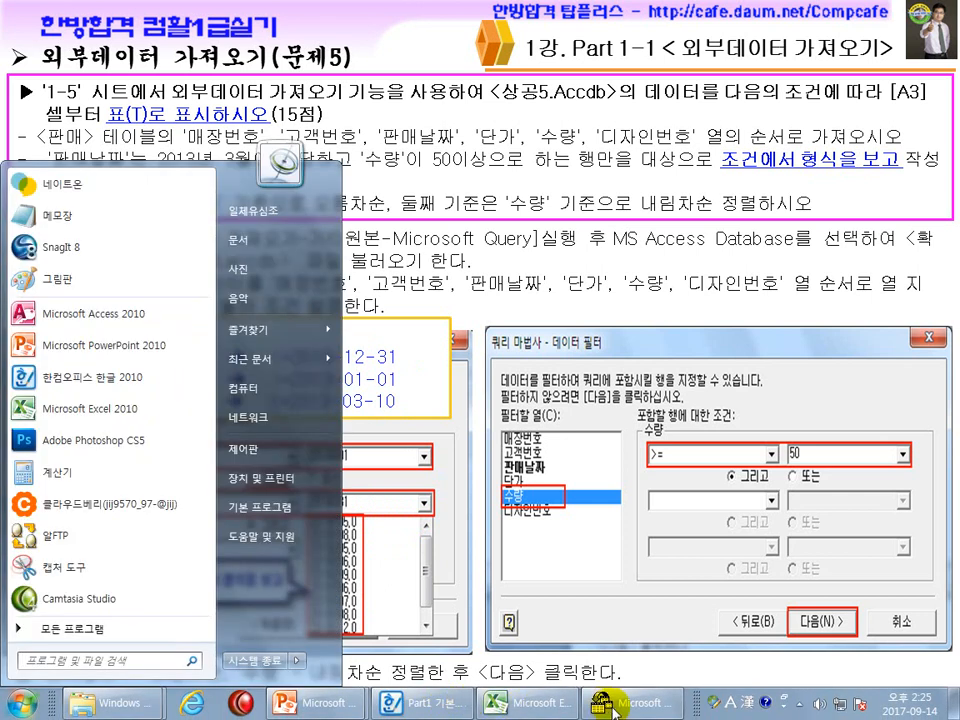
{"action": "left_click", "coordinate": [530, 703]}
{"action": "left_click", "coordinate": [625, 703]}
{"action": "left_click", "coordinate": [437, 703]}
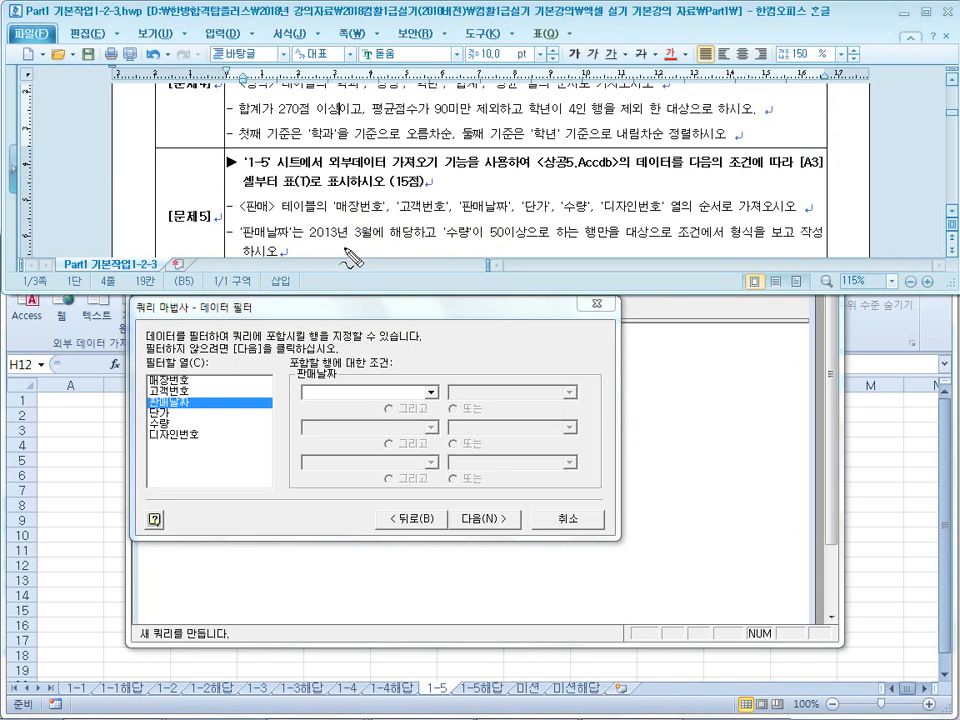
{"action": "left_click_drag", "start_coordinate": [311, 243], "coordinate": [372, 252]}
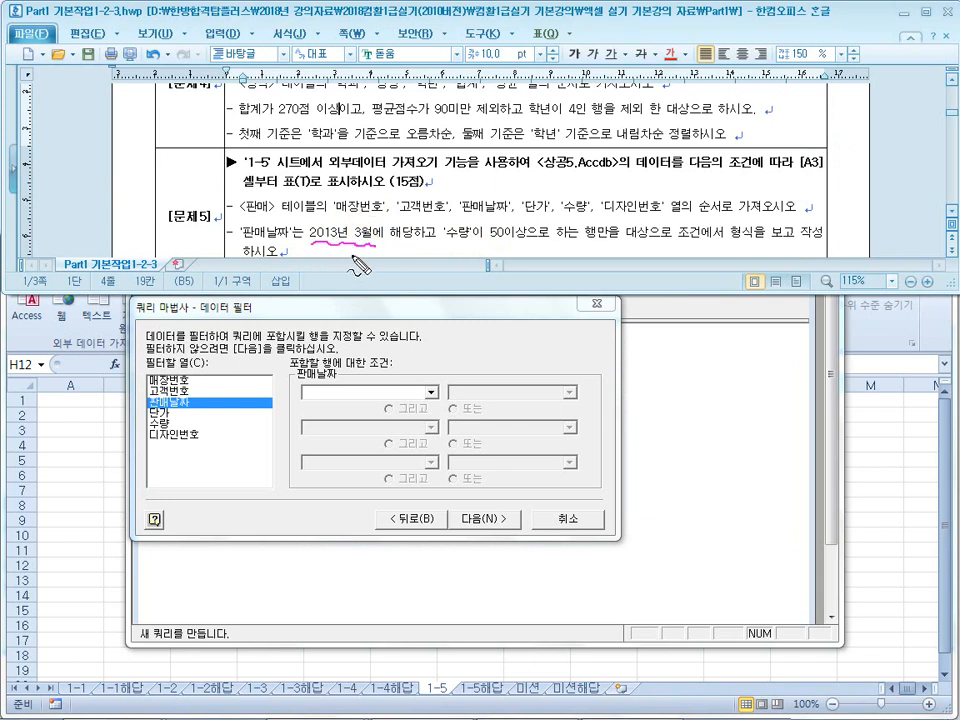
{"action": "left_click", "coordinate": [431, 393]}
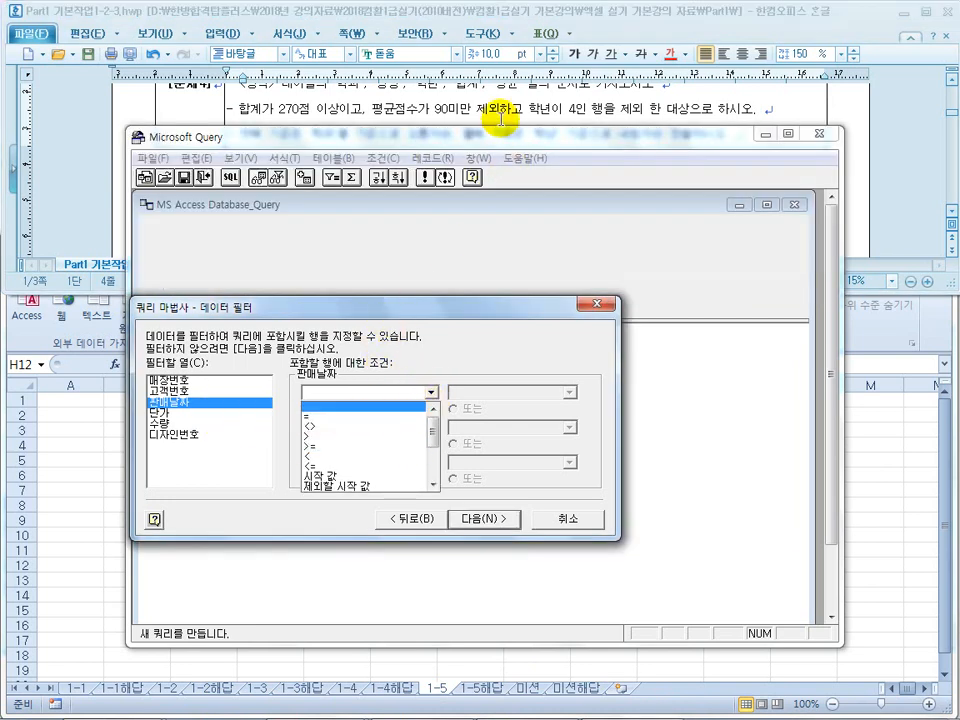
{"action": "left_click", "coordinate": [375, 89]}
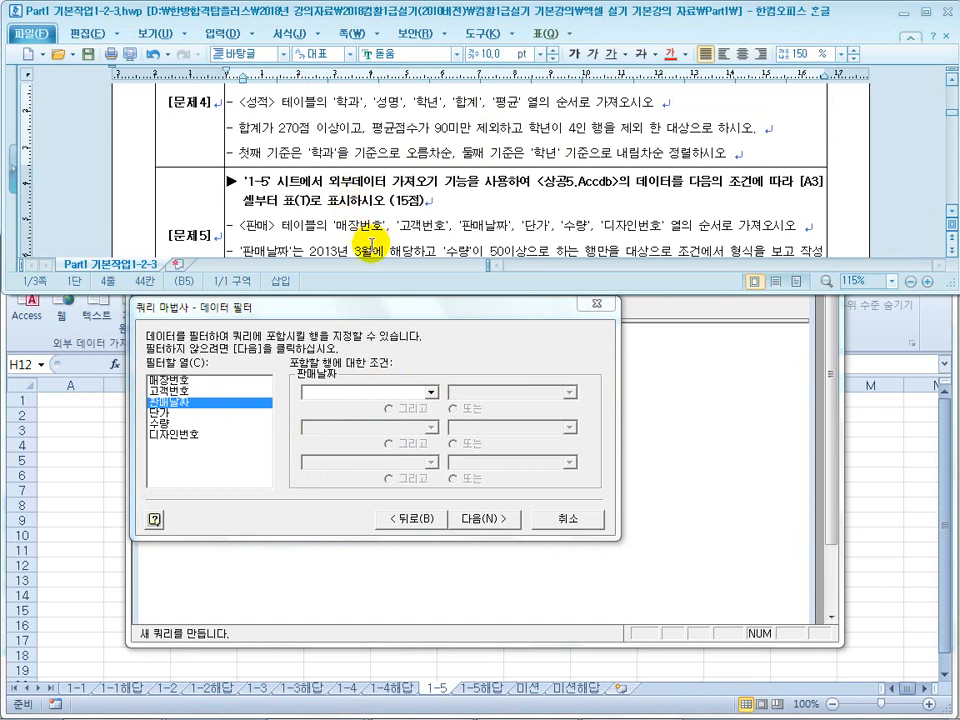
Filter 판매날짜 to values greater than or equal to 20130301 in the query wizard
{"action": "left_click", "coordinate": [430, 397]}
{"action": "left_click", "coordinate": [364, 453]}
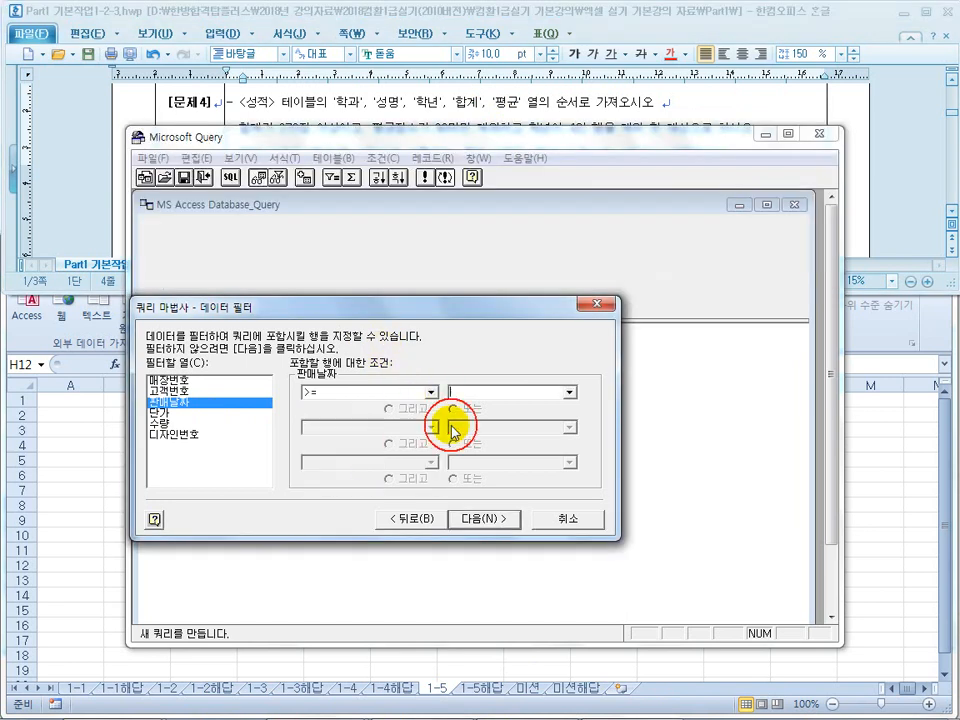
{"action": "left_click", "coordinate": [569, 394]}
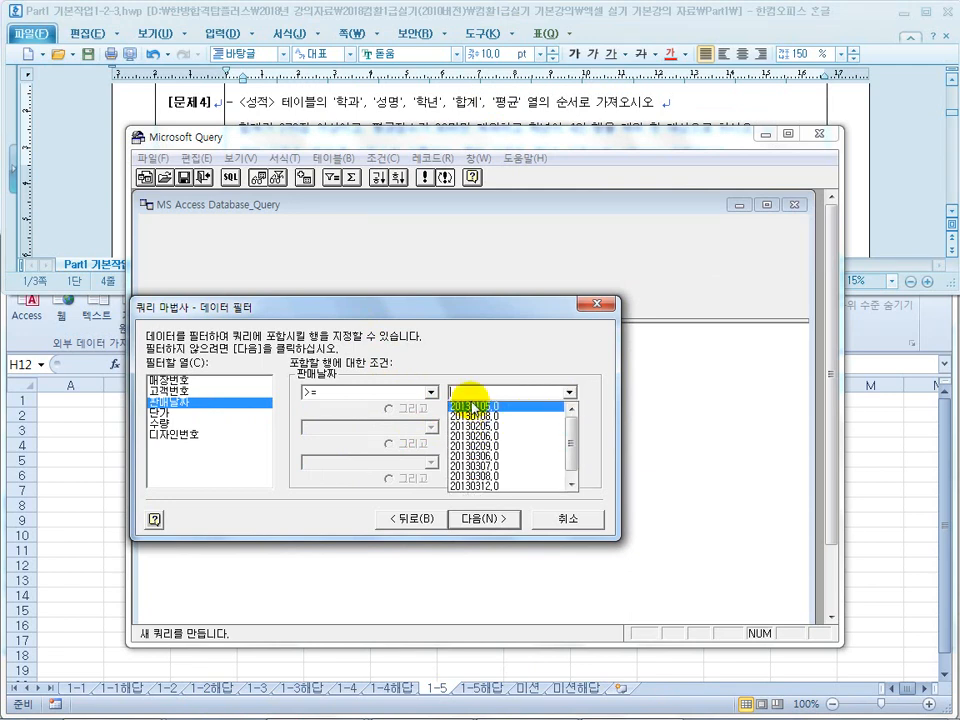
{"action": "type", "text": "2013"}
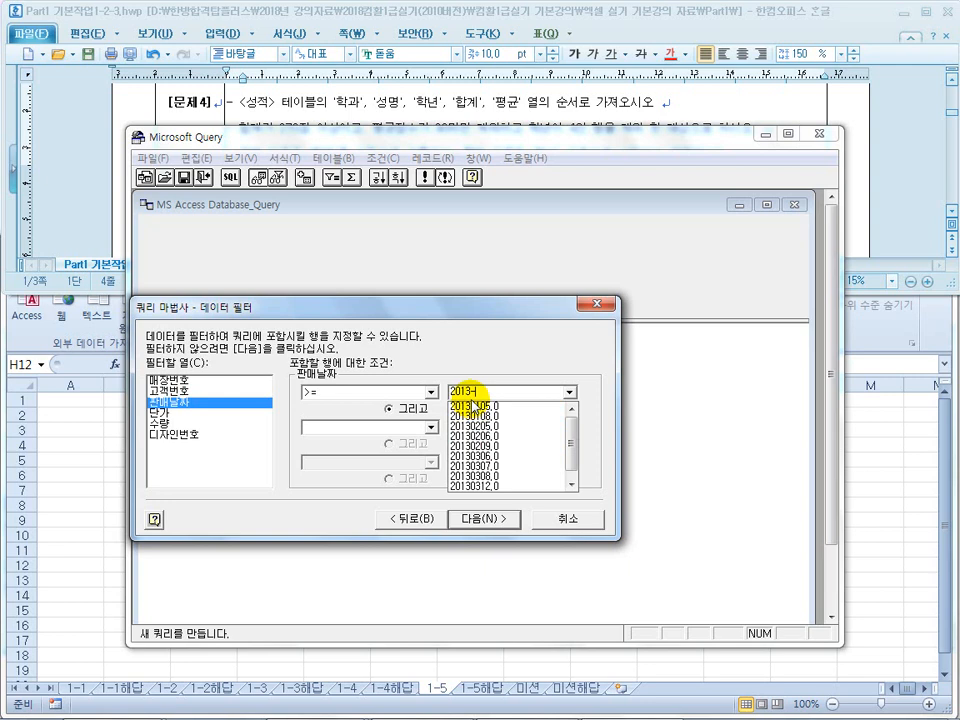
{"action": "type", "text": "0301"}
Add a second 판매날짜 condition joined with 그리고, limiting values to less than or equal to 20130331
{"action": "left_click", "coordinate": [413, 409]}
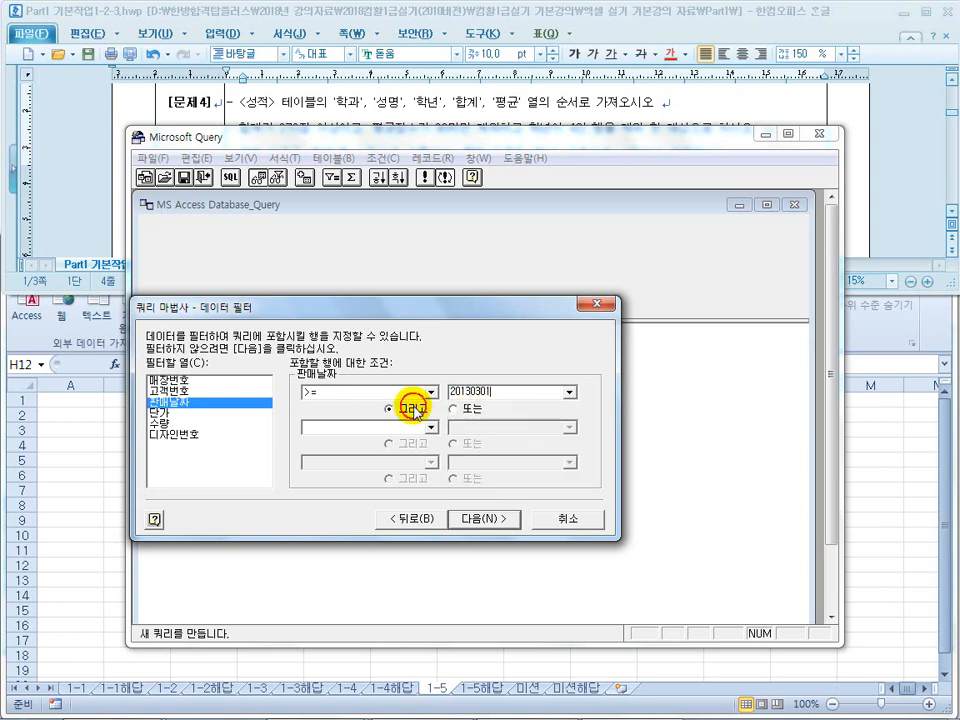
{"action": "left_click", "coordinate": [430, 428]}
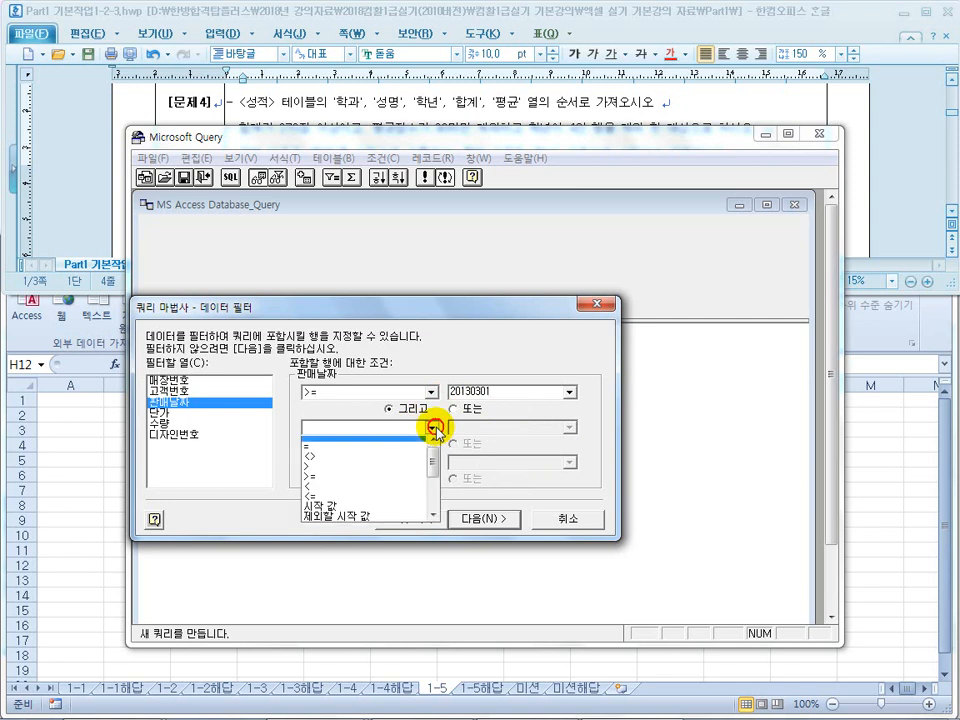
{"action": "left_click", "coordinate": [360, 490]}
{"action": "left_click", "coordinate": [570, 427]}
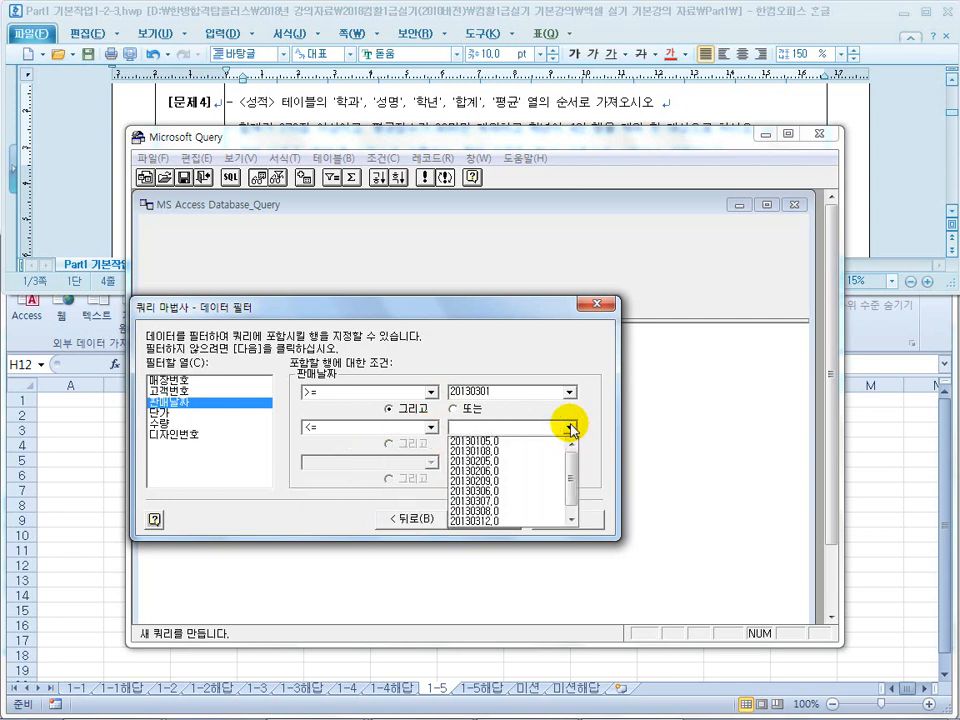
{"action": "type", "text": "20130331"}
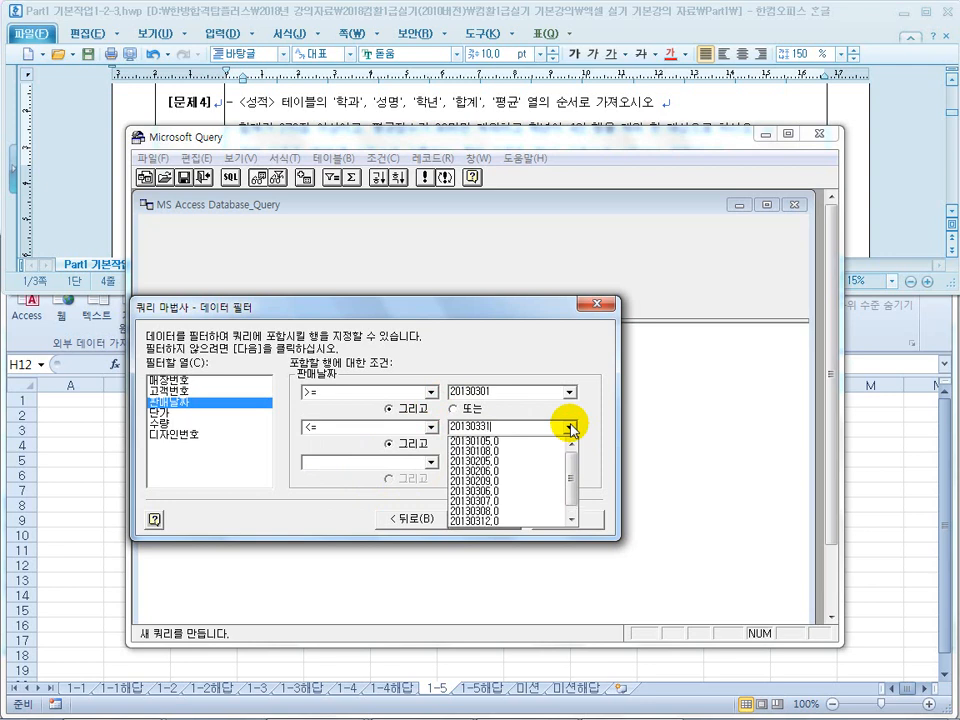
{"action": "left_click", "coordinate": [411, 411]}
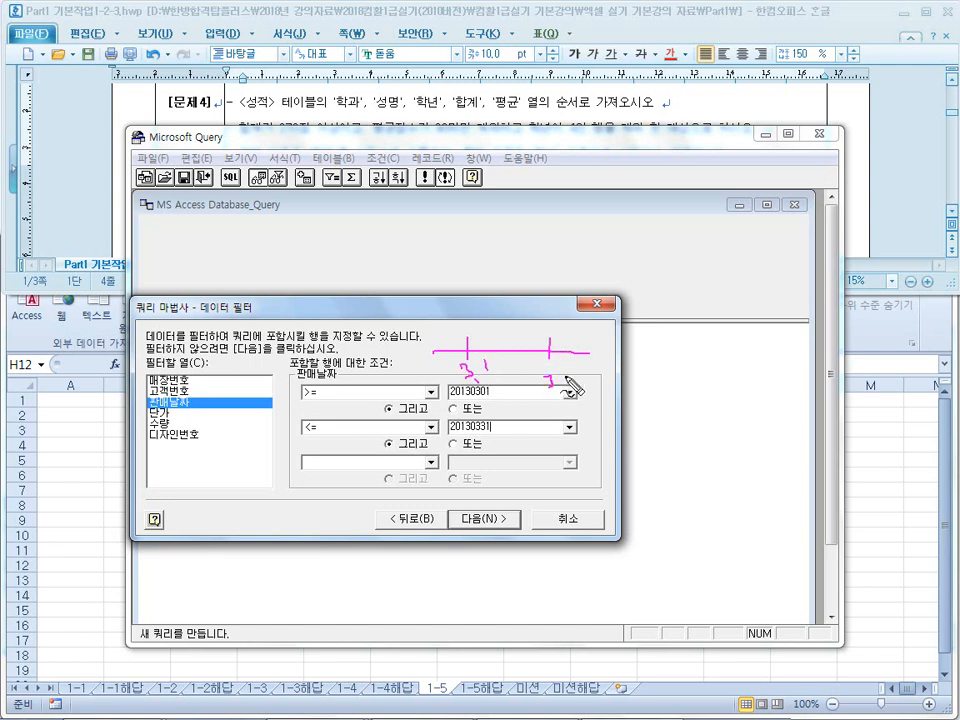
Sketch the March date range as a number line with the pen, circle 그리고, underline 또는 and erase the ink
{"action": "left_click_drag", "start_coordinate": [469, 354], "coordinate": [545, 345]}
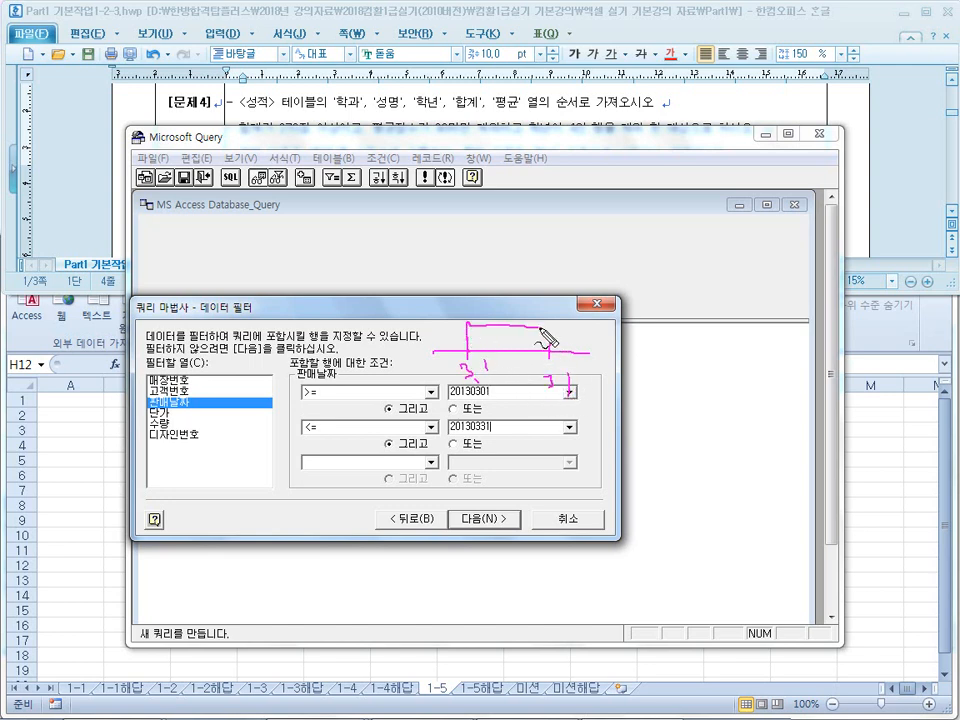
{"action": "left_click_drag", "start_coordinate": [441, 343], "coordinate": [503, 357]}
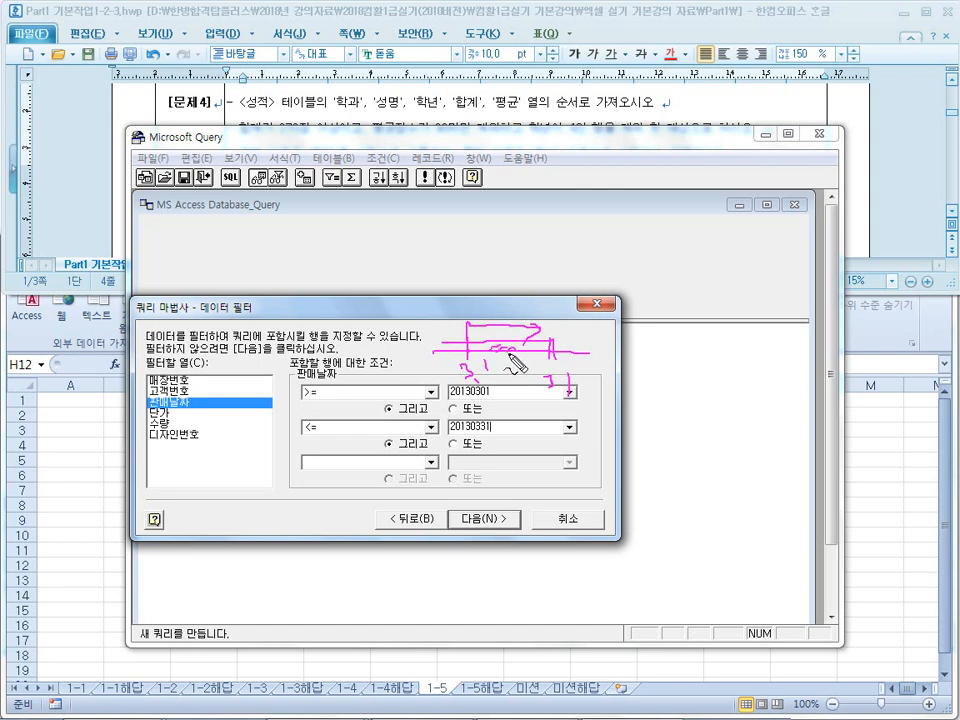
{"action": "left_click_drag", "start_coordinate": [418, 394], "coordinate": [420, 400]}
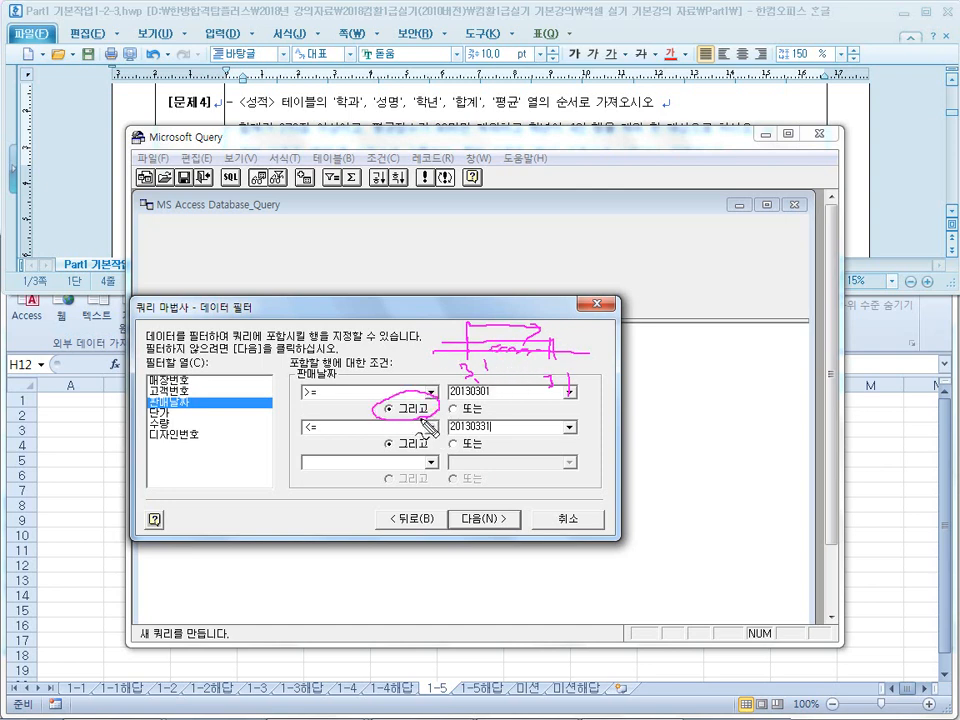
{"action": "left_click_drag", "start_coordinate": [467, 331], "coordinate": [387, 331]}
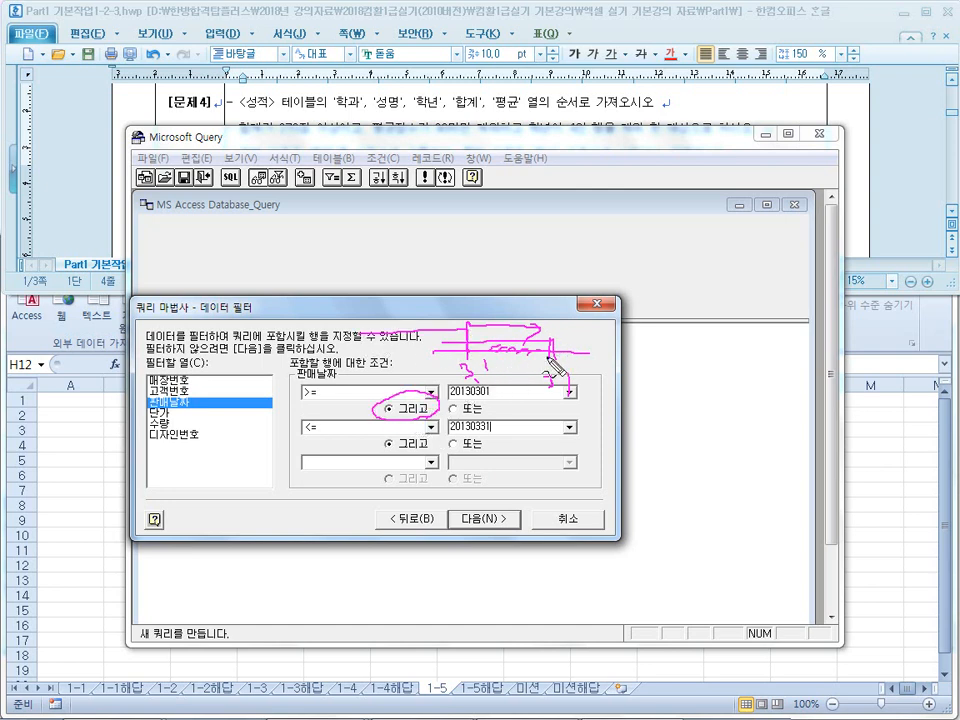
{"action": "left_click_drag", "start_coordinate": [617, 324], "coordinate": [692, 322]}
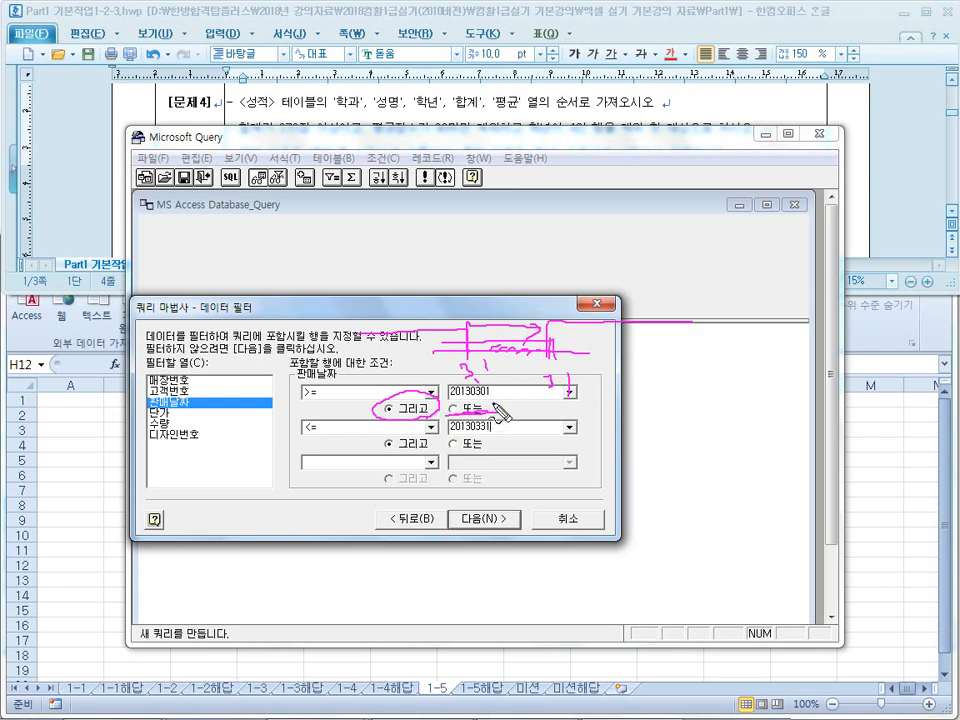
{"action": "key", "text": "Escape"}
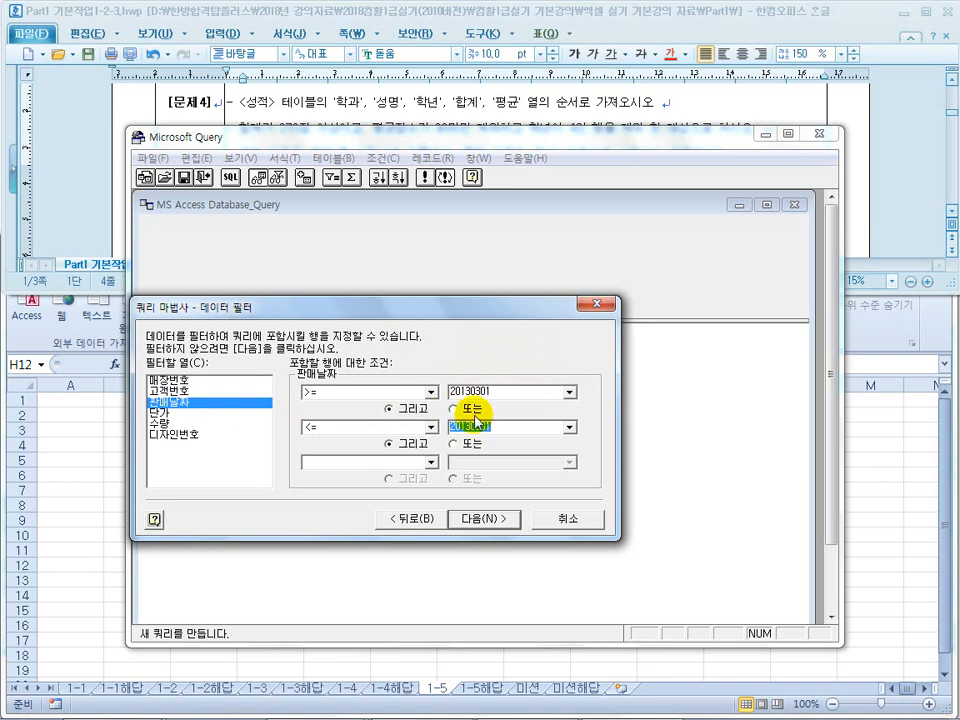
Following 문제5, filter 수량 to values greater than or equal to 50 and proceed to the sort order page
{"action": "left_click", "coordinate": [575, 105]}
{"action": "scroll", "coordinate": [520, 120], "scroll_direction": "up", "scroll_amount": 1}
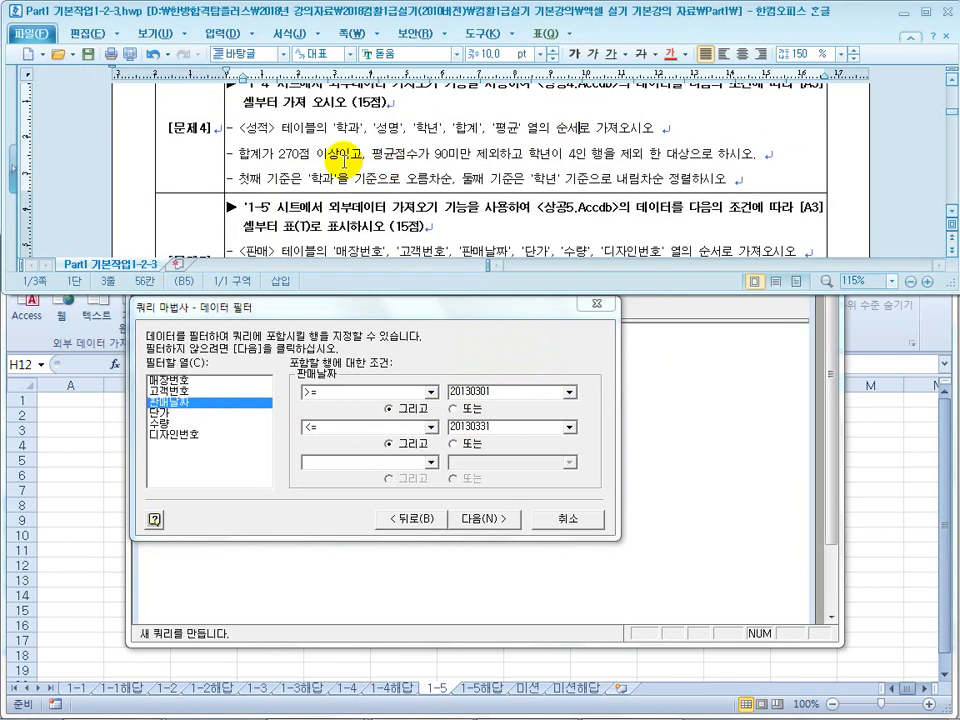
{"action": "scroll", "coordinate": [358, 186], "scroll_direction": "down", "scroll_amount": 1}
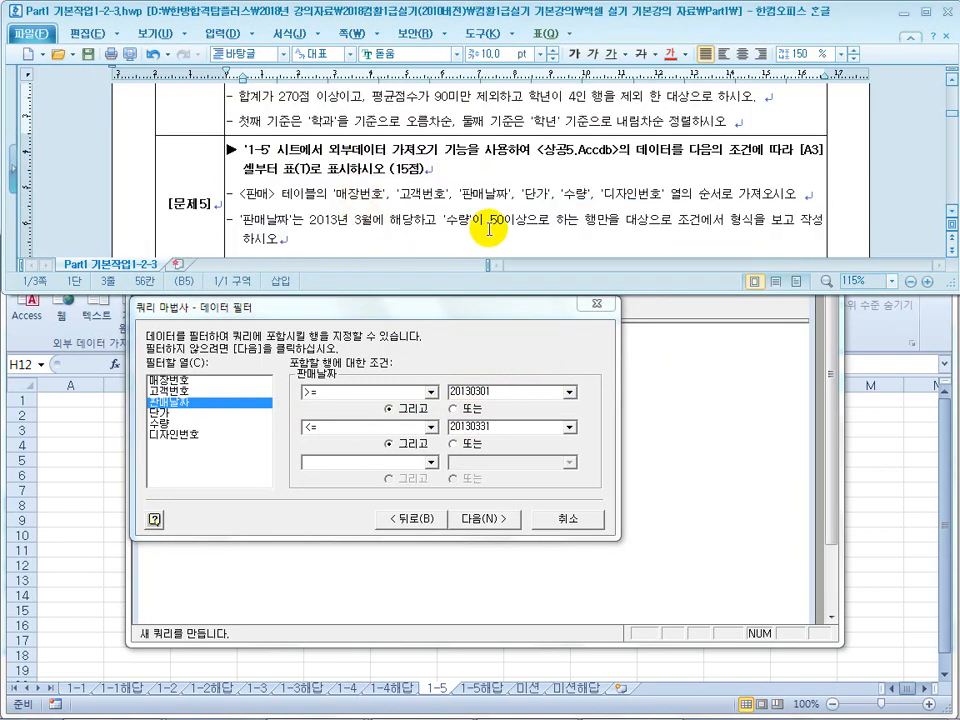
{"action": "scroll", "coordinate": [485, 225], "scroll_direction": "down", "scroll_amount": 3}
{"action": "scroll", "coordinate": [489, 218], "scroll_direction": "up", "scroll_amount": 2}
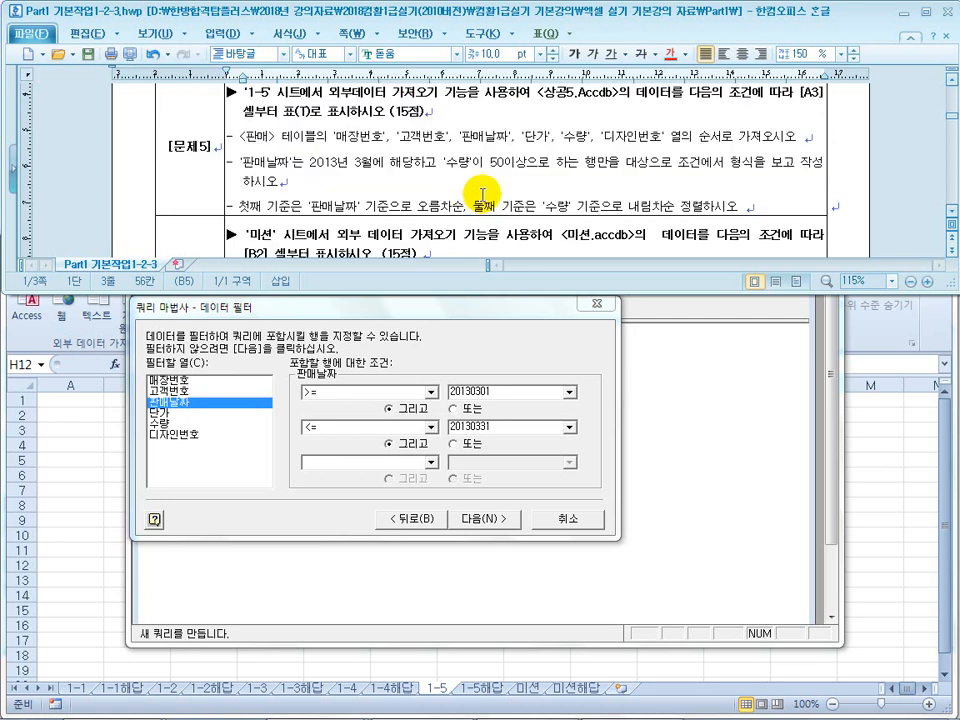
{"action": "left_click", "coordinate": [158, 423]}
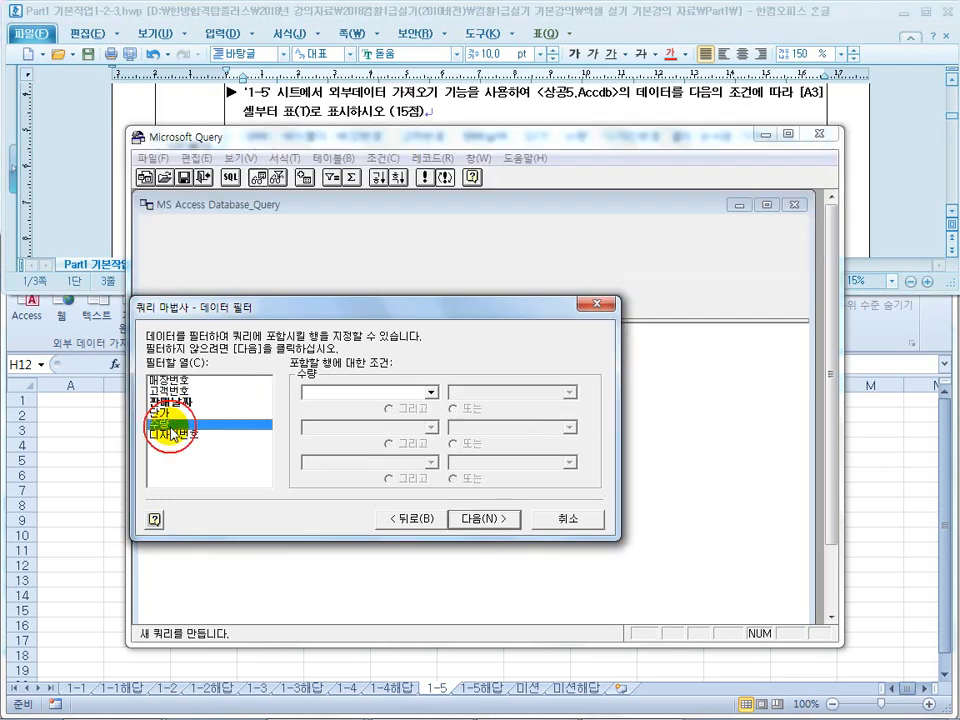
{"action": "left_click", "coordinate": [431, 392]}
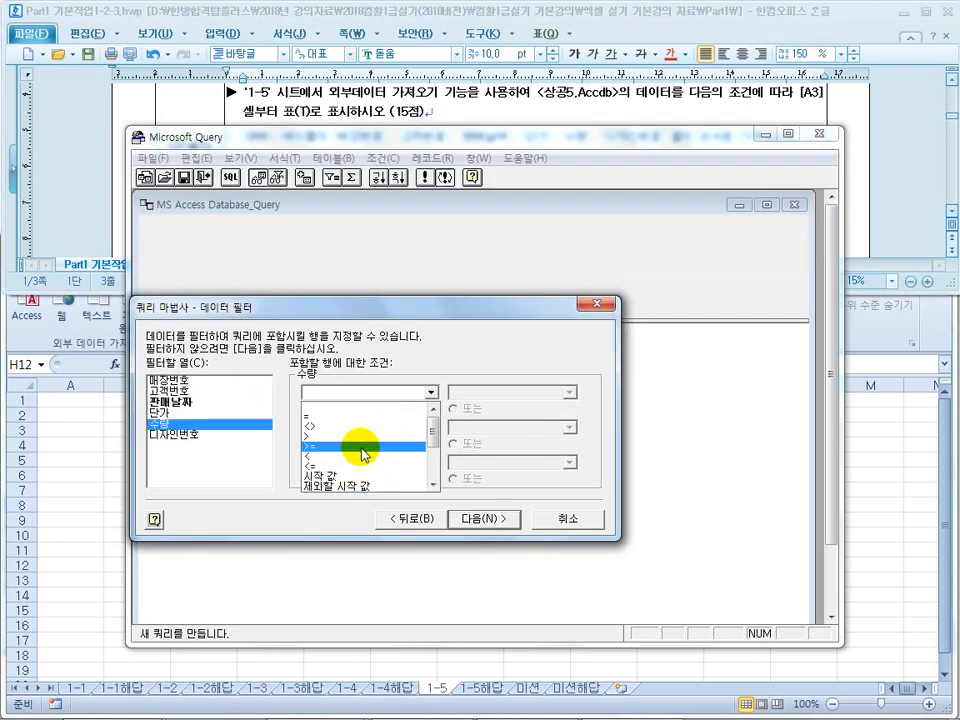
{"action": "left_click", "coordinate": [355, 446]}
{"action": "left_click", "coordinate": [486, 397]}
{"action": "type", "text": "5"}
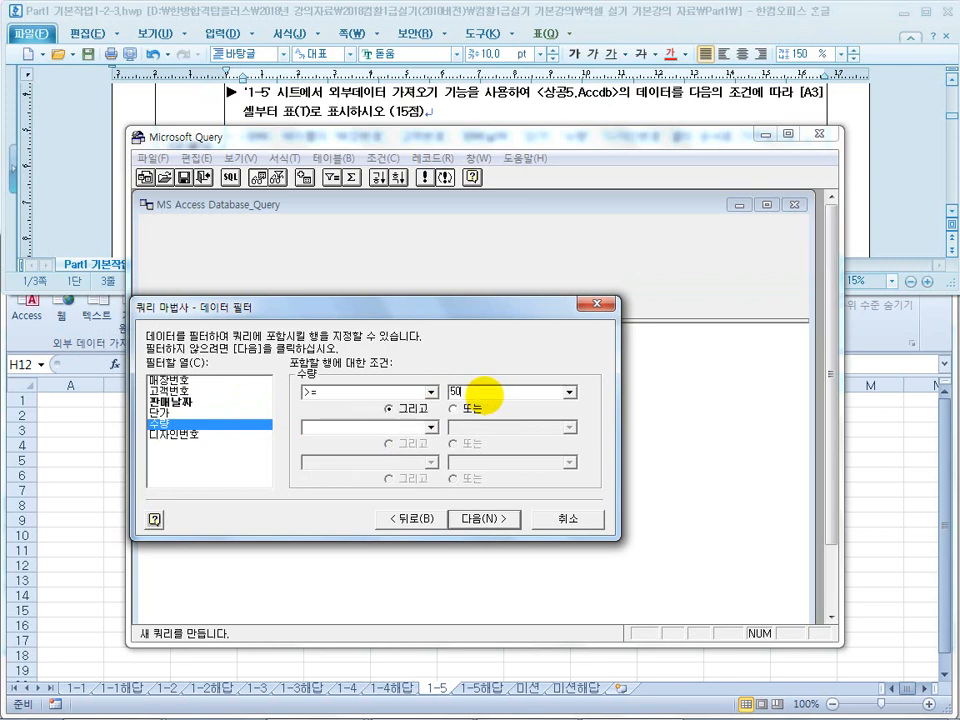
{"action": "type", "text": "0"}
{"action": "left_click", "coordinate": [549, 111]}
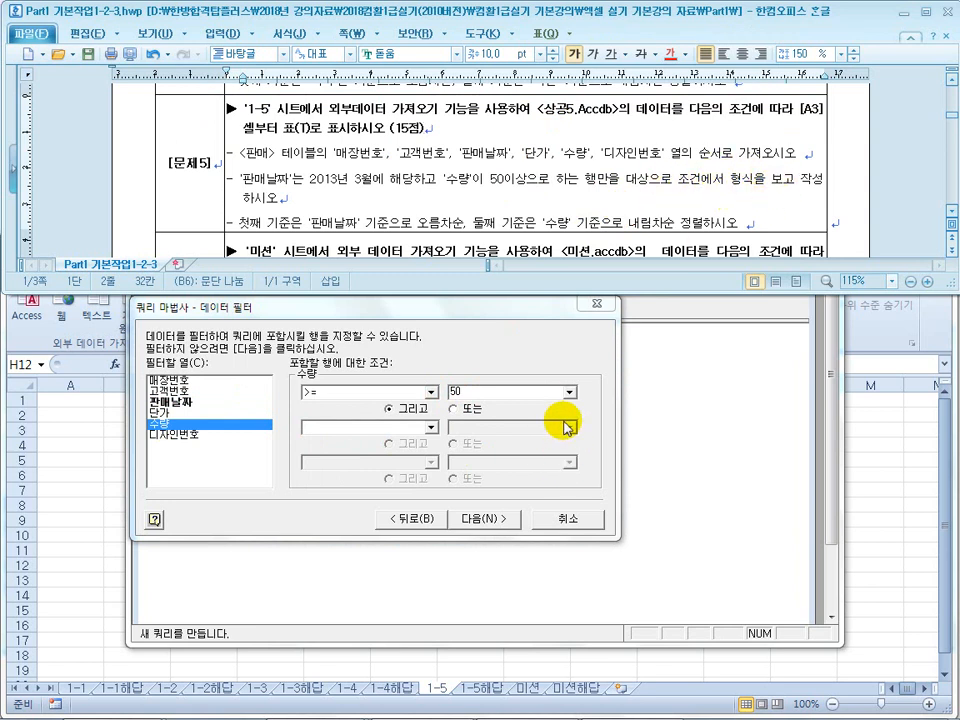
{"action": "left_click", "coordinate": [485, 519]}
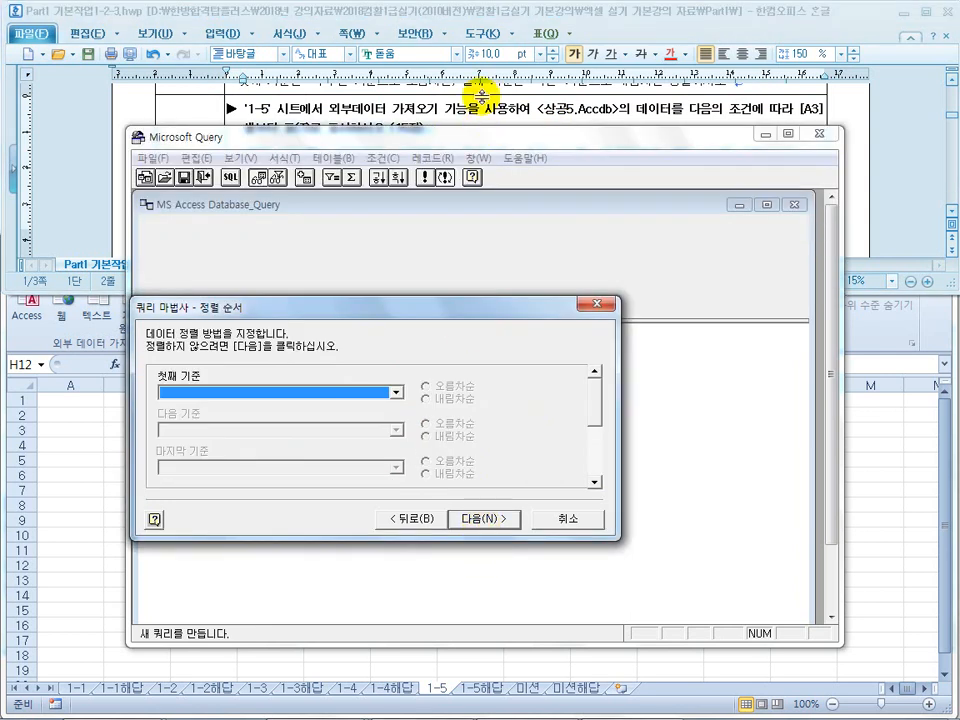
Sort the query by 판매날짜 in ascending order (오름차순), then by 수량 in descending order (내림차순), as 문제5 requires
{"action": "left_click", "coordinate": [362, 85]}
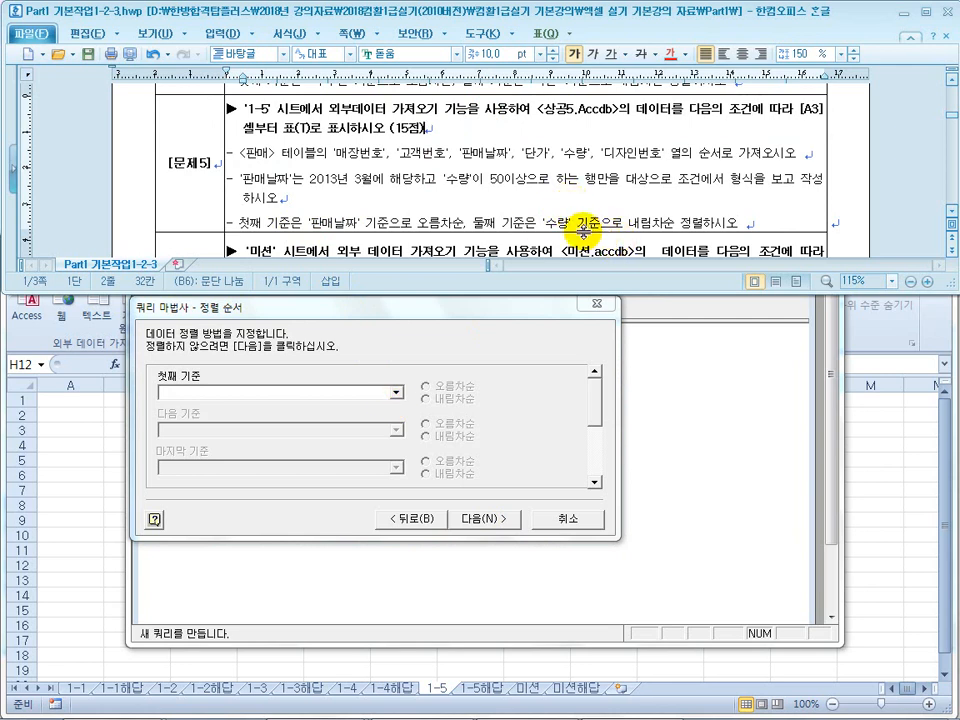
{"action": "left_click", "coordinate": [396, 392]}
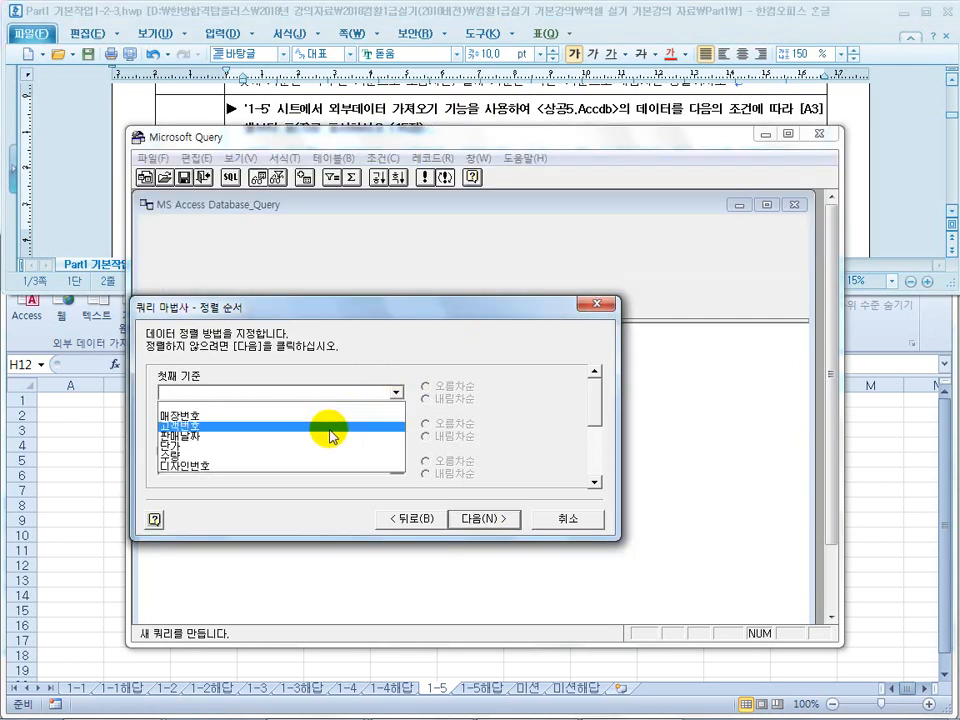
{"action": "left_click", "coordinate": [321, 437]}
{"action": "left_click", "coordinate": [397, 432]}
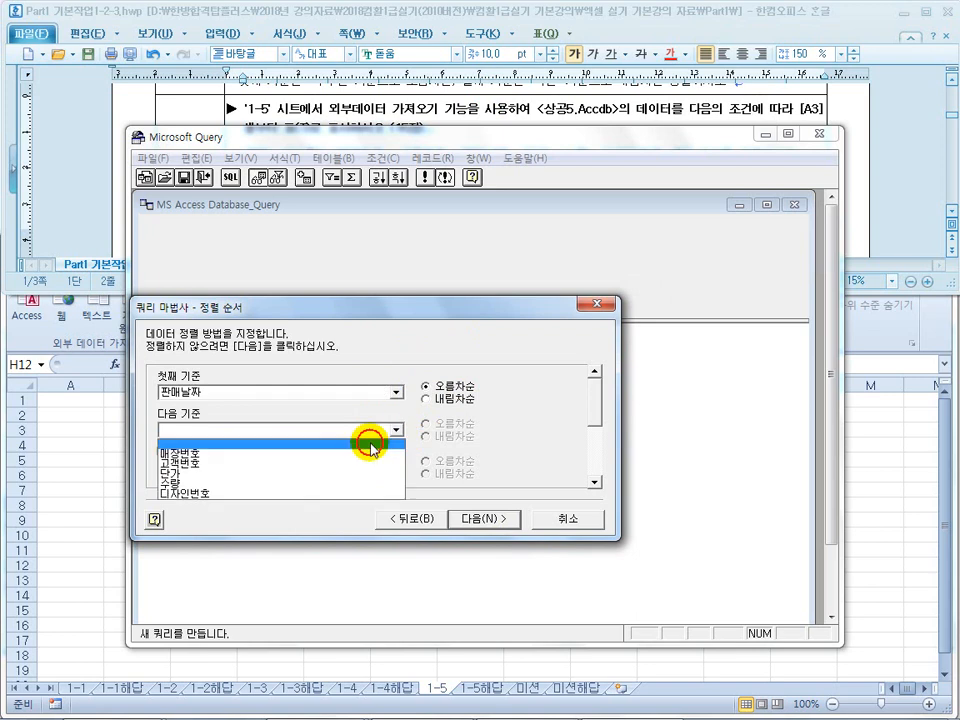
{"action": "left_click", "coordinate": [338, 480]}
{"action": "left_click", "coordinate": [441, 437]}
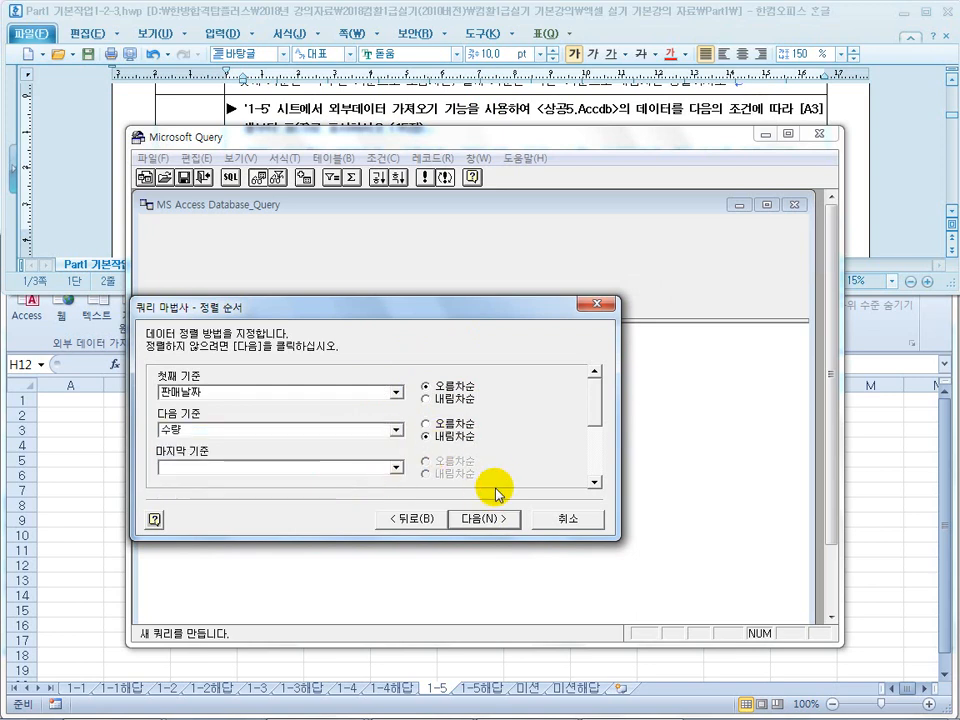
{"action": "left_click", "coordinate": [572, 103]}
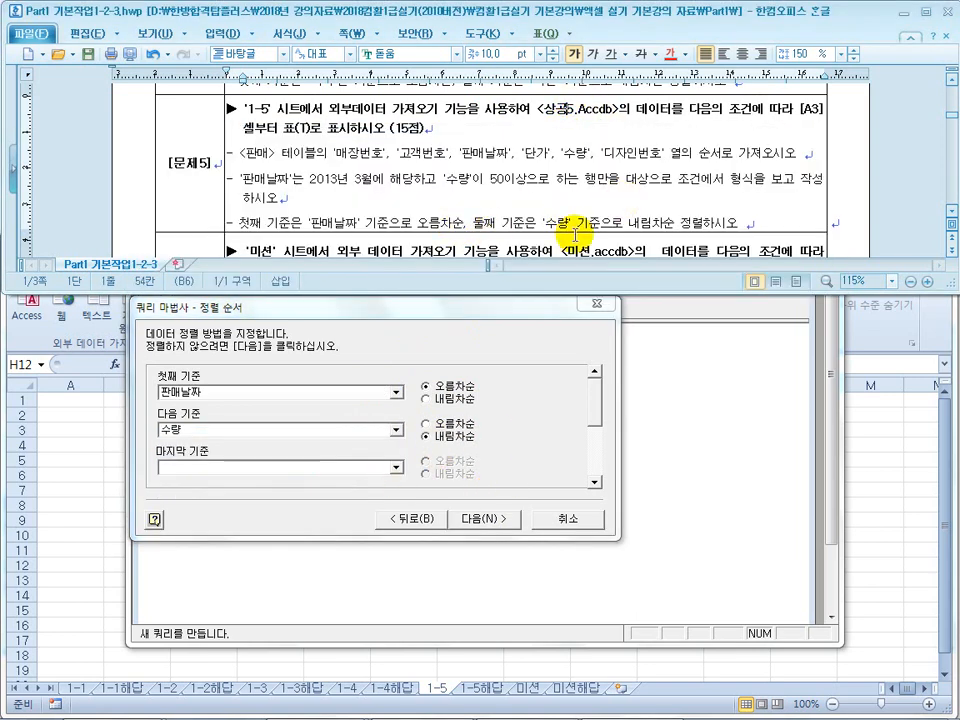
{"action": "left_click", "coordinate": [465, 517]}
Finish the query by returning the data to Excel as a table (표) starting at cell A3 of sheet 1-5
{"action": "left_click", "coordinate": [477, 112]}
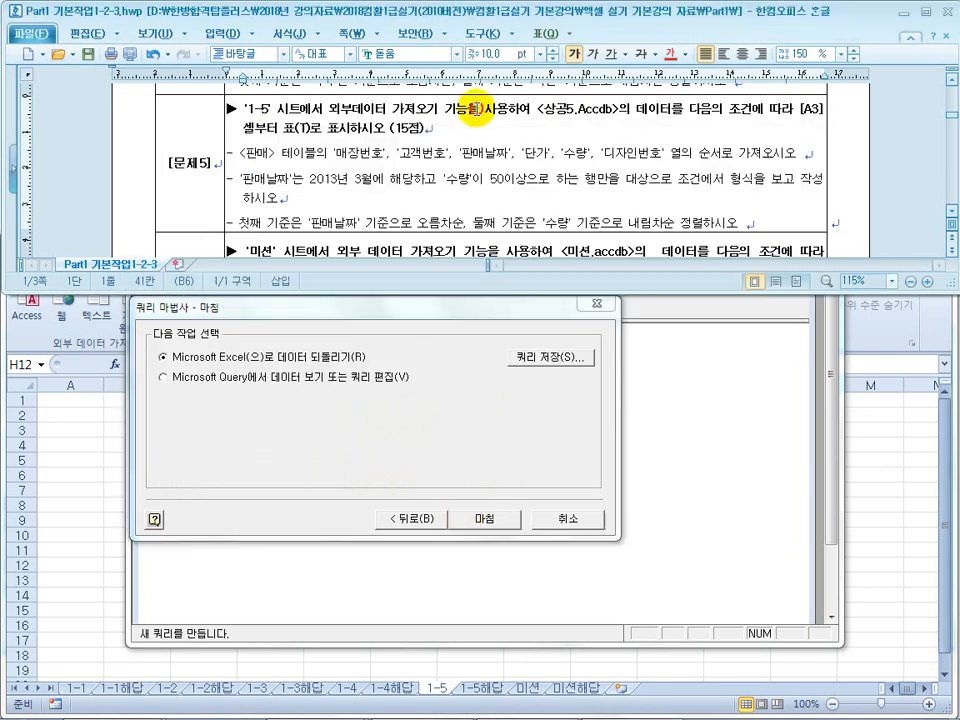
{"action": "scroll", "coordinate": [476, 111], "scroll_direction": "up", "scroll_amount": 1}
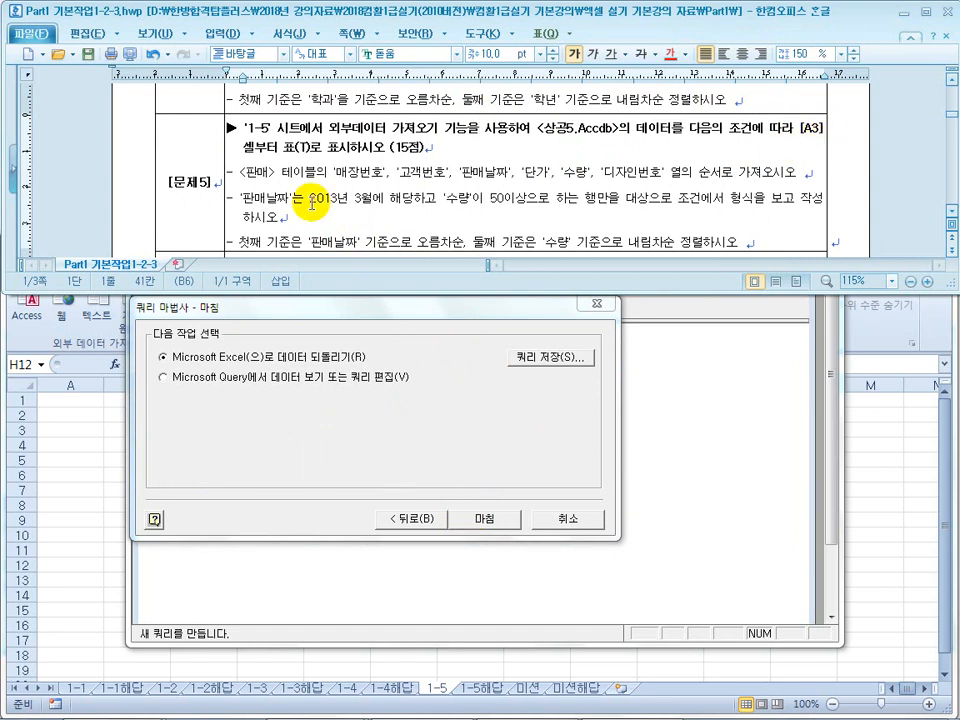
{"action": "left_click_drag", "start_coordinate": [284, 148], "coordinate": [355, 152]}
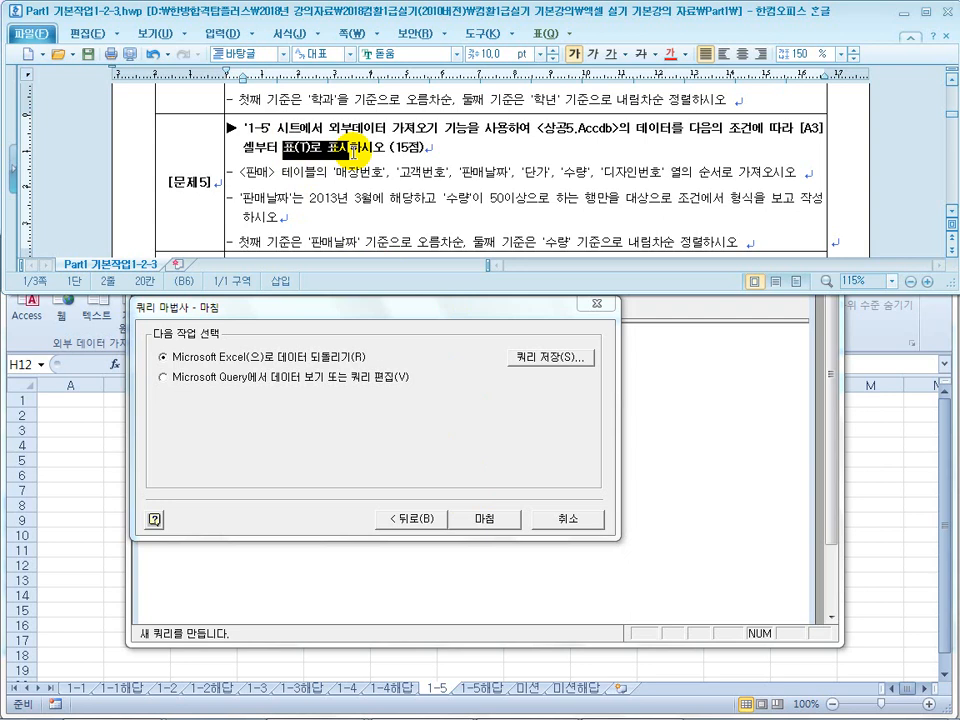
{"action": "left_click", "coordinate": [484, 519]}
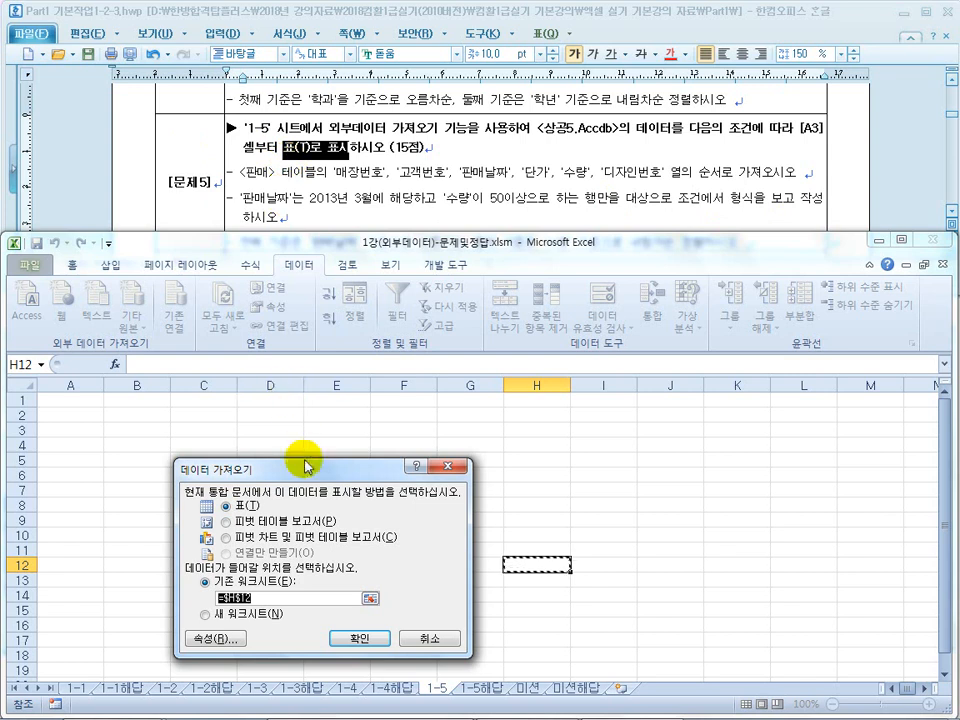
{"action": "left_click_drag", "start_coordinate": [301, 477], "coordinate": [305, 458]}
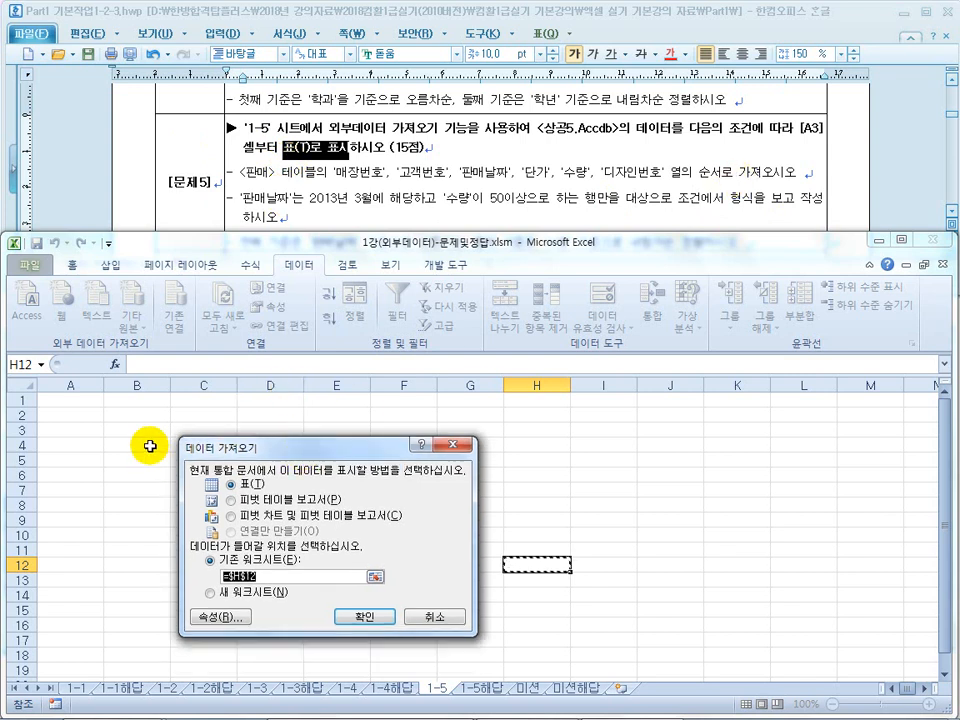
{"action": "left_click", "coordinate": [71, 431]}
{"action": "left_click", "coordinate": [364, 616]}
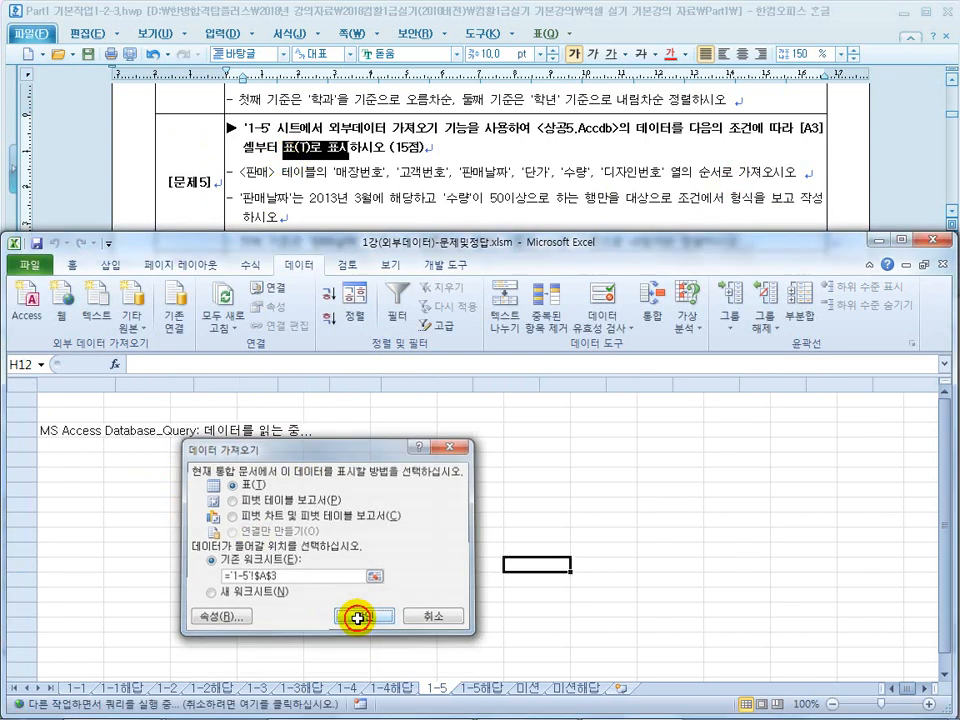
Compare the imported table with the sort criteria in 문제5 and go to the 미션 problem text
{"action": "left_click", "coordinate": [432, 201]}
{"action": "scroll", "coordinate": [432, 201], "scroll_direction": "down", "scroll_amount": 2}
{"action": "left_click_drag", "start_coordinate": [430, 186], "coordinate": [587, 186]}
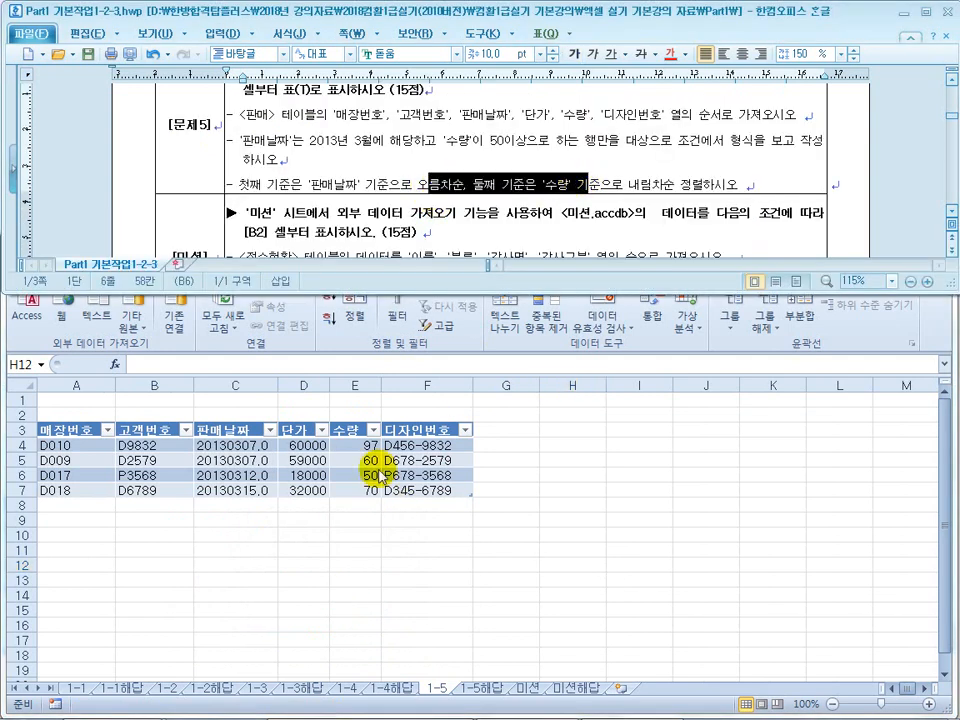
{"action": "left_click", "coordinate": [430, 236]}
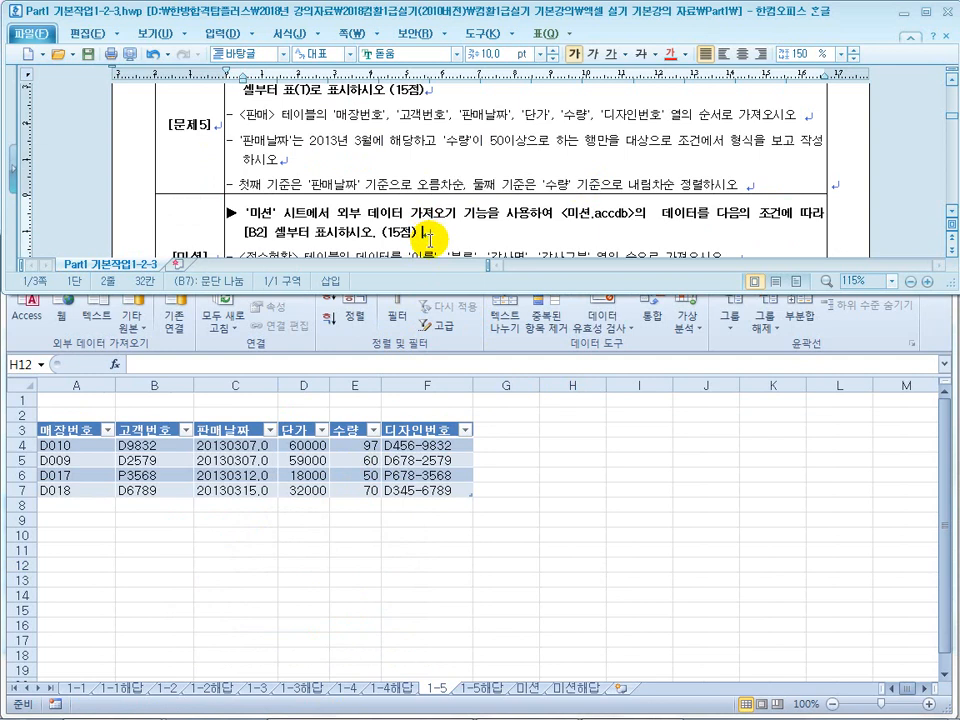
Read the 미션 problem's requirements for the 접수현황 columns, the 강사명 and 분류 row conditions, and the sort order
{"action": "scroll", "coordinate": [430, 238], "scroll_direction": "down", "scroll_amount": 2}
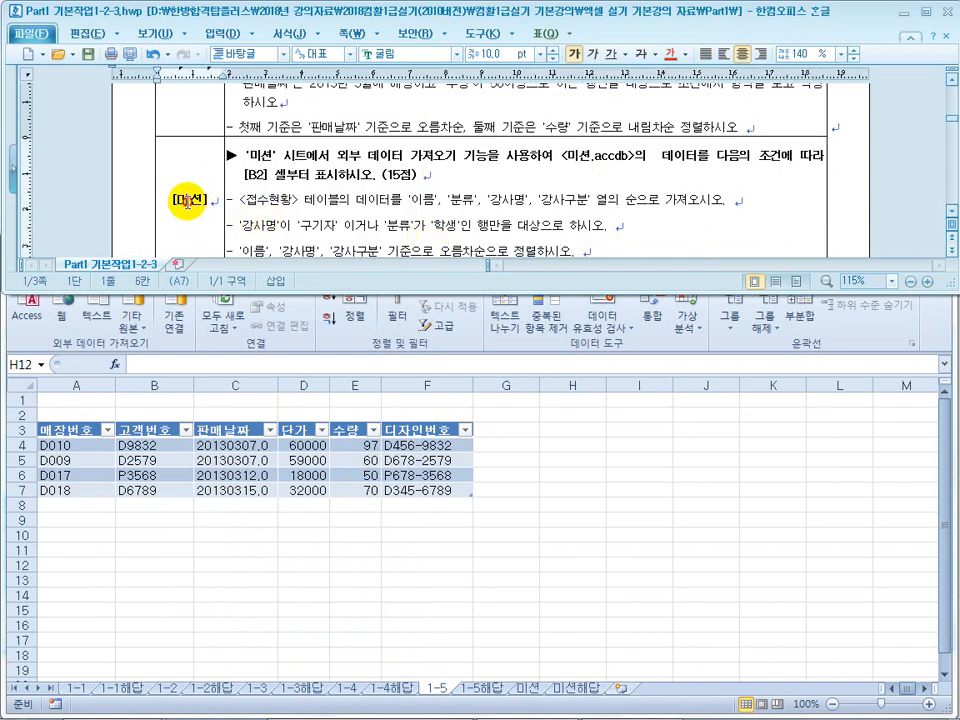
{"action": "left_click", "coordinate": [323, 197]}
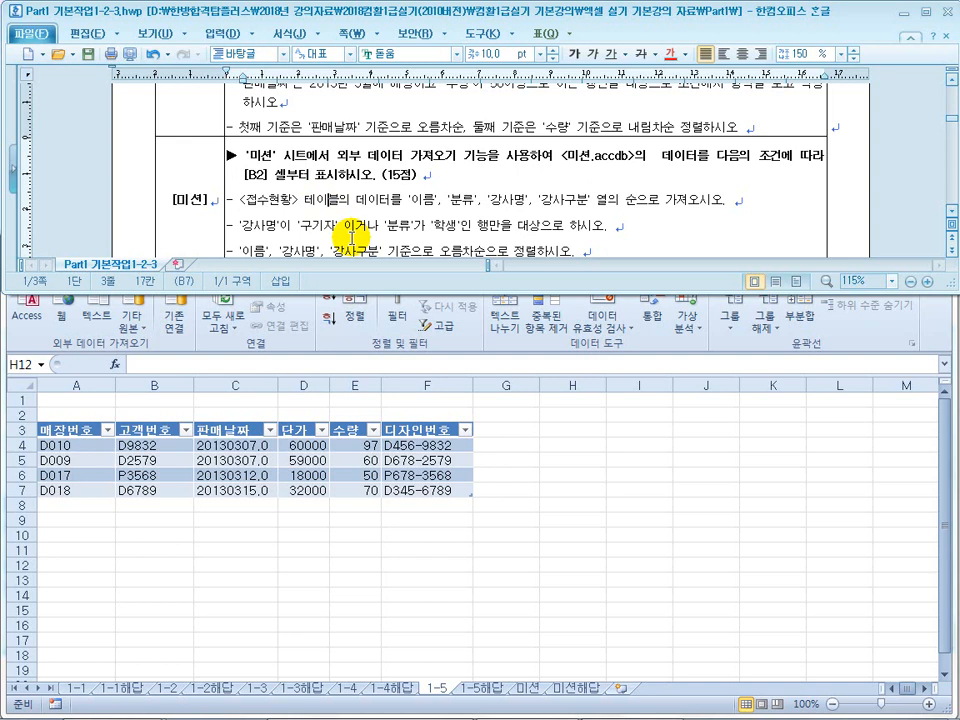
{"action": "left_click_drag", "start_coordinate": [368, 199], "coordinate": [500, 199]}
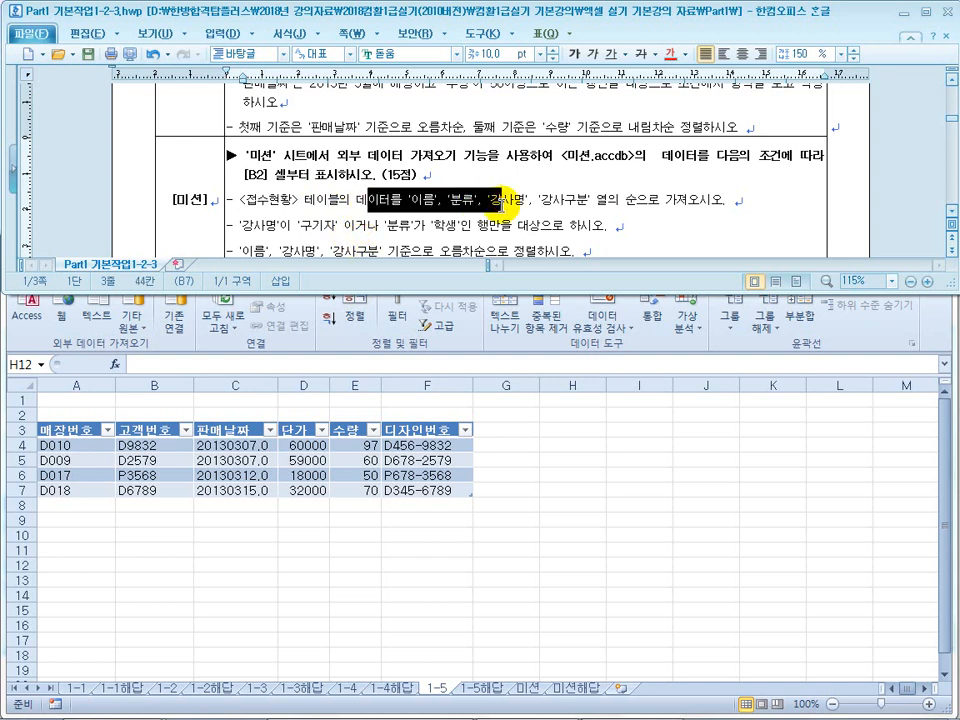
{"action": "double_click", "coordinate": [580, 13]}
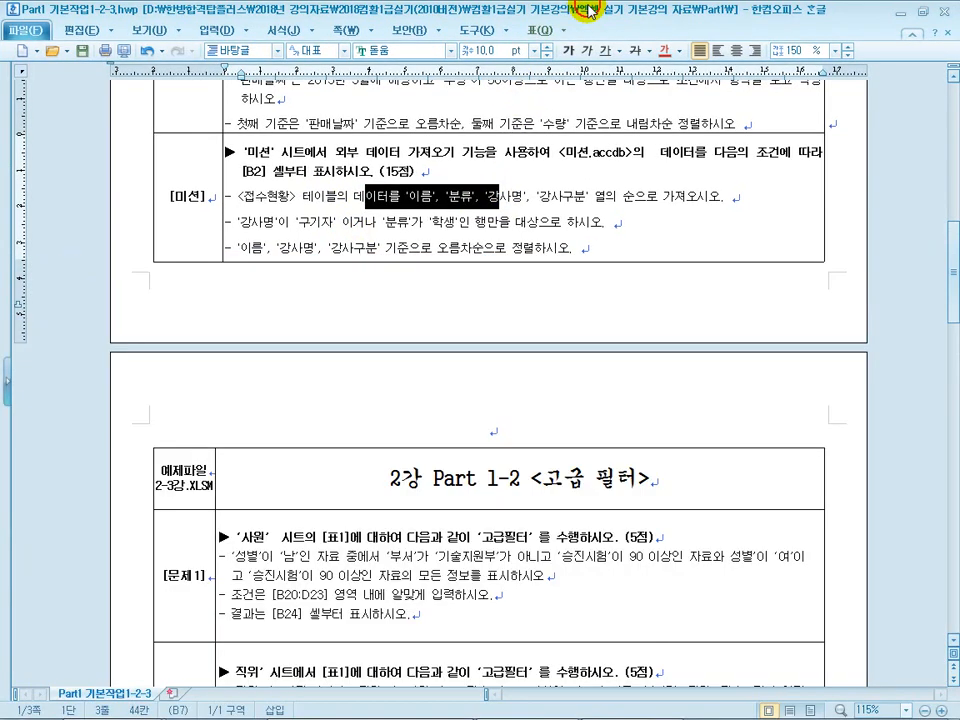
{"action": "left_click", "coordinate": [517, 220]}
{"action": "left_click_drag", "start_coordinate": [517, 220], "coordinate": [243, 150]}
{"action": "left_click", "coordinate": [413, 226]}
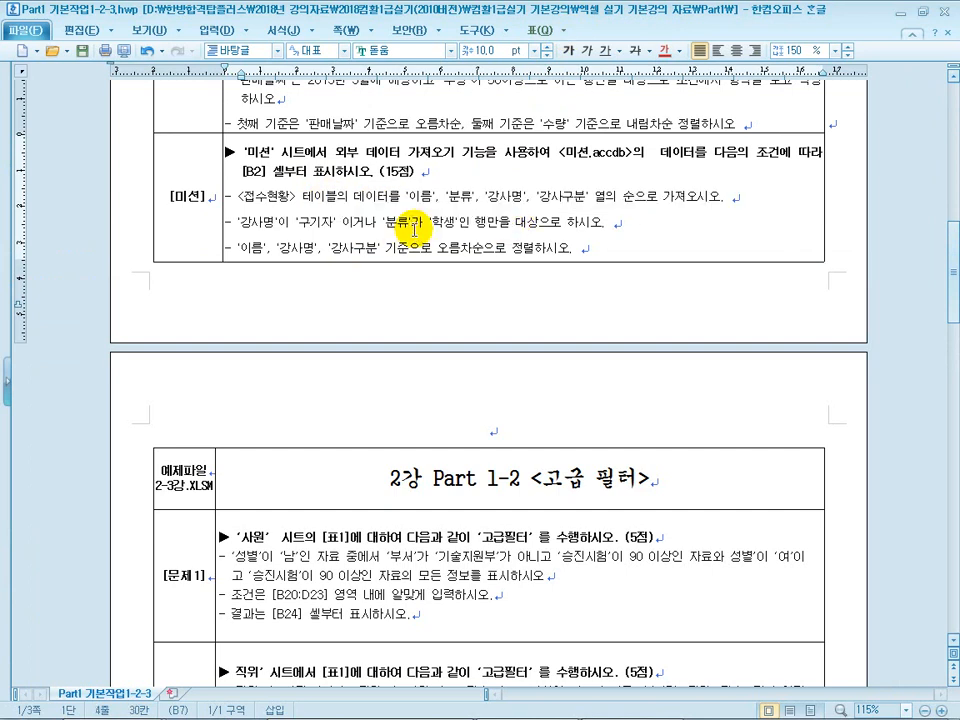
{"action": "left_click_drag", "start_coordinate": [468, 222], "coordinate": [307, 211]}
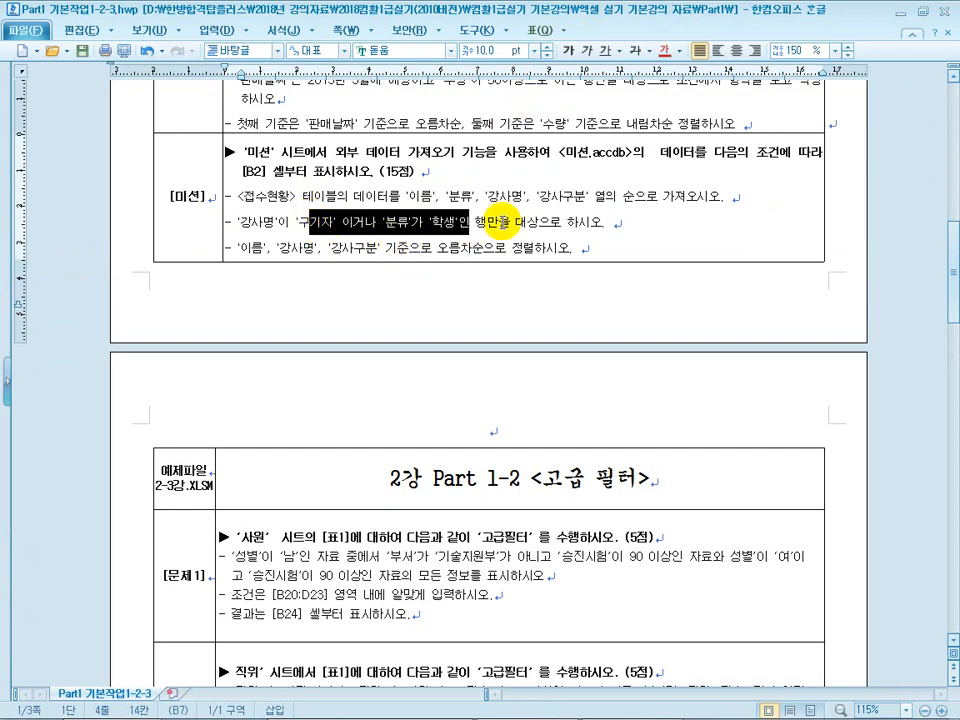
{"action": "left_click_drag", "start_coordinate": [347, 152], "coordinate": [501, 152]}
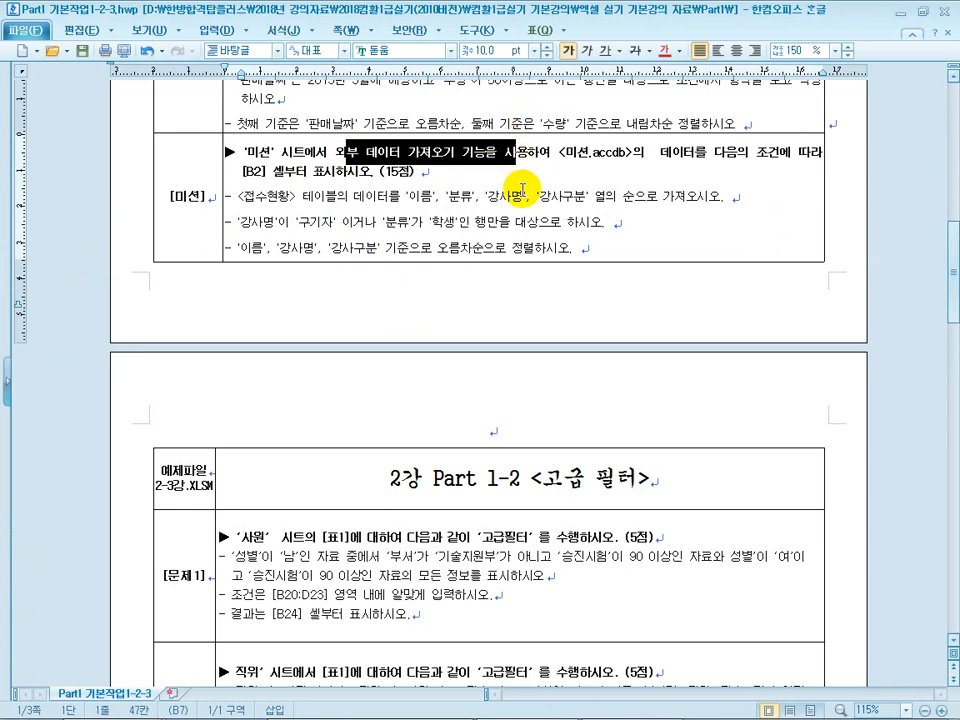
{"action": "left_click", "coordinate": [521, 190]}
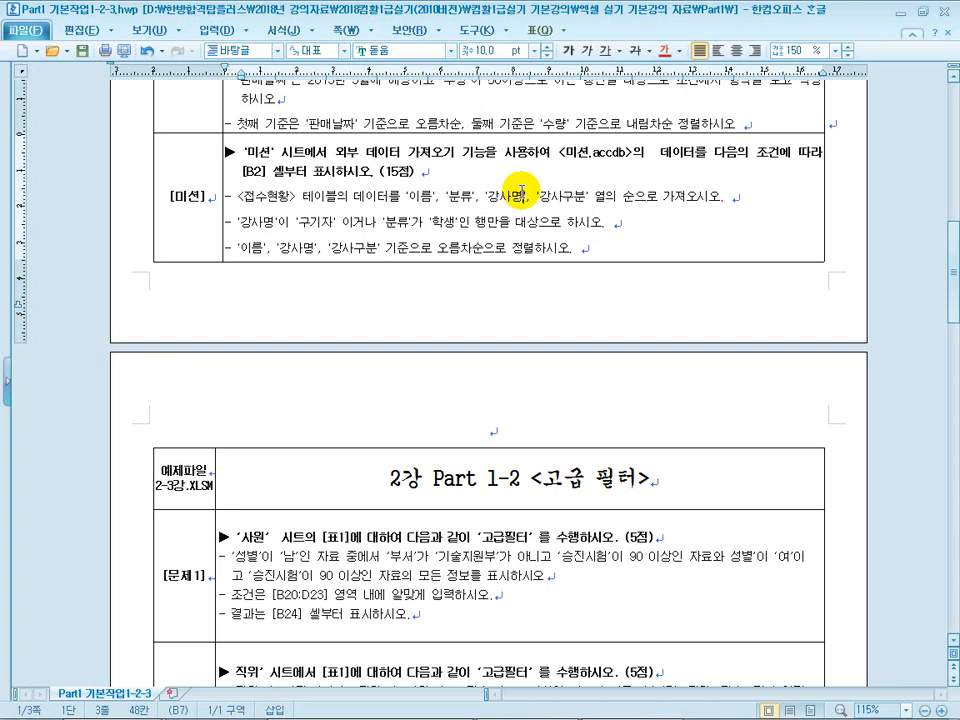
Compare how the row conditions are joined in 문제2 through 문제5 and in 미션, checking for AND versus OR wording
{"action": "scroll", "coordinate": [521, 190], "scroll_direction": "up", "scroll_amount": 3}
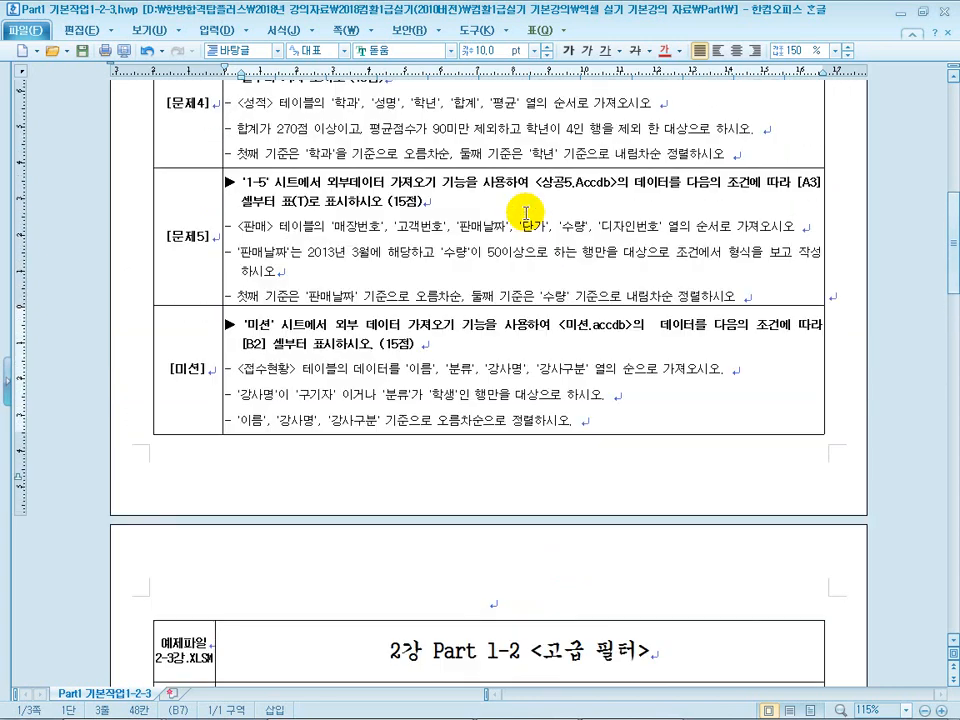
{"action": "scroll", "coordinate": [525, 213], "scroll_direction": "up", "scroll_amount": 1}
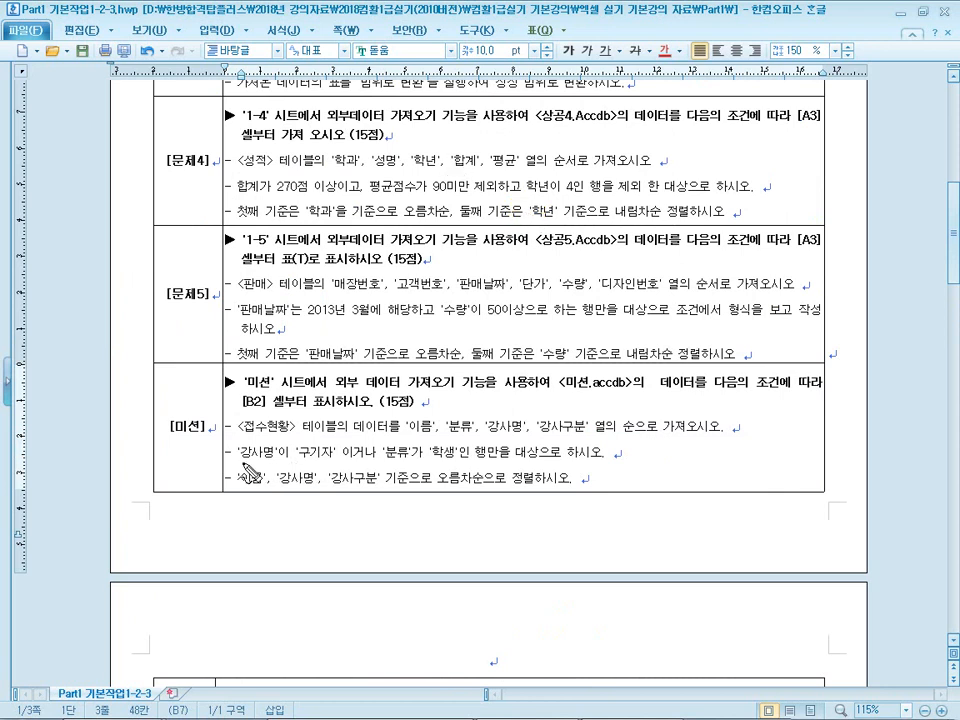
{"action": "left_click_drag", "start_coordinate": [367, 462], "coordinate": [383, 456]}
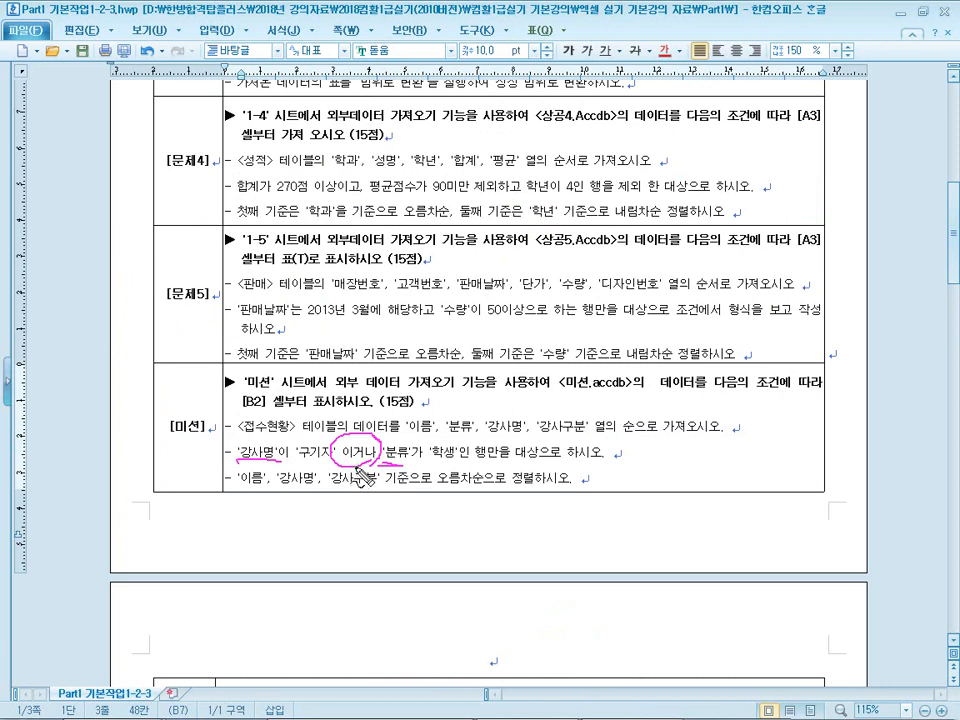
{"action": "left_click_drag", "start_coordinate": [238, 324], "coordinate": [315, 323]}
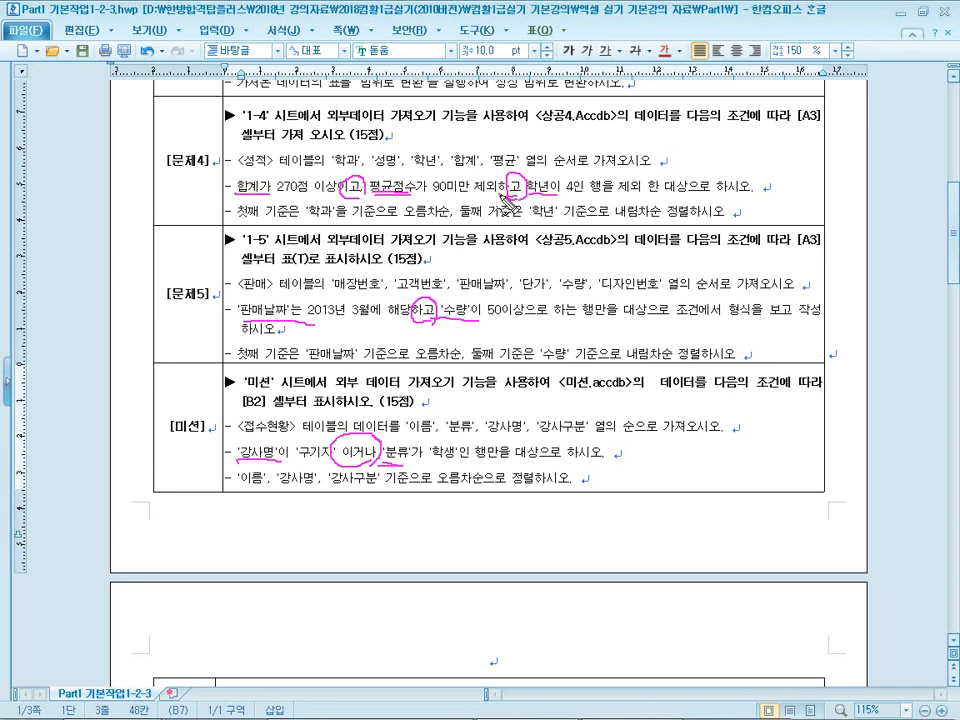
{"action": "key", "text": "Escape"}
{"action": "scroll", "coordinate": [501, 215], "scroll_direction": "up", "scroll_amount": 1}
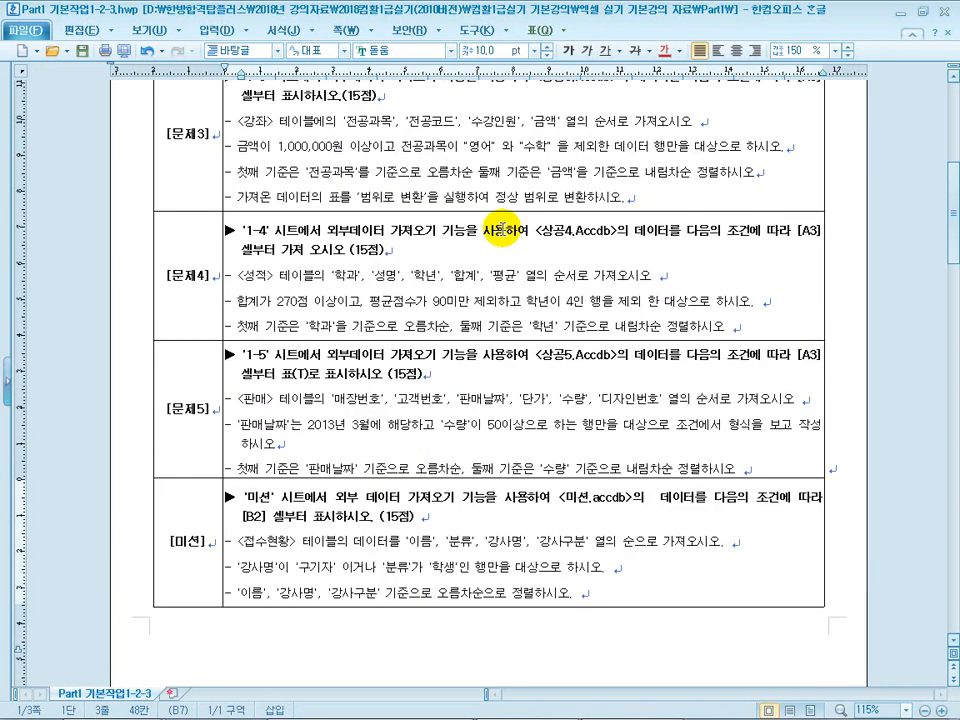
{"action": "left_click", "coordinate": [261, 146]}
{"action": "left_click_drag", "start_coordinate": [373, 146], "coordinate": [396, 147]}
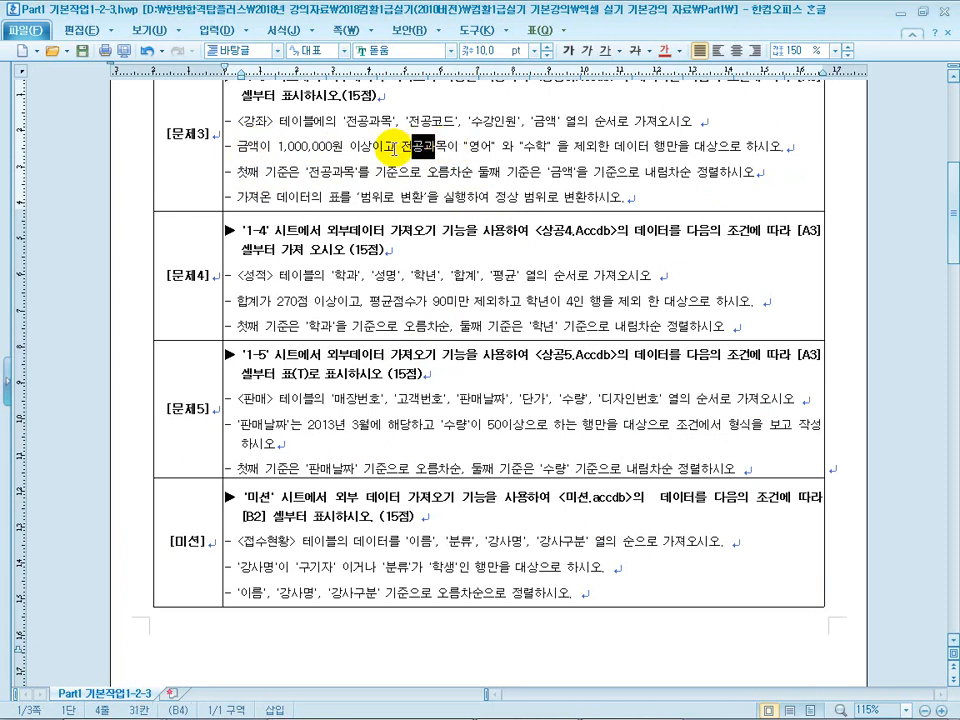
{"action": "scroll", "coordinate": [400, 194], "scroll_direction": "up", "scroll_amount": 2}
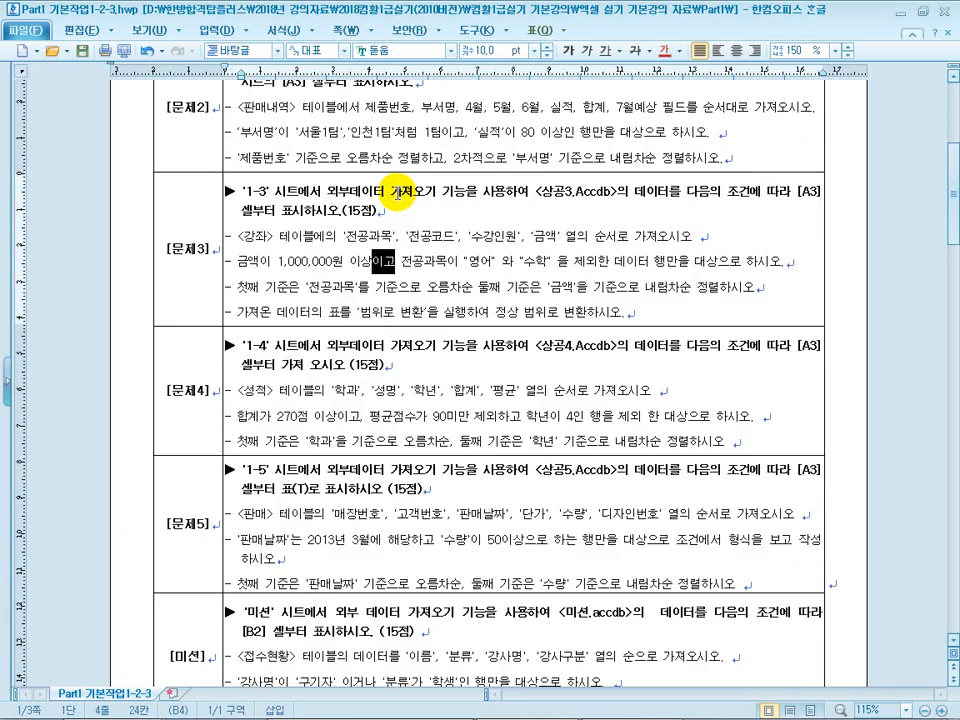
{"action": "left_click_drag", "start_coordinate": [465, 132], "coordinate": [456, 132]}
{"action": "left_click", "coordinate": [263, 133]}
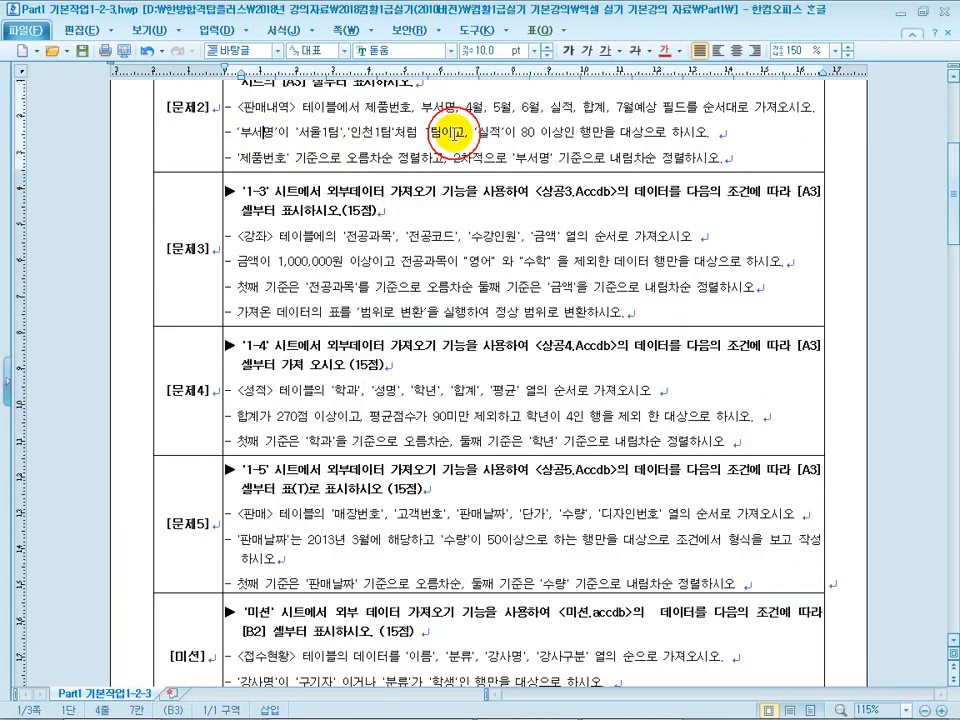
{"action": "left_click", "coordinate": [453, 261]}
{"action": "scroll", "coordinate": [453, 259], "scroll_direction": "down", "scroll_amount": 4}
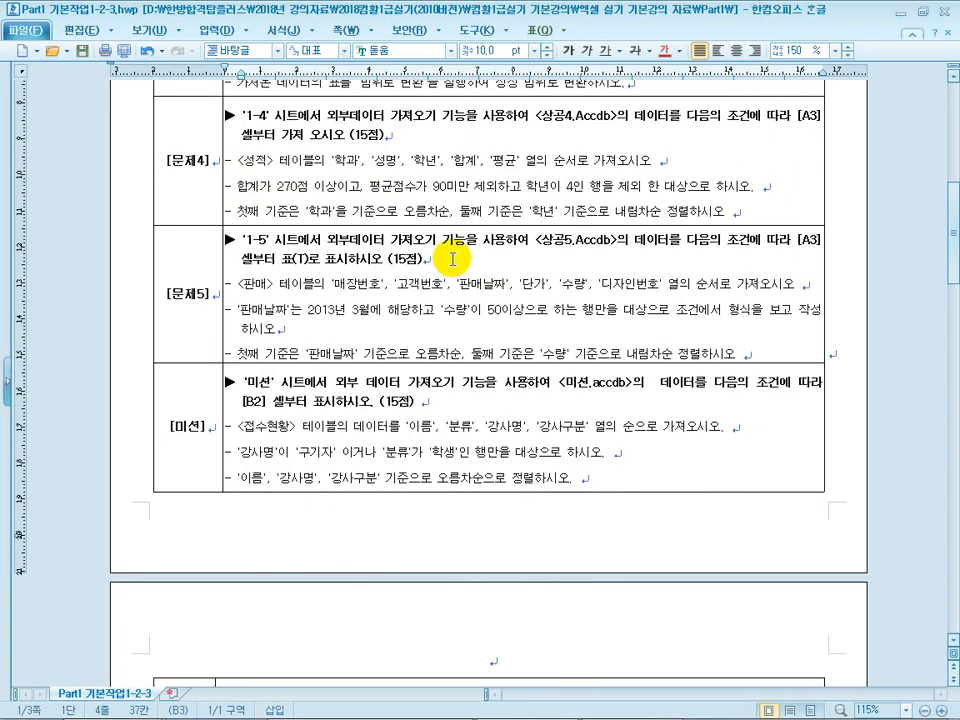
Check the 이거나 wording that links the 강사명 and 분류 conditions in the 미션 problem
{"action": "left_click_drag", "start_coordinate": [236, 451], "coordinate": [274, 451]}
{"action": "left_click_drag", "start_coordinate": [378, 451], "coordinate": [343, 451]}
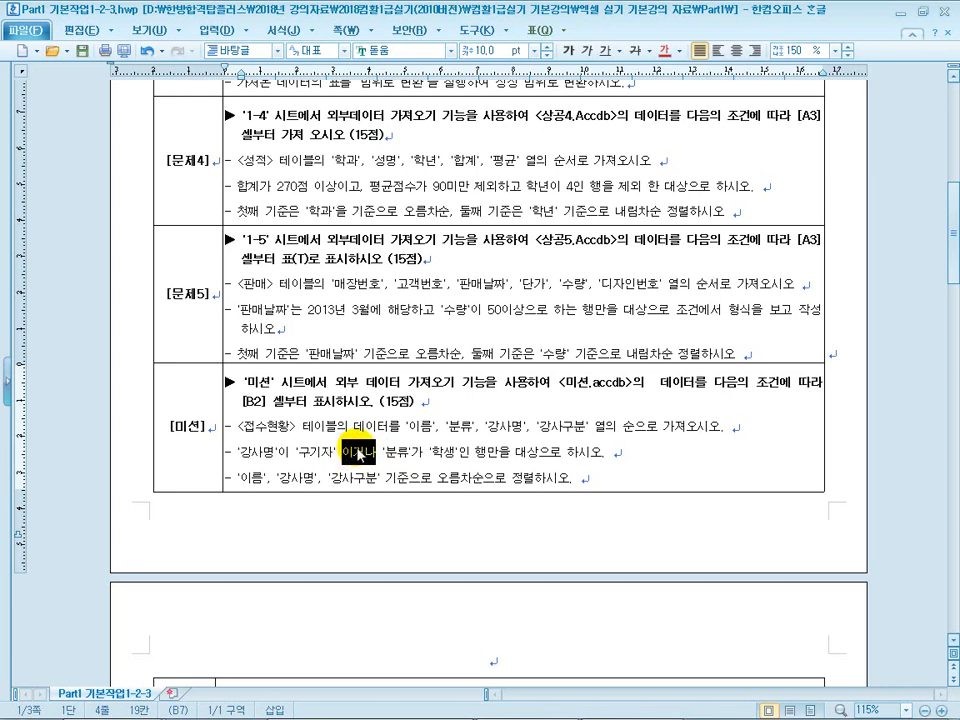
{"action": "left_click", "coordinate": [422, 448]}
{"action": "left_click_drag", "start_coordinate": [376, 451], "coordinate": [344, 452]}
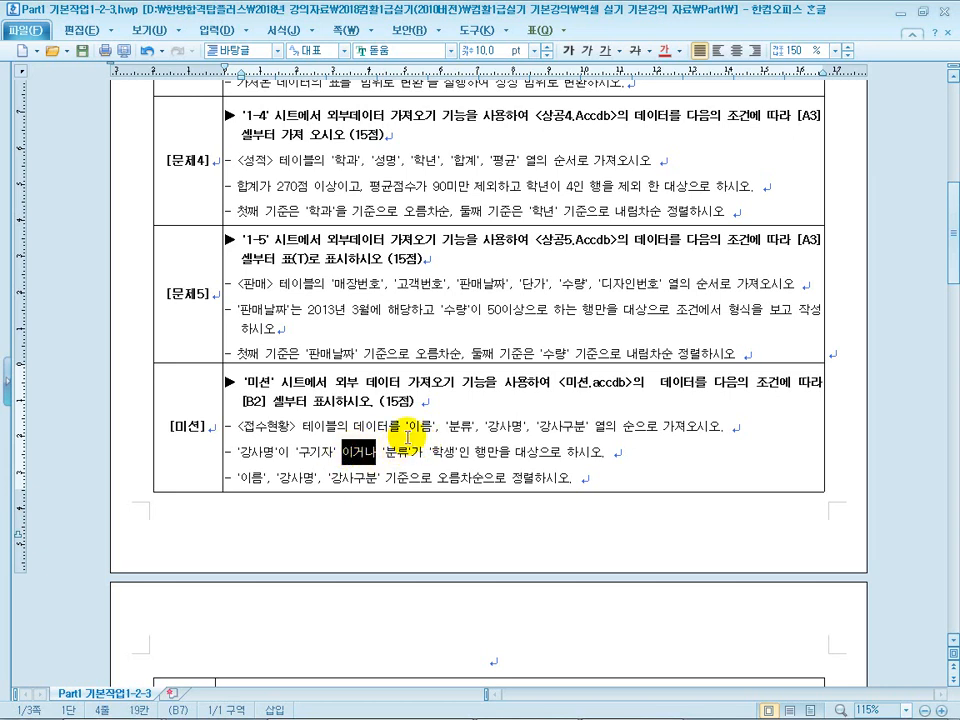
Return to the workbook's 미션 sheet and start a Microsoft Query import with MS Access Database as the data source
{"action": "double_click", "coordinate": [542, 19]}
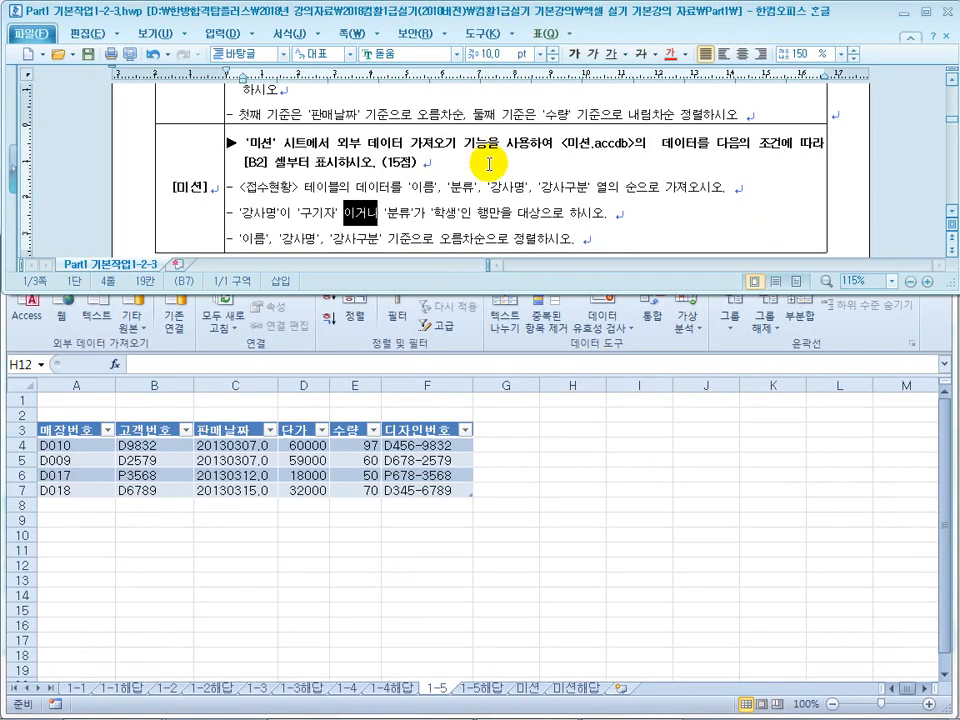
{"action": "left_click", "coordinate": [495, 542]}
{"action": "left_click", "coordinate": [532, 688]}
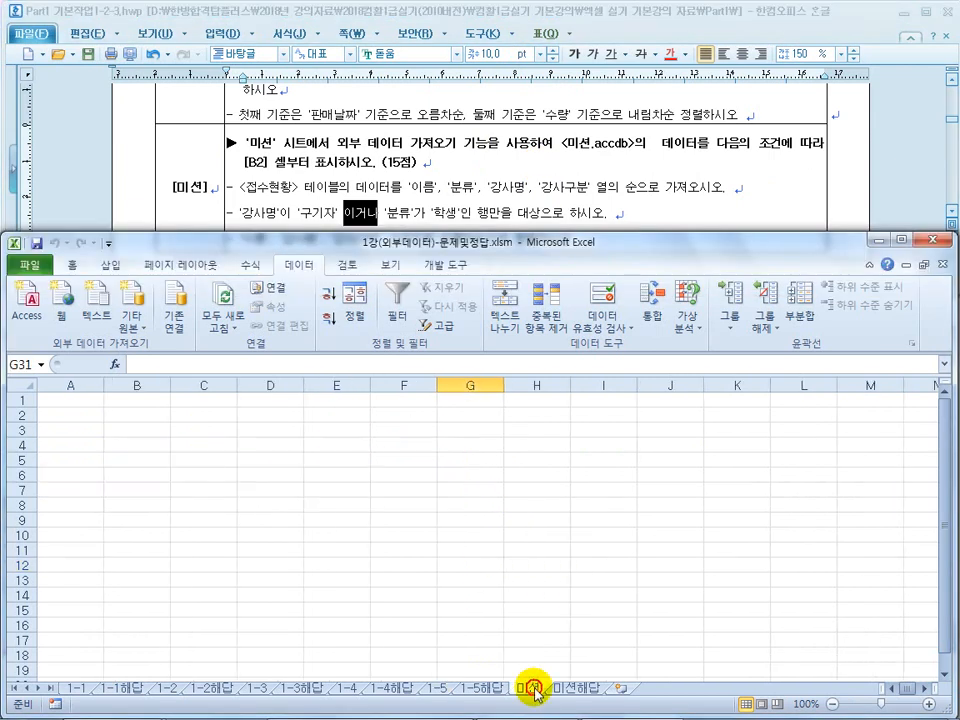
{"action": "left_click", "coordinate": [405, 535]}
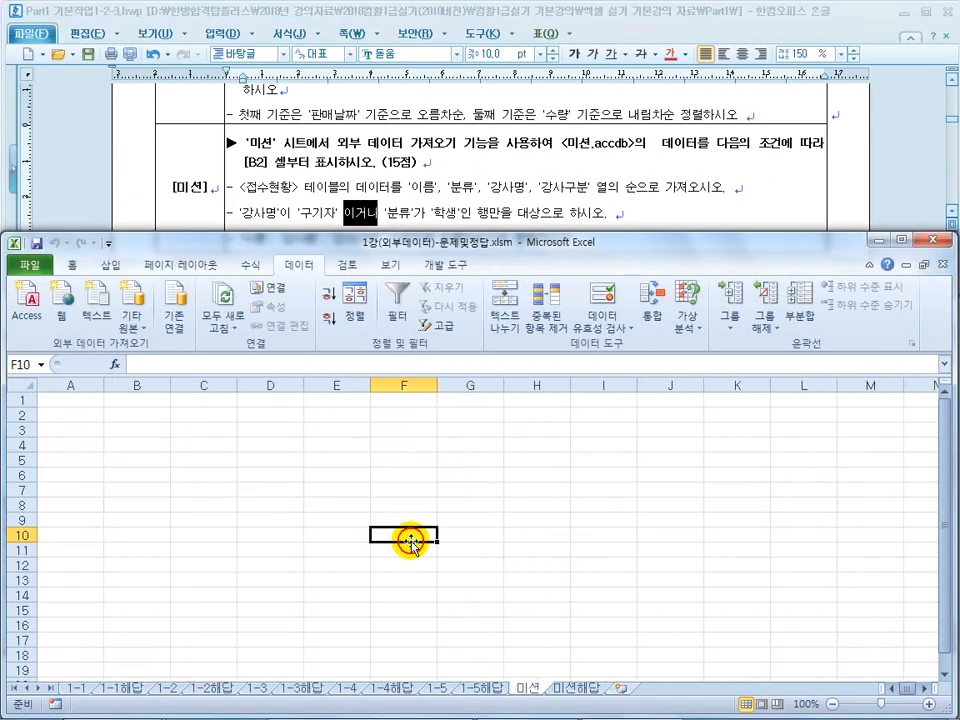
{"action": "left_click", "coordinate": [948, 210]}
{"action": "left_click", "coordinate": [507, 493]}
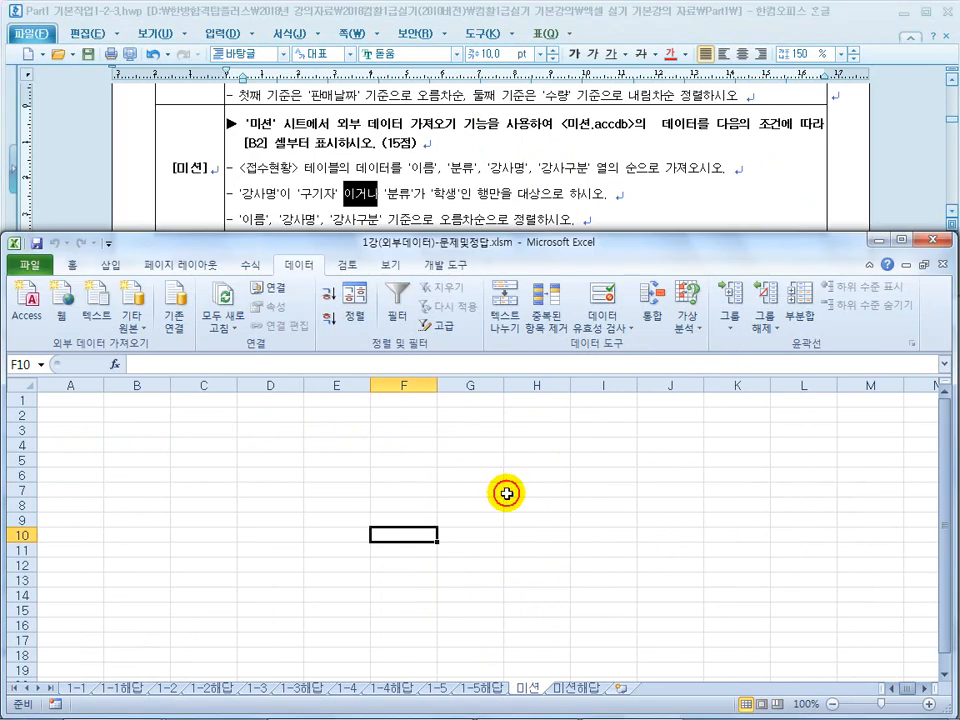
{"action": "left_click", "coordinate": [132, 305]}
{"action": "left_click", "coordinate": [181, 540]}
{"action": "left_click", "coordinate": [340, 357]}
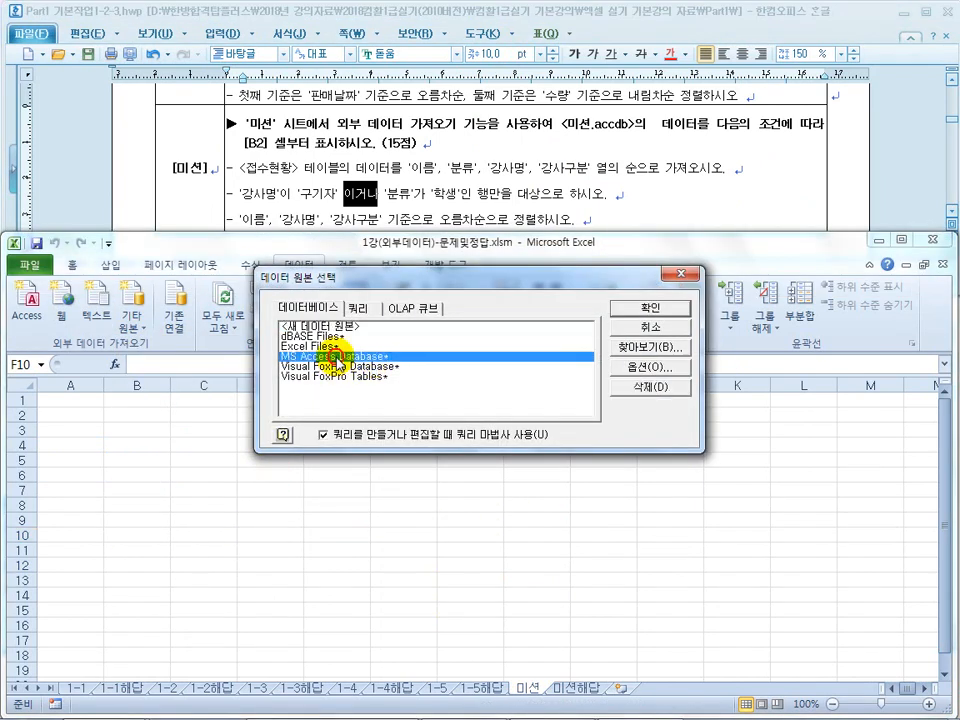
{"action": "double_click", "coordinate": [340, 357]}
Choose the database 미션.accdb from the C:\OA folder as the import source
{"action": "left_click_drag", "start_coordinate": [240, 20], "coordinate": [387, 413]}
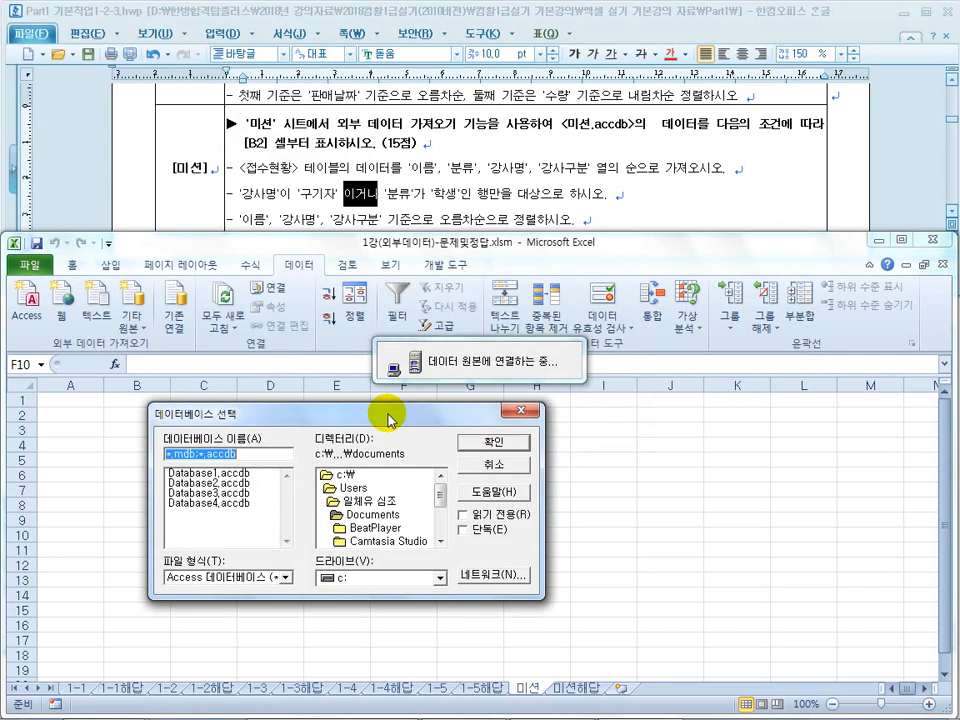
{"action": "double_click", "coordinate": [343, 476]}
{"action": "left_click", "coordinate": [440, 541]}
{"action": "left_click", "coordinate": [440, 541]}
{"action": "left_click", "coordinate": [440, 541]}
{"action": "double_click", "coordinate": [343, 510]}
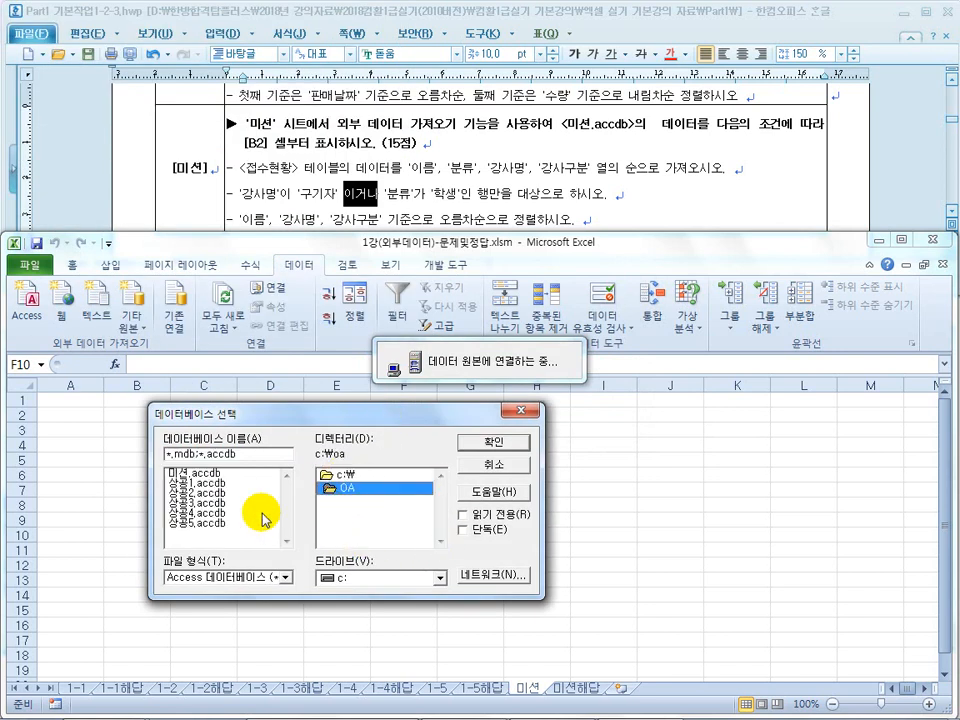
{"action": "left_click", "coordinate": [196, 473]}
{"action": "left_click", "coordinate": [495, 444]}
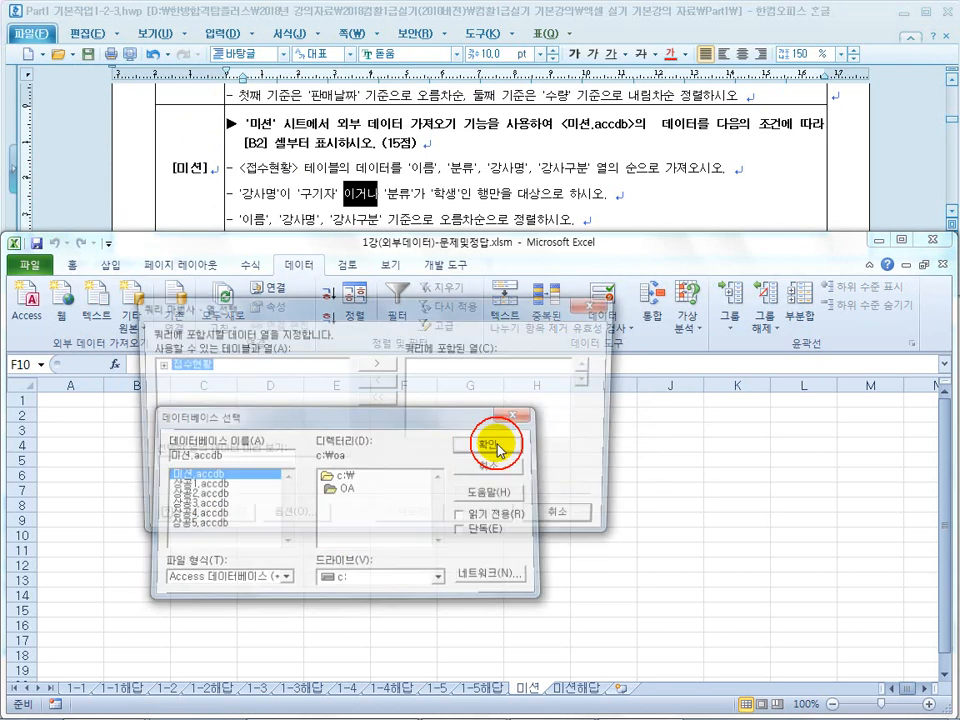
Add the 이름, 분류, 강사명 and 강사구분 columns of the 접수현황 table to the query and proceed to the data filter page
{"action": "left_click", "coordinate": [155, 365]}
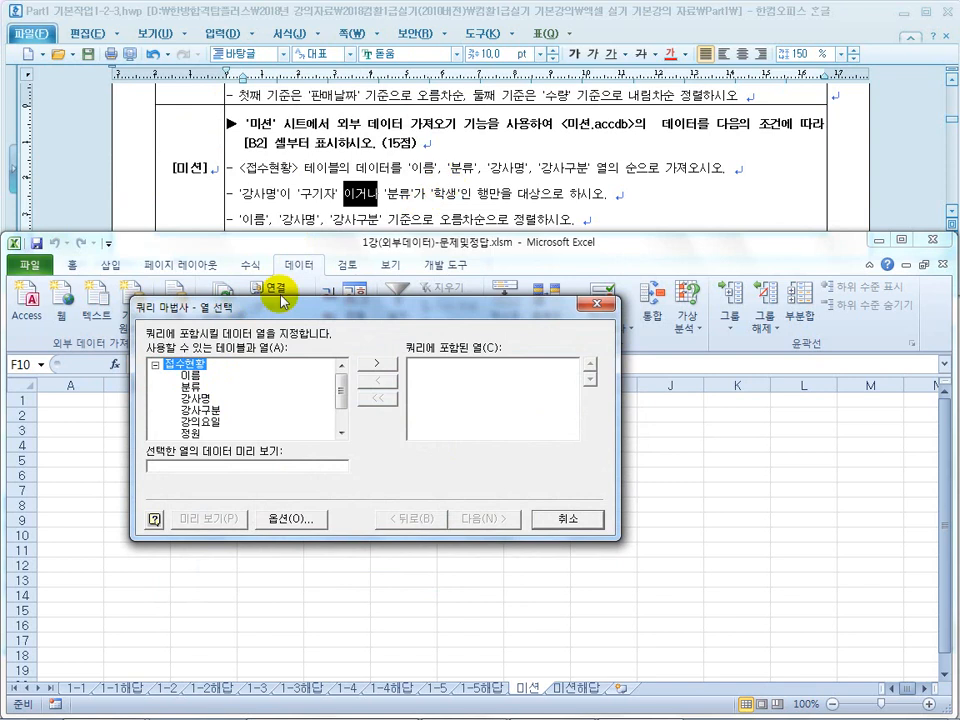
{"action": "double_click", "coordinate": [190, 376]}
{"action": "double_click", "coordinate": [190, 376]}
{"action": "double_click", "coordinate": [190, 376]}
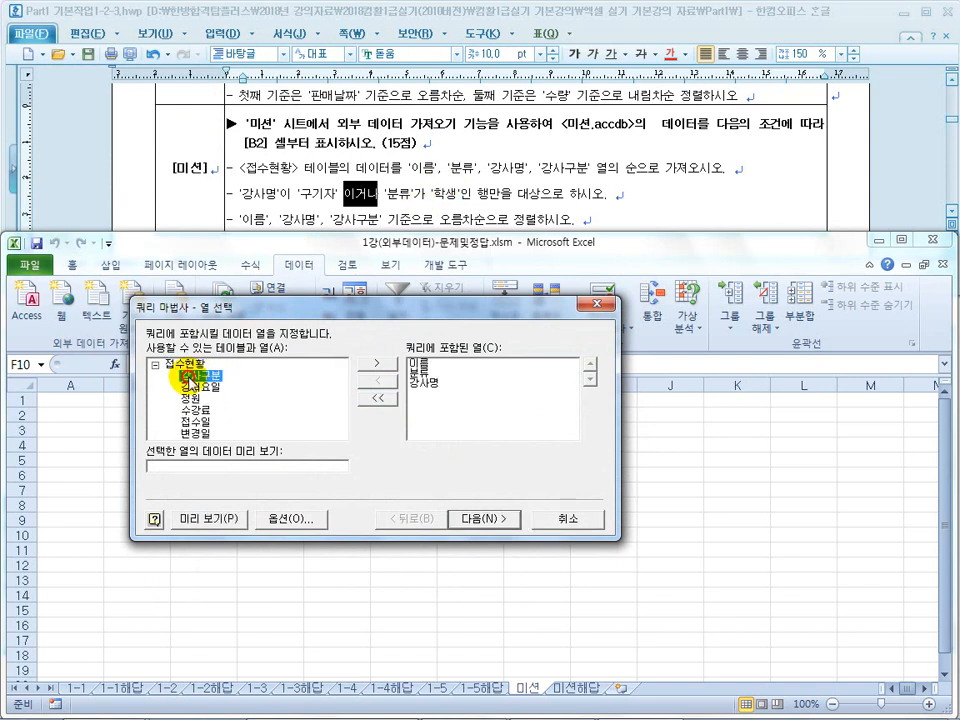
{"action": "double_click", "coordinate": [190, 376]}
{"action": "left_click", "coordinate": [483, 518]}
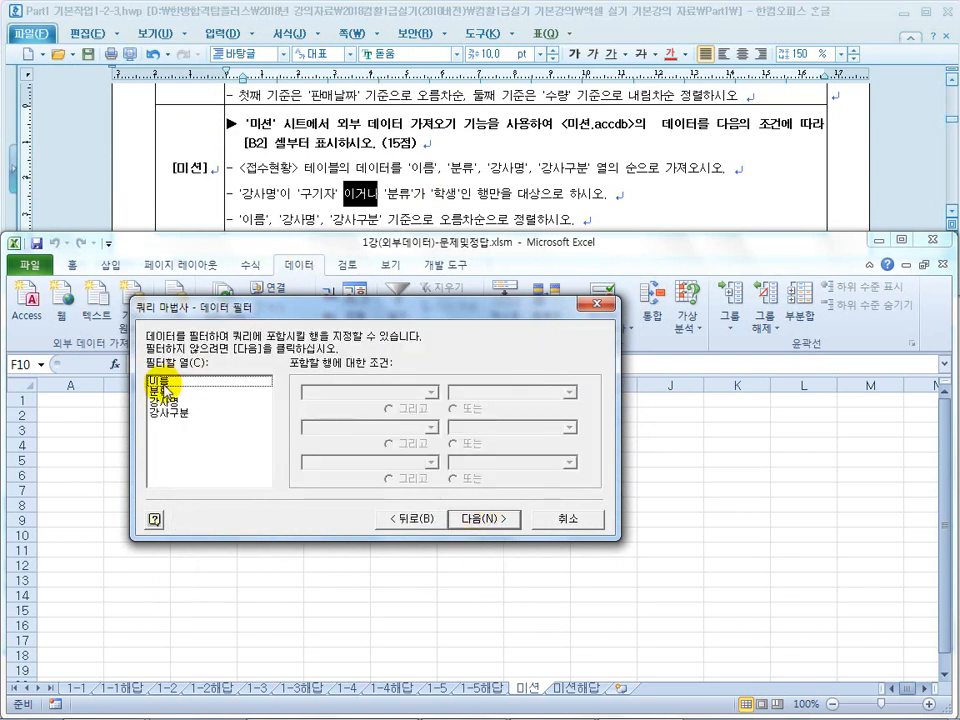
Filter 강사명 to equal the instructor name given in the 미션 problem, and set the condition connective to 또는 (OR)
{"action": "left_click", "coordinate": [164, 401]}
{"action": "left_click", "coordinate": [430, 392]}
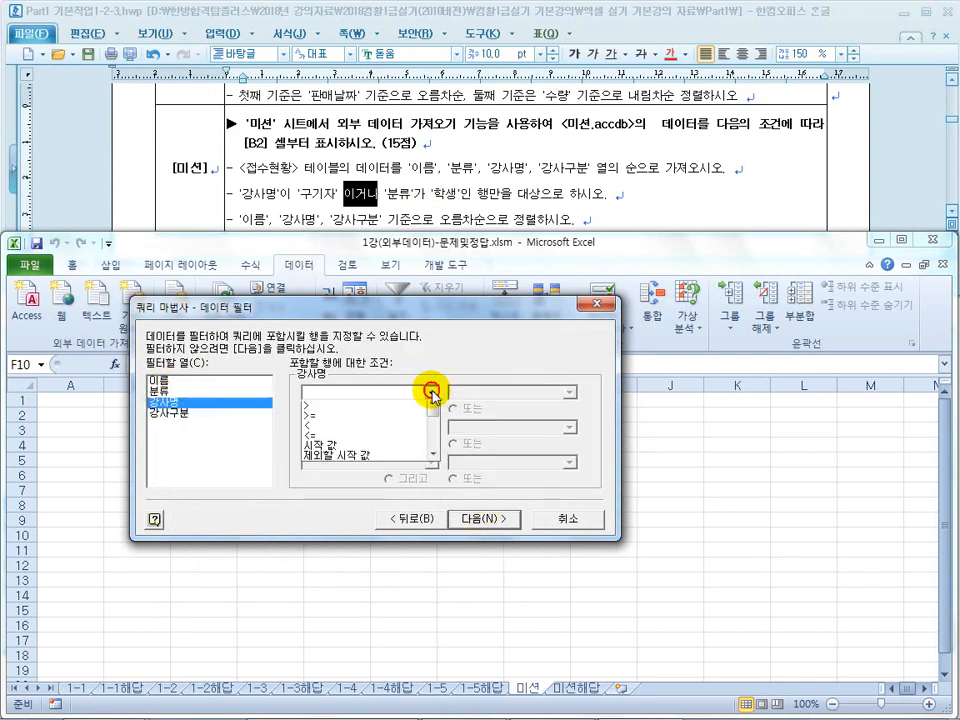
{"action": "left_click", "coordinate": [385, 417]}
{"action": "left_click", "coordinate": [567, 393]}
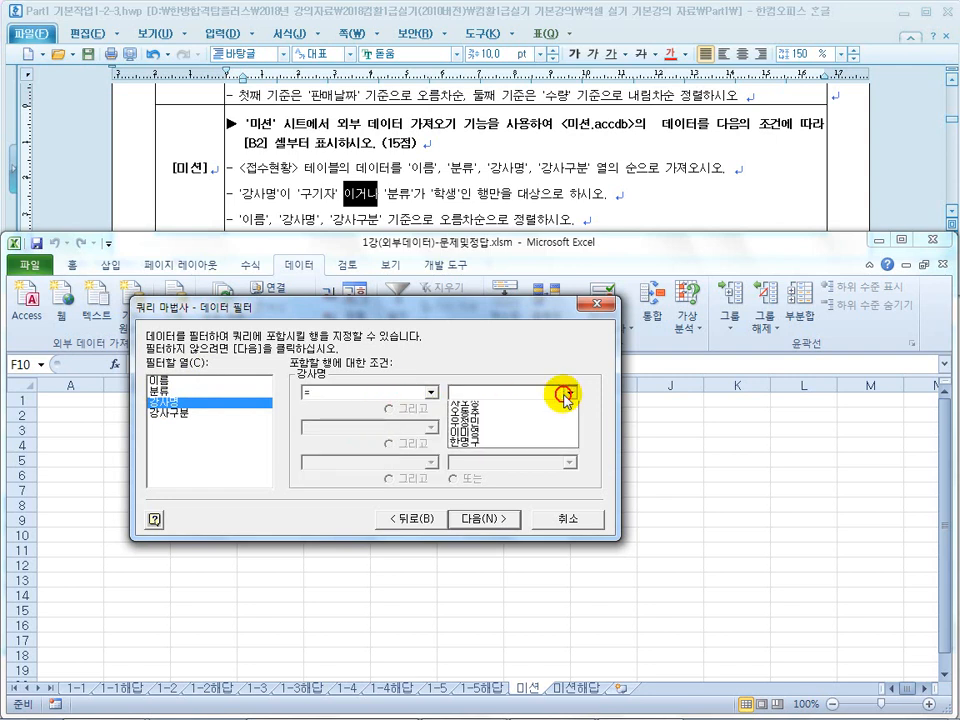
{"action": "left_click", "coordinate": [523, 407]}
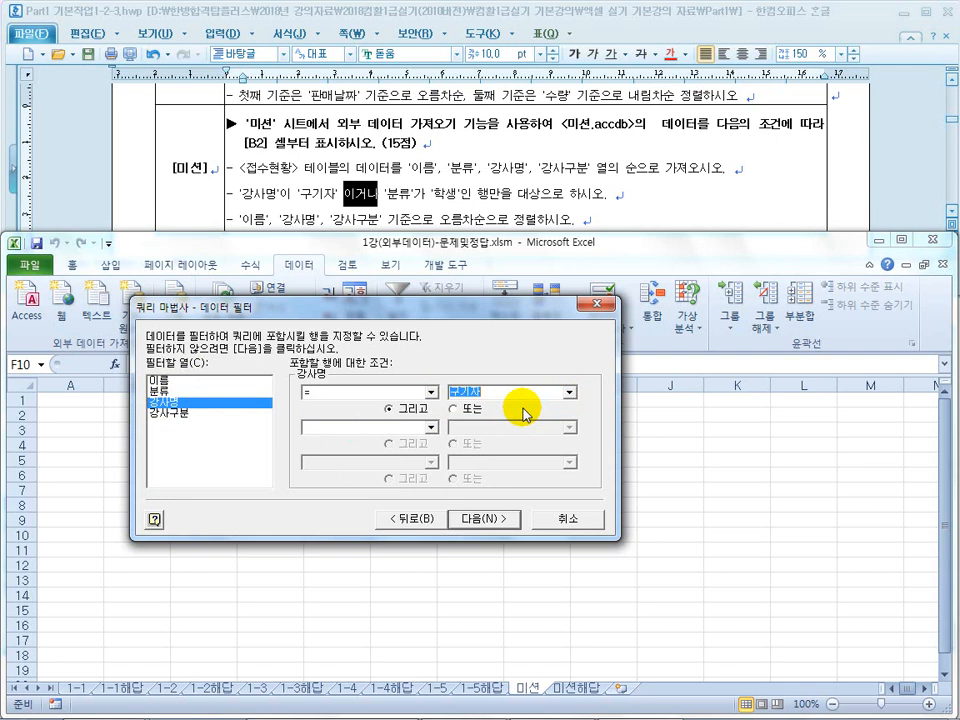
{"action": "left_click", "coordinate": [504, 395]}
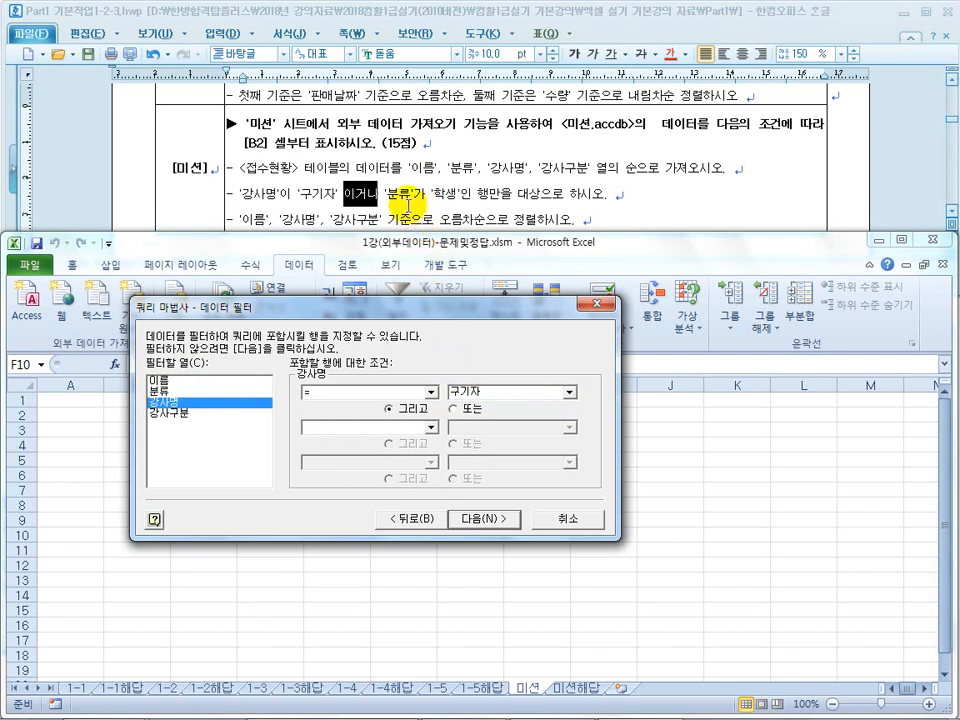
{"action": "left_click", "coordinate": [454, 409]}
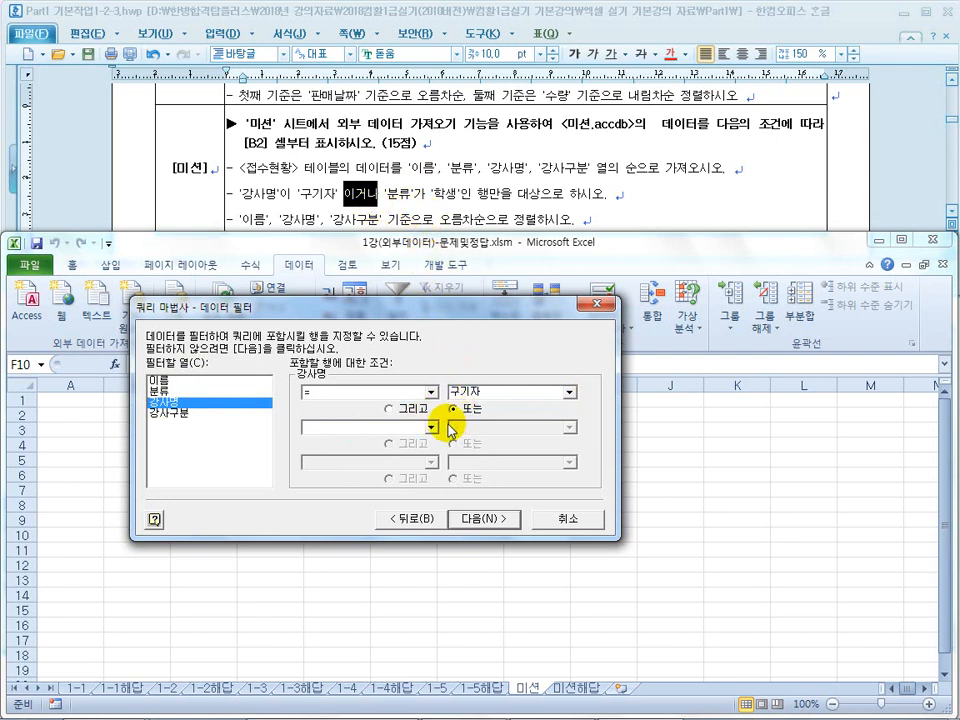
Set the 강사명 condition connective back to 그리고 (AND), filter 분류 to equal 학생, and proceed to the sort order page
{"action": "left_click", "coordinate": [396, 410]}
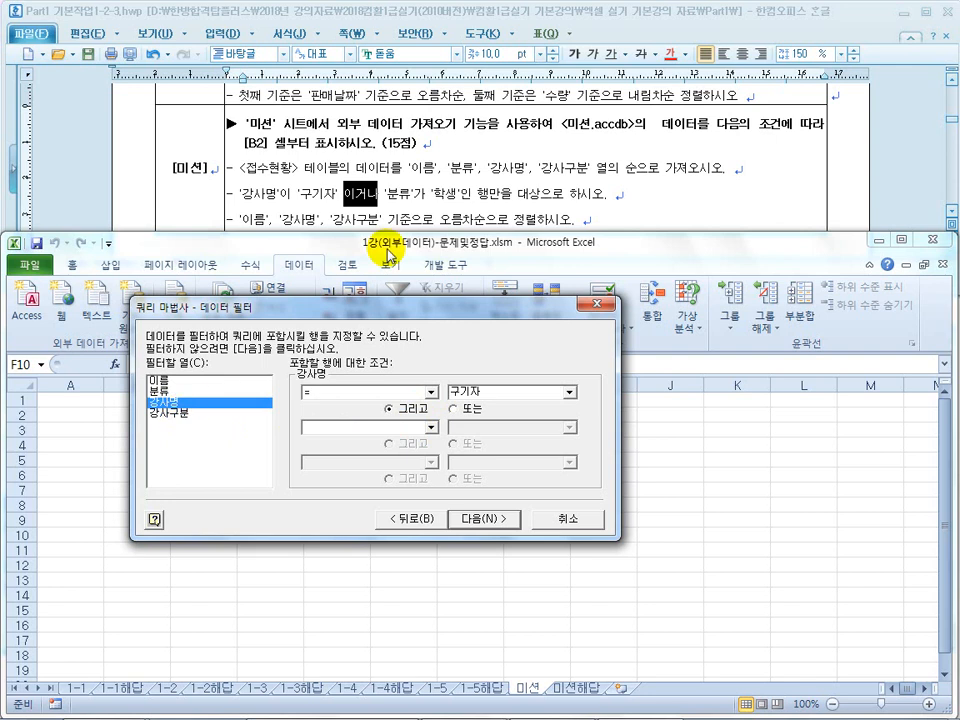
{"action": "left_click", "coordinate": [173, 392]}
{"action": "left_click", "coordinate": [431, 393]}
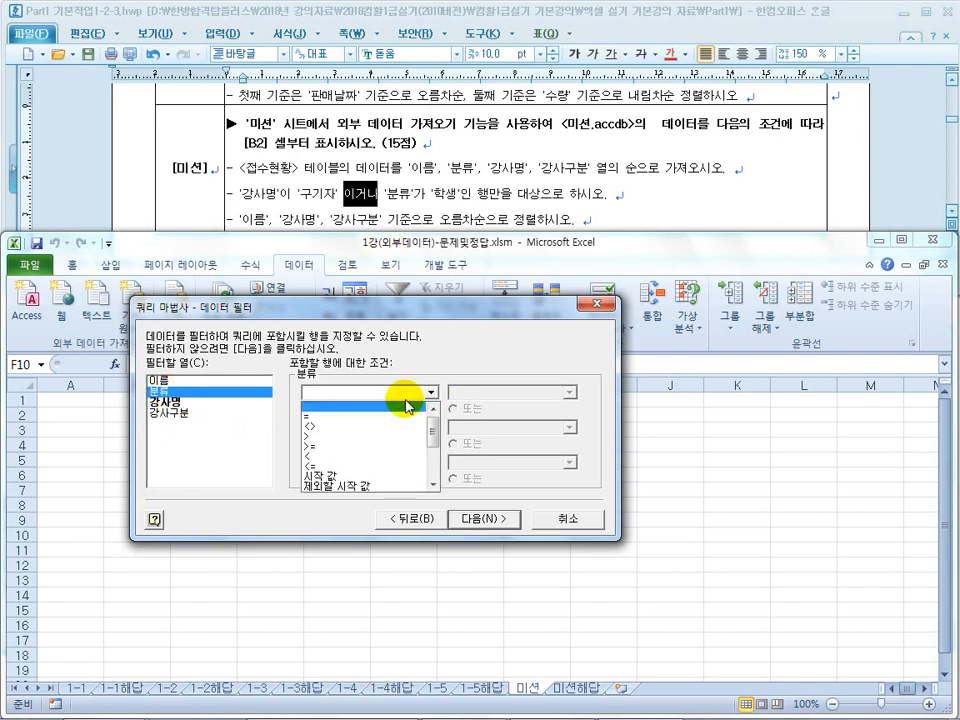
{"action": "left_click", "coordinate": [389, 420]}
{"action": "left_click", "coordinate": [568, 392]}
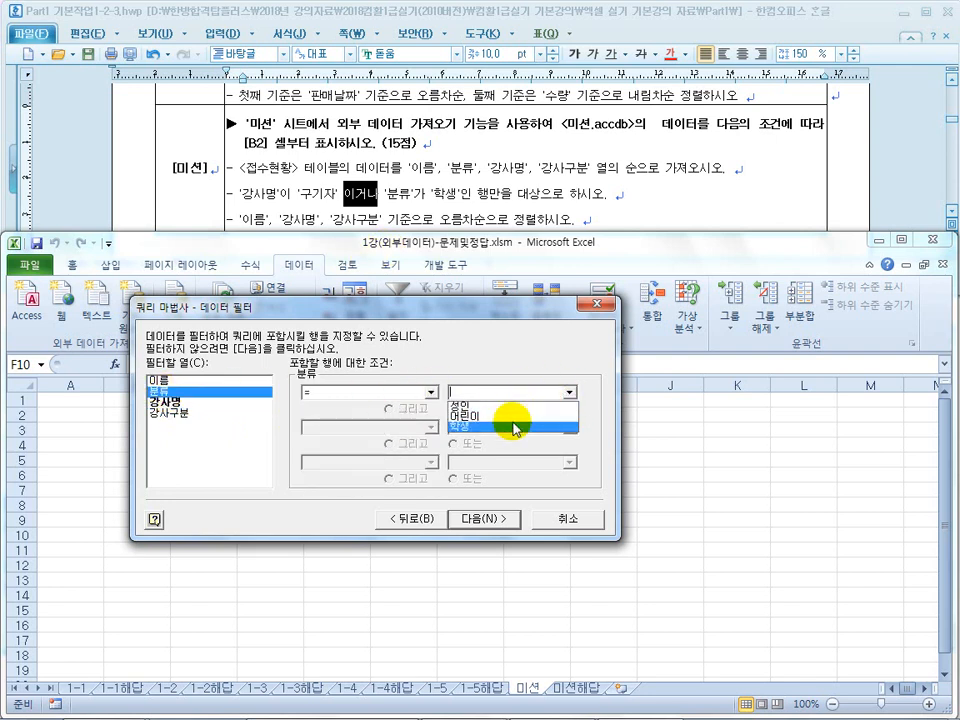
{"action": "left_click", "coordinate": [510, 431]}
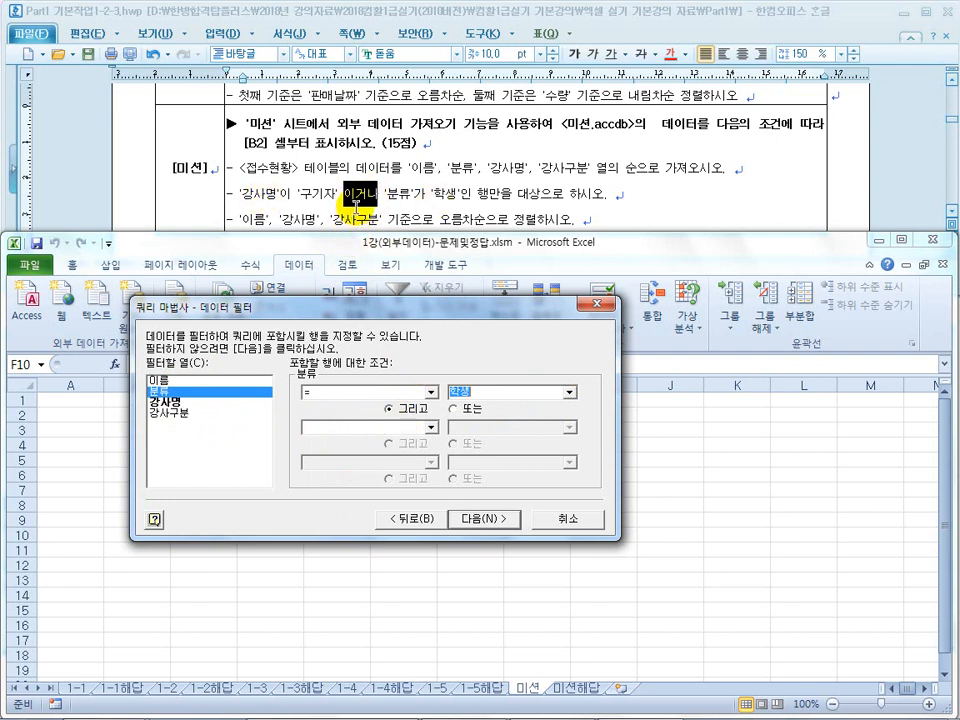
{"action": "left_click", "coordinate": [485, 520]}
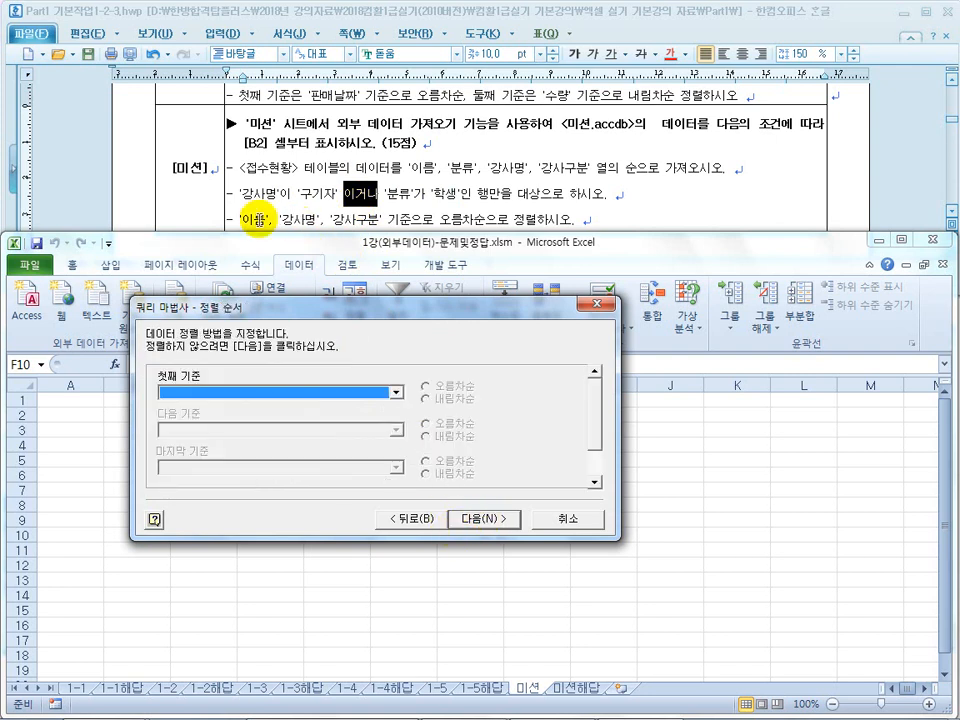
Sort the query ascending by 이름, 강사명 and 강사구분 in that order, and proceed to the wizard's finish page
{"action": "left_click", "coordinate": [394, 392]}
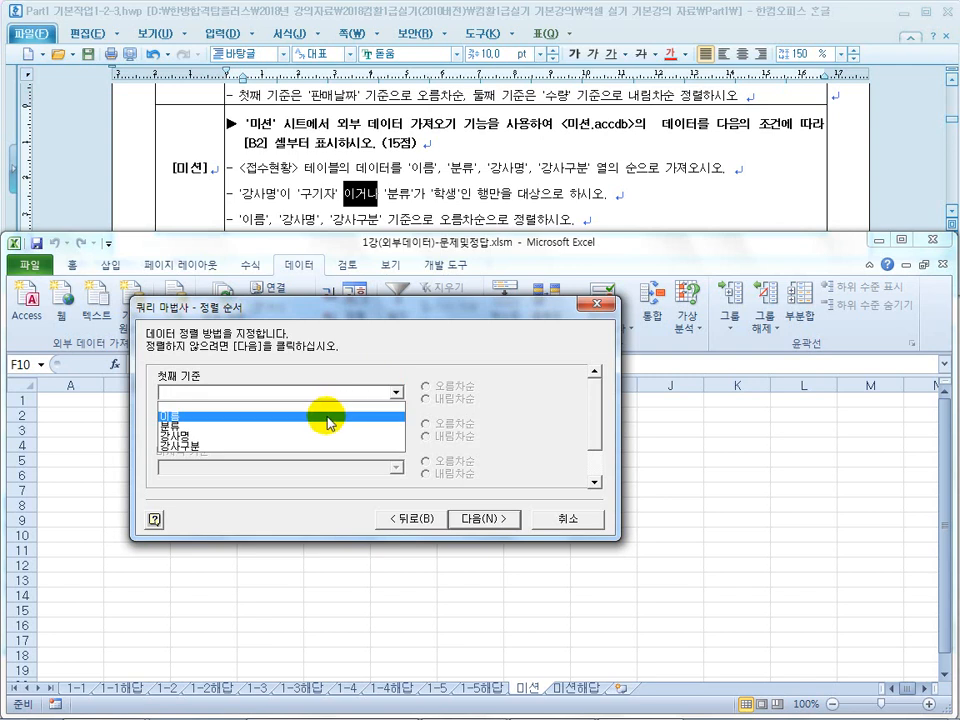
{"action": "left_click", "coordinate": [330, 405]}
{"action": "left_click", "coordinate": [396, 430]}
{"action": "left_click", "coordinate": [350, 470]}
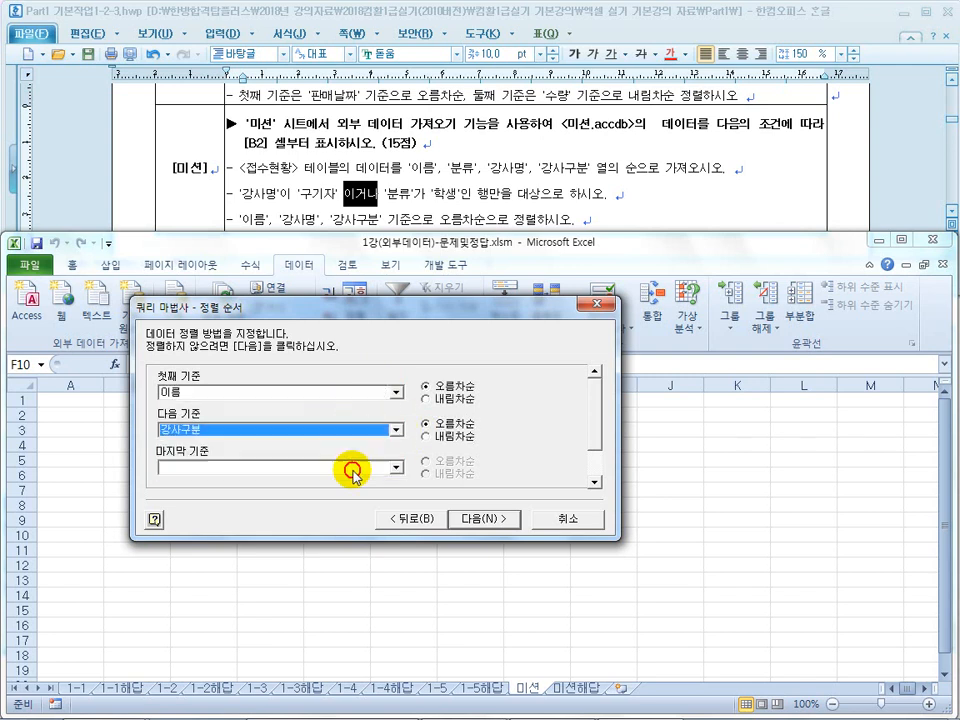
{"action": "left_click", "coordinate": [395, 429]}
{"action": "left_click", "coordinate": [368, 462]}
{"action": "left_click", "coordinate": [395, 467]}
{"action": "left_click", "coordinate": [330, 505]}
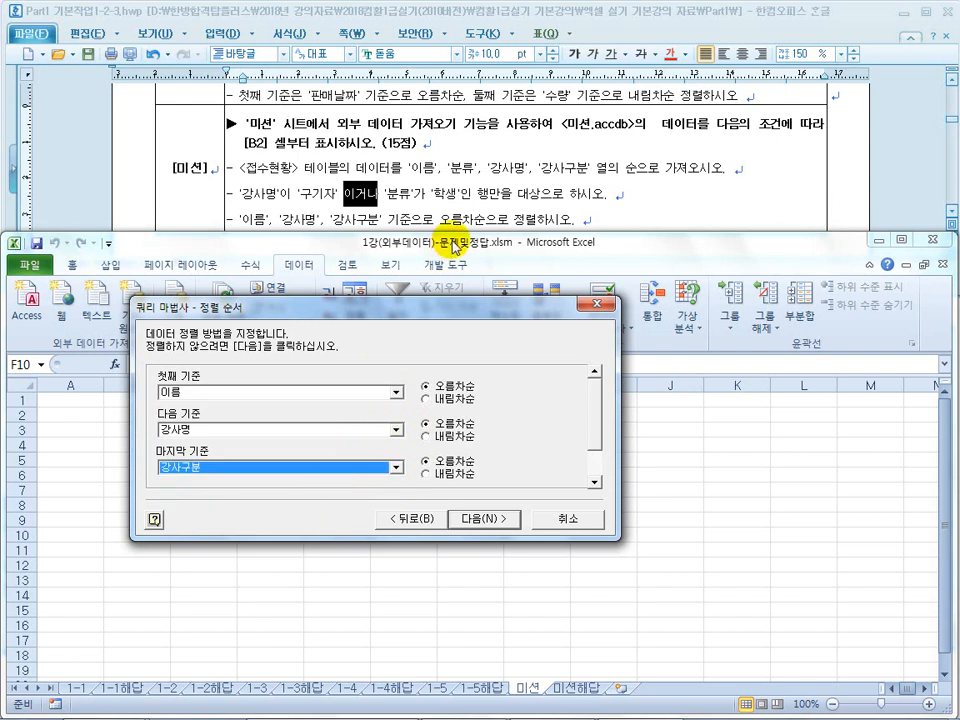
{"action": "left_click", "coordinate": [474, 520]}
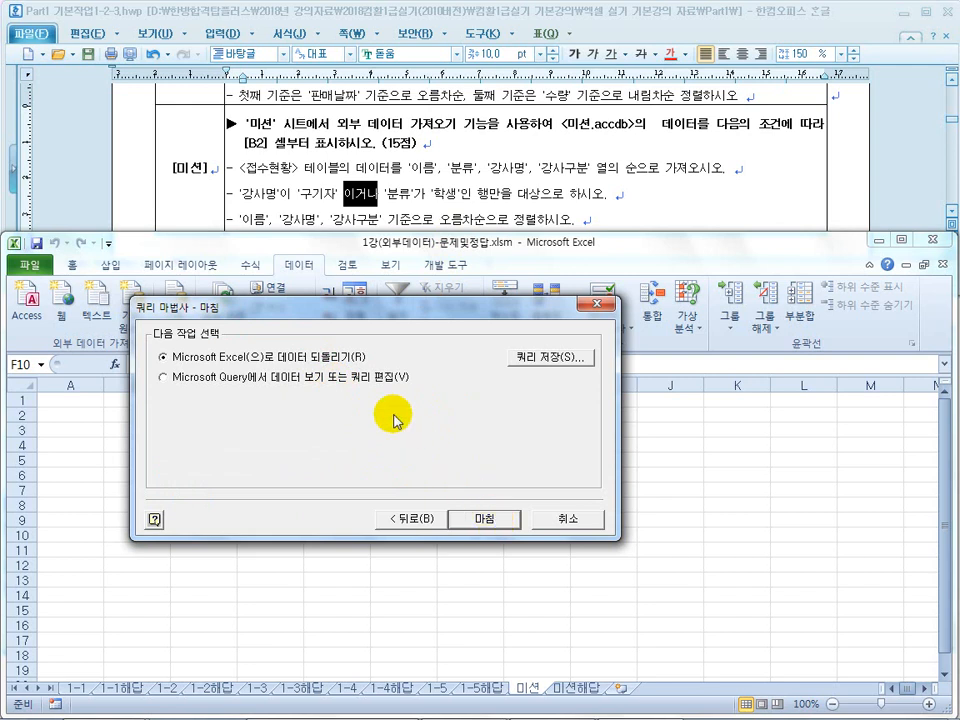
Finish the query wizard with the option to view the data or edit the query in Microsoft Query
{"action": "left_click", "coordinate": [379, 378]}
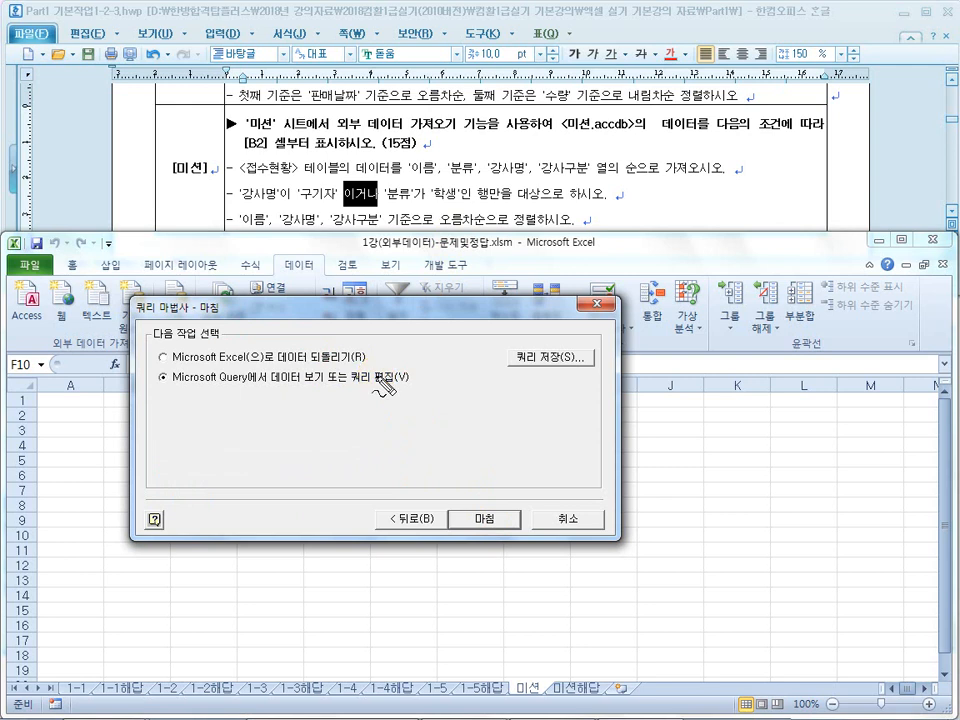
{"action": "left_click_drag", "start_coordinate": [238, 200], "coordinate": [280, 200]}
{"action": "left_click_drag", "start_coordinate": [386, 202], "coordinate": [430, 200]}
{"action": "left_click_drag", "start_coordinate": [372, 176], "coordinate": [368, 212]}
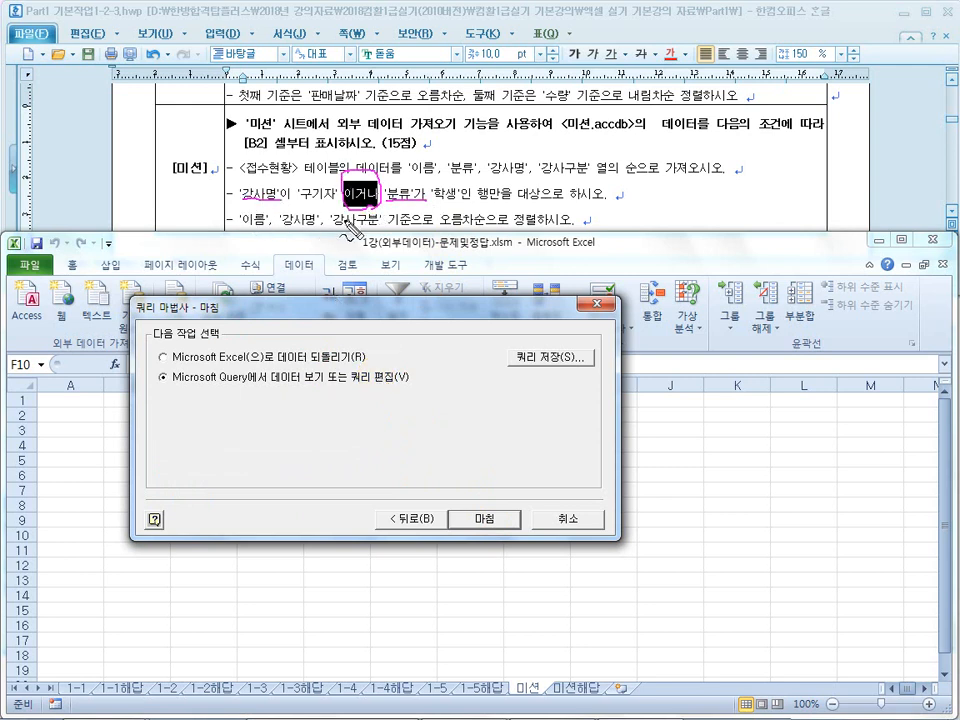
{"action": "left_click_drag", "start_coordinate": [350, 360], "coordinate": [404, 337]}
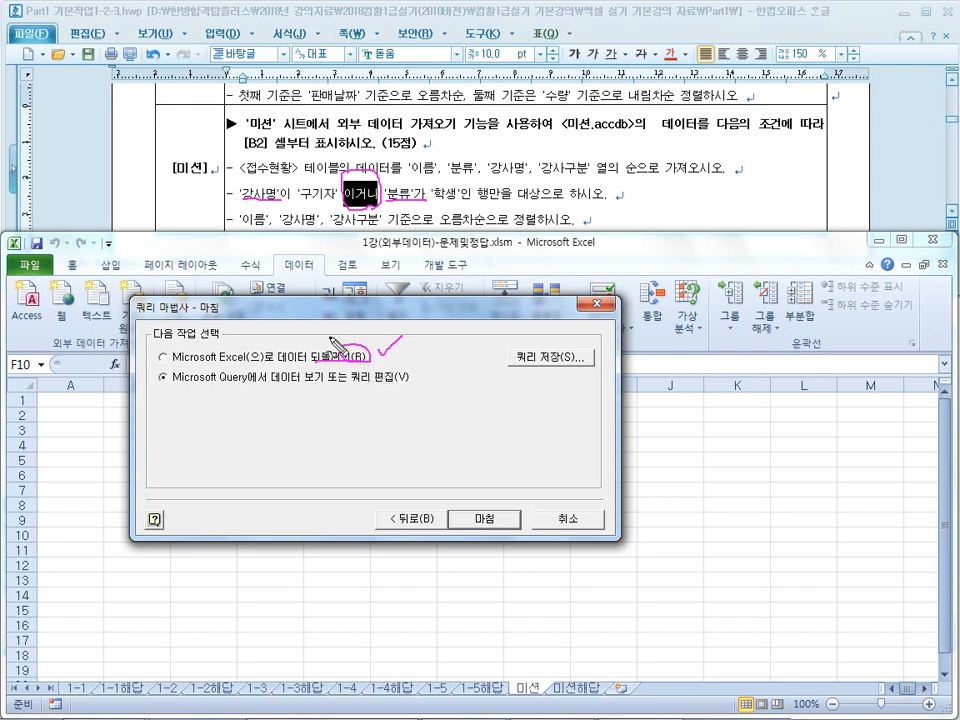
{"action": "mouse_move", "coordinate": [385, 372]}
{"action": "left_mouse_down"}
{"action": "mouse_move", "coordinate": [410, 393]}
{"action": "mouse_move", "coordinate": [456, 362]}
{"action": "left_mouse_up"}
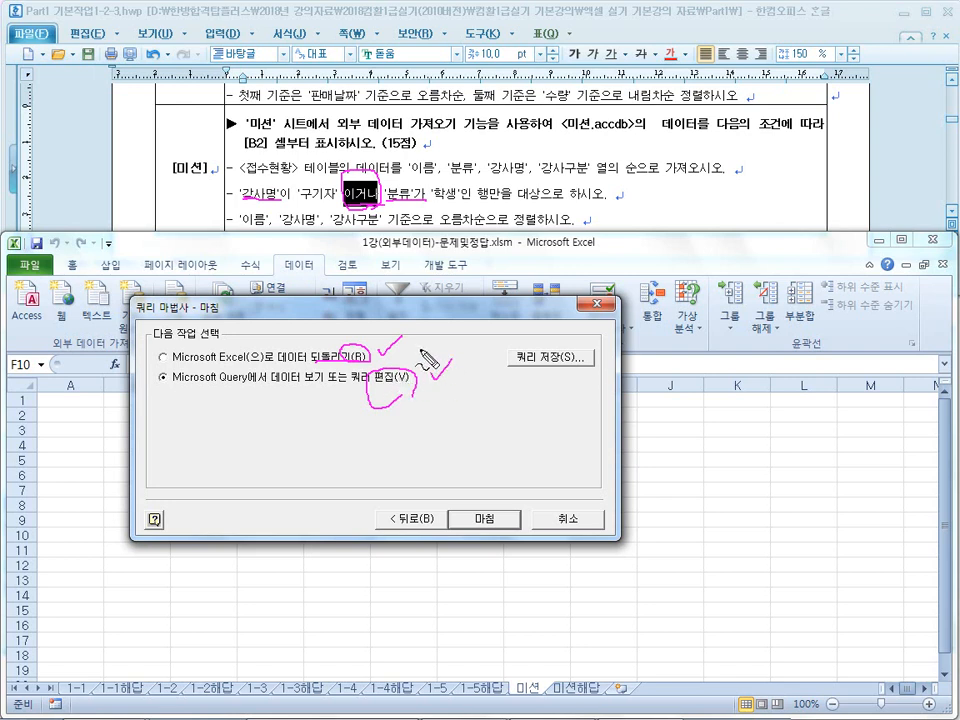
{"action": "key", "text": "Escape"}
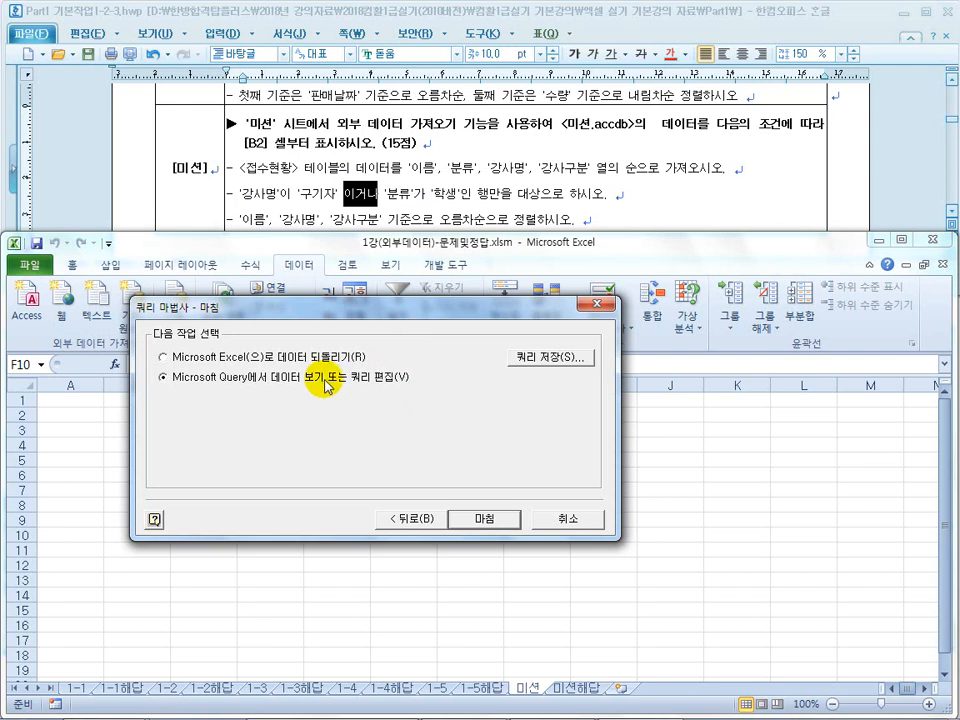
{"action": "left_click", "coordinate": [484, 518]}
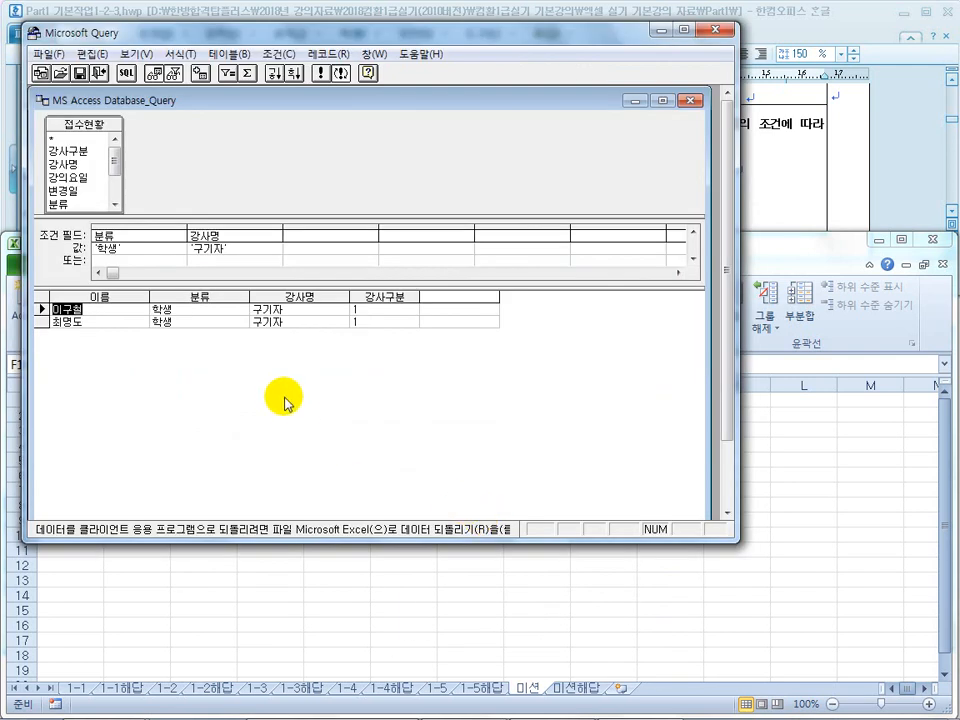
Enlarge the criteria area and examine the fields and values of the 분류 and 강사명 conditions
{"action": "double_click", "coordinate": [126, 247]}
{"action": "left_click", "coordinate": [234, 236]}
{"action": "left_click", "coordinate": [150, 248]}
{"action": "left_click", "coordinate": [249, 252]}
{"action": "left_click", "coordinate": [137, 236]}
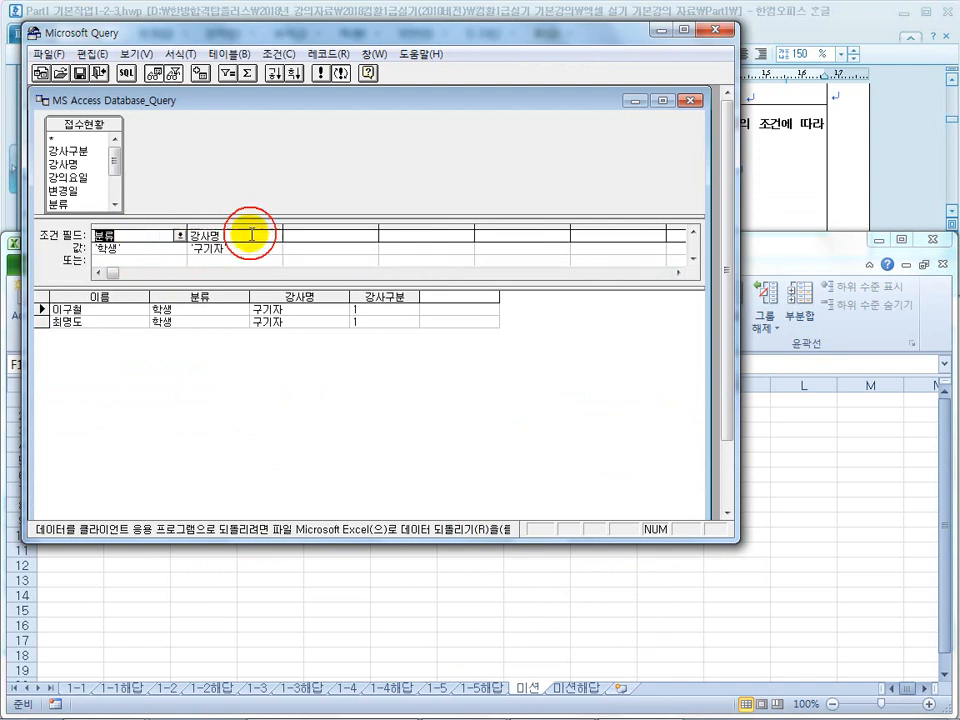
{"action": "left_click", "coordinate": [231, 238]}
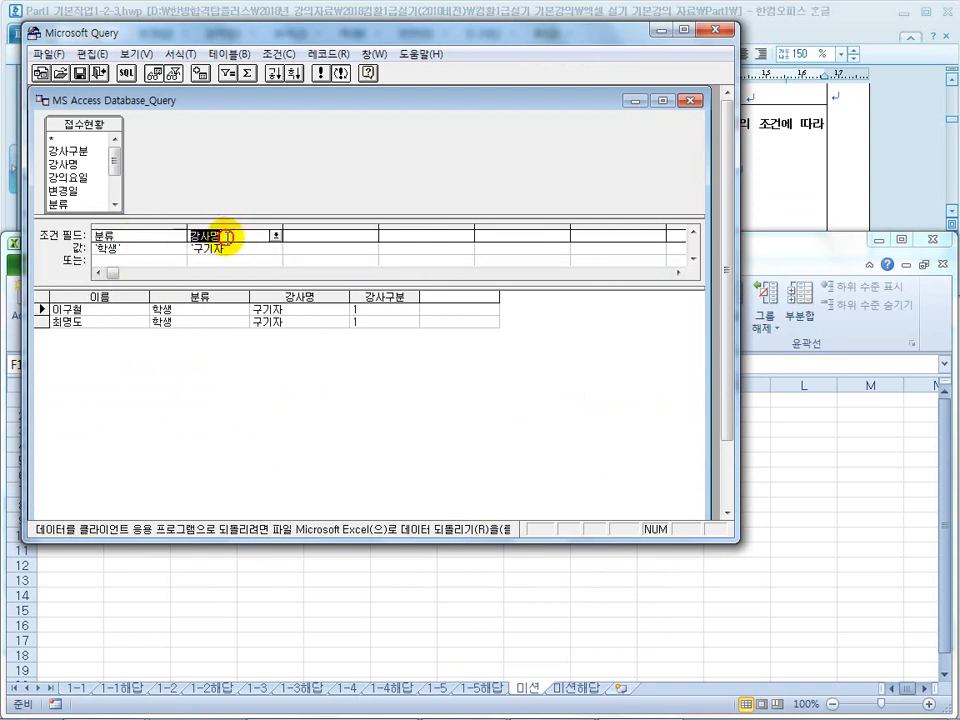
{"action": "left_click", "coordinate": [140, 249]}
{"action": "left_click_drag", "start_coordinate": [202, 287], "coordinate": [200, 317]}
{"action": "left_click", "coordinate": [230, 250]}
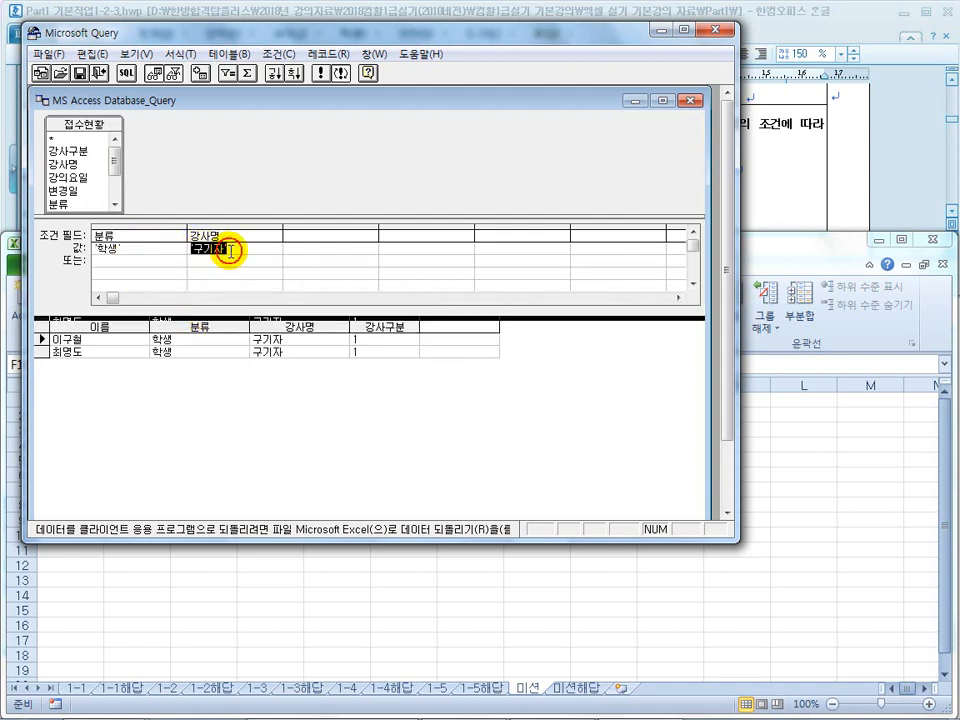
{"action": "left_click", "coordinate": [141, 250]}
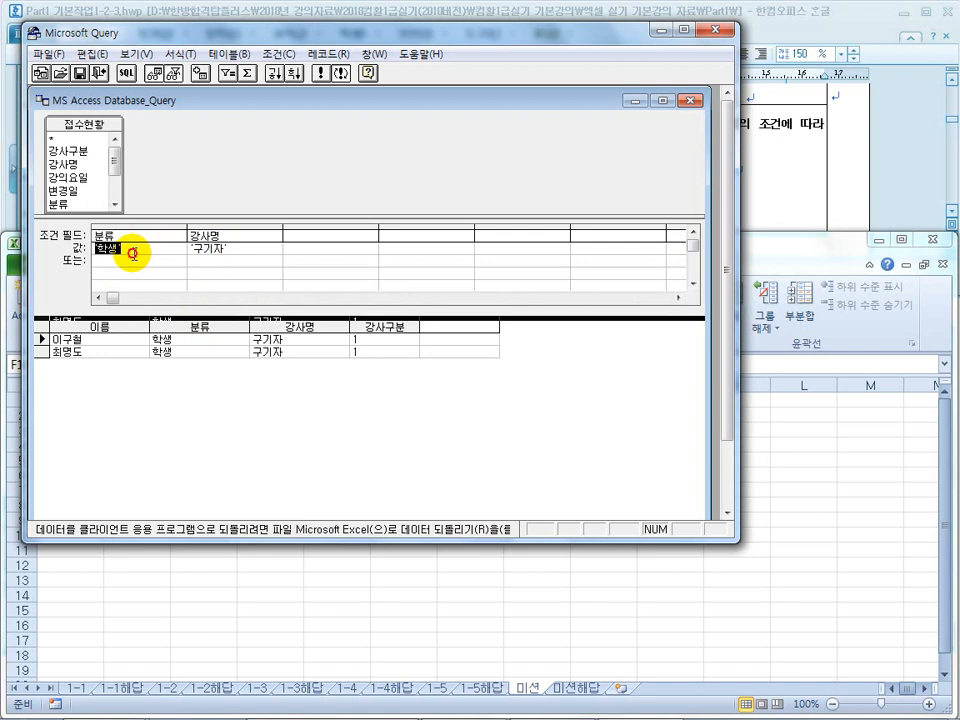
{"action": "left_click", "coordinate": [236, 250]}
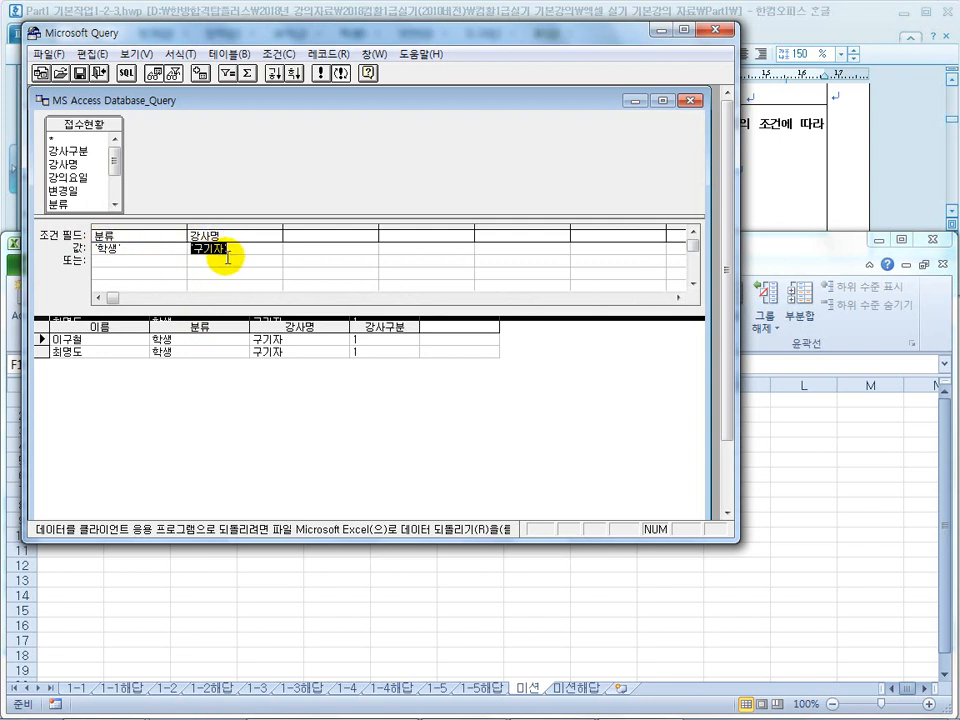
{"action": "left_click", "coordinate": [229, 250]}
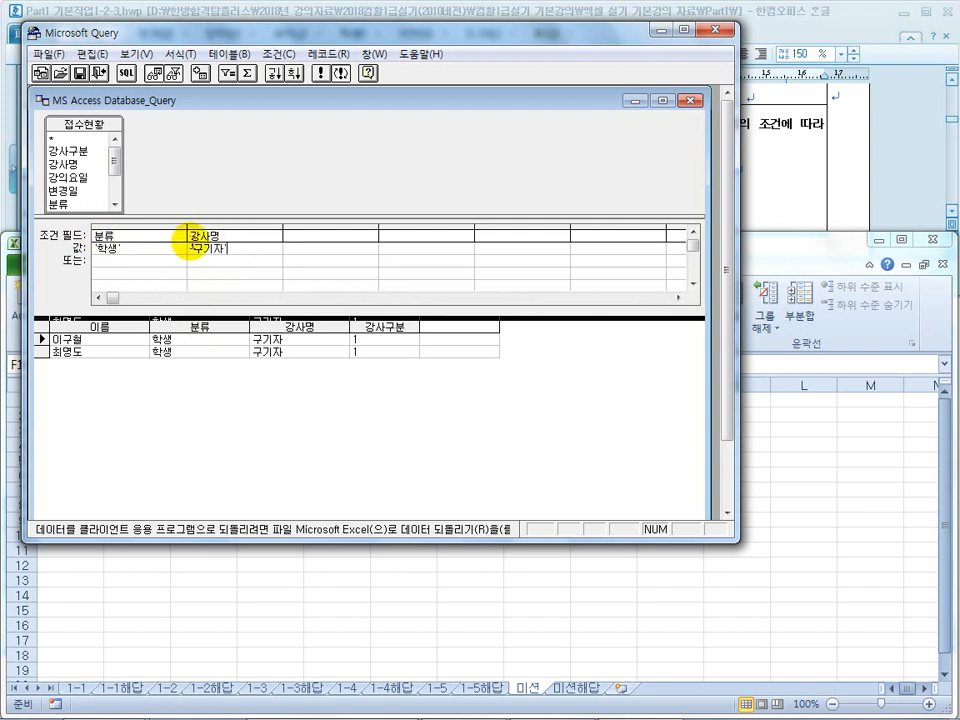
{"action": "left_click_drag", "start_coordinate": [229, 250], "coordinate": [189, 248]}
{"action": "key", "text": "ctrl+c"}
{"action": "left_click", "coordinate": [187, 248]}
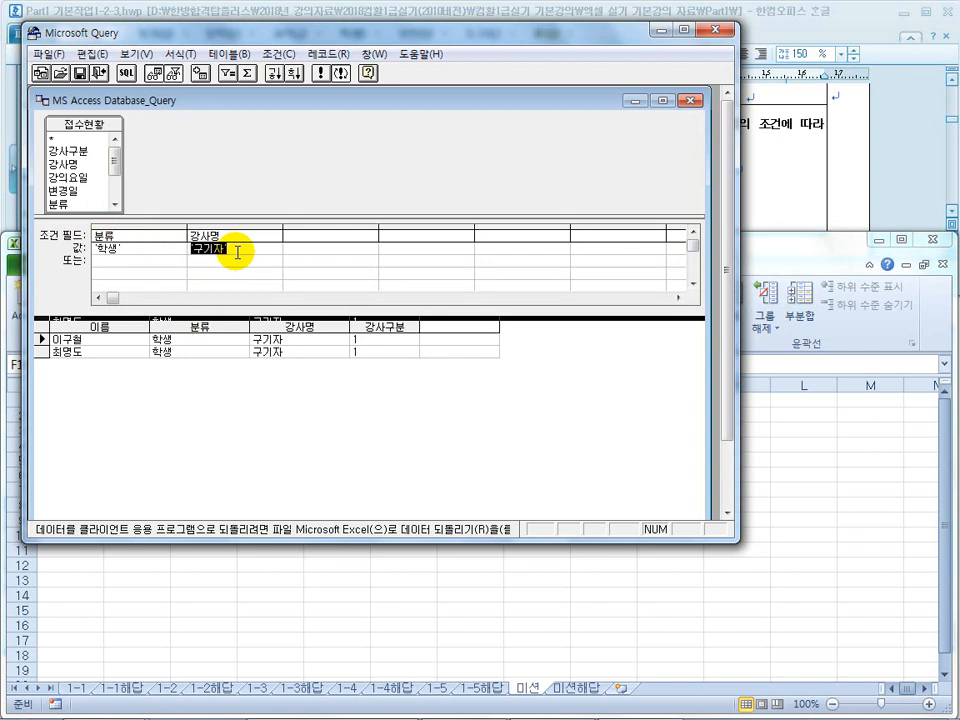
{"action": "key", "text": "Delete"}
{"action": "left_click", "coordinate": [229, 264]}
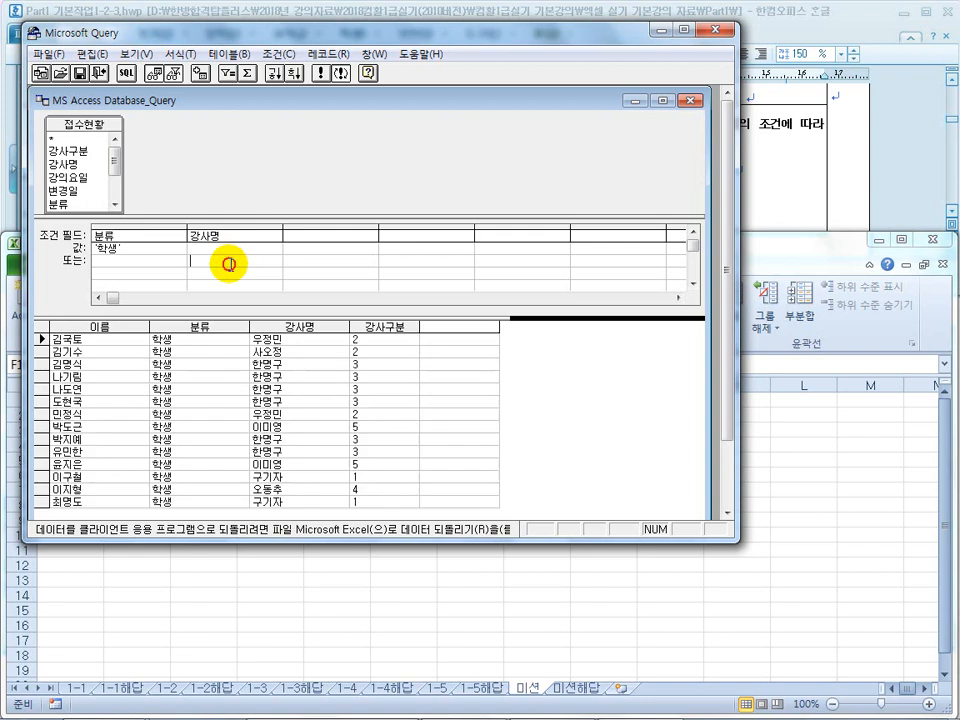
{"action": "left_click", "coordinate": [214, 251]}
{"action": "key", "text": "ctrl+v"}
{"action": "key", "text": "Return"}
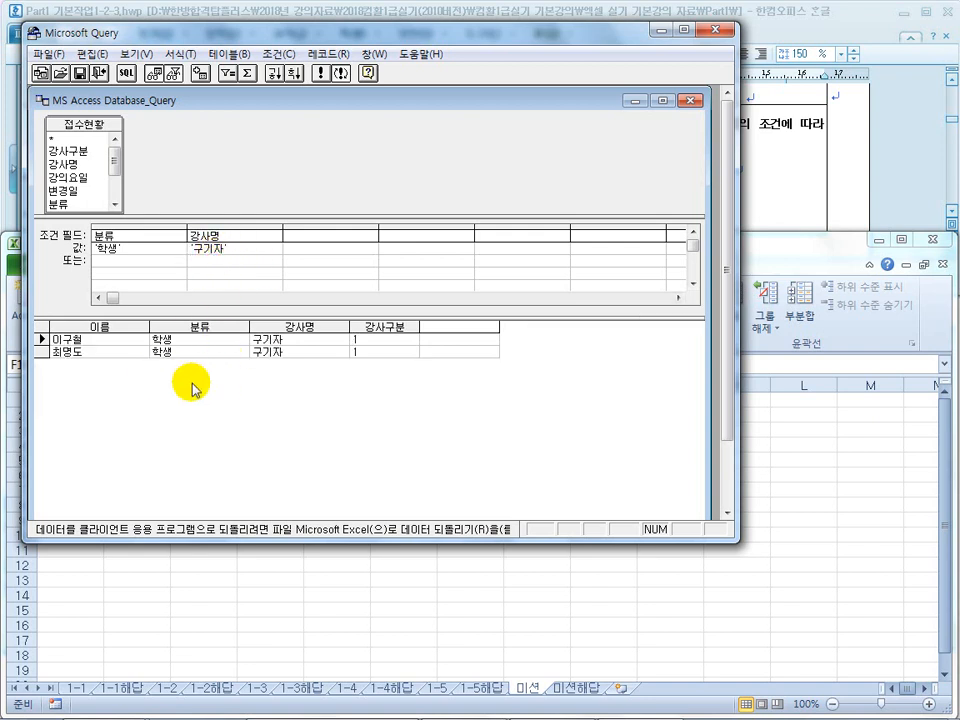
Move the 강사명 criterion value from the 값 row down to the 또는 row, leaving 학생 under 분류 in the 값 row
{"action": "left_click_drag", "start_coordinate": [239, 251], "coordinate": [182, 245]}
{"action": "key", "text": "ctrl+c"}
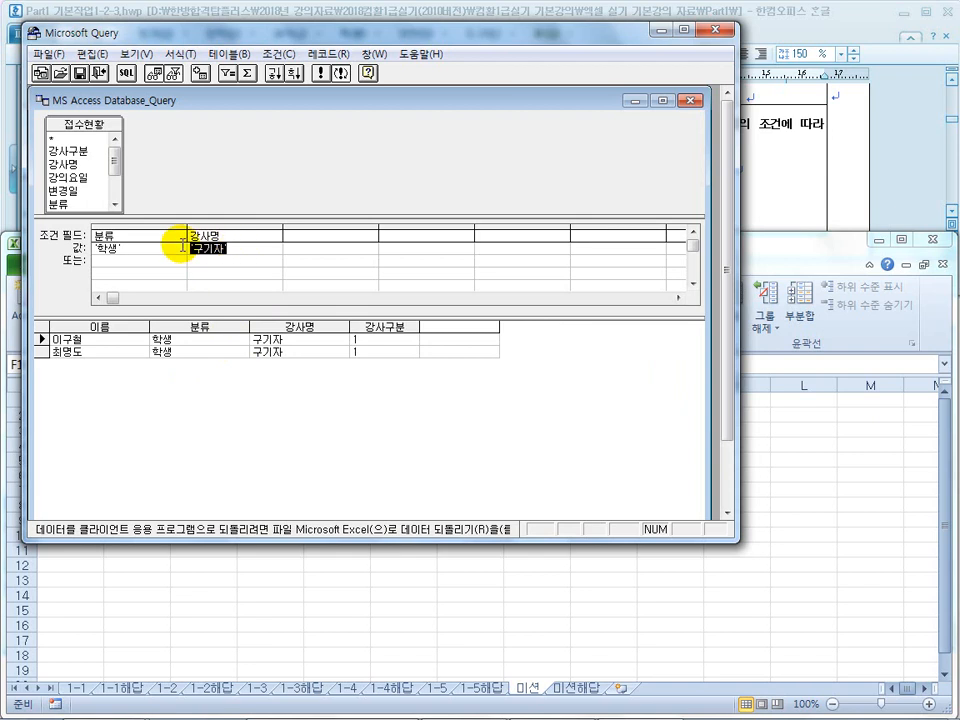
{"action": "left_click", "coordinate": [190, 259]}
{"action": "key", "text": "ctrl+v"}
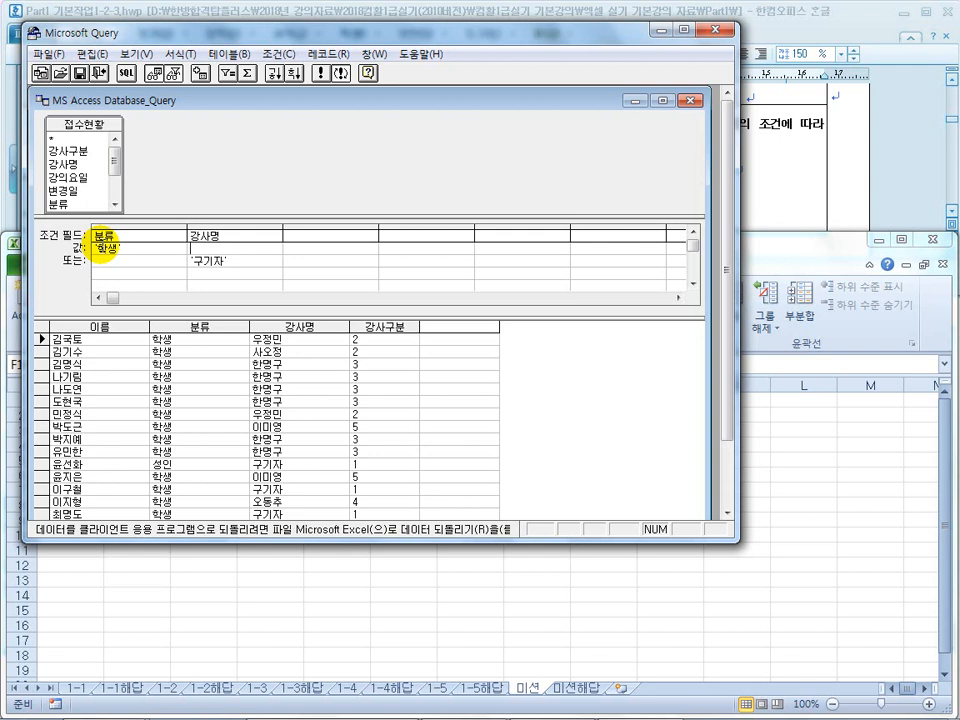
{"action": "left_click", "coordinate": [298, 286]}
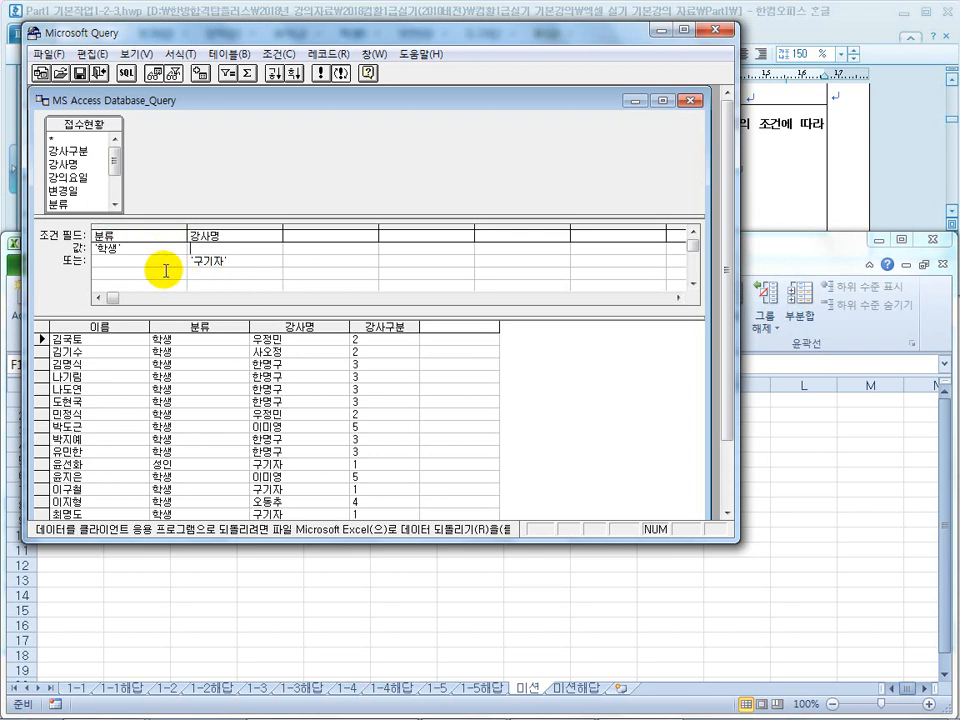
{"action": "left_click", "coordinate": [200, 250]}
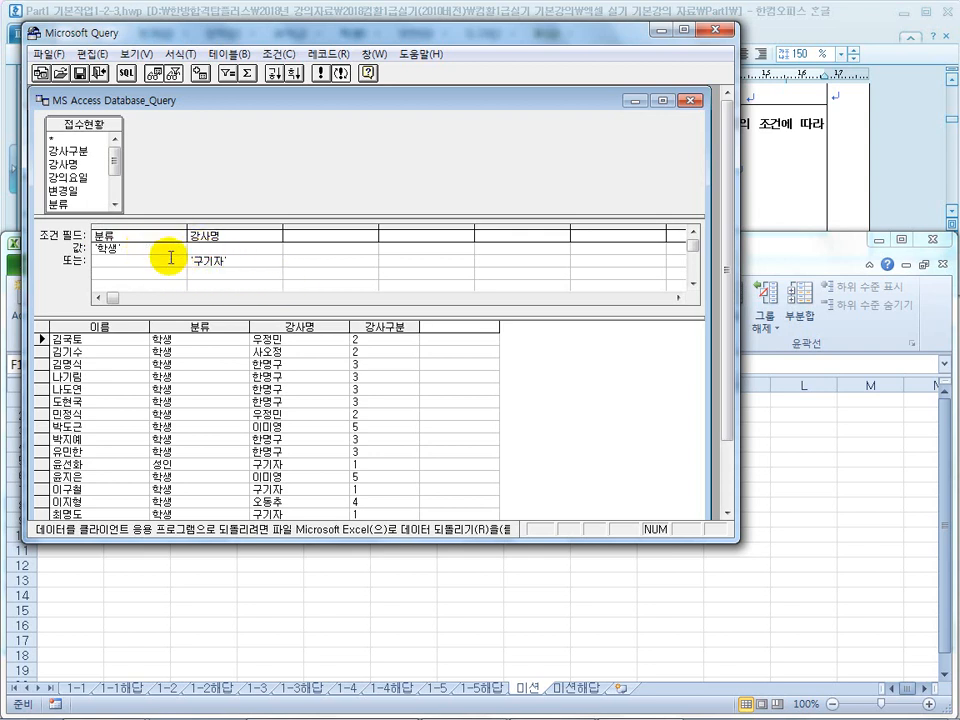
{"action": "left_click", "coordinate": [211, 249]}
{"action": "left_click", "coordinate": [145, 249]}
{"action": "left_click", "coordinate": [143, 259]}
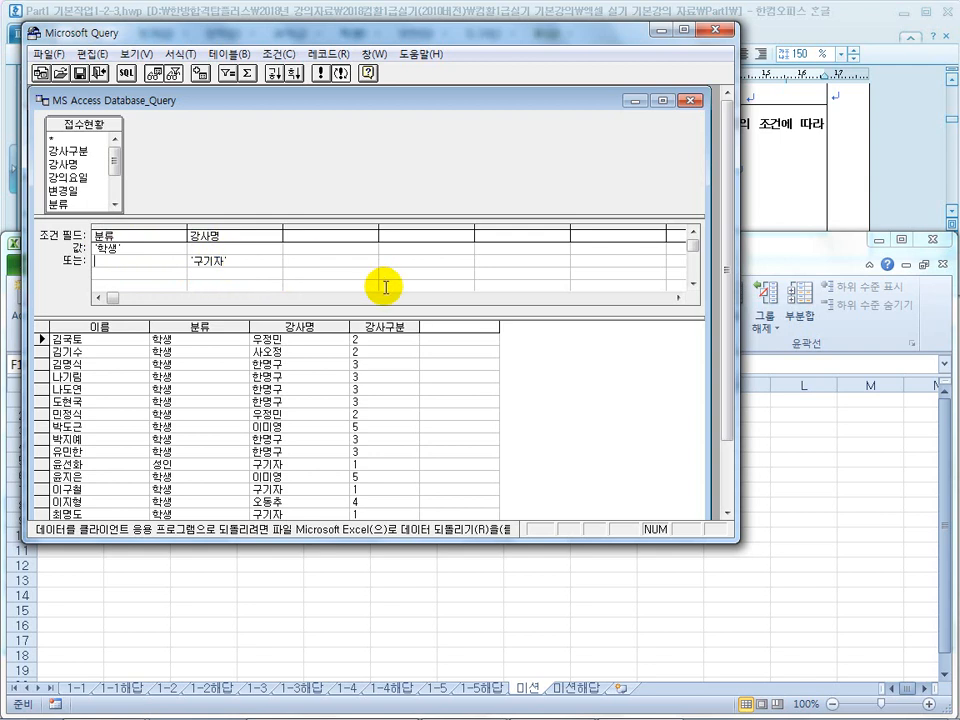
Close Microsoft Query and import the result as a table at cell B2 of the existing 미션 worksheet
{"action": "left_click", "coordinate": [718, 33]}
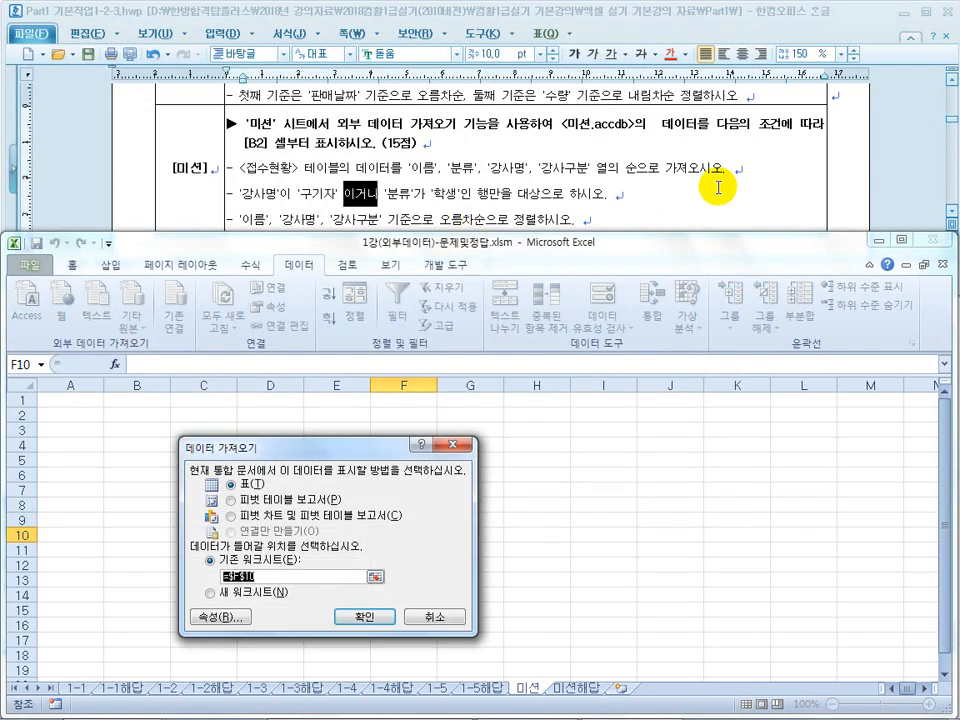
{"action": "left_click", "coordinate": [122, 417]}
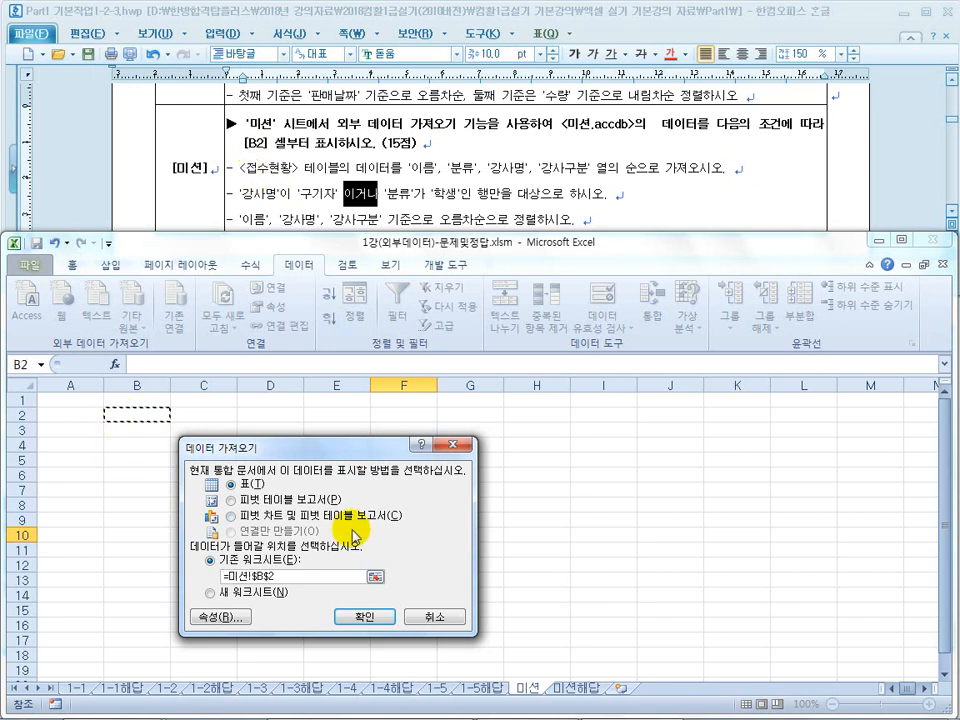
{"action": "left_click", "coordinate": [366, 619]}
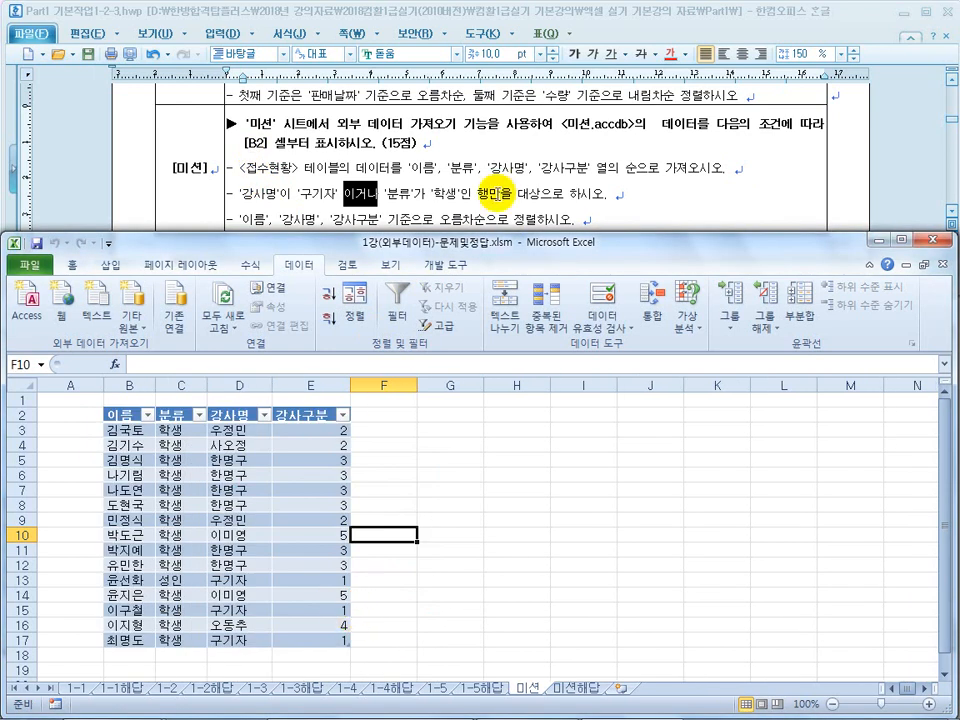
{"action": "left_click", "coordinate": [497, 193]}
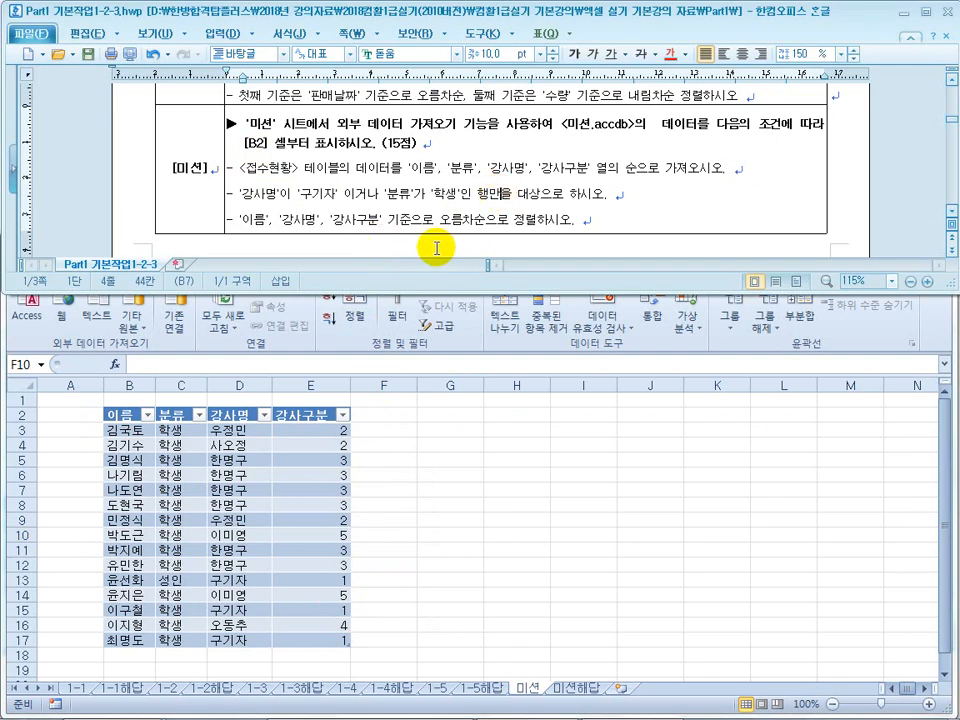
{"action": "left_click", "coordinate": [294, 494]}
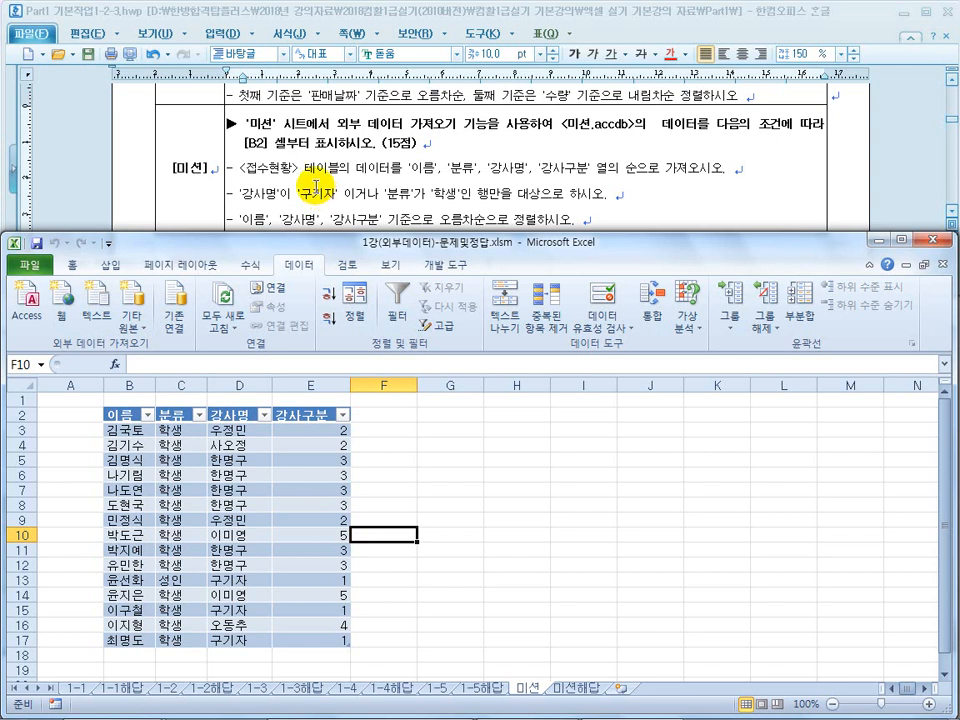
{"action": "left_click", "coordinate": [405, 444]}
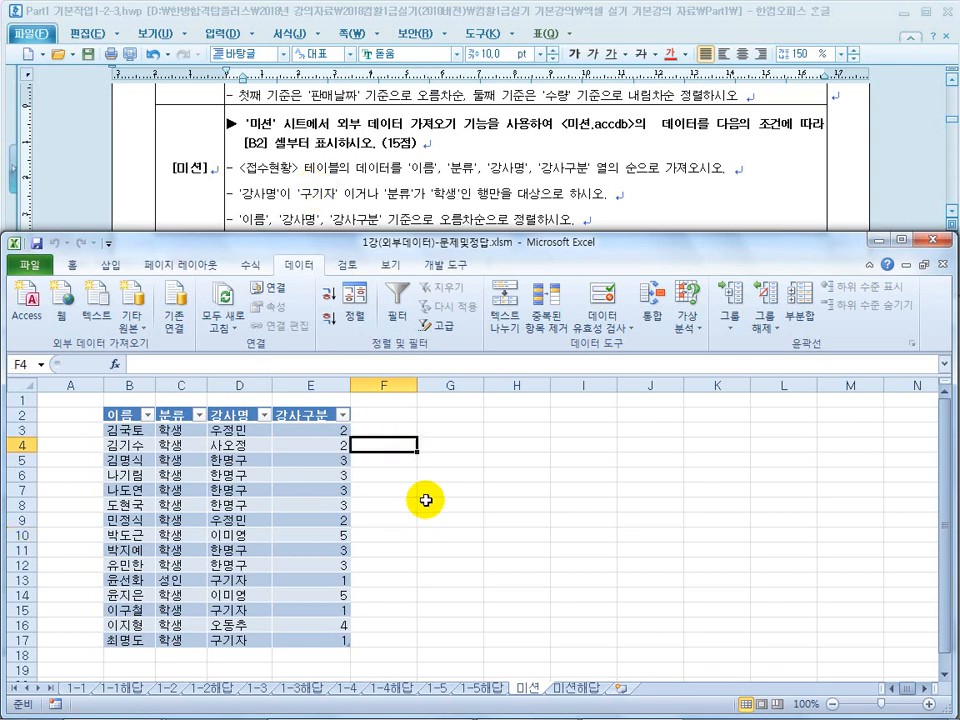
{"action": "left_click", "coordinate": [430, 190]}
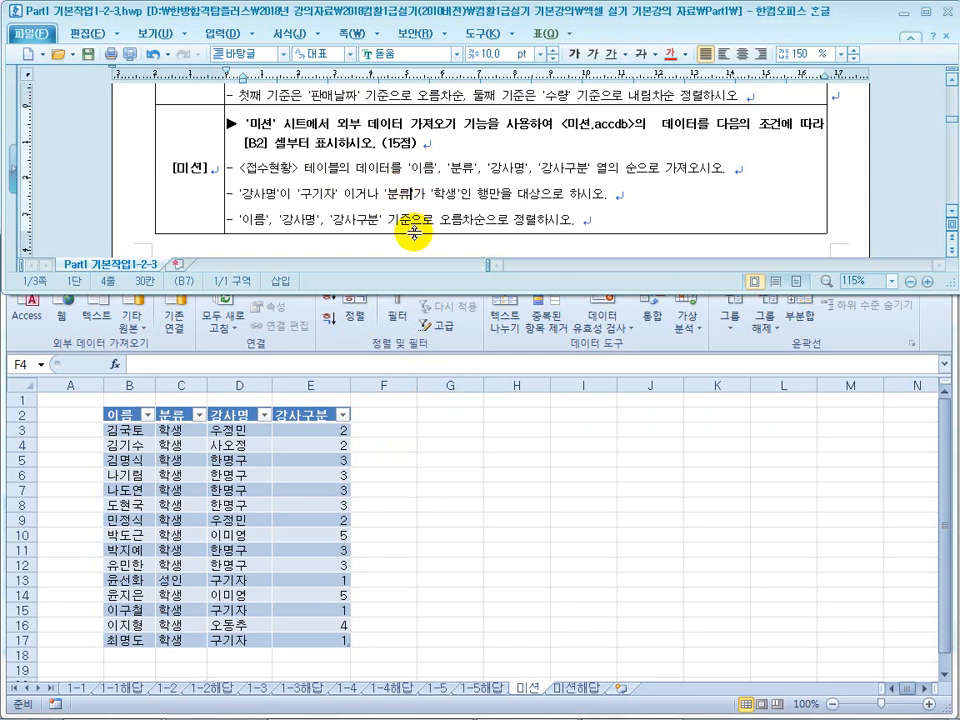
{"action": "left_click", "coordinate": [405, 510]}
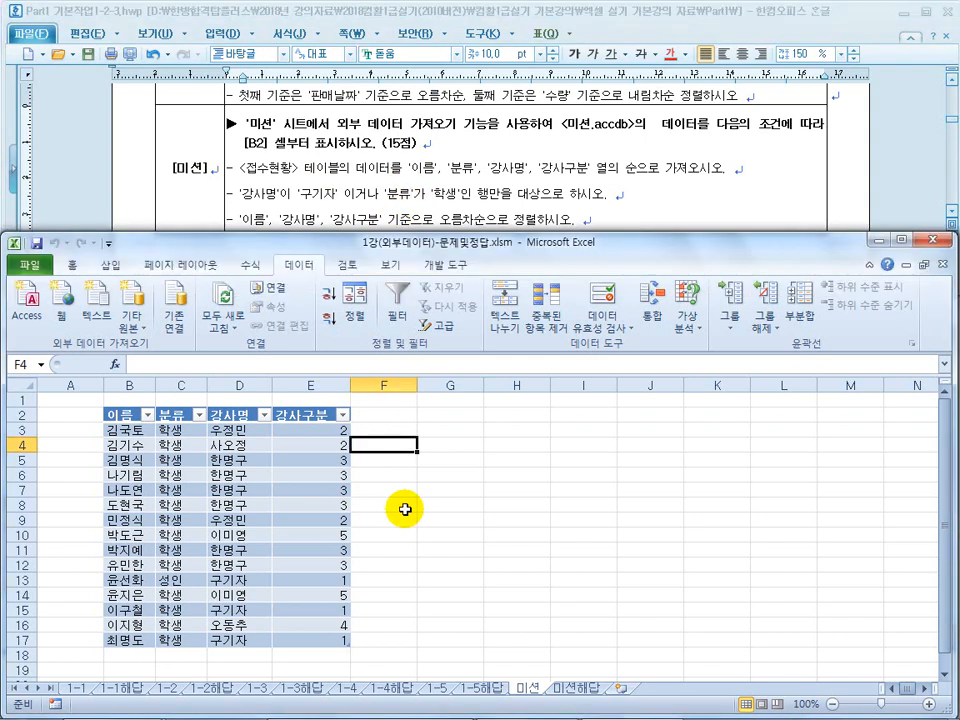